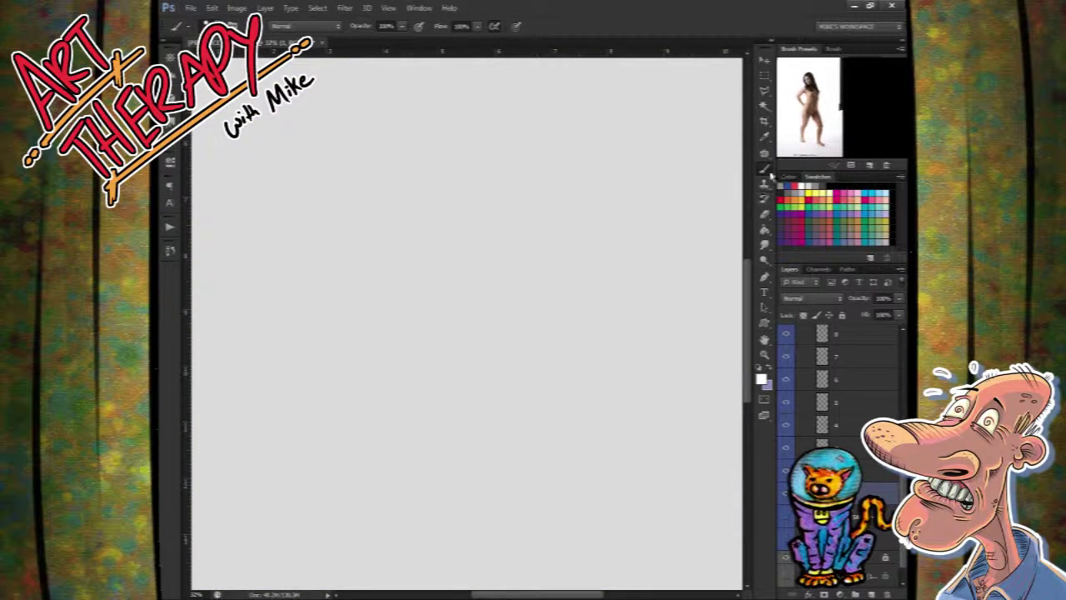
# Step: Choose blue and sketch the standing front-view figure's head oval, curved spine, pelvis and both legs with light gesture strokes
pyautogui.click(790, 184)
pyautogui.moveTo(446, 180); pyautogui.dragTo(479, 331)
pyautogui.moveTo(429, 358)
pyautogui.mouseDown()
pyautogui.moveTo(458, 308)
pyautogui.moveTo(455, 362)
pyautogui.mouseUp()
pyautogui.moveTo(467, 317); pyautogui.dragTo(414, 453)
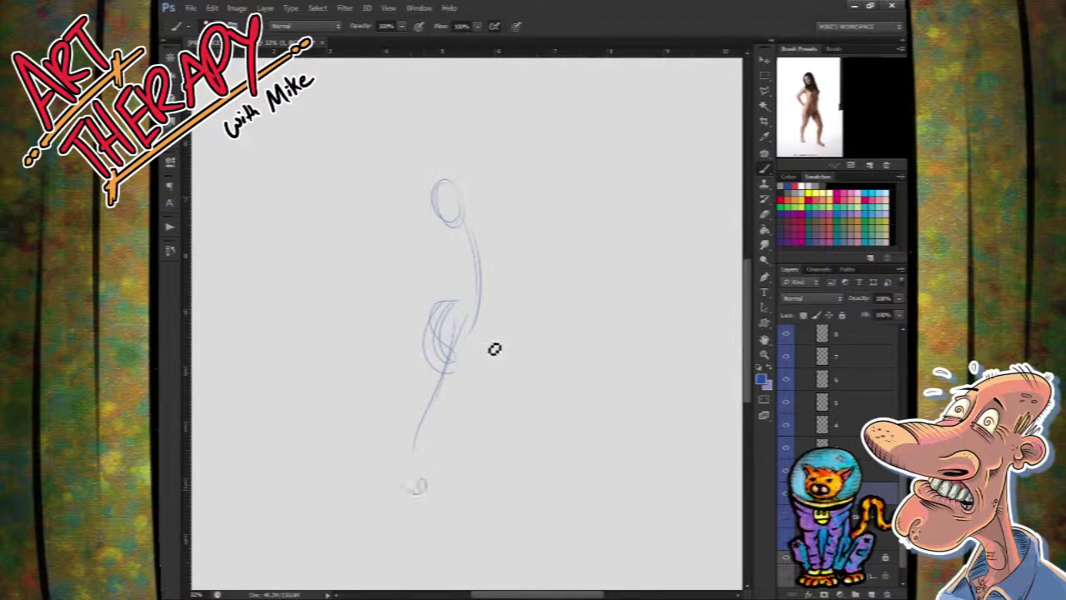
pyautogui.moveTo(476, 326); pyautogui.dragTo(504, 415)
pyautogui.moveTo(517, 425)
pyautogui.mouseDown()
pyautogui.moveTo(494, 492)
pyautogui.moveTo(498, 525)
pyautogui.mouseUp()
# Step: Add the bent arm with its hand on the hip and short accent strokes around the standing figure's head and side
pyautogui.moveTo(463, 209)
pyautogui.mouseDown()
pyautogui.moveTo(409, 262)
pyautogui.moveTo(431, 282)
pyautogui.mouseUp()
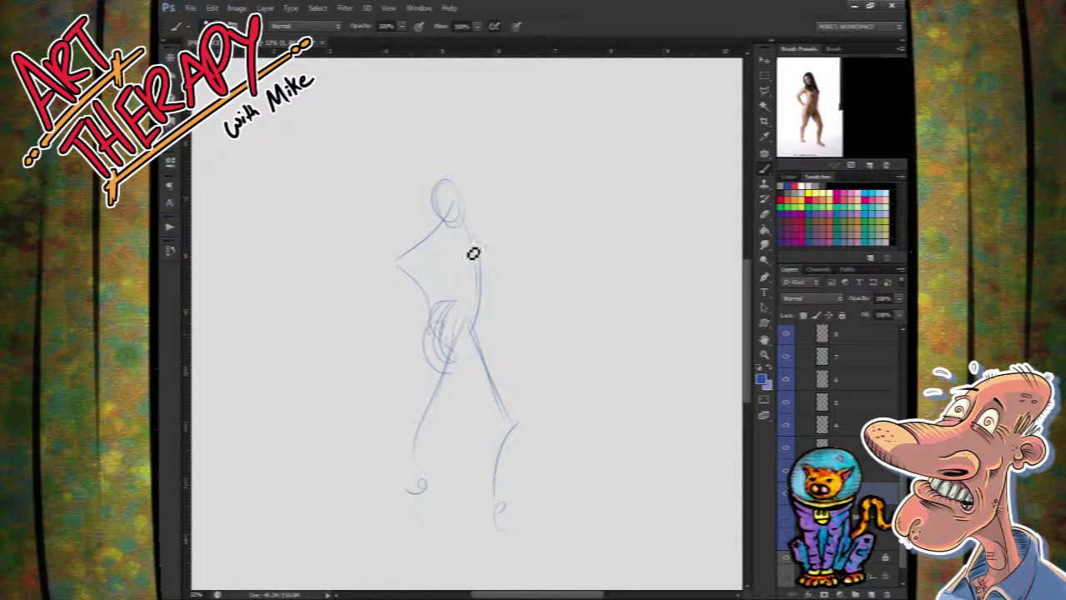
pyautogui.moveTo(427, 180)
pyautogui.mouseDown()
pyautogui.moveTo(453, 200)
pyautogui.moveTo(442, 164)
pyautogui.moveTo(459, 175)
pyautogui.mouseUp()
pyautogui.moveTo(480, 214)
pyautogui.mouseDown()
pyautogui.moveTo(496, 277)
pyautogui.moveTo(459, 228)
pyautogui.moveTo(465, 274)
pyautogui.moveTo(503, 264)
pyautogui.moveTo(473, 286)
pyautogui.moveTo(462, 217)
pyautogui.mouseUp()
pyautogui.moveTo(474, 287)
pyautogui.mouseDown()
pyautogui.moveTo(471, 209)
pyautogui.moveTo(481, 325)
pyautogui.mouseUp()
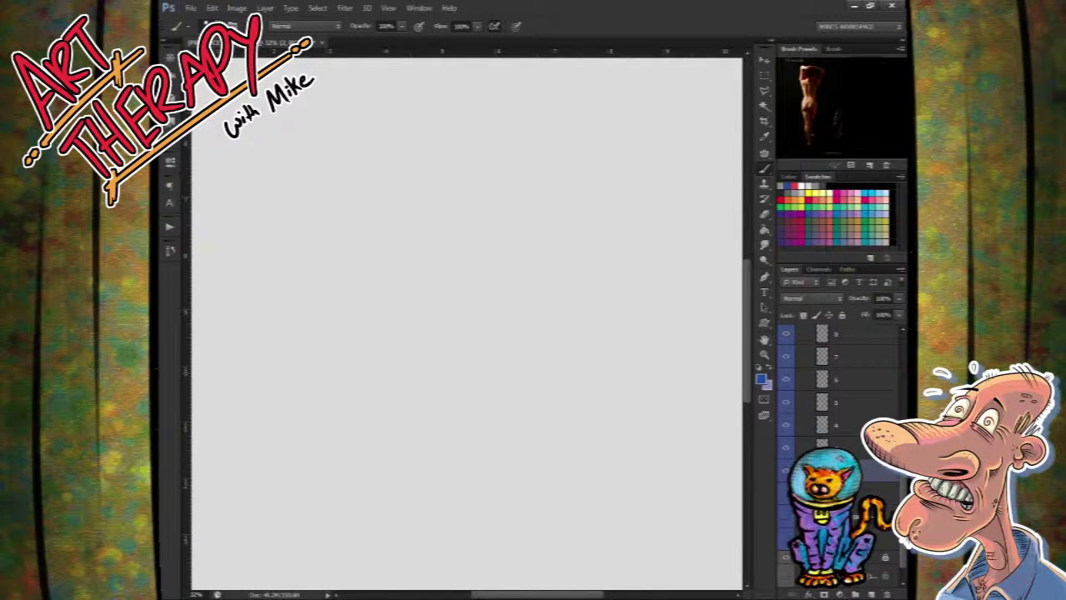
# Step: Sketch the back-view figure's head, spine, round buttocks and long legs, and outline the hips and torso sides
pyautogui.moveTo(448, 143)
pyautogui.mouseDown()
pyautogui.moveTo(447, 212)
pyautogui.moveTo(454, 145)
pyautogui.moveTo(433, 181)
pyautogui.moveTo(445, 154)
pyautogui.moveTo(436, 180)
pyautogui.moveTo(448, 205)
pyautogui.moveTo(449, 169)
pyautogui.moveTo(435, 189)
pyautogui.moveTo(474, 186)
pyautogui.moveTo(442, 171)
pyautogui.moveTo(468, 183)
pyautogui.moveTo(485, 170)
pyautogui.moveTo(474, 150)
pyautogui.moveTo(469, 207)
pyautogui.moveTo(475, 202)
pyautogui.moveTo(448, 180)
pyautogui.moveTo(450, 223)
pyautogui.moveTo(447, 170)
pyautogui.moveTo(463, 261)
pyautogui.moveTo(444, 182)
pyautogui.moveTo(460, 311)
pyautogui.moveTo(455, 240)
pyautogui.moveTo(447, 452)
pyautogui.mouseUp()
pyautogui.moveTo(493, 376); pyautogui.dragTo(486, 550)
pyautogui.moveTo(458, 479); pyautogui.dragTo(461, 561)
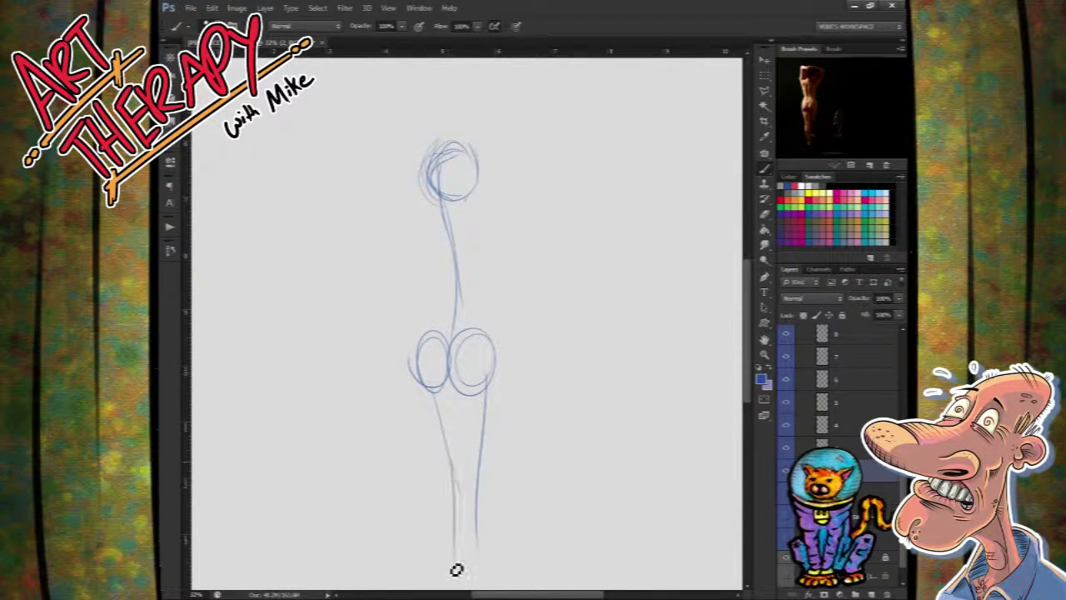
pyautogui.moveTo(432, 394); pyautogui.dragTo(435, 290)
pyautogui.moveTo(504, 381); pyautogui.dragTo(417, 205)
pyautogui.moveTo(481, 304); pyautogui.dragTo(488, 220)
# Step: Draw the back-view figure's arms raised and folded over the head, and add hair and shoulder-blade lines
pyautogui.moveTo(426, 301); pyautogui.dragTo(383, 171)
pyautogui.moveTo(428, 210); pyautogui.dragTo(408, 179)
pyautogui.moveTo(405, 211)
pyautogui.mouseDown()
pyautogui.moveTo(397, 167)
pyautogui.moveTo(410, 126)
pyautogui.moveTo(467, 135)
pyautogui.mouseUp()
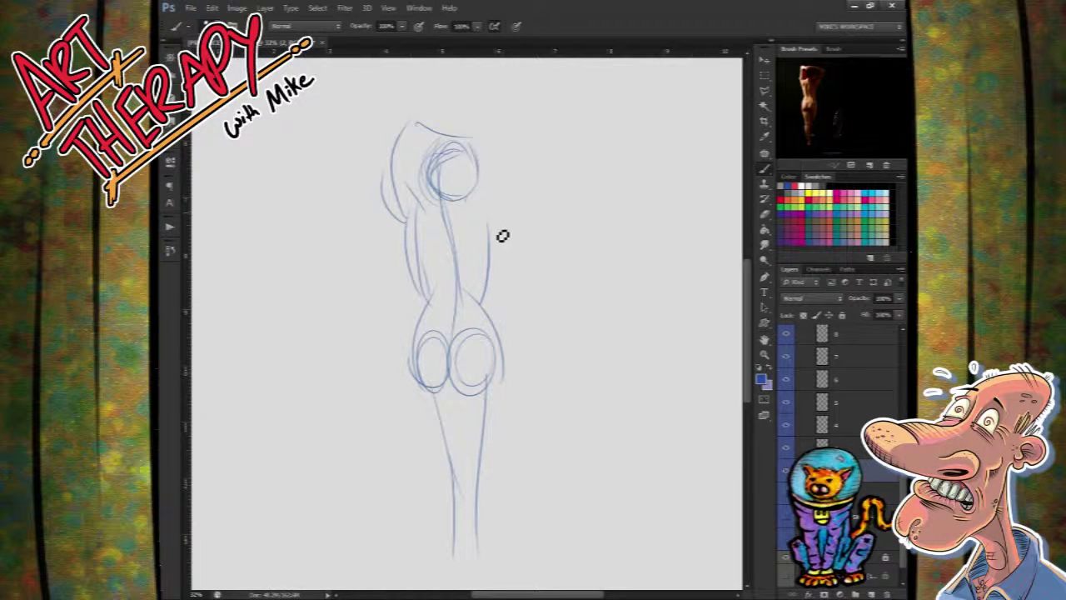
pyautogui.moveTo(488, 224); pyautogui.dragTo(520, 150)
pyautogui.moveTo(444, 129)
pyautogui.mouseDown()
pyautogui.moveTo(483, 145)
pyautogui.moveTo(457, 131)
pyautogui.moveTo(434, 161)
pyautogui.moveTo(490, 208)
pyautogui.moveTo(475, 180)
pyautogui.moveTo(465, 185)
pyautogui.moveTo(483, 166)
pyautogui.moveTo(479, 202)
pyautogui.mouseUp()
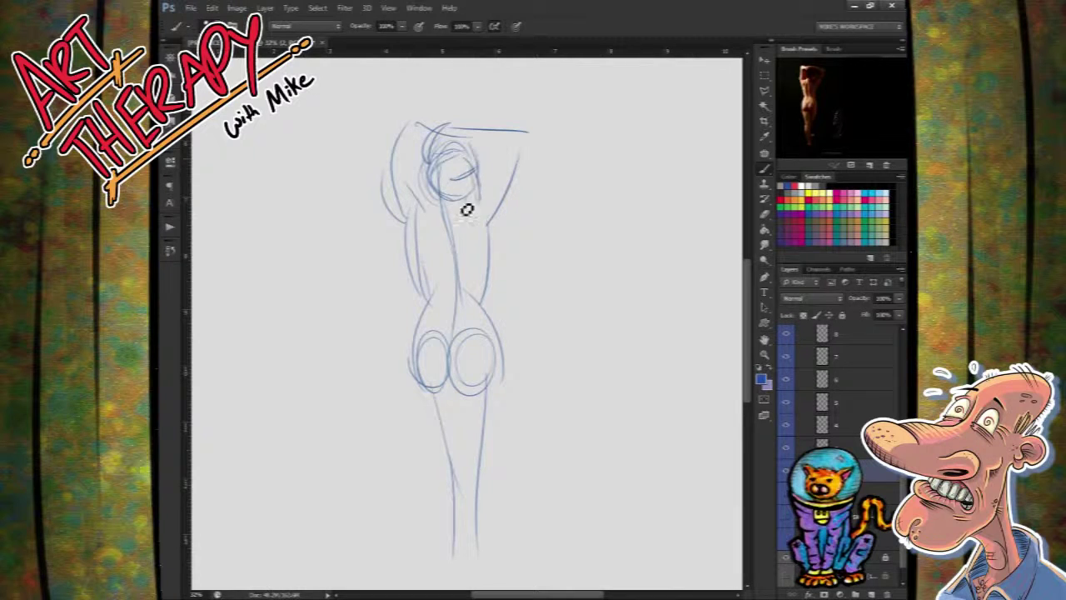
pyautogui.moveTo(407, 250)
pyautogui.mouseDown()
pyautogui.moveTo(455, 237)
pyautogui.moveTo(499, 262)
pyautogui.mouseUp()
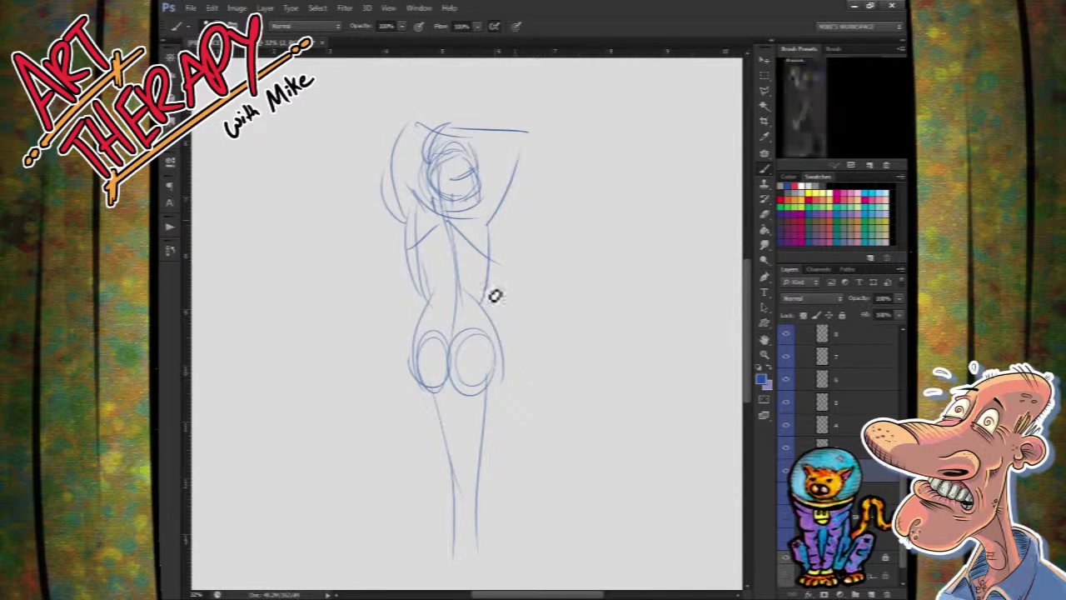
# Step: On layer 3, block in the balloon pose with construction circles, a folded-leg triangle and a long trailing limb
pyautogui.click(845, 443)
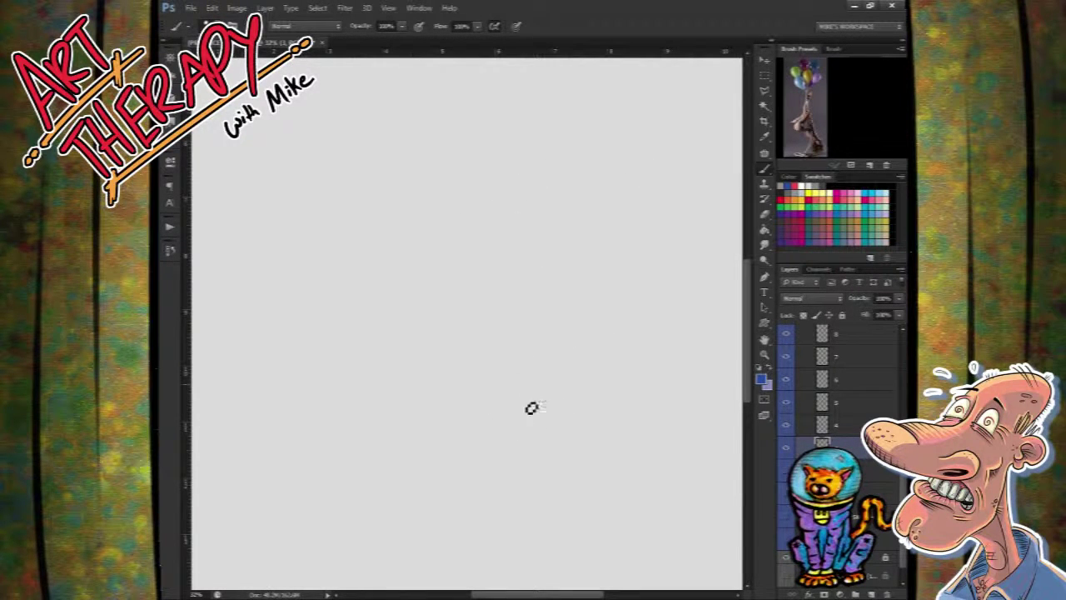
pyautogui.moveTo(556, 415)
pyautogui.mouseDown()
pyautogui.moveTo(562, 375)
pyautogui.moveTo(549, 406)
pyautogui.moveTo(564, 392)
pyautogui.moveTo(549, 404)
pyautogui.moveTo(549, 387)
pyautogui.moveTo(531, 383)
pyautogui.moveTo(551, 410)
pyautogui.mouseUp()
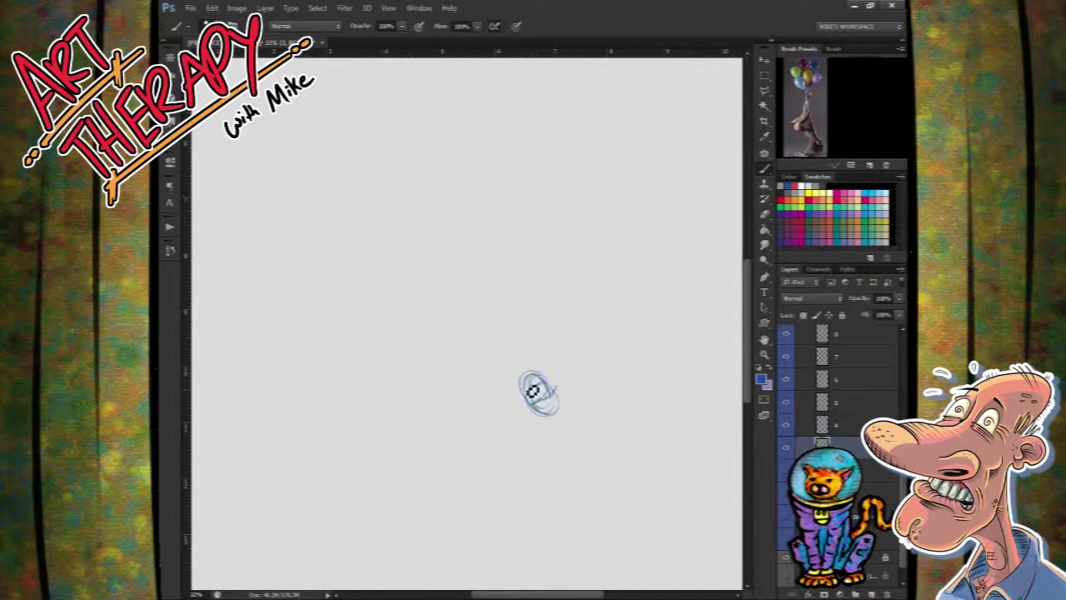
pyautogui.moveTo(516, 341)
pyautogui.mouseDown()
pyautogui.moveTo(519, 381)
pyautogui.moveTo(500, 310)
pyautogui.mouseUp()
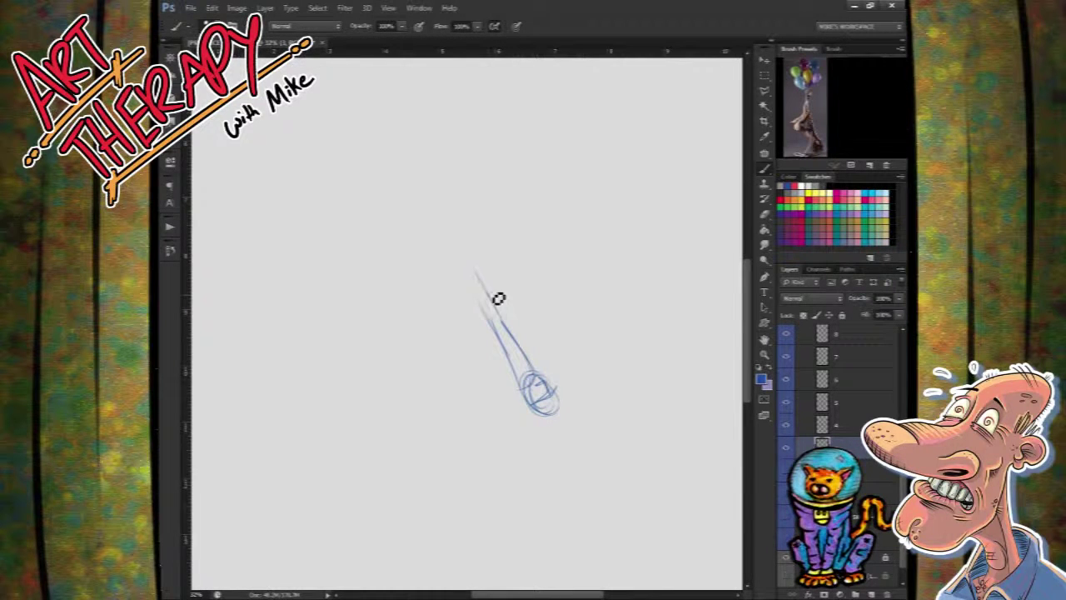
pyautogui.moveTo(549, 417)
pyautogui.mouseDown()
pyautogui.moveTo(511, 396)
pyautogui.moveTo(546, 419)
pyautogui.moveTo(534, 380)
pyautogui.moveTo(509, 411)
pyautogui.moveTo(524, 390)
pyautogui.moveTo(498, 362)
pyautogui.moveTo(480, 366)
pyautogui.moveTo(499, 389)
pyautogui.moveTo(480, 379)
pyautogui.moveTo(400, 387)
pyautogui.moveTo(445, 382)
pyautogui.moveTo(449, 360)
pyautogui.moveTo(416, 387)
pyautogui.moveTo(428, 355)
pyautogui.moveTo(455, 335)
pyautogui.moveTo(420, 374)
pyautogui.moveTo(461, 322)
pyautogui.mouseUp()
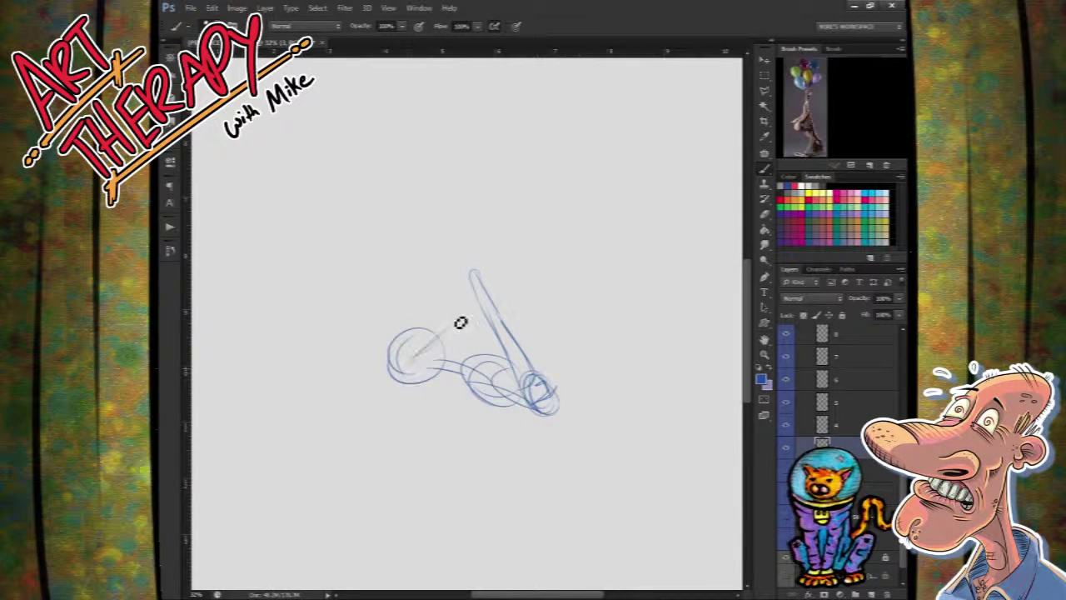
pyautogui.moveTo(419, 366)
pyautogui.mouseDown()
pyautogui.moveTo(478, 287)
pyautogui.moveTo(434, 304)
pyautogui.moveTo(448, 315)
pyautogui.moveTo(384, 336)
pyautogui.moveTo(384, 351)
pyautogui.moveTo(388, 339)
pyautogui.moveTo(335, 335)
pyautogui.mouseUp()
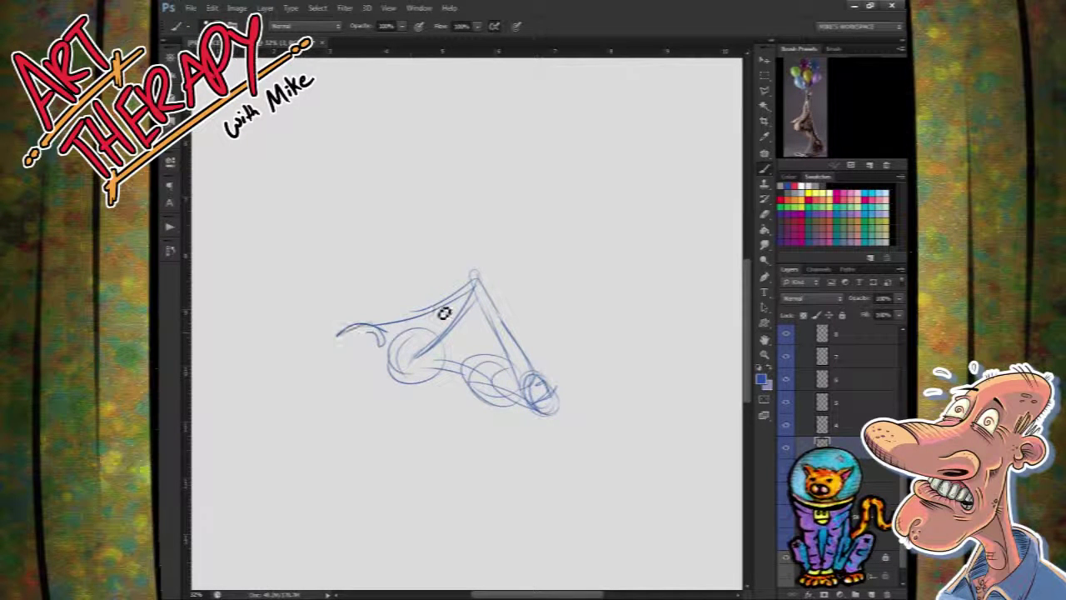
# Step: Add the upright torso and upward-reaching arms to the balloon pose, and hide layer 3
pyautogui.moveTo(423, 359)
pyautogui.mouseDown()
pyautogui.moveTo(464, 256)
pyautogui.moveTo(469, 275)
pyautogui.moveTo(452, 218)
pyautogui.mouseUp()
pyautogui.moveTo(450, 266)
pyautogui.mouseDown()
pyautogui.moveTo(475, 200)
pyautogui.moveTo(498, 166)
pyautogui.moveTo(470, 189)
pyautogui.moveTo(503, 151)
pyautogui.mouseUp()
pyautogui.moveTo(482, 271); pyautogui.dragTo(458, 152)
pyautogui.click(788, 450)
# Step: On layer 4, sketch the head of the back-view figure and its arms arched overhead with the hands meeting
pyautogui.click(837, 429)
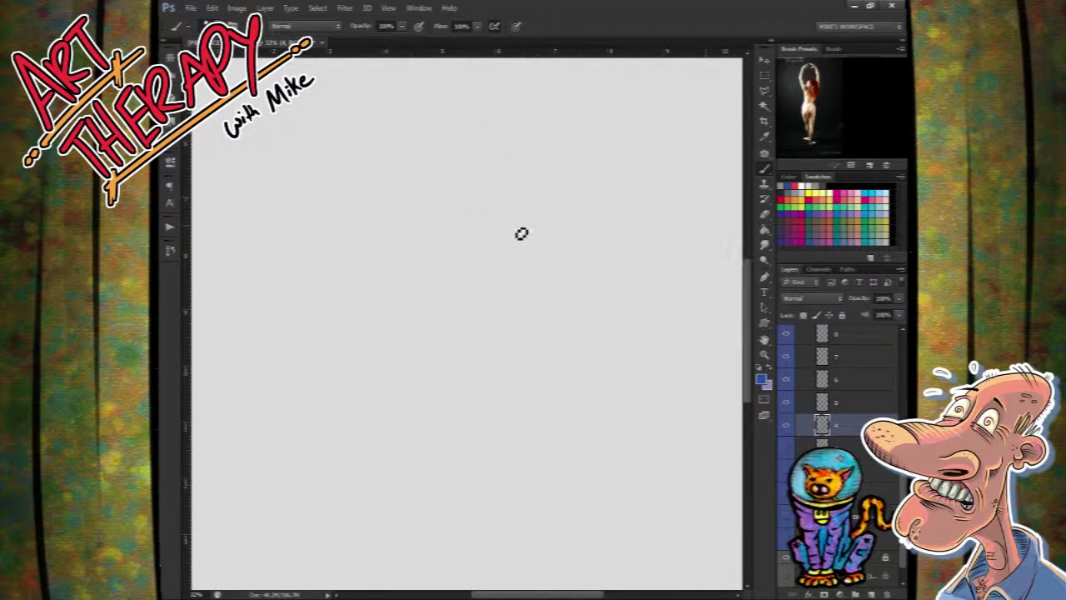
pyautogui.moveTo(441, 233)
pyautogui.mouseDown()
pyautogui.moveTo(470, 199)
pyautogui.moveTo(468, 240)
pyautogui.moveTo(451, 245)
pyautogui.moveTo(476, 208)
pyautogui.moveTo(446, 236)
pyautogui.moveTo(468, 199)
pyautogui.mouseUp()
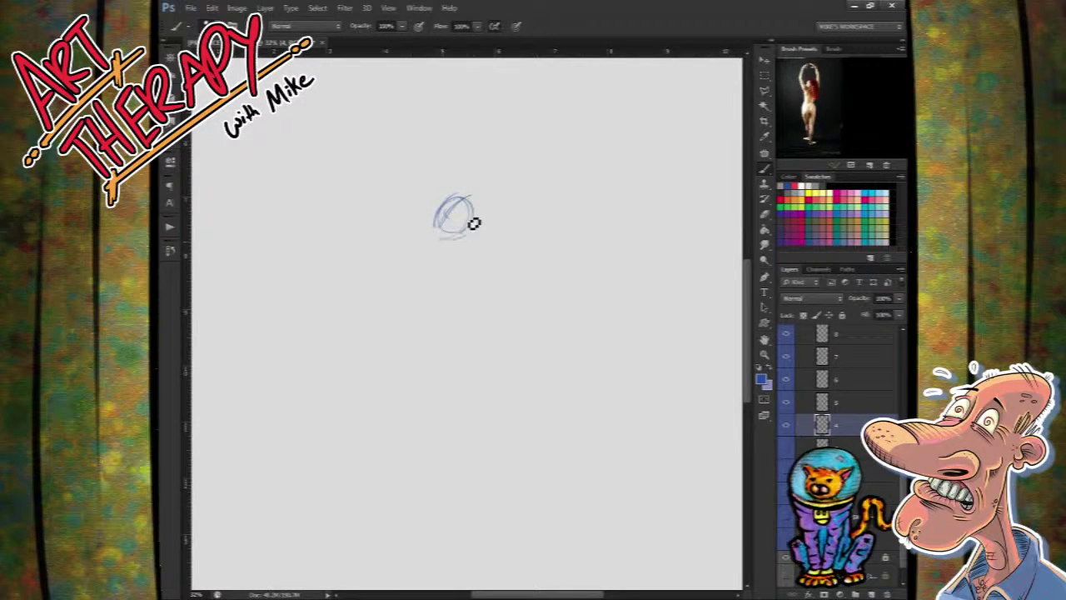
pyautogui.moveTo(444, 245)
pyautogui.mouseDown()
pyautogui.moveTo(409, 181)
pyautogui.moveTo(431, 262)
pyautogui.moveTo(399, 181)
pyautogui.moveTo(393, 213)
pyautogui.mouseUp()
pyautogui.moveTo(395, 171)
pyautogui.mouseDown()
pyautogui.moveTo(438, 106)
pyautogui.moveTo(473, 114)
pyautogui.moveTo(464, 117)
pyautogui.mouseUp()
pyautogui.moveTo(443, 245)
pyautogui.mouseDown()
pyautogui.moveTo(504, 207)
pyautogui.moveTo(509, 241)
pyautogui.moveTo(517, 174)
pyautogui.moveTo(515, 238)
pyautogui.moveTo(515, 175)
pyautogui.moveTo(491, 130)
pyautogui.moveTo(497, 236)
pyautogui.moveTo(464, 109)
pyautogui.mouseUp()
pyautogui.moveTo(463, 102); pyautogui.dragTo(490, 90)
# Step: Sketch the arched-arm figure's torso sides, spine line and hips below the head
pyautogui.moveTo(507, 235); pyautogui.dragTo(464, 318)
pyautogui.moveTo(459, 238); pyautogui.dragTo(454, 344)
pyautogui.moveTo(414, 258)
pyautogui.mouseDown()
pyautogui.moveTo(438, 341)
pyautogui.moveTo(457, 339)
pyautogui.mouseUp()
pyautogui.moveTo(503, 233)
pyautogui.mouseDown()
pyautogui.moveTo(451, 369)
pyautogui.moveTo(490, 406)
pyautogui.mouseUp()
pyautogui.moveTo(469, 347); pyautogui.dragTo(491, 400)
# Step: Draw both legs of the arched-arm figure down to the feet and reinforce the outer hip and thigh contour
pyautogui.moveTo(434, 340)
pyautogui.mouseDown()
pyautogui.moveTo(459, 415)
pyautogui.moveTo(438, 420)
pyautogui.moveTo(451, 489)
pyautogui.mouseUp()
pyautogui.moveTo(482, 395); pyautogui.dragTo(471, 508)
pyautogui.moveTo(447, 404); pyautogui.dragTo(454, 499)
pyautogui.moveTo(503, 403); pyautogui.dragTo(481, 527)
pyautogui.moveTo(419, 411); pyautogui.dragTo(432, 505)
pyautogui.moveTo(455, 412); pyautogui.dragTo(449, 462)
pyautogui.moveTo(428, 335); pyautogui.dragTo(407, 401)
pyautogui.moveTo(426, 337); pyautogui.dragTo(415, 409)
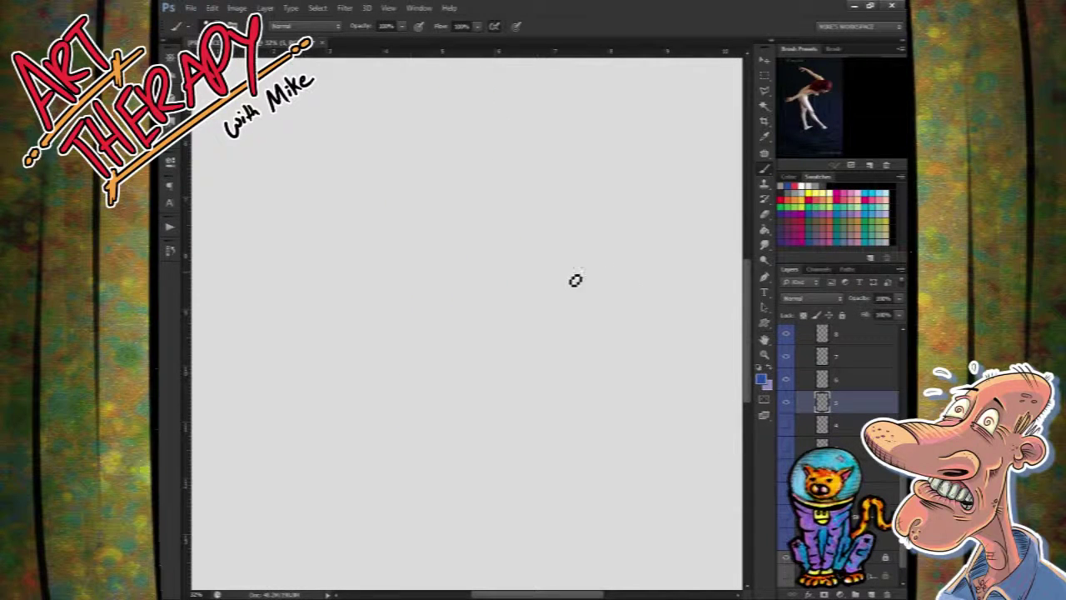
# Step: On layer 5, sketch the forward-bending dancer's head, arm stretched backward, chest and curved back
pyautogui.moveTo(554, 215)
pyautogui.mouseDown()
pyautogui.moveTo(583, 245)
pyautogui.moveTo(540, 242)
pyautogui.moveTo(575, 231)
pyautogui.moveTo(564, 214)
pyautogui.moveTo(568, 248)
pyautogui.mouseUp()
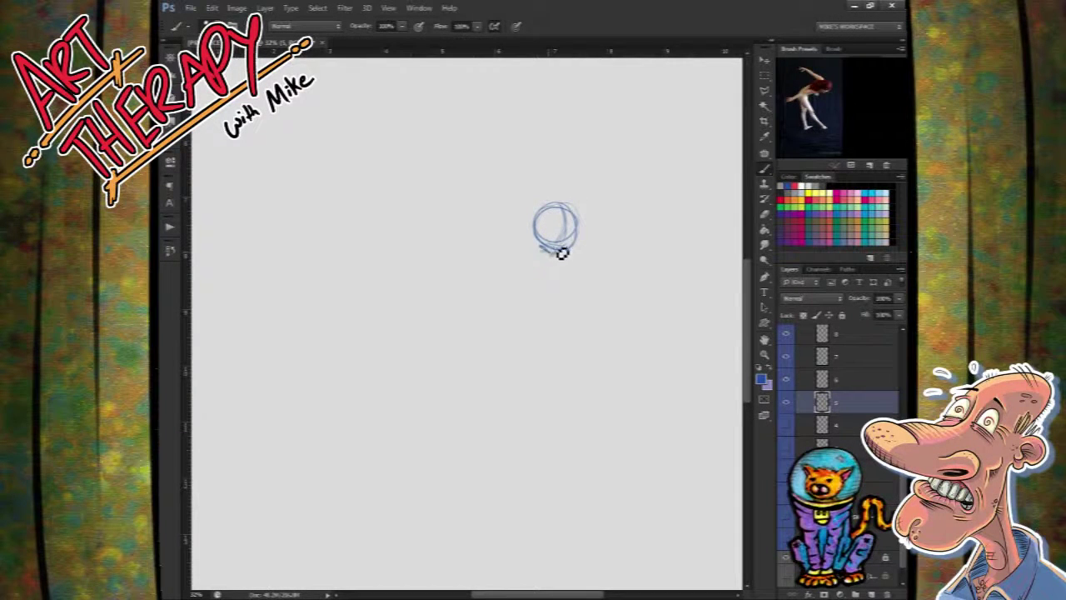
pyautogui.moveTo(530, 272)
pyautogui.mouseDown()
pyautogui.moveTo(504, 269)
pyautogui.moveTo(544, 255)
pyautogui.moveTo(536, 252)
pyautogui.moveTo(514, 250)
pyautogui.moveTo(522, 270)
pyautogui.moveTo(532, 268)
pyautogui.moveTo(450, 283)
pyautogui.mouseUp()
pyautogui.moveTo(528, 241); pyautogui.dragTo(391, 298)
pyautogui.moveTo(455, 255)
pyautogui.mouseDown()
pyautogui.moveTo(407, 293)
pyautogui.moveTo(367, 308)
pyautogui.moveTo(355, 300)
pyautogui.mouseUp()
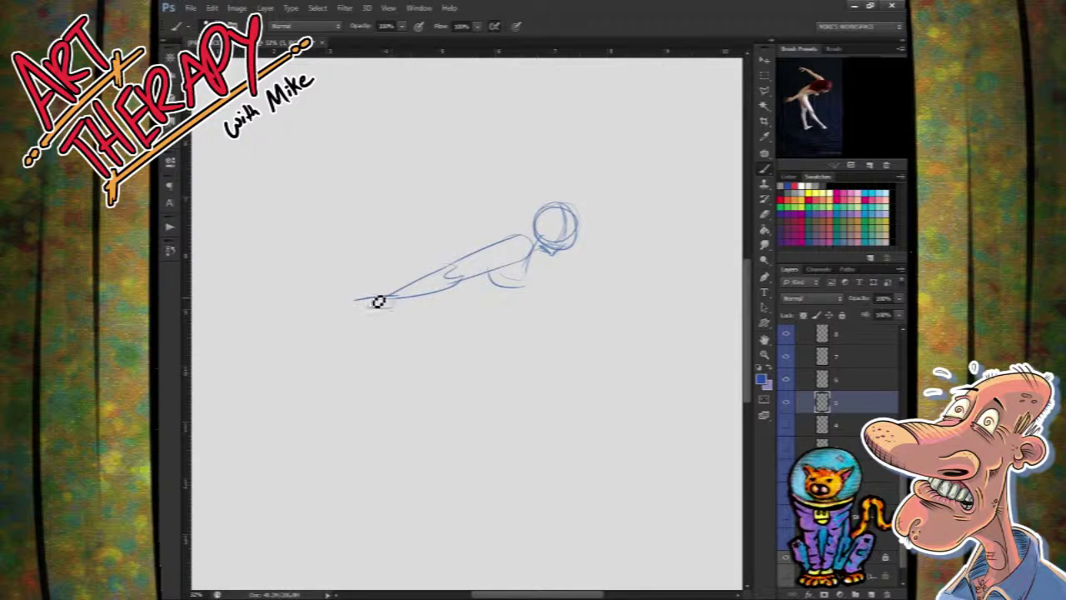
pyautogui.moveTo(525, 286)
pyautogui.mouseDown()
pyautogui.moveTo(553, 234)
pyautogui.moveTo(539, 245)
pyautogui.moveTo(484, 247)
pyautogui.moveTo(523, 244)
pyautogui.moveTo(433, 288)
pyautogui.mouseUp()
pyautogui.moveTo(531, 226)
pyautogui.mouseDown()
pyautogui.moveTo(441, 262)
pyautogui.moveTo(434, 299)
pyautogui.moveTo(431, 271)
pyautogui.moveTo(517, 242)
pyautogui.mouseUp()
# Step: Draw the dancer's hips, the thigh, calf and foot of the slanting leg and a start of the second leg, and hide layer 5
pyautogui.moveTo(427, 289); pyautogui.dragTo(447, 337)
pyautogui.moveTo(474, 287); pyautogui.dragTo(504, 379)
pyautogui.moveTo(424, 310); pyautogui.dragTo(476, 372)
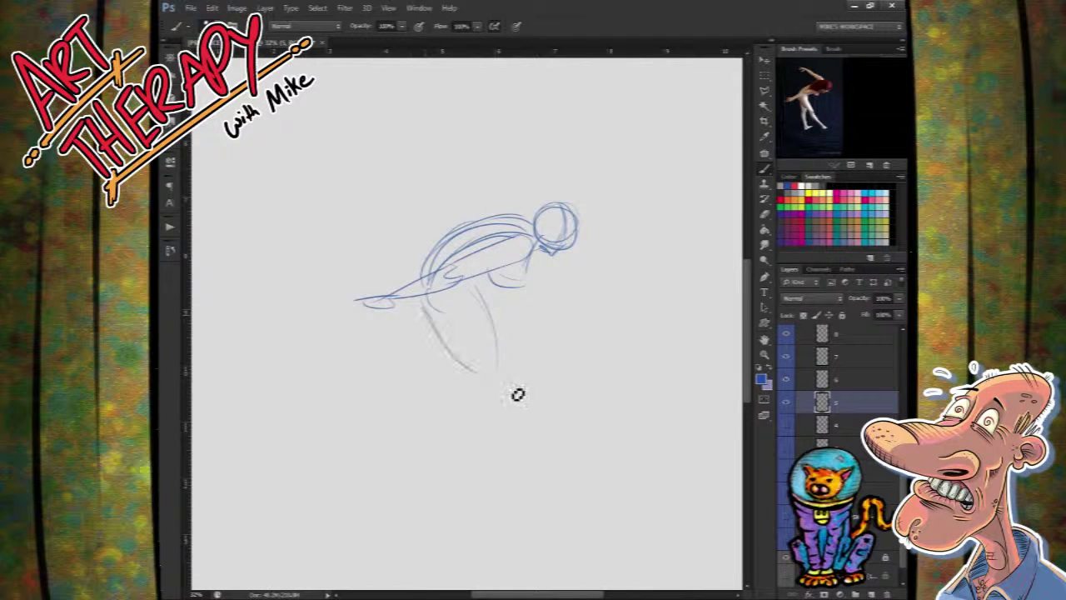
pyautogui.moveTo(471, 288); pyautogui.dragTo(531, 394)
pyautogui.moveTo(487, 375)
pyautogui.mouseDown()
pyautogui.moveTo(529, 408)
pyautogui.moveTo(558, 453)
pyautogui.mouseUp()
pyautogui.moveTo(501, 402); pyautogui.dragTo(559, 479)
pyautogui.moveTo(532, 428); pyautogui.dragTo(571, 476)
pyautogui.moveTo(533, 408)
pyautogui.mouseDown()
pyautogui.moveTo(585, 485)
pyautogui.moveTo(608, 500)
pyautogui.mouseUp()
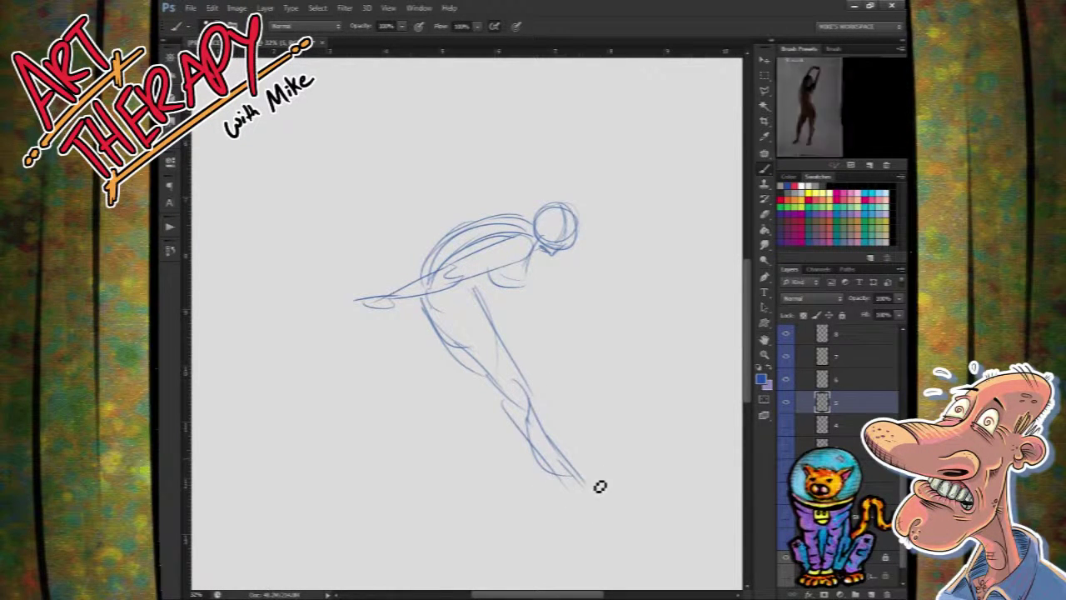
pyautogui.moveTo(487, 377); pyautogui.dragTo(482, 475)
pyautogui.click(788, 404)
# Step: On layer 6, sketch the standing figure's head, spine, torso, rounded pelvis and both legs with simple feet
pyautogui.click(849, 380)
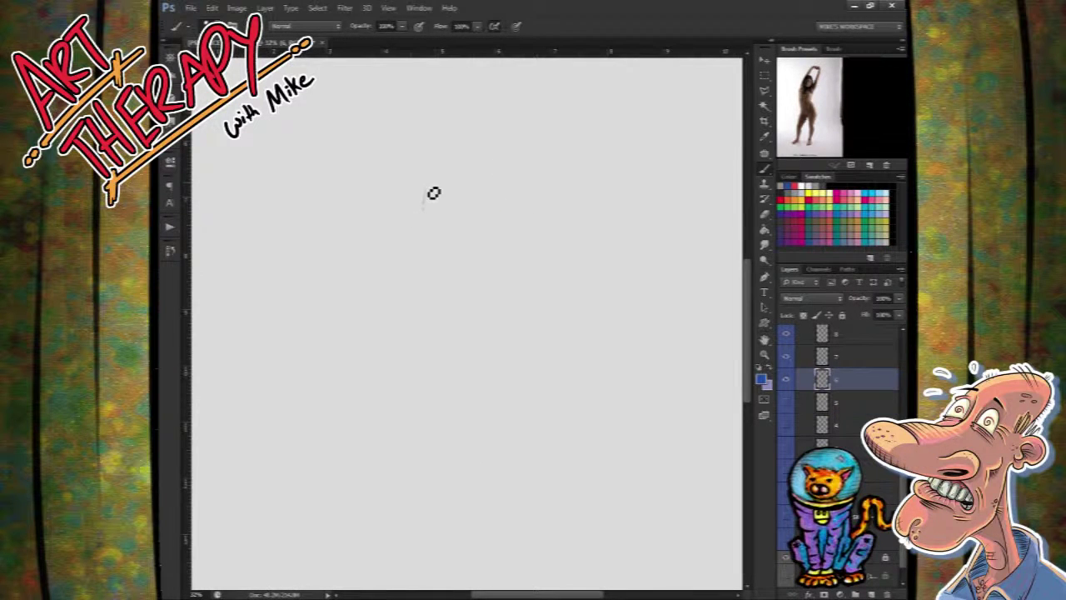
pyautogui.moveTo(440, 203)
pyautogui.mouseDown()
pyautogui.moveTo(470, 228)
pyautogui.moveTo(465, 209)
pyautogui.moveTo(435, 198)
pyautogui.moveTo(464, 175)
pyautogui.mouseUp()
pyautogui.moveTo(436, 225); pyautogui.dragTo(440, 314)
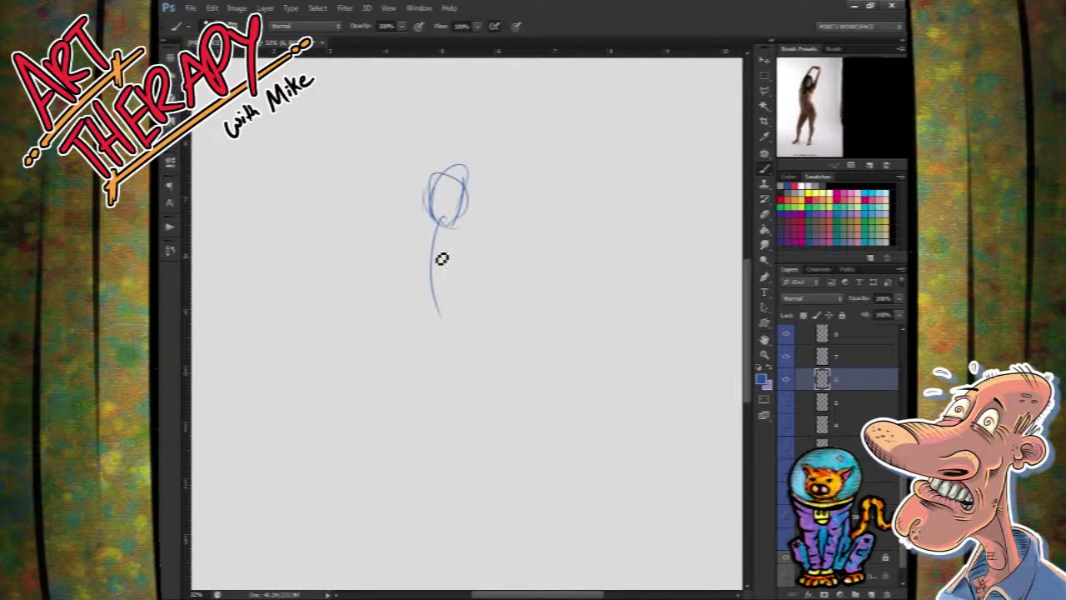
pyautogui.moveTo(419, 244)
pyautogui.mouseDown()
pyautogui.moveTo(476, 233)
pyautogui.moveTo(453, 339)
pyautogui.moveTo(467, 342)
pyautogui.mouseUp()
pyautogui.moveTo(469, 313); pyautogui.dragTo(482, 442)
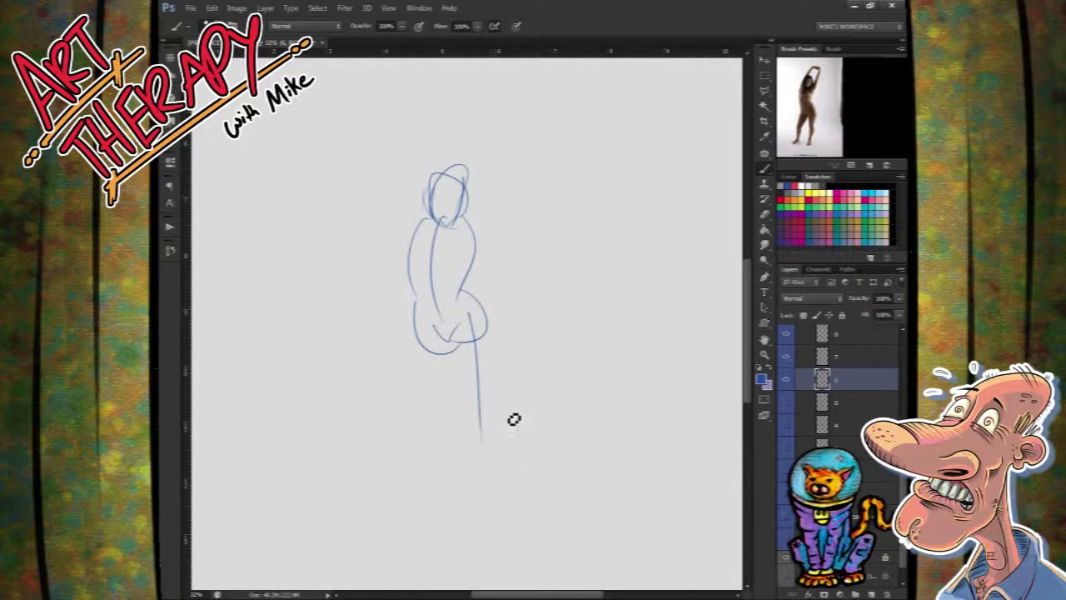
pyautogui.moveTo(434, 337); pyautogui.dragTo(413, 500)
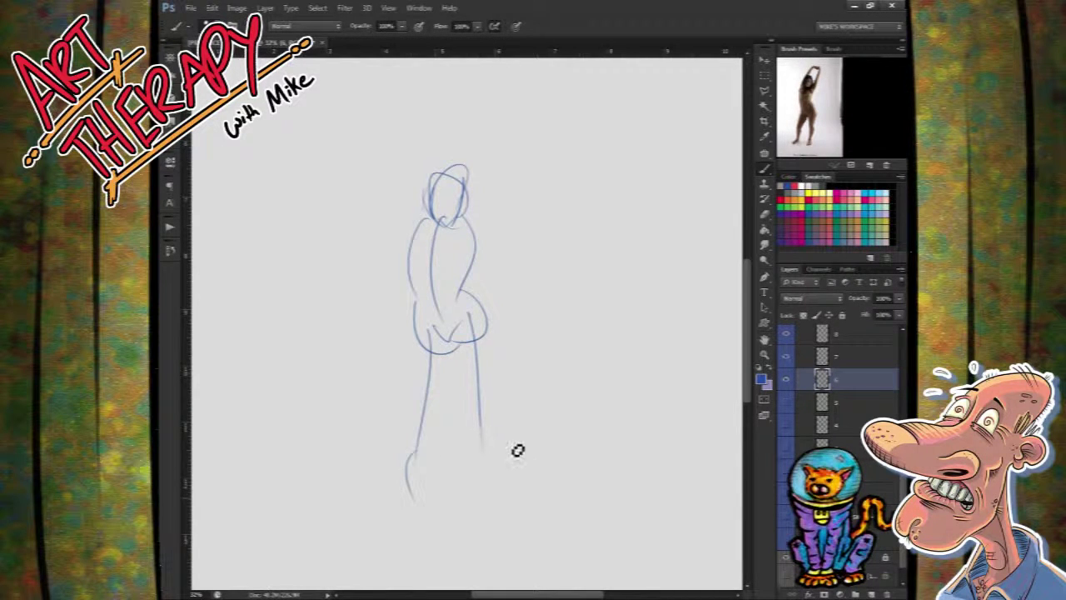
pyautogui.moveTo(476, 454)
pyautogui.mouseDown()
pyautogui.moveTo(476, 547)
pyautogui.moveTo(491, 556)
pyautogui.mouseUp()
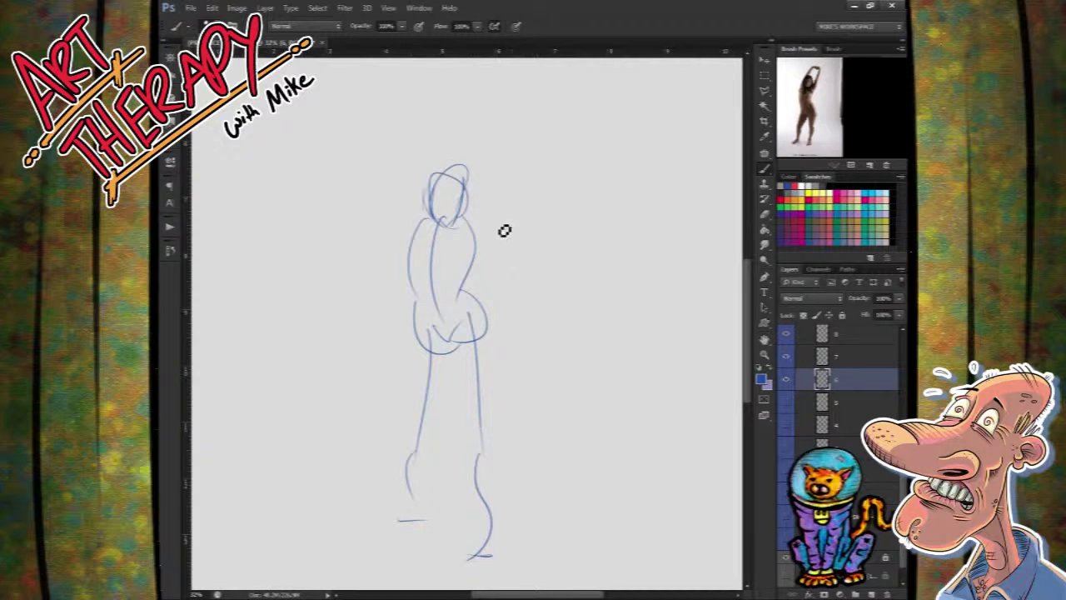
# Step: Draw both arms of the standing figure raised above the head, with loose loops for the hands
pyautogui.moveTo(483, 248); pyautogui.dragTo(517, 150)
pyautogui.moveTo(490, 225); pyautogui.dragTo(509, 163)
pyautogui.moveTo(519, 115); pyautogui.dragTo(489, 111)
pyautogui.moveTo(502, 119); pyautogui.dragTo(518, 153)
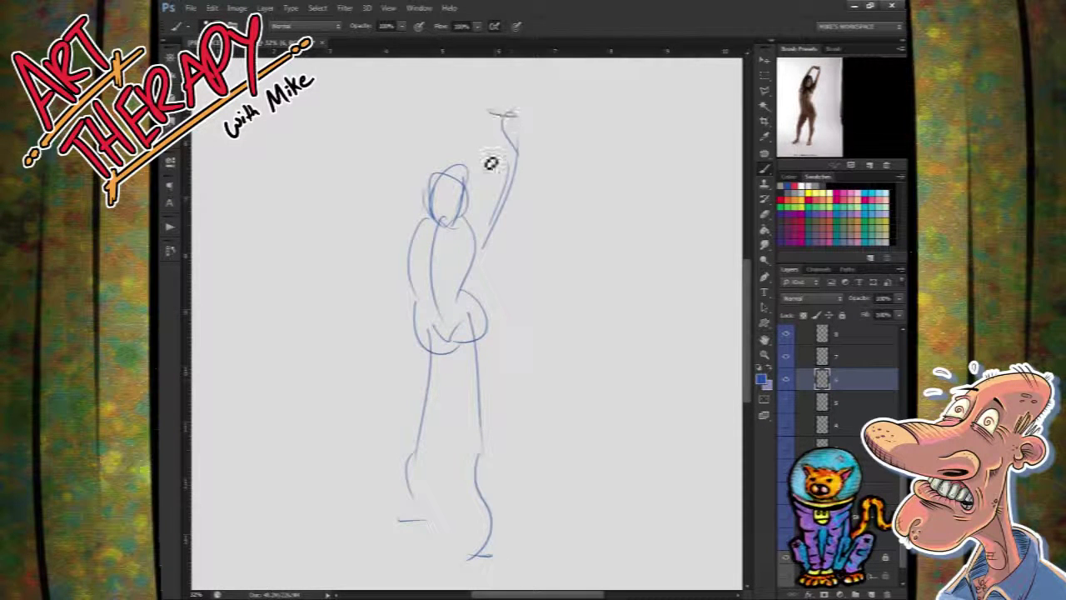
pyautogui.moveTo(418, 263); pyautogui.dragTo(483, 114)
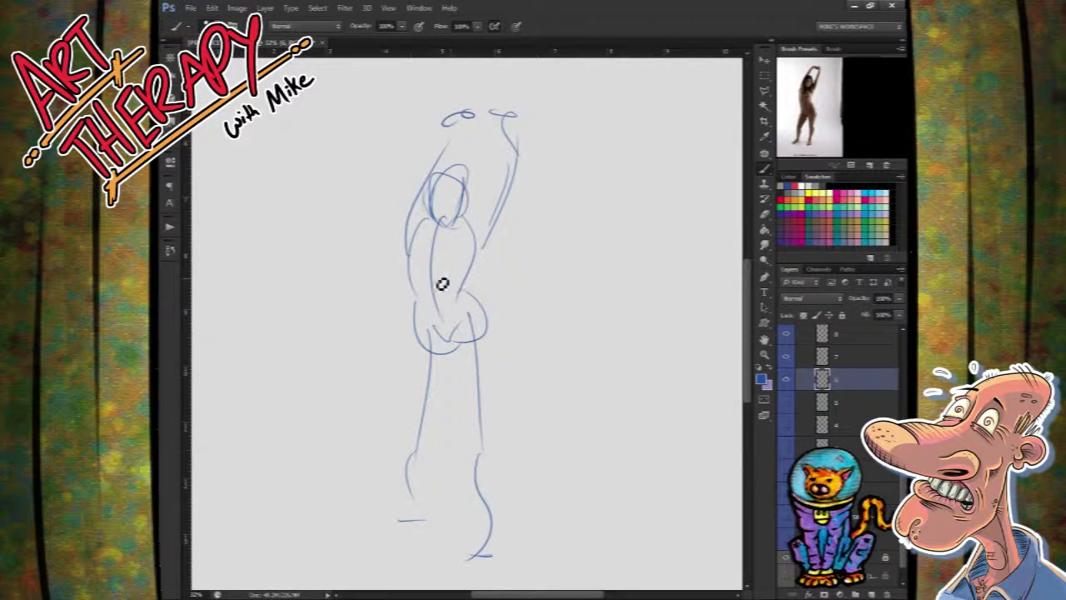
# Step: Add the ribcage arc, face guideline and extra leg contours to the raised-arm figure, and hide layer 6
pyautogui.moveTo(420, 308)
pyautogui.mouseDown()
pyautogui.moveTo(424, 278)
pyautogui.moveTo(483, 292)
pyautogui.moveTo(436, 280)
pyautogui.moveTo(452, 229)
pyautogui.moveTo(445, 217)
pyautogui.mouseUp()
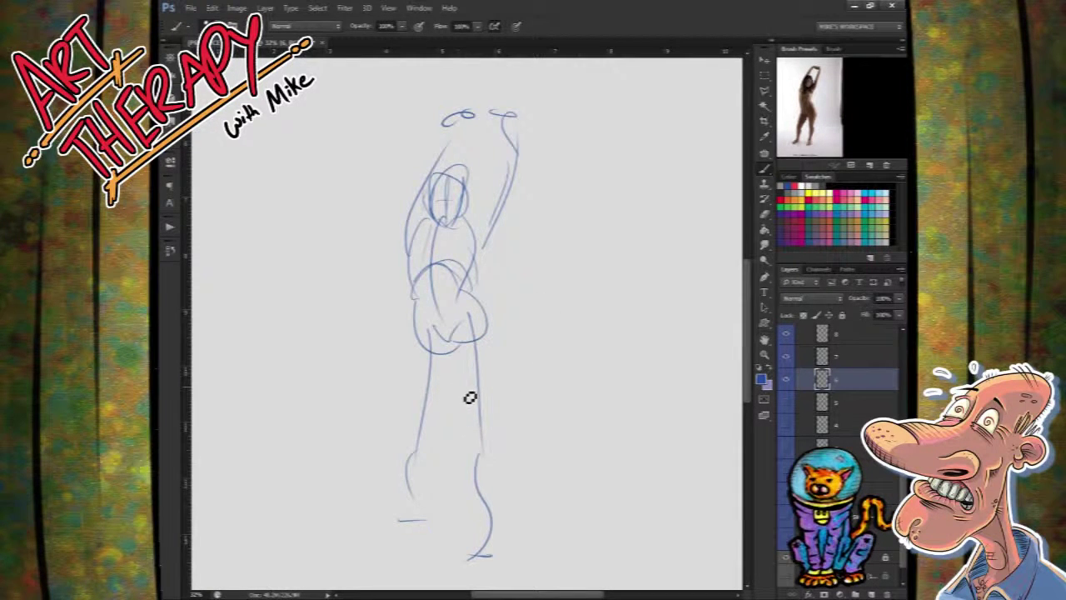
pyautogui.moveTo(467, 370)
pyautogui.mouseDown()
pyautogui.moveTo(436, 333)
pyautogui.moveTo(461, 364)
pyautogui.moveTo(499, 369)
pyautogui.moveTo(490, 489)
pyautogui.moveTo(498, 518)
pyautogui.mouseUp()
pyautogui.moveTo(413, 503); pyautogui.dragTo(427, 456)
pyautogui.click(785, 380)
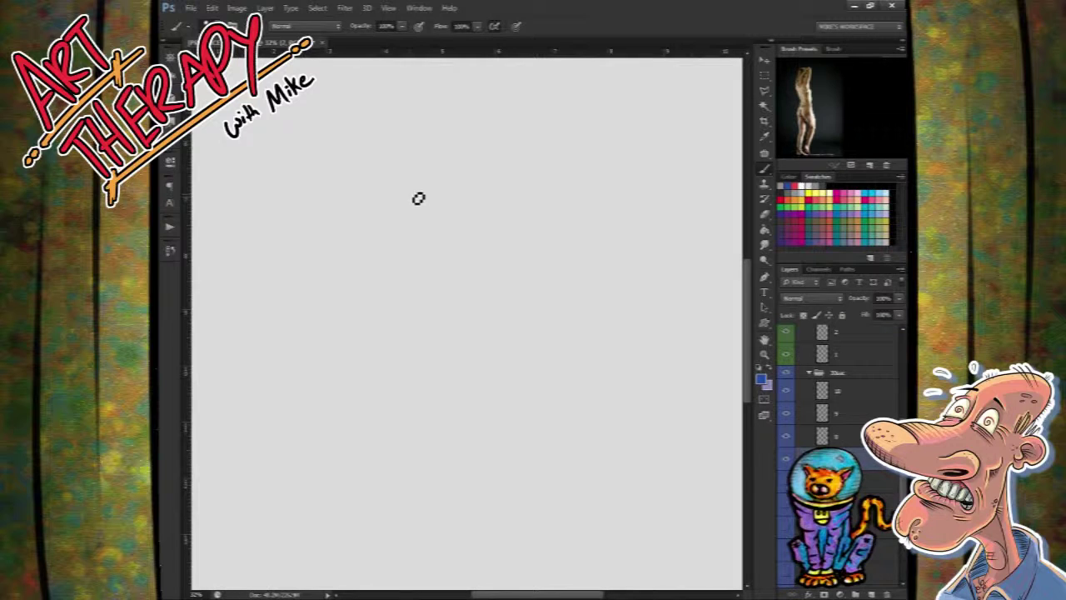
# Step: On layer 7, sketch the shoulder arcs and both raised, bent arms of the standing side-lit figure
pyautogui.moveTo(412, 207)
pyautogui.mouseDown()
pyautogui.moveTo(382, 214)
pyautogui.moveTo(471, 217)
pyautogui.mouseUp()
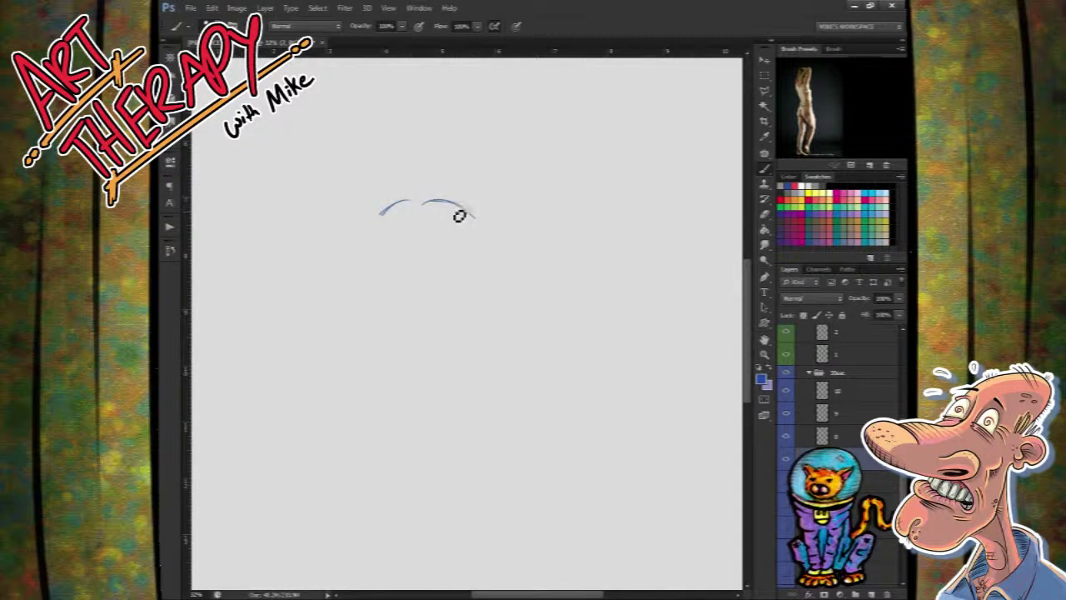
pyautogui.moveTo(379, 212); pyautogui.dragTo(382, 147)
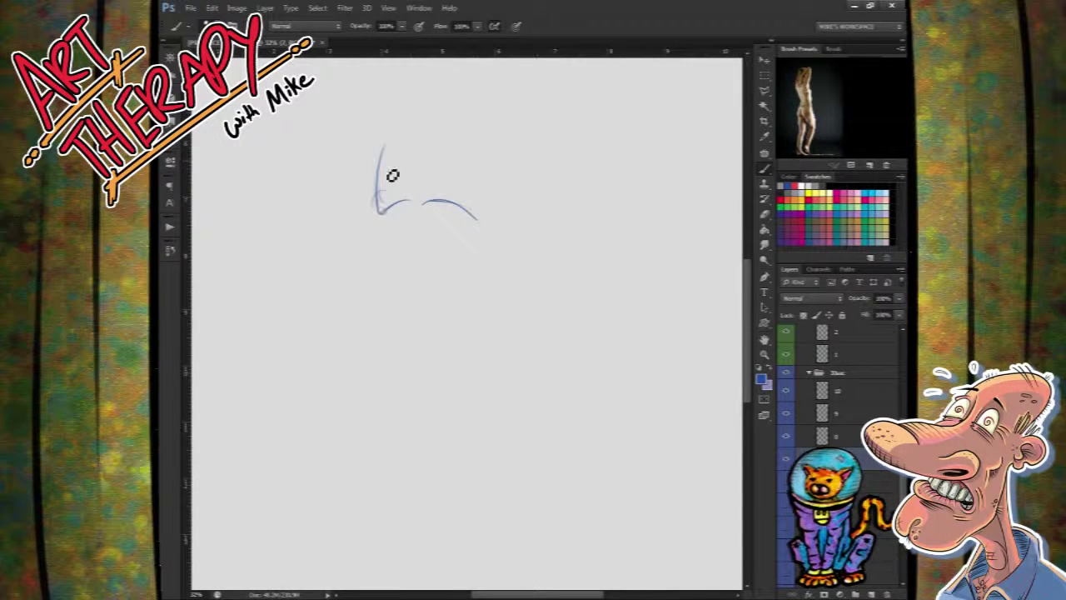
pyautogui.moveTo(372, 207); pyautogui.dragTo(390, 167)
pyautogui.moveTo(397, 177); pyautogui.dragTo(409, 200)
pyautogui.moveTo(399, 115)
pyautogui.mouseDown()
pyautogui.moveTo(379, 160)
pyautogui.moveTo(410, 115)
pyautogui.moveTo(446, 98)
pyautogui.mouseUp()
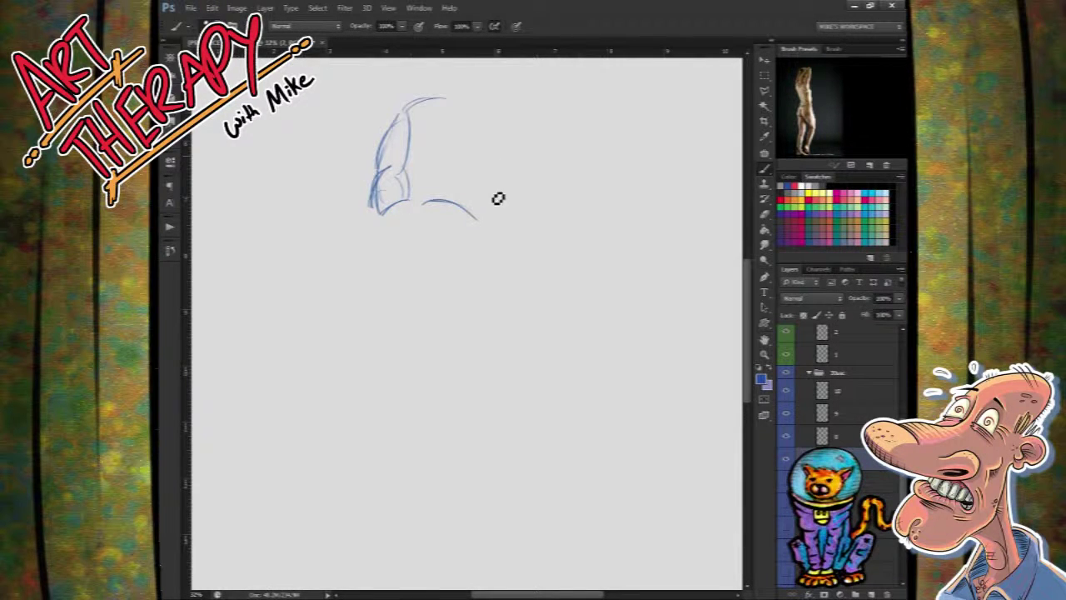
pyautogui.moveTo(494, 220)
pyautogui.mouseDown()
pyautogui.moveTo(502, 128)
pyautogui.moveTo(494, 215)
pyautogui.moveTo(478, 125)
pyautogui.moveTo(442, 170)
pyautogui.mouseUp()
pyautogui.moveTo(480, 95); pyautogui.dragTo(435, 206)
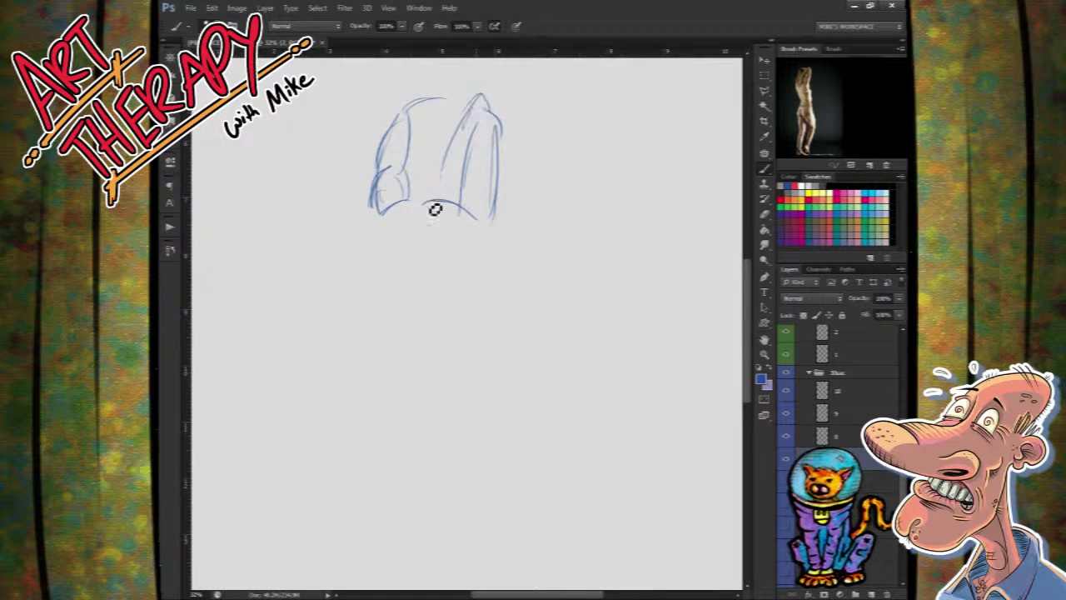
# Step: Outline the figure's head area, neck, back, side and hip curve beneath the raised arms
pyautogui.moveTo(475, 152)
pyautogui.mouseDown()
pyautogui.moveTo(432, 210)
pyautogui.moveTo(409, 200)
pyautogui.mouseUp()
pyautogui.moveTo(409, 200); pyautogui.dragTo(429, 263)
pyautogui.moveTo(370, 218); pyautogui.dragTo(402, 293)
pyautogui.moveTo(480, 232); pyautogui.dragTo(500, 329)
pyautogui.moveTo(434, 261); pyautogui.dragTo(445, 359)
pyautogui.moveTo(403, 274)
pyautogui.mouseDown()
pyautogui.moveTo(440, 357)
pyautogui.moveTo(401, 285)
pyautogui.moveTo(418, 332)
pyautogui.moveTo(482, 347)
pyautogui.mouseUp()
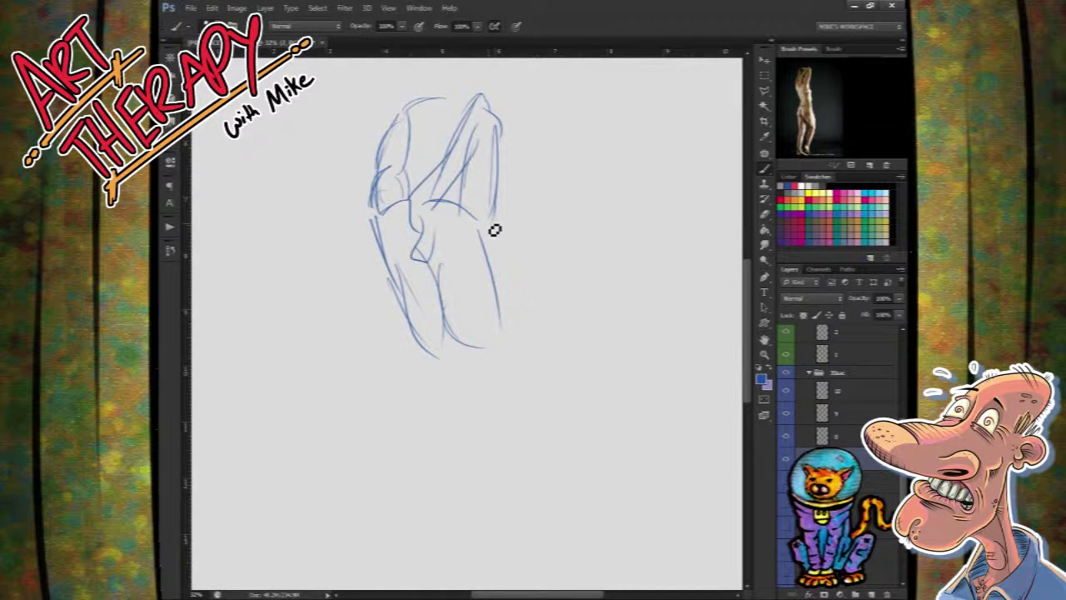
# Step: Draw the figure's protruding side contour, lower hip line and the start of the legs, and hide layer 7
pyautogui.moveTo(492, 231)
pyautogui.mouseDown()
pyautogui.moveTo(531, 274)
pyautogui.moveTo(500, 320)
pyautogui.moveTo(506, 346)
pyautogui.moveTo(462, 355)
pyautogui.mouseUp()
pyautogui.moveTo(446, 317); pyautogui.dragTo(465, 418)
pyautogui.moveTo(501, 333); pyautogui.dragTo(558, 447)
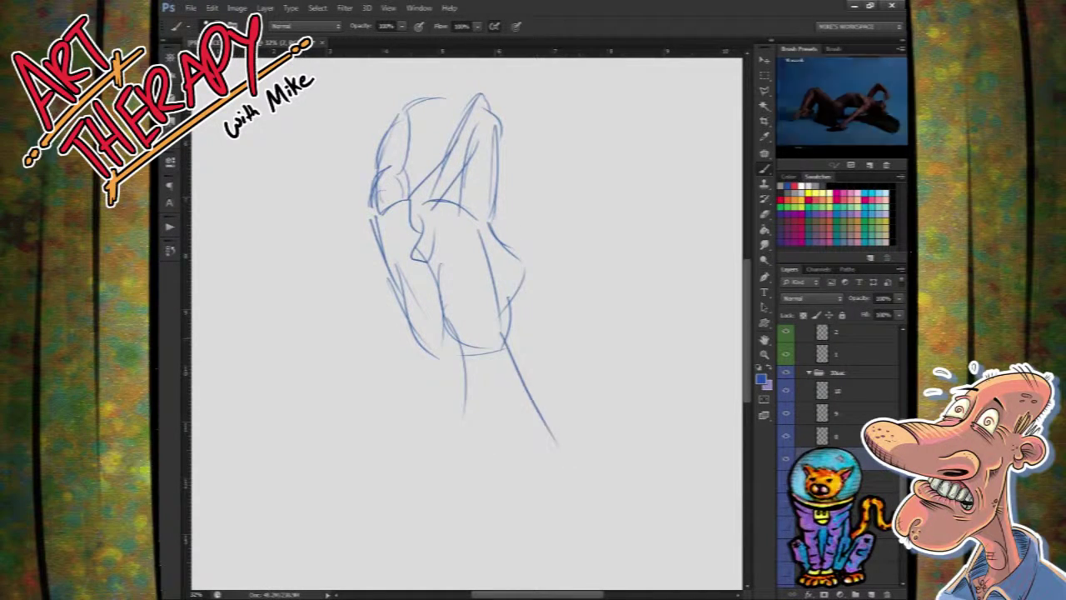
pyautogui.moveTo(415, 354); pyautogui.dragTo(405, 462)
pyautogui.moveTo(415, 473); pyautogui.dragTo(506, 490)
pyautogui.click(786, 459)
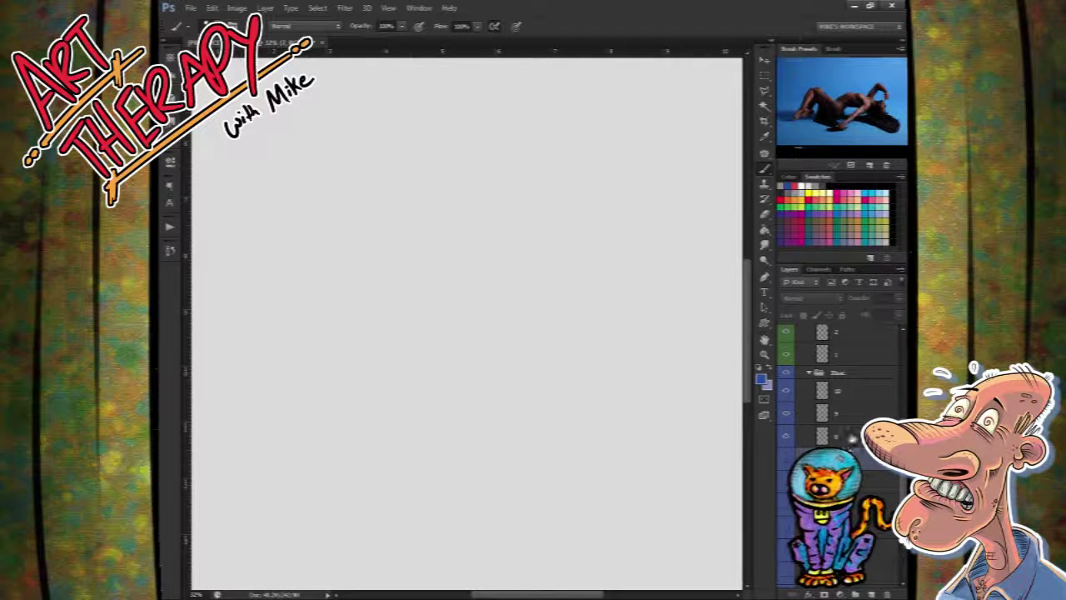
# Step: On layer 8, sketch the tilted-back head and raised, bent arm of the reclining figure
pyautogui.click(856, 436)
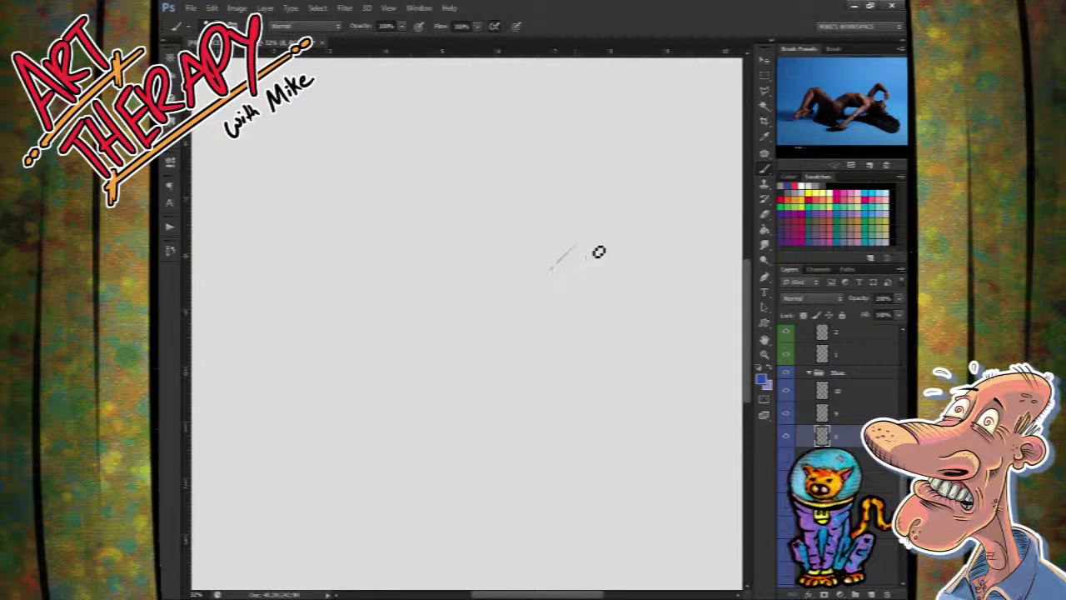
pyautogui.moveTo(575, 244); pyautogui.dragTo(601, 265)
pyautogui.moveTo(551, 289)
pyautogui.mouseDown()
pyautogui.moveTo(558, 328)
pyautogui.moveTo(617, 311)
pyautogui.moveTo(602, 276)
pyautogui.moveTo(604, 342)
pyautogui.moveTo(556, 290)
pyautogui.mouseUp()
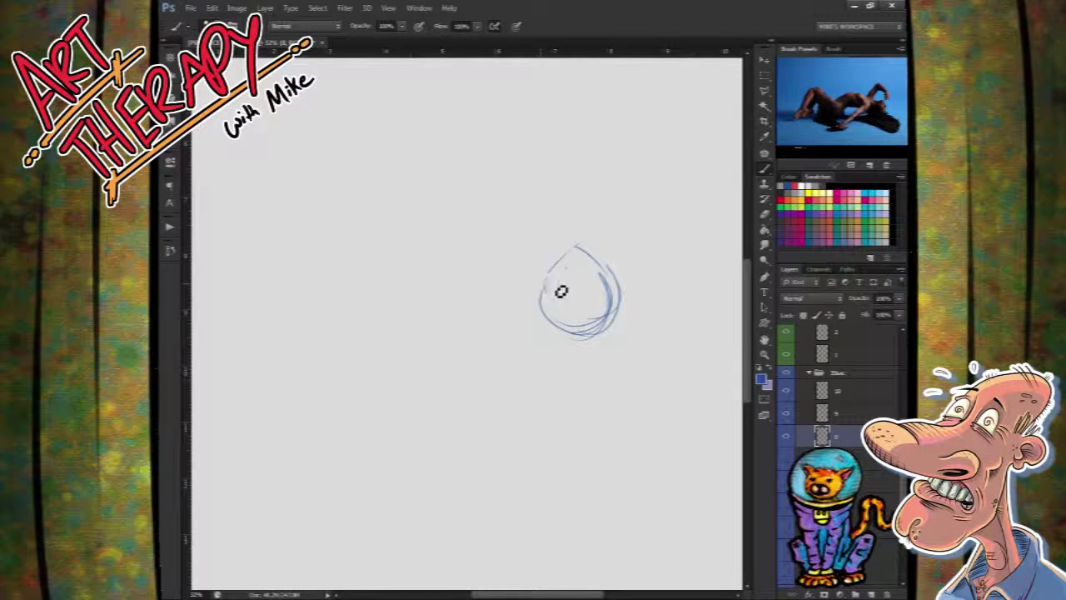
pyautogui.moveTo(580, 242)
pyautogui.mouseDown()
pyautogui.moveTo(567, 277)
pyautogui.moveTo(525, 250)
pyautogui.moveTo(531, 265)
pyautogui.moveTo(557, 258)
pyautogui.moveTo(562, 198)
pyautogui.moveTo(581, 224)
pyautogui.moveTo(580, 195)
pyautogui.moveTo(598, 176)
pyautogui.moveTo(650, 240)
pyautogui.mouseUp()
pyautogui.moveTo(578, 200)
pyautogui.mouseDown()
pyautogui.moveTo(637, 238)
pyautogui.moveTo(661, 288)
pyautogui.moveTo(640, 285)
pyautogui.moveTo(650, 272)
pyautogui.mouseUp()
pyautogui.moveTo(596, 189); pyautogui.dragTo(564, 251)
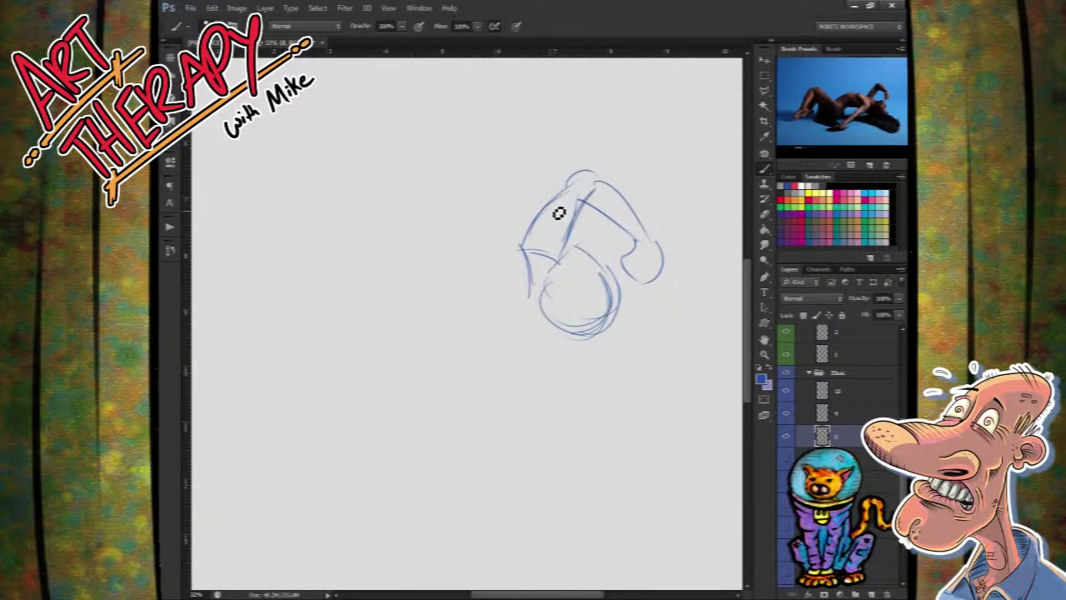
# Step: Outline the reclining figure's ribcage, waist and rounded hip extending away from the raised arm
pyautogui.moveTo(524, 321)
pyautogui.mouseDown()
pyautogui.moveTo(405, 335)
pyautogui.moveTo(504, 337)
pyautogui.mouseUp()
pyautogui.moveTo(546, 250)
pyautogui.mouseDown()
pyautogui.moveTo(477, 239)
pyautogui.moveTo(497, 239)
pyautogui.moveTo(383, 299)
pyautogui.mouseUp()
pyautogui.moveTo(425, 254)
pyautogui.mouseDown()
pyautogui.moveTo(420, 300)
pyautogui.moveTo(445, 309)
pyautogui.moveTo(380, 297)
pyautogui.mouseUp()
pyautogui.moveTo(412, 363)
pyautogui.mouseDown()
pyautogui.moveTo(355, 323)
pyautogui.moveTo(407, 363)
pyautogui.mouseUp()
pyautogui.moveTo(365, 288); pyautogui.dragTo(336, 345)
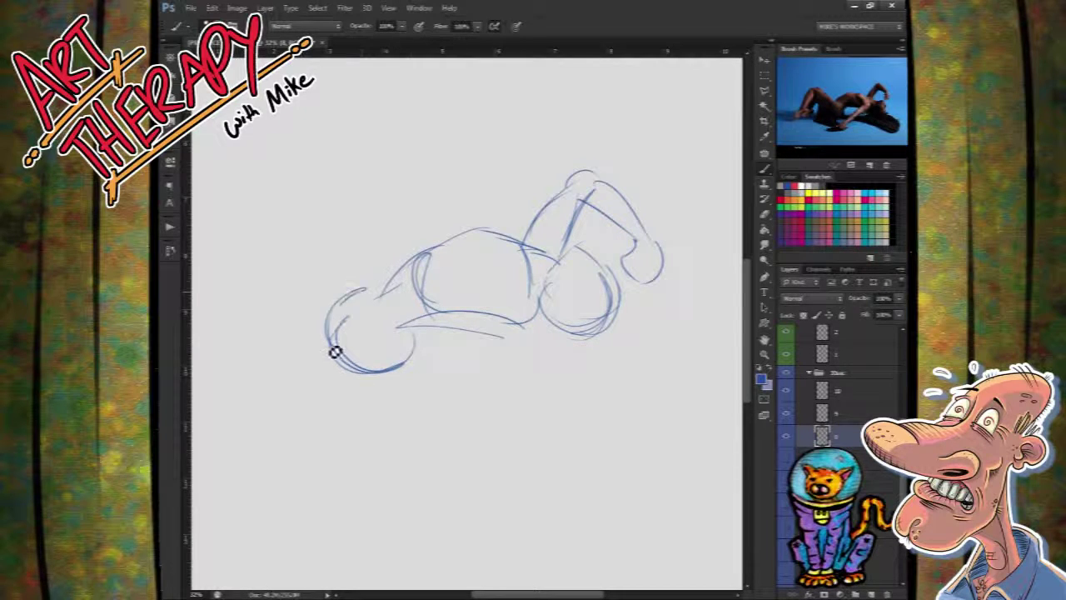
# Step: Draw the reclining figure's bent thighs and lower legs, and hide layer 8
pyautogui.moveTo(385, 290); pyautogui.dragTo(298, 245)
pyautogui.moveTo(330, 342)
pyautogui.mouseDown()
pyautogui.moveTo(287, 246)
pyautogui.moveTo(309, 255)
pyautogui.moveTo(293, 256)
pyautogui.moveTo(248, 357)
pyautogui.mouseUp()
pyautogui.moveTo(278, 249); pyautogui.dragTo(241, 348)
pyautogui.click(792, 437)
# Step: On layer 9, sketch the lying figure's head, neck, ribcage, hips and raised, bent legs, and hide the layer
pyautogui.click(849, 410)
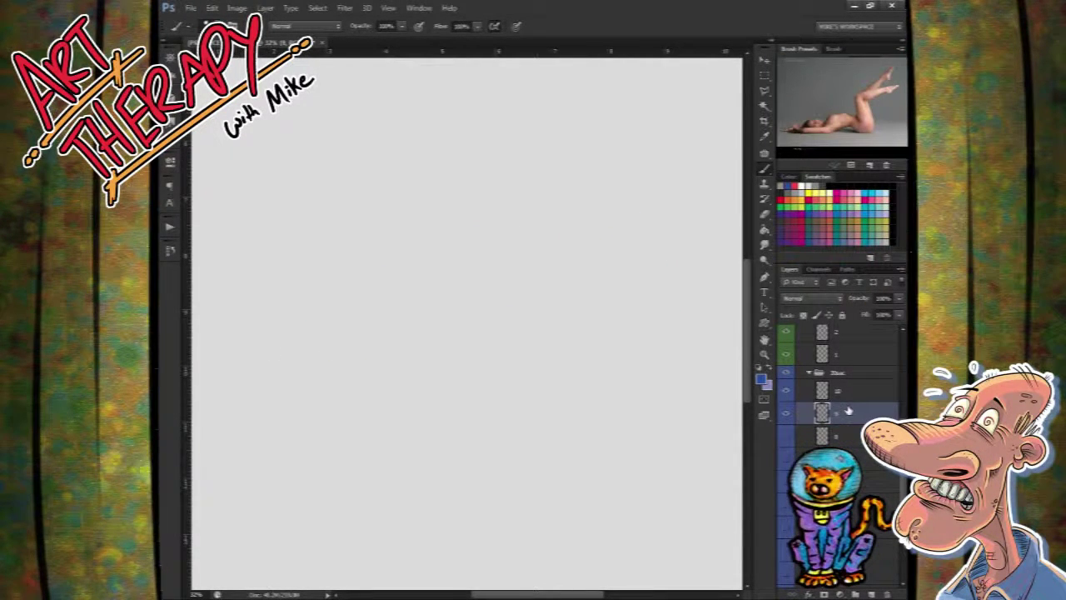
pyautogui.moveTo(313, 322)
pyautogui.mouseDown()
pyautogui.moveTo(317, 355)
pyautogui.moveTo(331, 348)
pyautogui.moveTo(323, 331)
pyautogui.moveTo(336, 343)
pyautogui.moveTo(297, 353)
pyautogui.moveTo(322, 313)
pyautogui.moveTo(328, 360)
pyautogui.moveTo(300, 334)
pyautogui.moveTo(360, 346)
pyautogui.moveTo(357, 317)
pyautogui.moveTo(358, 345)
pyautogui.moveTo(328, 308)
pyautogui.moveTo(329, 342)
pyautogui.mouseUp()
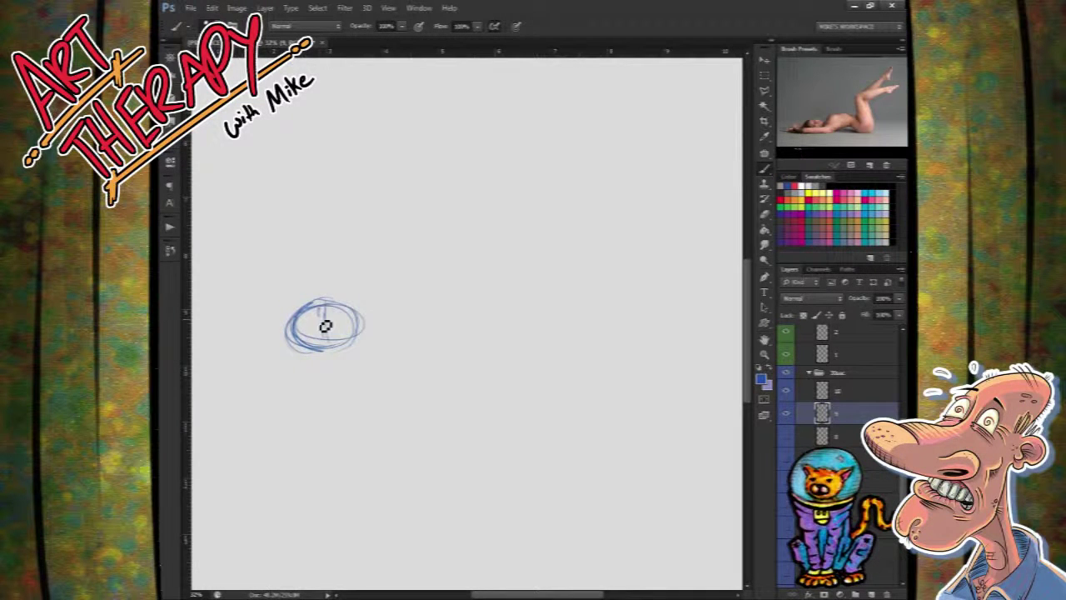
pyautogui.moveTo(369, 319)
pyautogui.mouseDown()
pyautogui.moveTo(389, 340)
pyautogui.moveTo(395, 301)
pyautogui.moveTo(381, 333)
pyautogui.moveTo(434, 275)
pyautogui.moveTo(490, 280)
pyautogui.moveTo(395, 327)
pyautogui.moveTo(454, 336)
pyautogui.mouseUp()
pyautogui.moveTo(387, 335)
pyautogui.mouseDown()
pyautogui.moveTo(434, 322)
pyautogui.moveTo(492, 329)
pyautogui.moveTo(468, 353)
pyautogui.moveTo(518, 296)
pyautogui.mouseUp()
pyautogui.moveTo(458, 280)
pyautogui.mouseDown()
pyautogui.moveTo(516, 295)
pyautogui.moveTo(548, 324)
pyautogui.mouseUp()
pyautogui.moveTo(506, 268)
pyautogui.mouseDown()
pyautogui.moveTo(544, 280)
pyautogui.moveTo(539, 335)
pyautogui.moveTo(622, 380)
pyautogui.moveTo(634, 281)
pyautogui.moveTo(640, 304)
pyautogui.moveTo(566, 280)
pyautogui.moveTo(591, 174)
pyautogui.moveTo(616, 219)
pyautogui.moveTo(590, 207)
pyautogui.mouseUp()
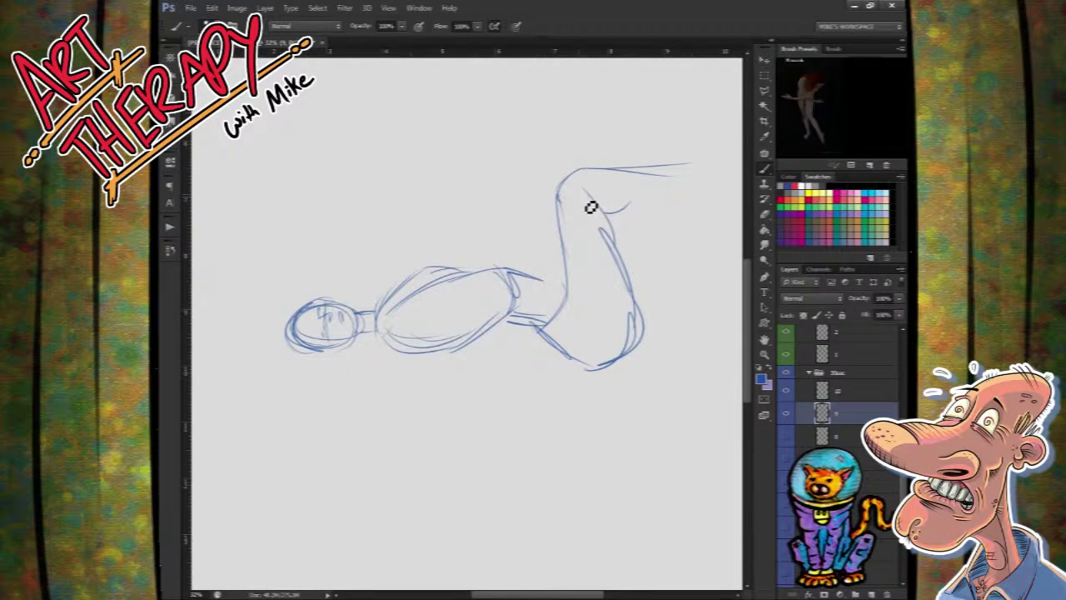
pyautogui.click(786, 413)
# Step: On layer 10, sketch the red-haired figure's head, outstretched arms, torso and upper legs, and hide the layer
pyautogui.click(850, 390)
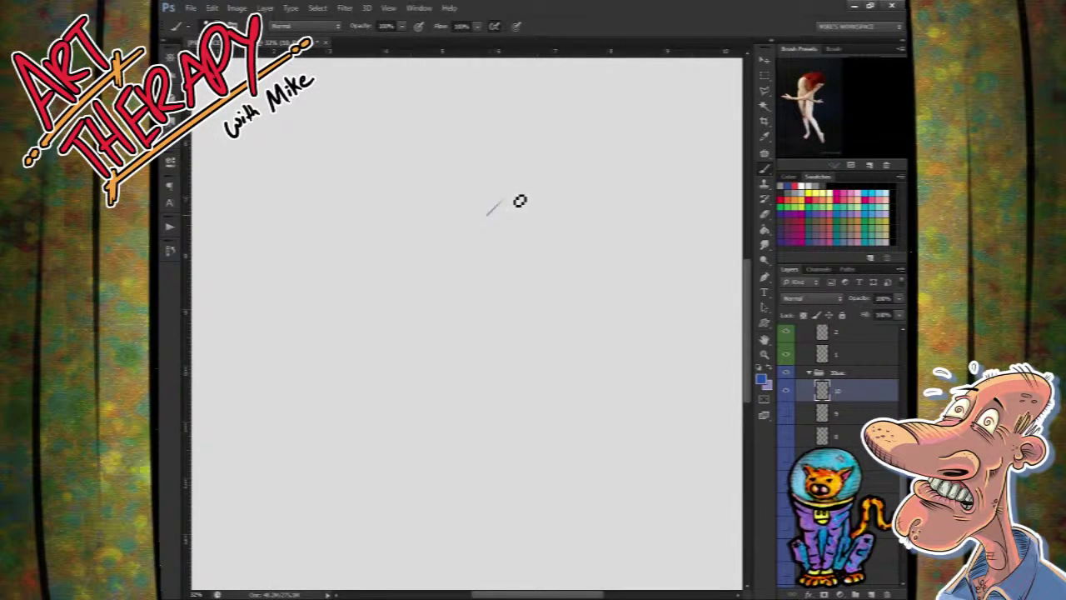
pyautogui.moveTo(501, 201)
pyautogui.mouseDown()
pyautogui.moveTo(508, 225)
pyautogui.moveTo(538, 243)
pyautogui.mouseUp()
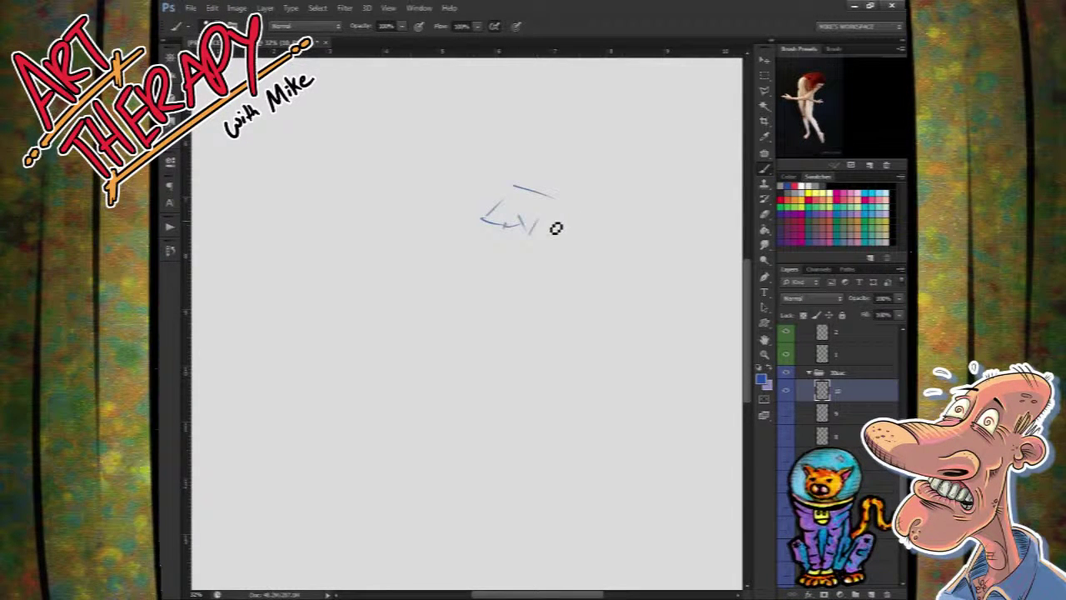
pyautogui.moveTo(570, 210)
pyautogui.mouseDown()
pyautogui.moveTo(524, 150)
pyautogui.moveTo(560, 181)
pyautogui.moveTo(532, 152)
pyautogui.moveTo(499, 190)
pyautogui.moveTo(536, 162)
pyautogui.moveTo(505, 215)
pyautogui.moveTo(495, 193)
pyautogui.moveTo(499, 207)
pyautogui.moveTo(439, 211)
pyautogui.moveTo(451, 206)
pyautogui.moveTo(420, 268)
pyautogui.mouseUp()
pyautogui.moveTo(410, 225)
pyautogui.mouseDown()
pyautogui.moveTo(488, 332)
pyautogui.moveTo(522, 327)
pyautogui.moveTo(483, 308)
pyautogui.moveTo(541, 349)
pyautogui.mouseUp()
pyautogui.moveTo(522, 250)
pyautogui.mouseDown()
pyautogui.moveTo(478, 303)
pyautogui.moveTo(430, 324)
pyautogui.mouseUp()
pyautogui.moveTo(323, 319)
pyautogui.mouseDown()
pyautogui.moveTo(296, 330)
pyautogui.moveTo(416, 330)
pyautogui.moveTo(426, 308)
pyautogui.moveTo(334, 317)
pyautogui.moveTo(321, 331)
pyautogui.moveTo(439, 311)
pyautogui.moveTo(410, 316)
pyautogui.moveTo(468, 322)
pyautogui.moveTo(424, 320)
pyautogui.moveTo(475, 291)
pyautogui.moveTo(521, 292)
pyautogui.moveTo(444, 337)
pyautogui.mouseUp()
pyautogui.moveTo(520, 247); pyautogui.dragTo(517, 289)
pyautogui.moveTo(417, 226)
pyautogui.mouseDown()
pyautogui.moveTo(431, 269)
pyautogui.moveTo(403, 258)
pyautogui.moveTo(447, 243)
pyautogui.moveTo(437, 266)
pyautogui.moveTo(453, 261)
pyautogui.moveTo(463, 309)
pyautogui.moveTo(559, 343)
pyautogui.mouseUp()
pyautogui.click(787, 391)
# Step: On layer 1 of the green group, sketch the crouching figure's lowered head, arched back and ribcage
pyautogui.click(841, 354)
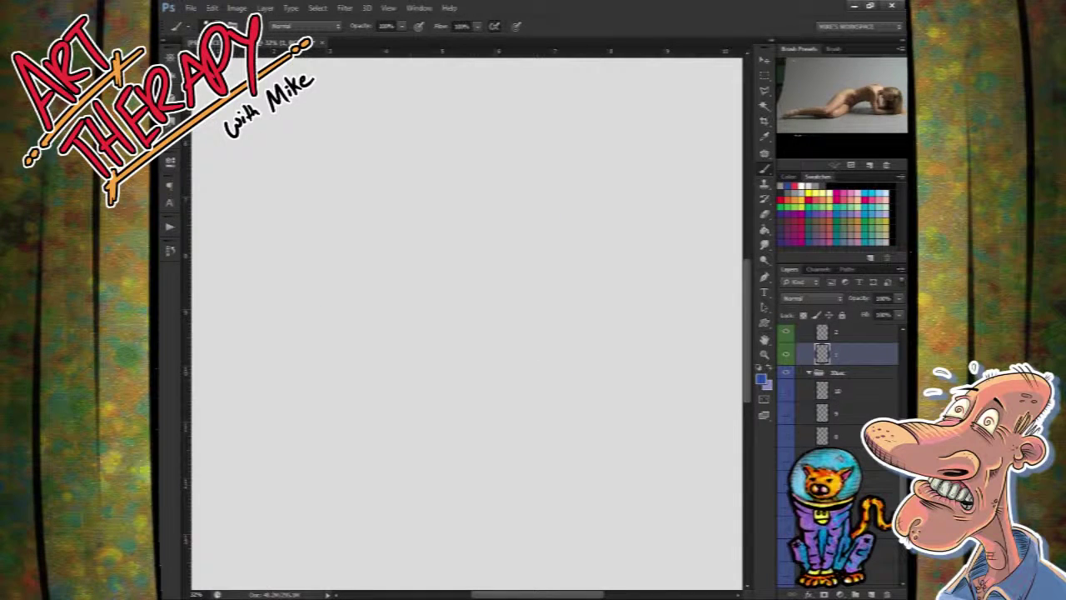
pyautogui.scroll(3, 837, 374)
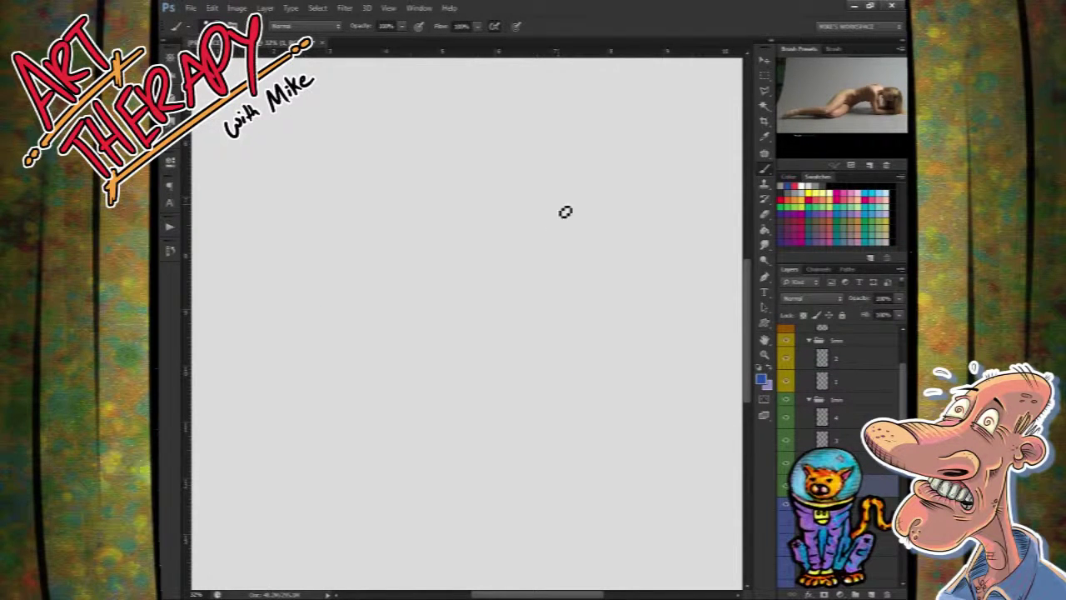
pyautogui.moveTo(567, 255); pyautogui.dragTo(557, 290)
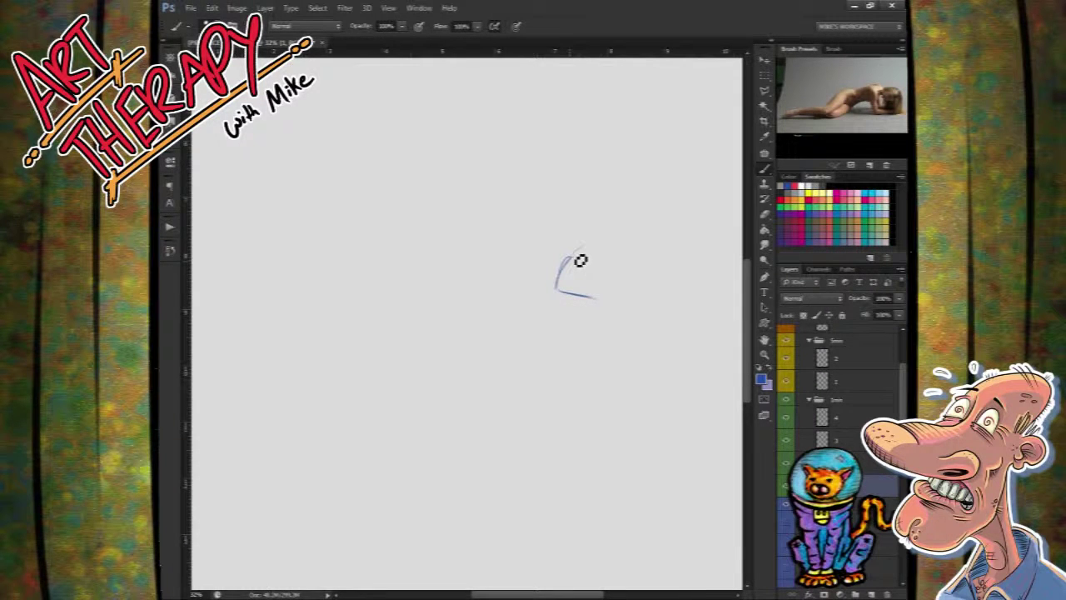
pyautogui.moveTo(608, 249); pyautogui.dragTo(631, 285)
pyautogui.moveTo(581, 261)
pyautogui.mouseDown()
pyautogui.moveTo(614, 270)
pyautogui.moveTo(642, 275)
pyautogui.mouseUp()
pyautogui.moveTo(600, 302)
pyautogui.mouseDown()
pyautogui.moveTo(642, 280)
pyautogui.moveTo(624, 309)
pyautogui.moveTo(640, 282)
pyautogui.moveTo(605, 304)
pyautogui.moveTo(615, 276)
pyautogui.moveTo(604, 281)
pyautogui.moveTo(584, 248)
pyautogui.moveTo(547, 250)
pyautogui.moveTo(582, 255)
pyautogui.moveTo(540, 257)
pyautogui.moveTo(556, 258)
pyautogui.moveTo(534, 284)
pyautogui.moveTo(551, 246)
pyautogui.moveTo(518, 245)
pyautogui.moveTo(532, 243)
pyautogui.moveTo(437, 285)
pyautogui.moveTo(530, 235)
pyautogui.mouseUp()
pyautogui.moveTo(432, 272)
pyautogui.mouseDown()
pyautogui.moveTo(467, 311)
pyautogui.moveTo(578, 301)
pyautogui.moveTo(571, 291)
pyautogui.moveTo(537, 305)
pyautogui.moveTo(551, 285)
pyautogui.moveTo(541, 333)
pyautogui.mouseUp()
# Step: Draw the crouching figure's upper arms and both forearms resting on the ground, and reinforce the upper back line
pyautogui.moveTo(519, 271); pyautogui.dragTo(530, 343)
pyautogui.moveTo(557, 271); pyautogui.dragTo(547, 356)
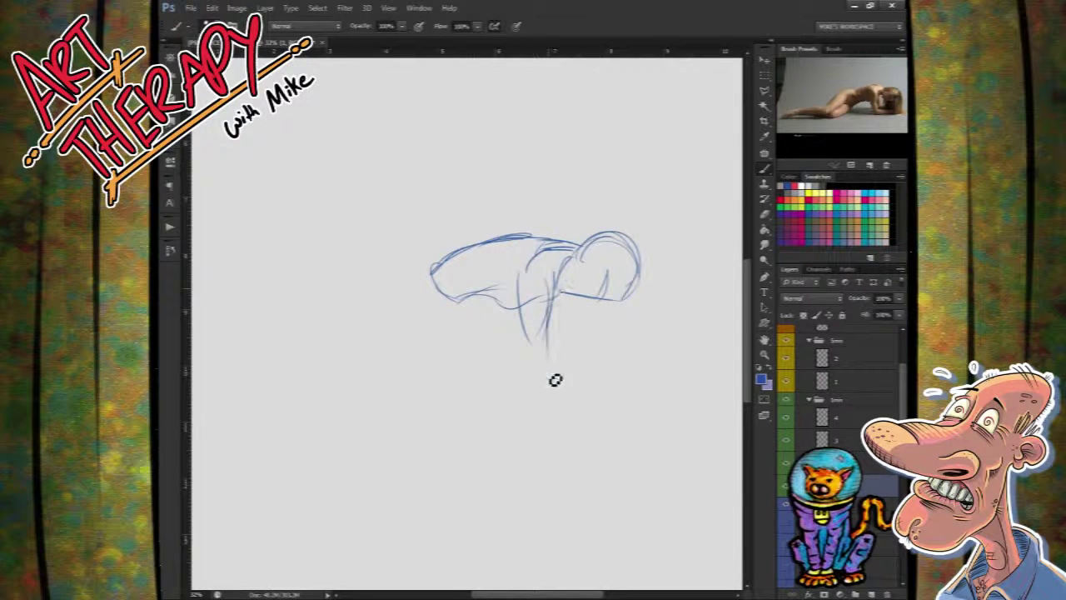
pyautogui.moveTo(519, 312)
pyautogui.mouseDown()
pyautogui.moveTo(554, 388)
pyautogui.moveTo(606, 377)
pyautogui.moveTo(623, 348)
pyautogui.mouseUp()
pyautogui.moveTo(550, 380); pyautogui.dragTo(632, 361)
pyautogui.moveTo(524, 235); pyautogui.dragTo(574, 248)
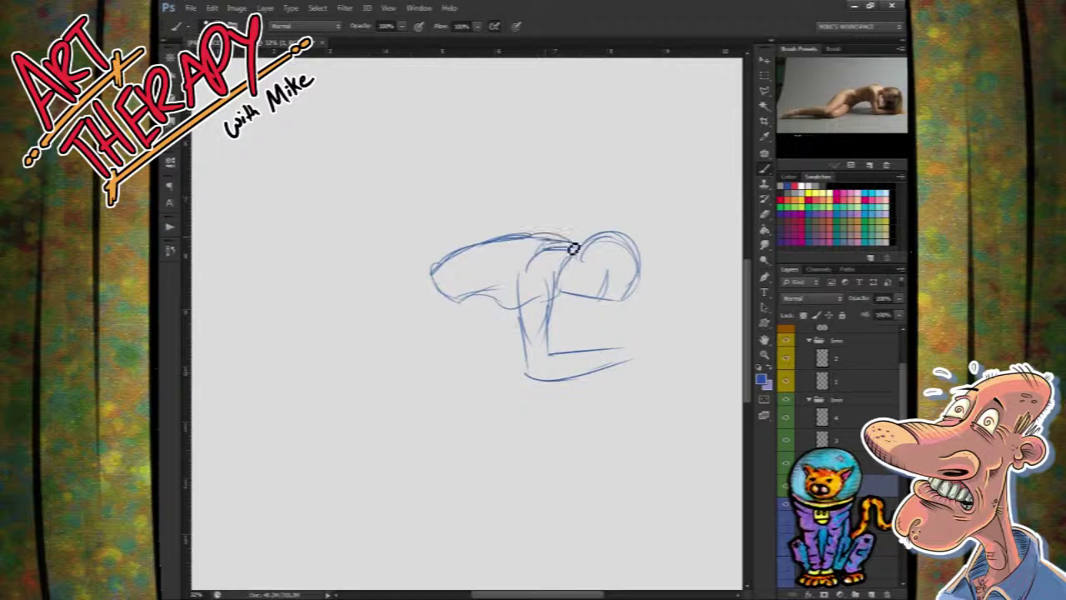
pyautogui.moveTo(568, 294)
pyautogui.mouseDown()
pyautogui.moveTo(566, 332)
pyautogui.moveTo(630, 328)
pyautogui.mouseUp()
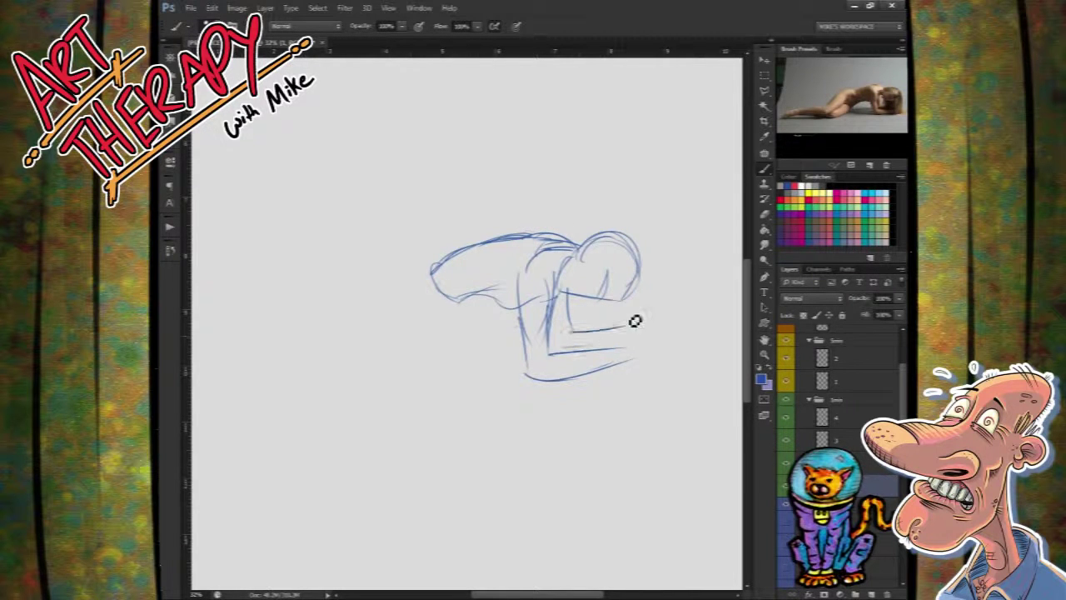
# Step: Outline the crouching figure's belly line, hip, near thigh, knee and lower leg stretched out behind
pyautogui.moveTo(487, 303)
pyautogui.mouseDown()
pyautogui.moveTo(465, 335)
pyautogui.moveTo(420, 346)
pyautogui.moveTo(348, 319)
pyautogui.mouseUp()
pyautogui.moveTo(432, 267)
pyautogui.mouseDown()
pyautogui.moveTo(355, 294)
pyautogui.moveTo(312, 335)
pyautogui.mouseUp()
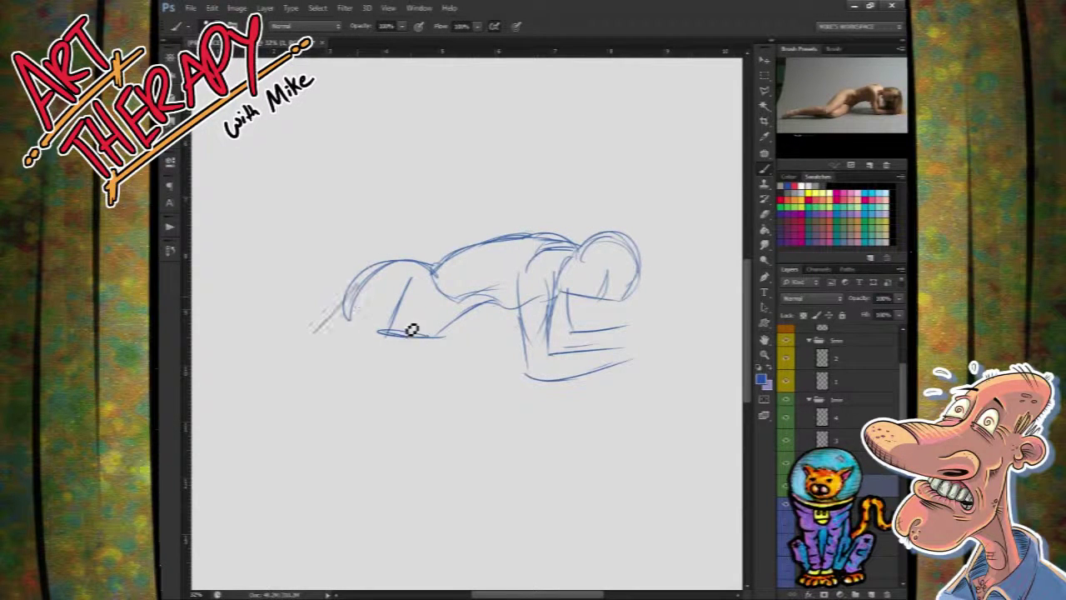
pyautogui.moveTo(406, 320)
pyautogui.mouseDown()
pyautogui.moveTo(338, 375)
pyautogui.moveTo(297, 358)
pyautogui.moveTo(310, 381)
pyautogui.mouseUp()
pyautogui.moveTo(310, 338); pyautogui.dragTo(237, 352)
pyautogui.moveTo(320, 379)
pyautogui.mouseDown()
pyautogui.moveTo(227, 370)
pyautogui.moveTo(231, 361)
pyautogui.mouseUp()
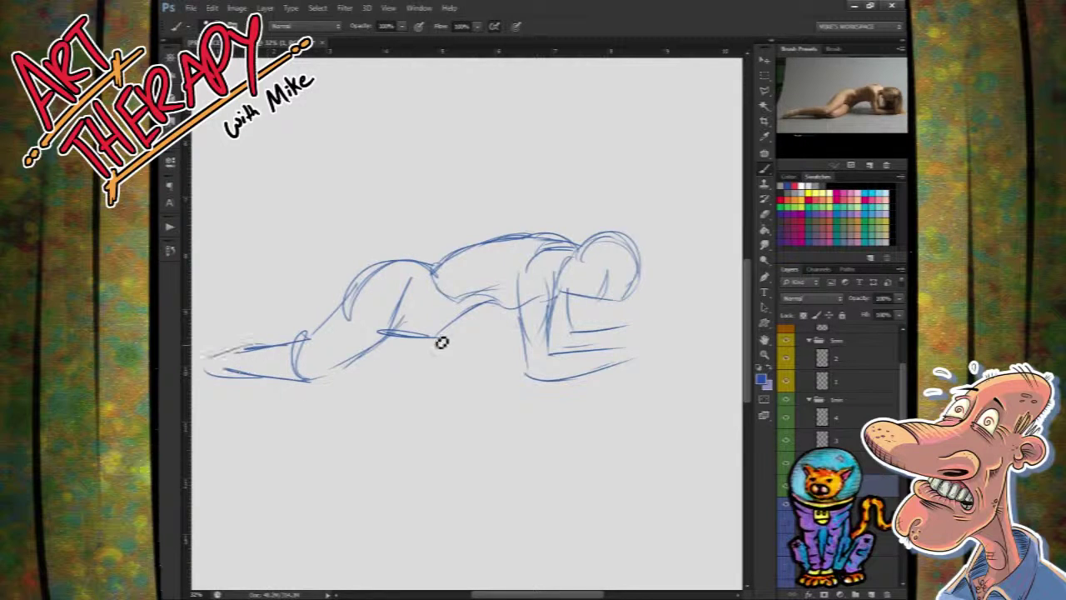
# Step: Add the crouching figure's second thigh and foot contours, and strengthen the belly line towards the arm
pyautogui.moveTo(348, 387)
pyautogui.mouseDown()
pyautogui.moveTo(425, 357)
pyautogui.moveTo(367, 392)
pyautogui.mouseUp()
pyautogui.moveTo(304, 380)
pyautogui.mouseDown()
pyautogui.moveTo(355, 389)
pyautogui.moveTo(240, 385)
pyautogui.mouseUp()
pyautogui.moveTo(241, 386); pyautogui.dragTo(282, 385)
pyautogui.moveTo(240, 340); pyautogui.dragTo(268, 338)
pyautogui.moveTo(429, 341)
pyautogui.mouseDown()
pyautogui.moveTo(498, 311)
pyautogui.moveTo(515, 309)
pyautogui.moveTo(518, 325)
pyautogui.mouseUp()
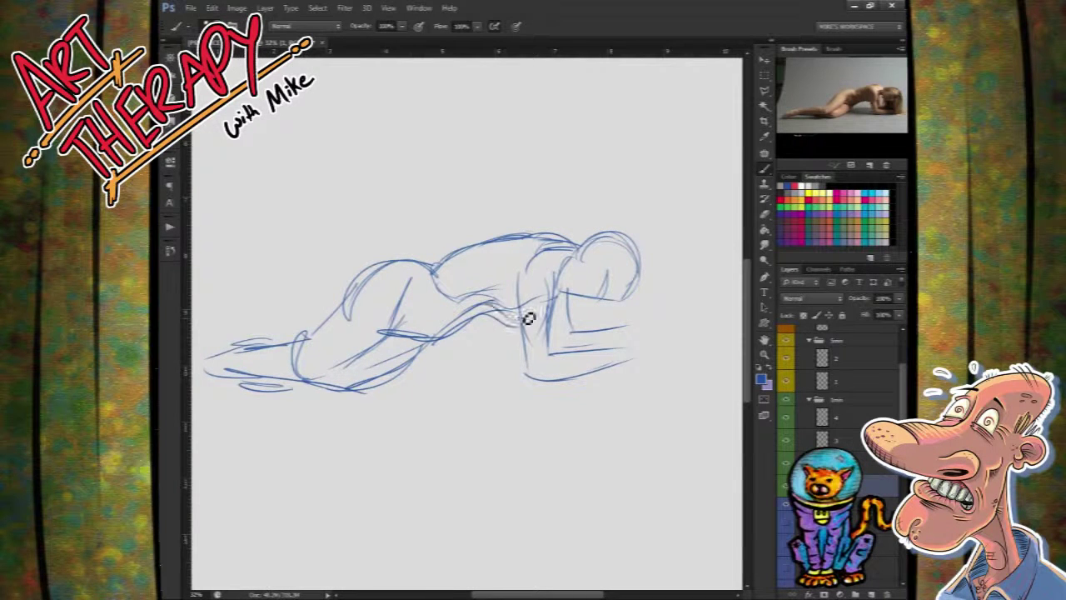
# Step: Refine the crouching figure's shoulder and armpit lines, and switch to red for strokes across the head
pyautogui.moveTo(561, 294)
pyautogui.mouseDown()
pyautogui.moveTo(578, 272)
pyautogui.moveTo(518, 292)
pyautogui.mouseUp()
pyautogui.moveTo(532, 255); pyautogui.dragTo(533, 295)
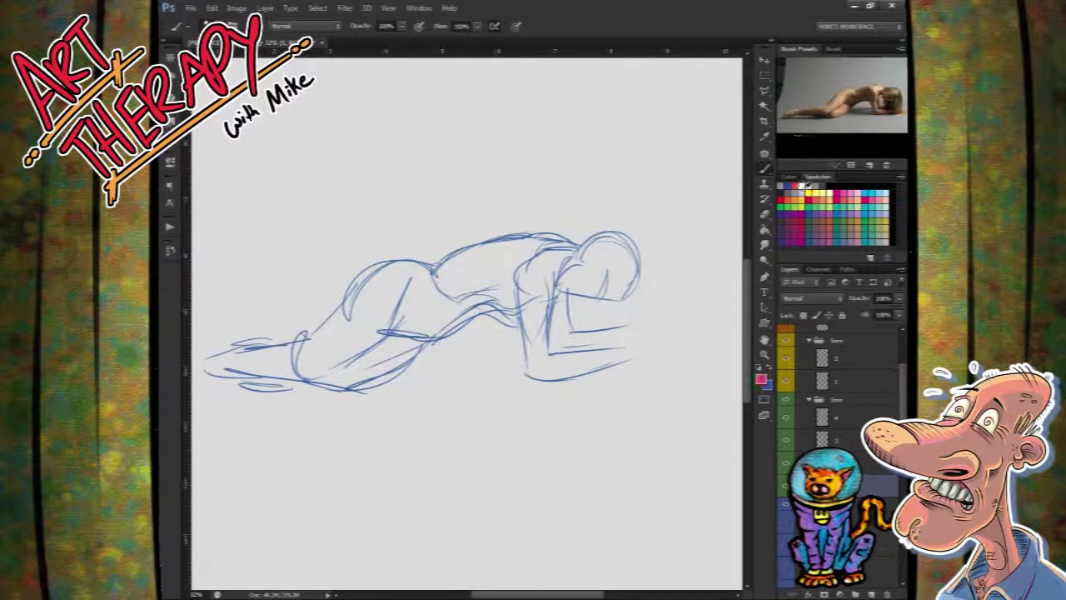
pyautogui.moveTo(575, 266)
pyautogui.mouseDown()
pyautogui.moveTo(576, 293)
pyautogui.moveTo(624, 306)
pyautogui.moveTo(650, 288)
pyautogui.moveTo(617, 252)
pyautogui.moveTo(650, 247)
pyautogui.moveTo(665, 279)
pyautogui.mouseUp()
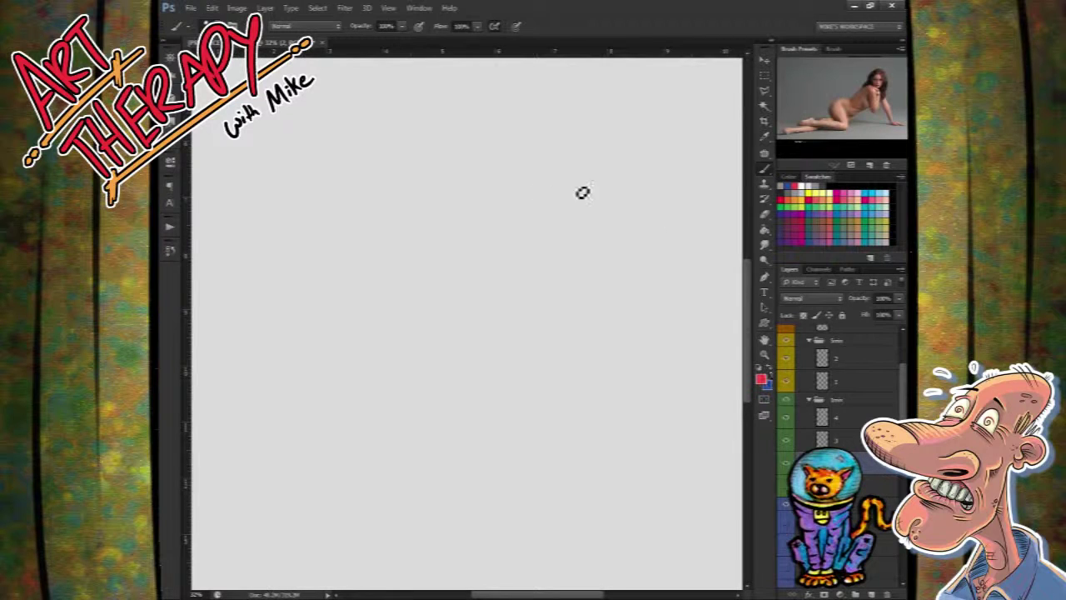
# Step: On layer 2, sketch in red the head, curved back and lower ribcage of the figure leaning on one arm
pyautogui.moveTo(559, 183)
pyautogui.mouseDown()
pyautogui.moveTo(558, 239)
pyautogui.moveTo(590, 214)
pyautogui.moveTo(584, 225)
pyautogui.moveTo(549, 223)
pyautogui.moveTo(576, 240)
pyautogui.moveTo(576, 227)
pyautogui.mouseUp()
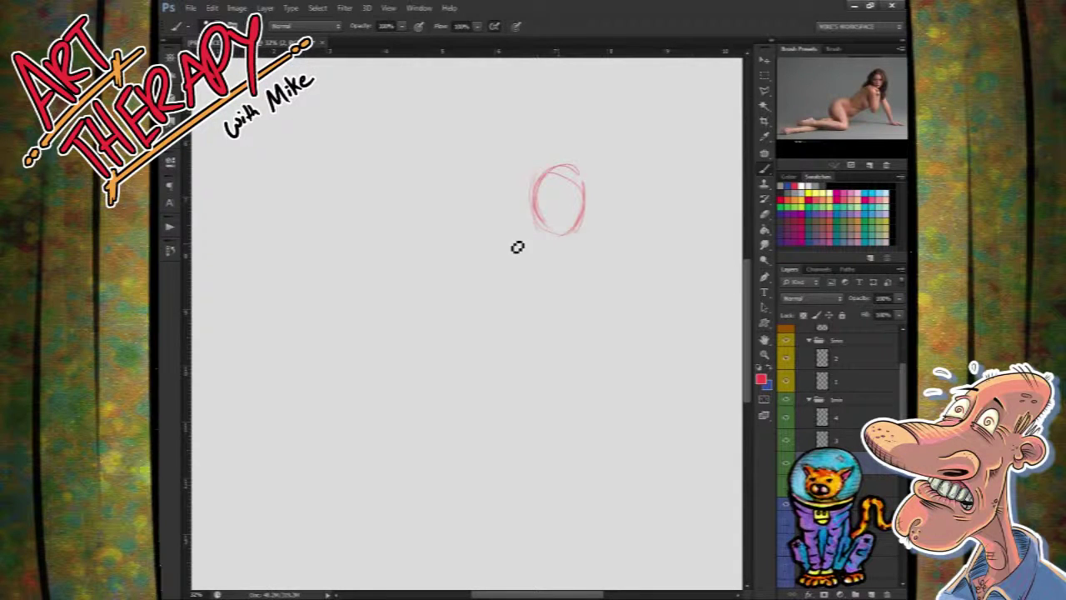
pyautogui.moveTo(483, 263)
pyautogui.mouseDown()
pyautogui.moveTo(473, 278)
pyautogui.moveTo(477, 267)
pyautogui.mouseUp()
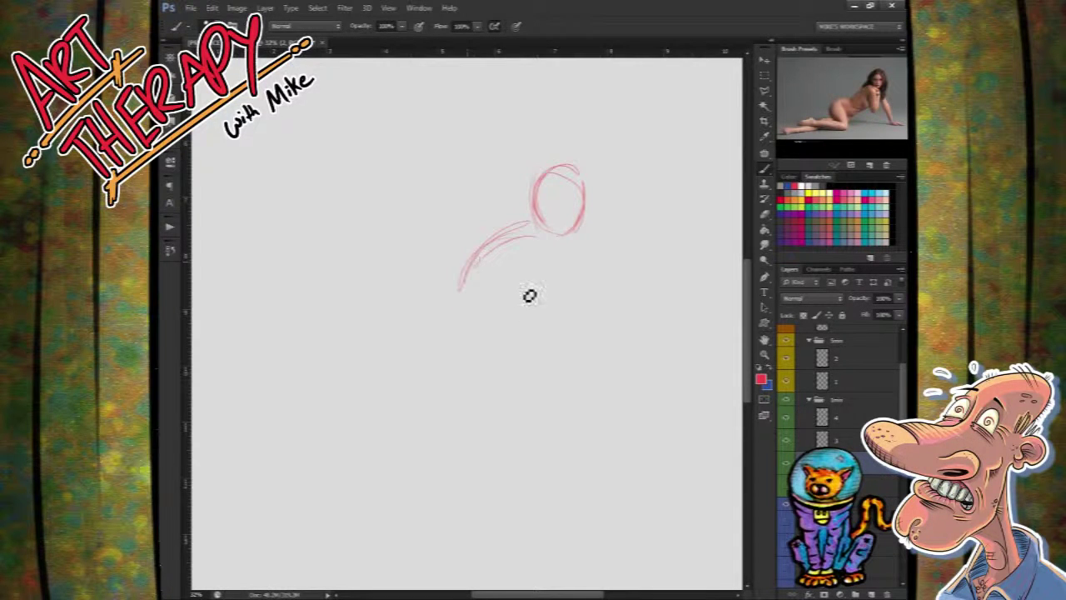
pyautogui.moveTo(531, 290); pyautogui.dragTo(544, 234)
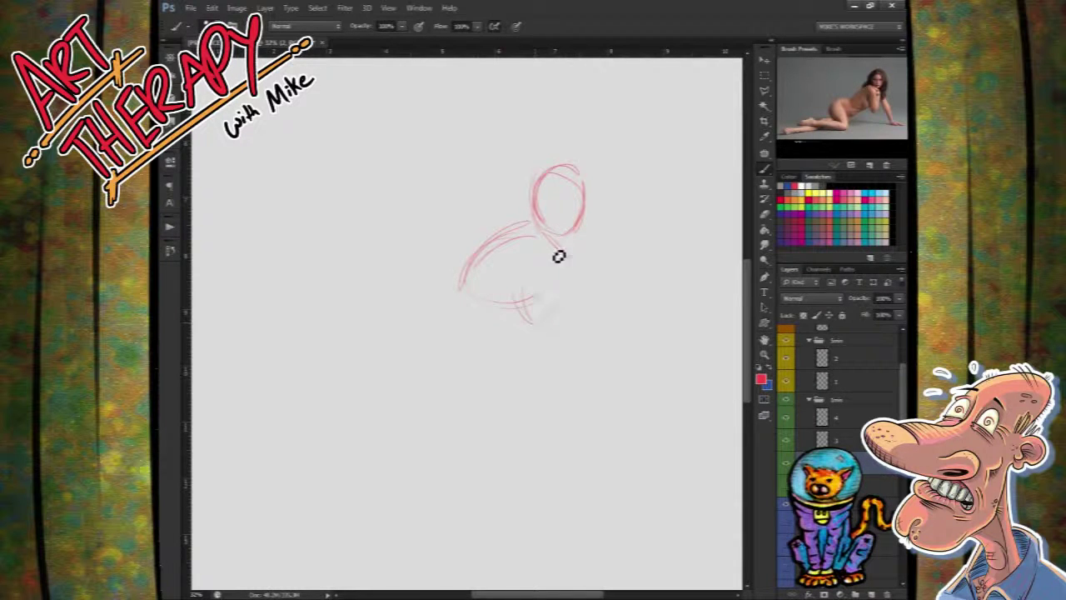
# Step: Draw the leaning figure's bent arm and the straight supporting arm with its hand on the ground
pyautogui.moveTo(534, 269); pyautogui.dragTo(541, 325)
pyautogui.moveTo(568, 268)
pyautogui.mouseDown()
pyautogui.moveTo(567, 355)
pyautogui.moveTo(579, 350)
pyautogui.moveTo(581, 321)
pyautogui.moveTo(583, 335)
pyautogui.mouseUp()
pyautogui.moveTo(553, 237)
pyautogui.mouseDown()
pyautogui.moveTo(579, 251)
pyautogui.moveTo(556, 250)
pyautogui.moveTo(612, 310)
pyautogui.mouseUp()
pyautogui.moveTo(583, 246); pyautogui.dragTo(607, 324)
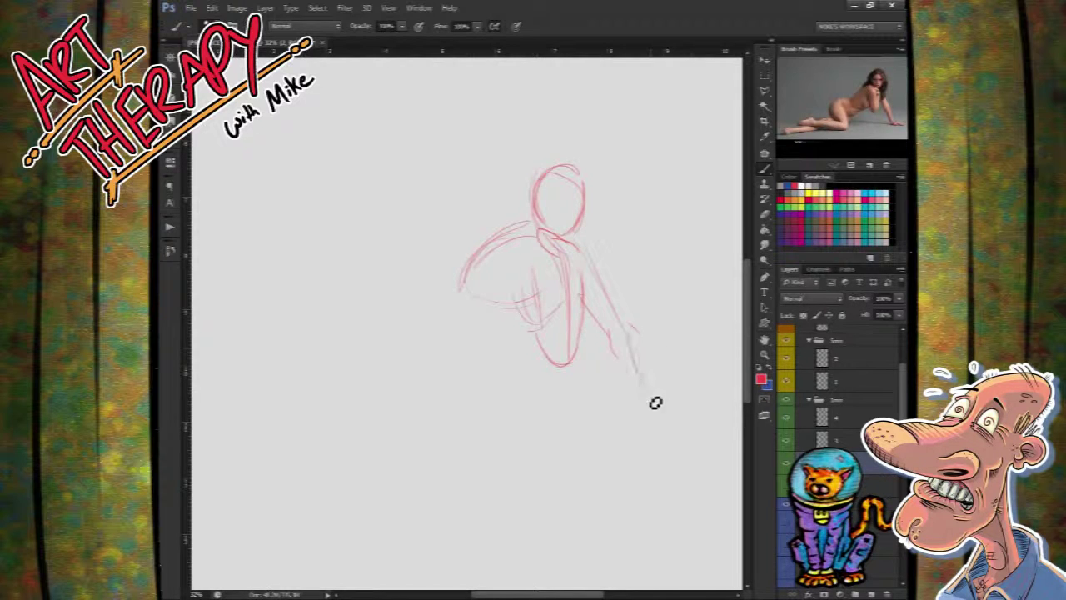
pyautogui.moveTo(640, 353)
pyautogui.mouseDown()
pyautogui.moveTo(650, 406)
pyautogui.moveTo(684, 416)
pyautogui.mouseUp()
pyautogui.moveTo(651, 395); pyautogui.dragTo(685, 414)
# Step: Outline the leaning figure's chest, belly line, waist and rounded hip
pyautogui.moveTo(537, 330)
pyautogui.mouseDown()
pyautogui.moveTo(527, 336)
pyautogui.moveTo(519, 311)
pyautogui.moveTo(517, 324)
pyautogui.moveTo(526, 318)
pyautogui.mouseUp()
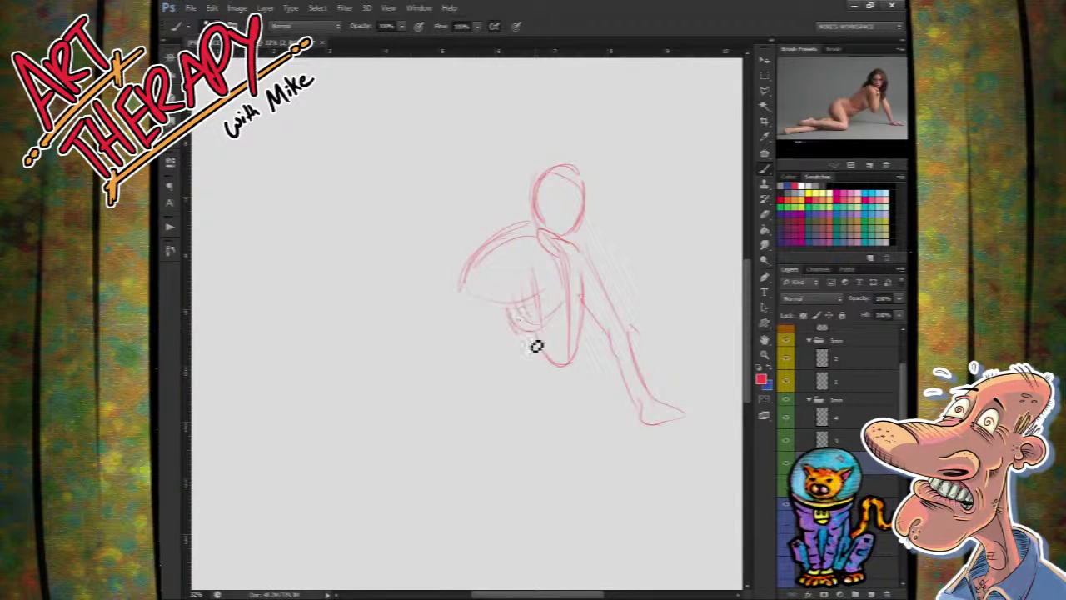
pyautogui.moveTo(464, 336); pyautogui.dragTo(475, 330)
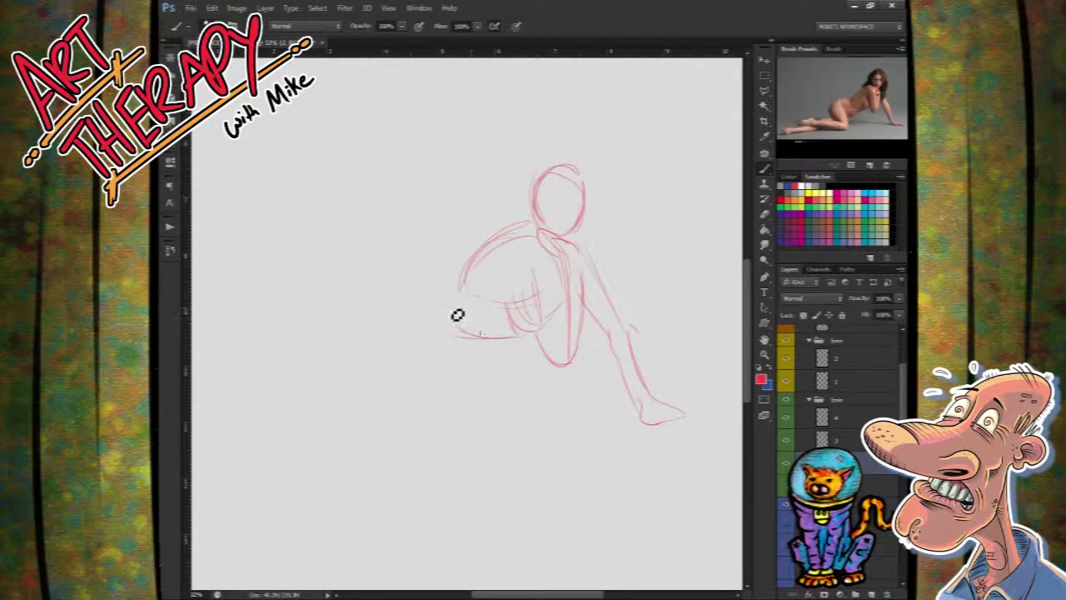
pyautogui.moveTo(505, 242); pyautogui.dragTo(460, 268)
pyautogui.moveTo(359, 350)
pyautogui.mouseDown()
pyautogui.moveTo(374, 319)
pyautogui.moveTo(423, 313)
pyautogui.mouseUp()
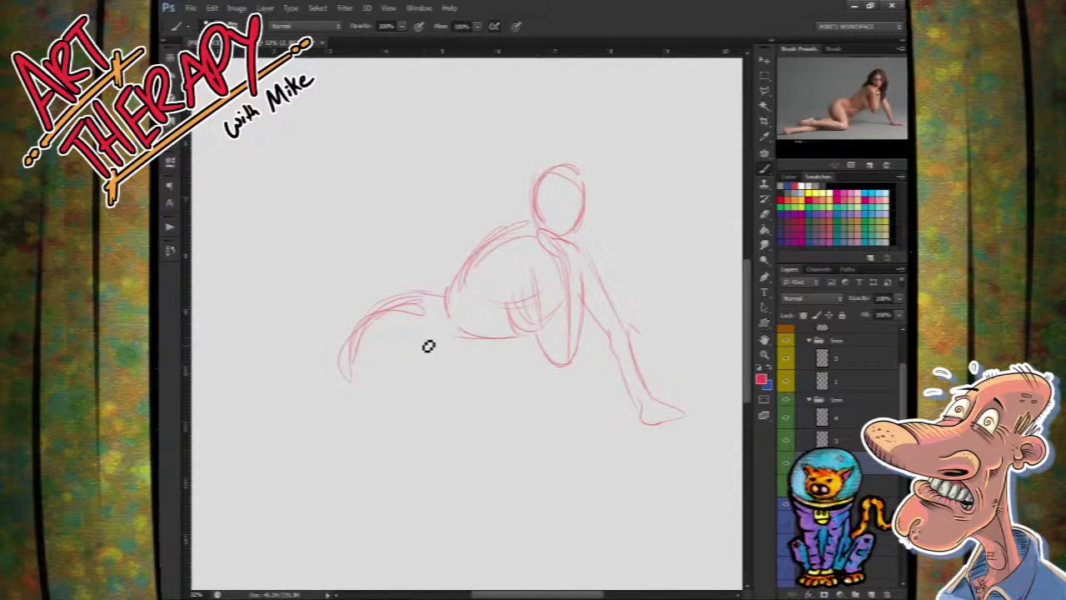
# Step: Draw the leaning figure's kneeling thigh, lower leg, foot and far thigh line, and hide layer 2
pyautogui.moveTo(357, 388); pyautogui.dragTo(400, 421)
pyautogui.moveTo(419, 350)
pyautogui.mouseDown()
pyautogui.moveTo(445, 385)
pyautogui.moveTo(459, 441)
pyautogui.mouseUp()
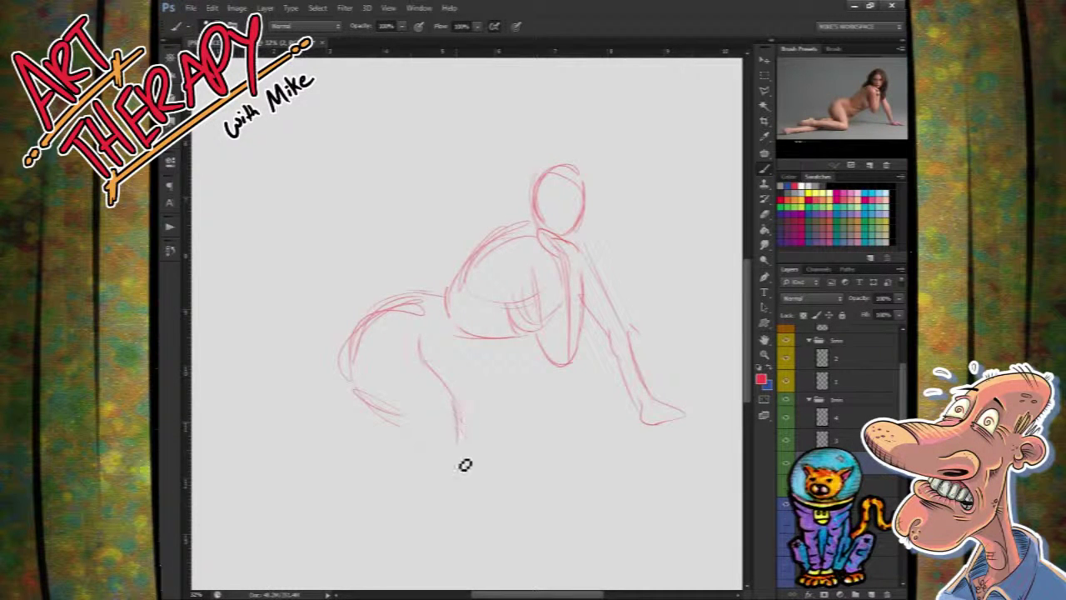
pyautogui.moveTo(408, 419); pyautogui.dragTo(331, 420)
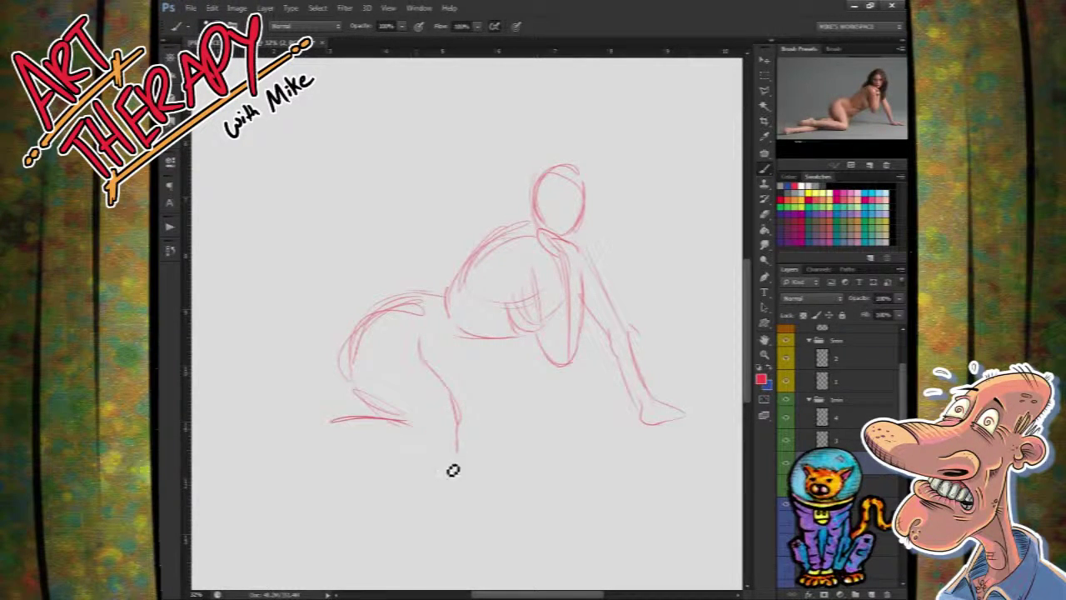
pyautogui.moveTo(454, 462)
pyautogui.mouseDown()
pyautogui.moveTo(380, 470)
pyautogui.moveTo(310, 446)
pyautogui.mouseUp()
pyautogui.moveTo(455, 461)
pyautogui.mouseDown()
pyautogui.moveTo(344, 458)
pyautogui.moveTo(288, 427)
pyautogui.mouseUp()
pyautogui.moveTo(340, 465)
pyautogui.mouseDown()
pyautogui.moveTo(272, 457)
pyautogui.moveTo(296, 425)
pyautogui.moveTo(274, 423)
pyautogui.moveTo(226, 452)
pyautogui.moveTo(231, 471)
pyautogui.mouseUp()
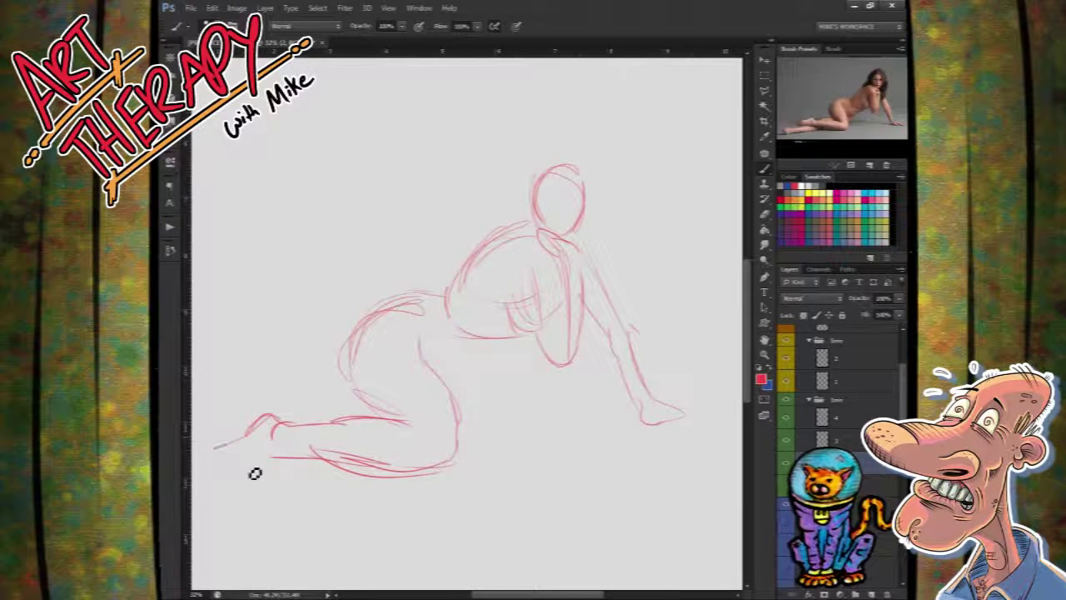
pyautogui.moveTo(446, 392); pyautogui.dragTo(504, 388)
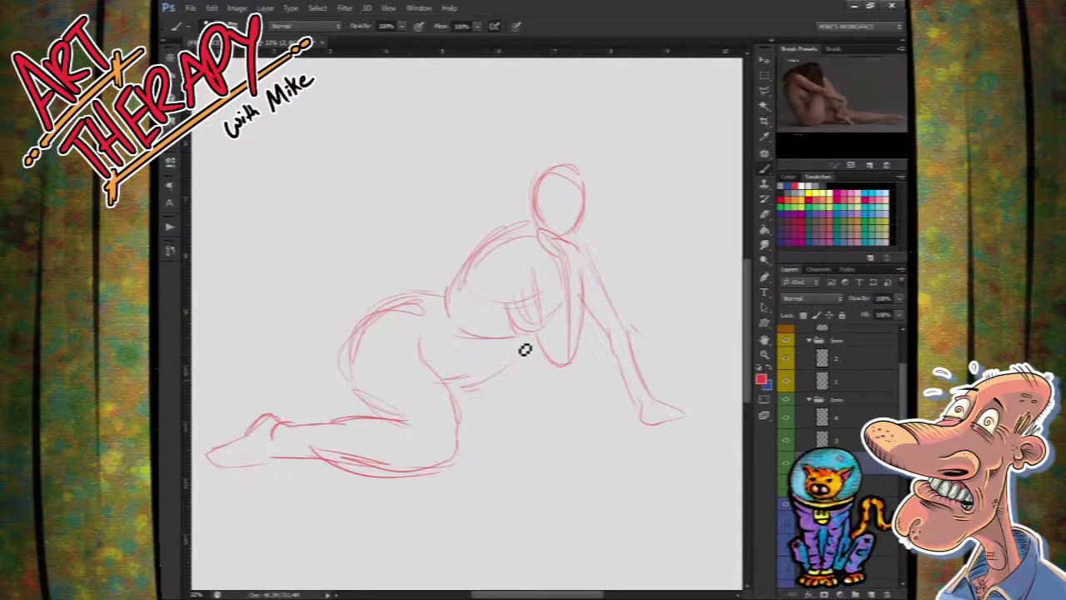
pyautogui.click(787, 462)
# Step: On layer 3, sketch in red the seated figure's bowed head, shoulder and outstretched arm with its hand
pyautogui.click(846, 442)
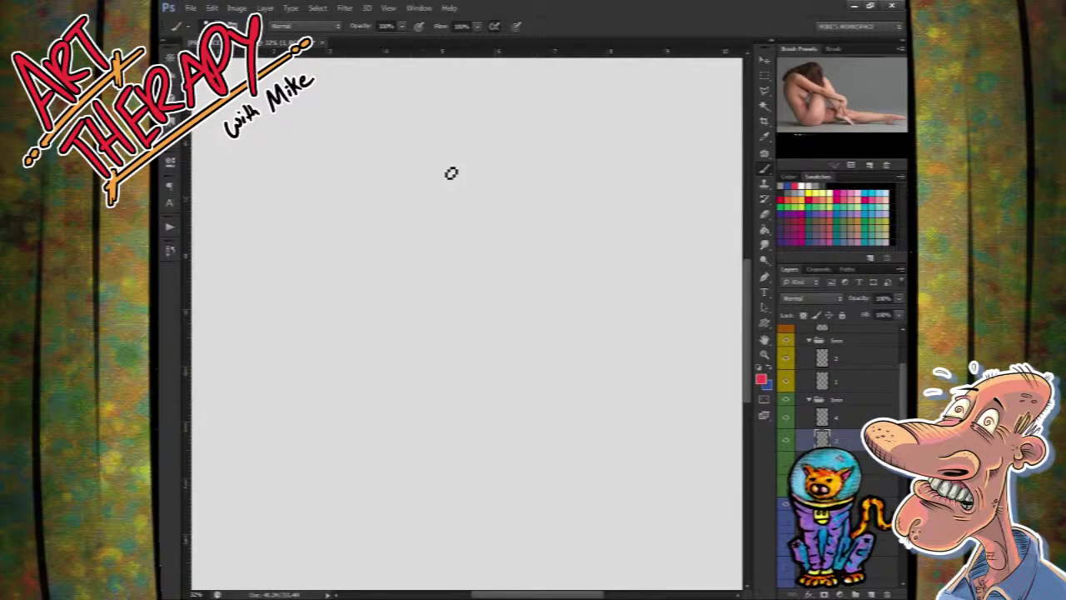
pyautogui.moveTo(361, 163)
pyautogui.mouseDown()
pyautogui.moveTo(340, 211)
pyautogui.moveTo(359, 228)
pyautogui.moveTo(392, 208)
pyautogui.moveTo(348, 243)
pyautogui.moveTo(386, 214)
pyautogui.mouseUp()
pyautogui.moveTo(298, 219)
pyautogui.mouseDown()
pyautogui.moveTo(295, 252)
pyautogui.moveTo(333, 213)
pyautogui.mouseUp()
pyautogui.moveTo(291, 250)
pyautogui.mouseDown()
pyautogui.moveTo(336, 224)
pyautogui.moveTo(291, 254)
pyautogui.moveTo(345, 229)
pyautogui.moveTo(317, 215)
pyautogui.moveTo(399, 235)
pyautogui.mouseUp()
pyautogui.moveTo(331, 253); pyautogui.dragTo(426, 259)
pyautogui.moveTo(387, 226); pyautogui.dragTo(506, 260)
pyautogui.moveTo(420, 266); pyautogui.dragTo(480, 276)
pyautogui.moveTo(450, 244)
pyautogui.mouseDown()
pyautogui.moveTo(556, 291)
pyautogui.moveTo(482, 282)
pyautogui.moveTo(593, 312)
pyautogui.moveTo(569, 309)
pyautogui.moveTo(573, 295)
pyautogui.moveTo(559, 317)
pyautogui.moveTo(556, 285)
pyautogui.mouseUp()
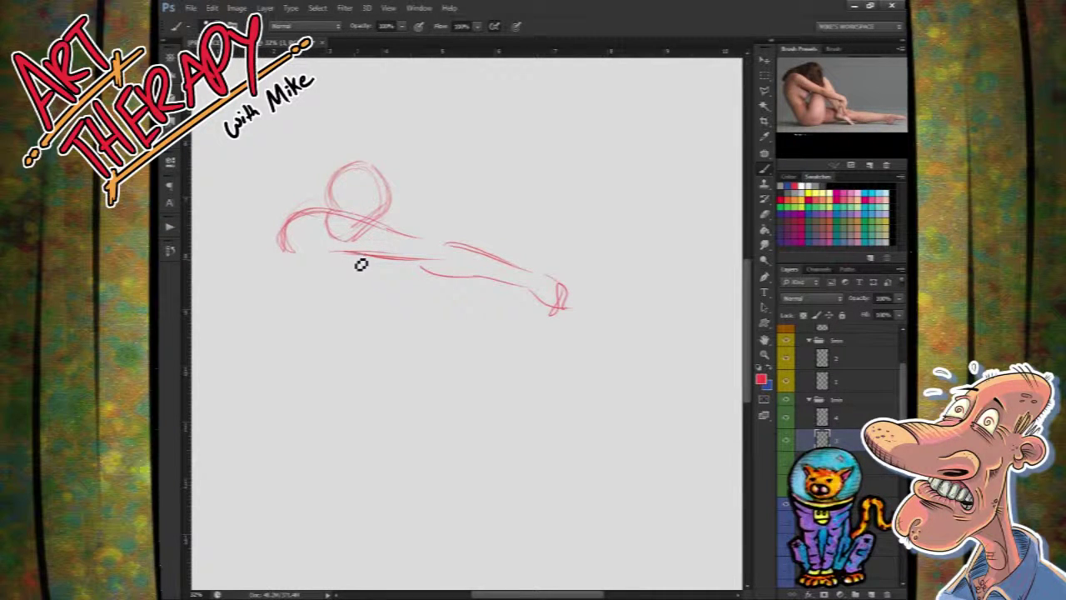
# Step: Outline the seated figure's chest, curved back, lower back line and belly folds in red
pyautogui.moveTo(334, 296); pyautogui.dragTo(372, 299)
pyautogui.moveTo(288, 227)
pyautogui.mouseDown()
pyautogui.moveTo(268, 246)
pyautogui.moveTo(267, 292)
pyautogui.mouseUp()
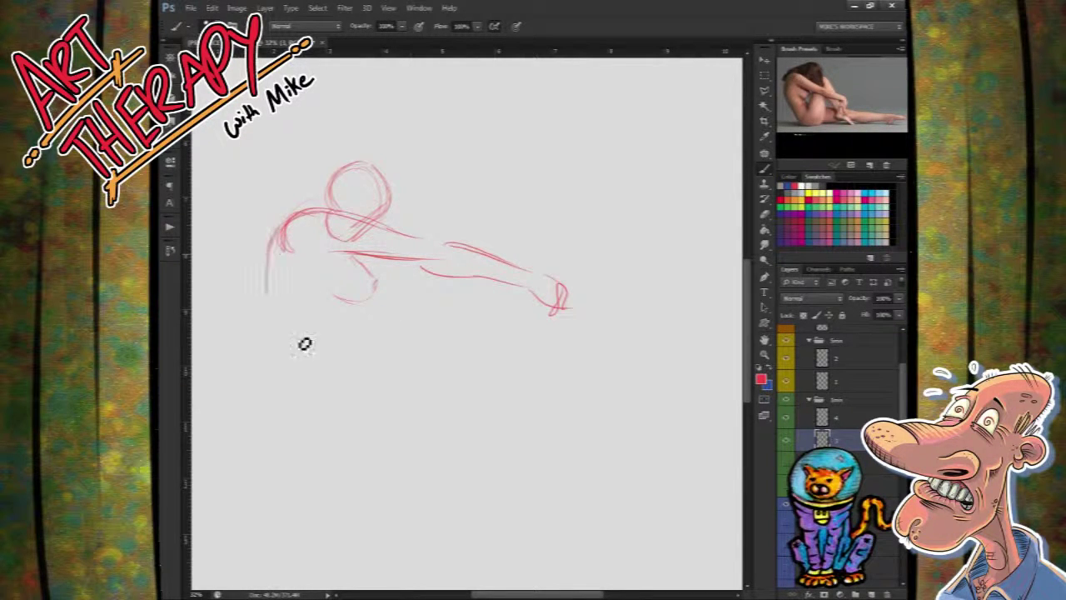
pyautogui.moveTo(303, 217); pyautogui.dragTo(272, 312)
pyautogui.moveTo(286, 218); pyautogui.dragTo(328, 194)
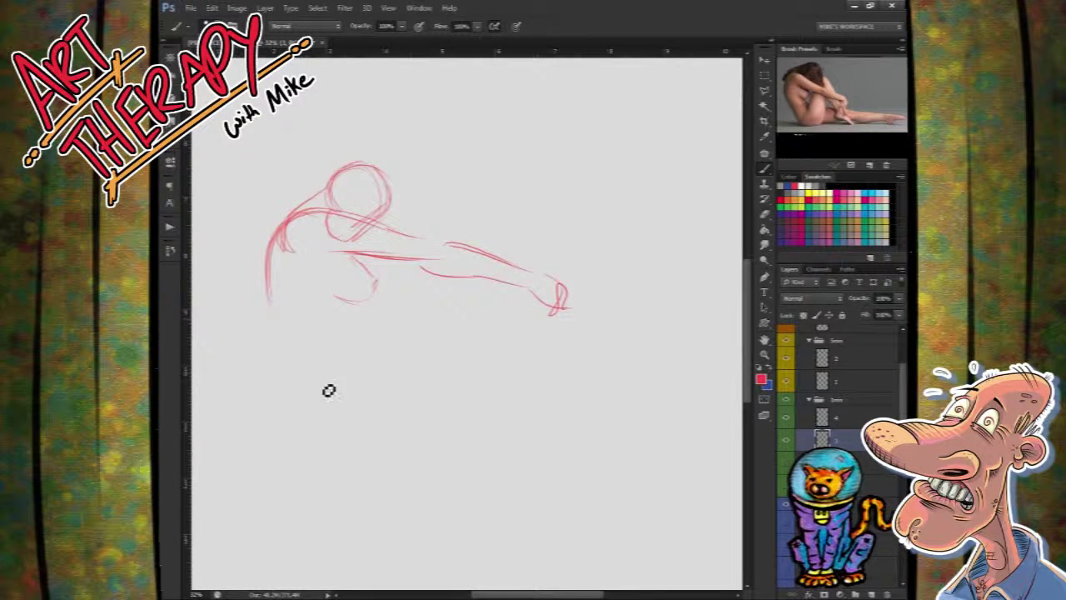
pyautogui.moveTo(276, 288); pyautogui.dragTo(318, 366)
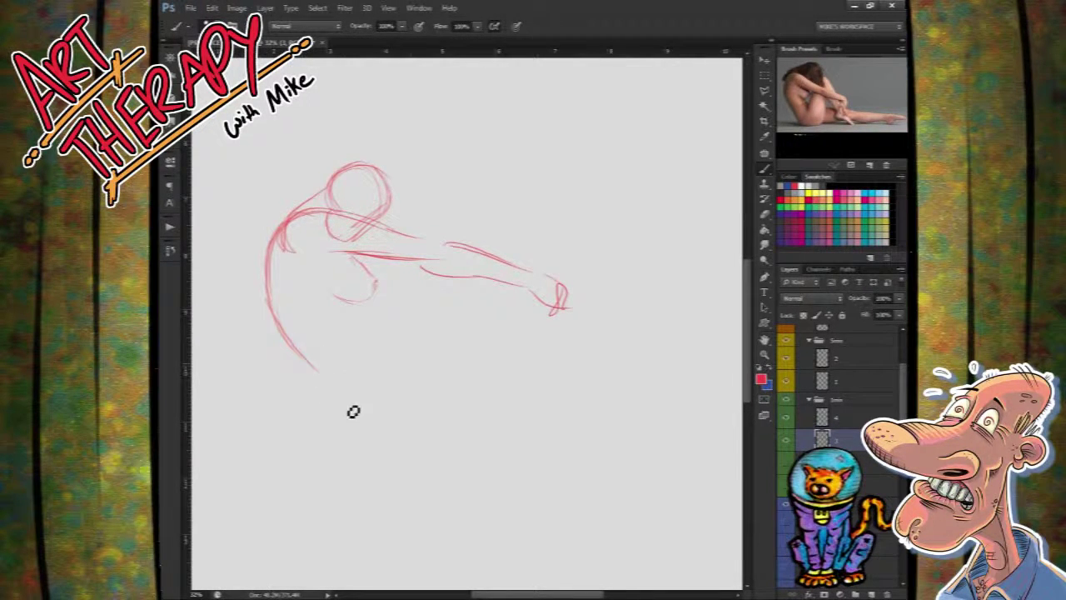
pyautogui.moveTo(365, 335); pyautogui.dragTo(356, 383)
pyautogui.moveTo(352, 308); pyautogui.dragTo(359, 370)
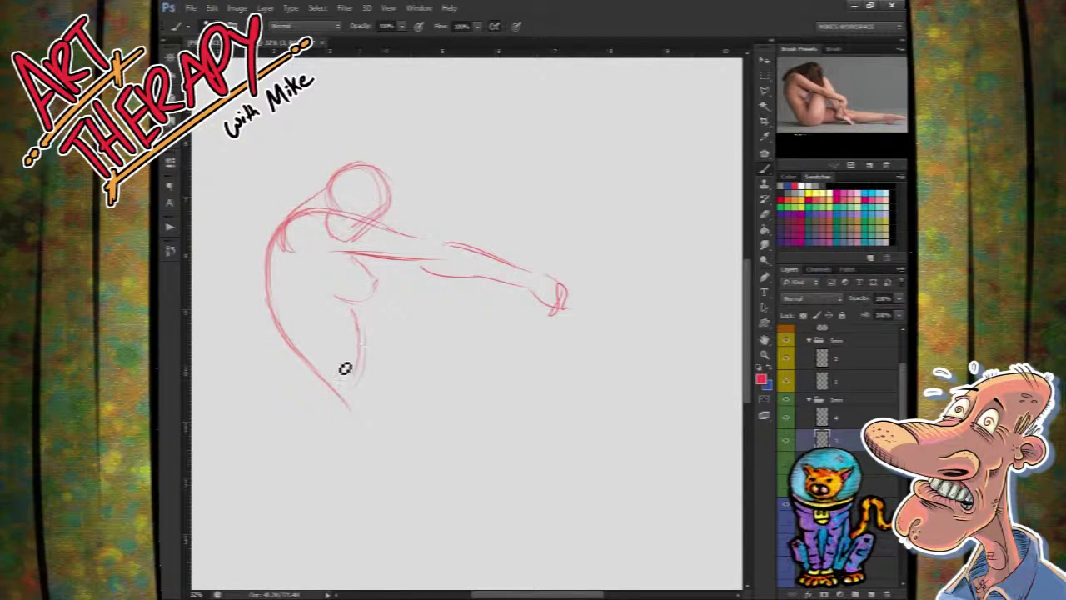
pyautogui.moveTo(322, 355); pyautogui.dragTo(366, 348)
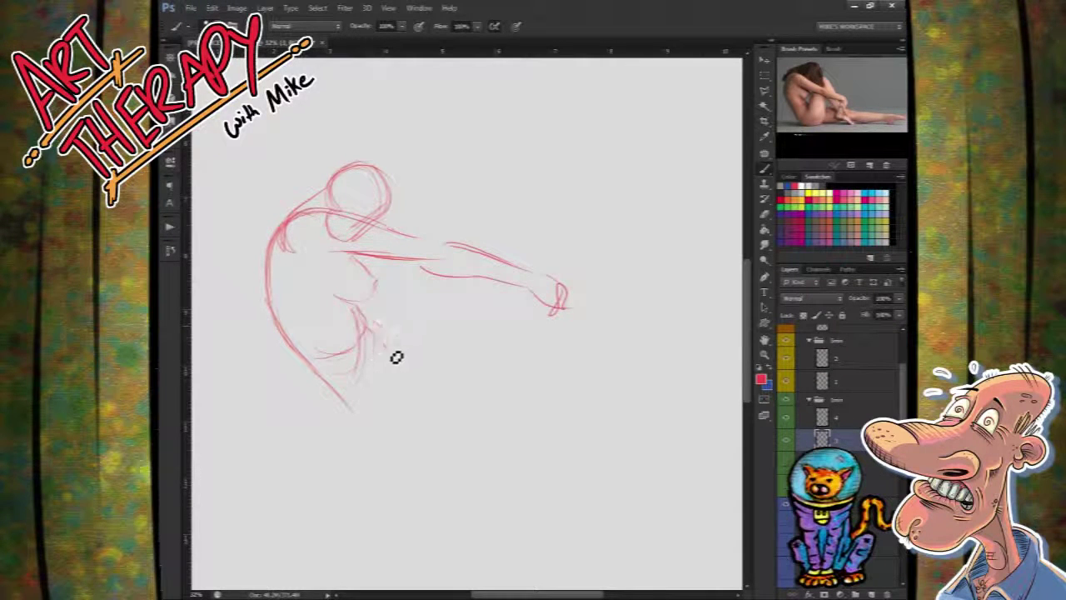
# Step: Draw the seated figure's raised knee, thigh, shin and buttock resting on the ground, and hide layer 3
pyautogui.moveTo(395, 341); pyautogui.dragTo(411, 275)
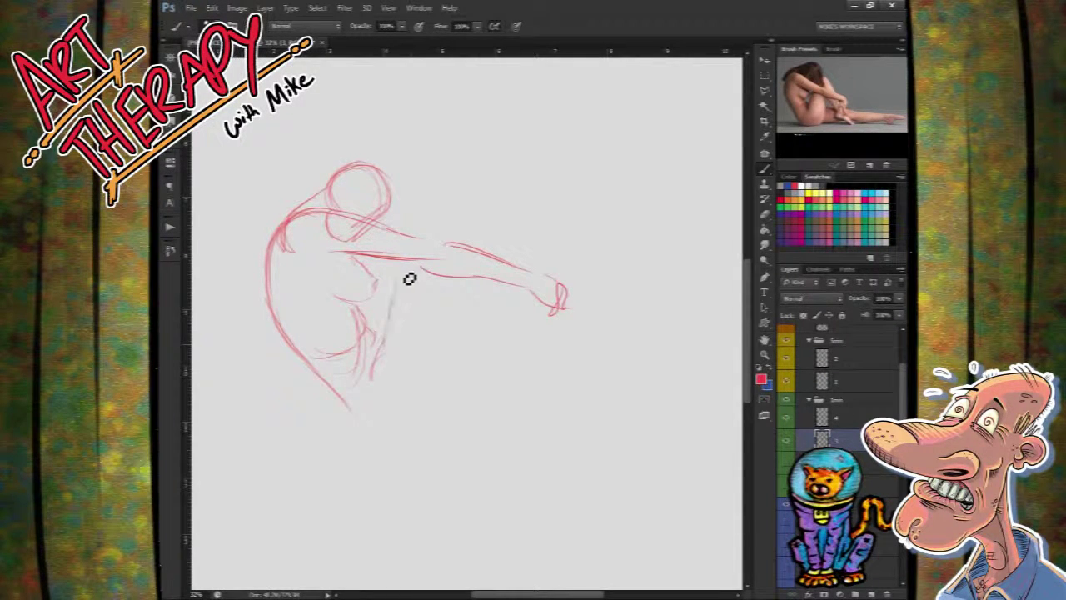
pyautogui.moveTo(392, 365)
pyautogui.mouseDown()
pyautogui.moveTo(415, 237)
pyautogui.moveTo(441, 205)
pyautogui.moveTo(420, 230)
pyautogui.moveTo(424, 215)
pyautogui.moveTo(453, 207)
pyautogui.moveTo(422, 207)
pyautogui.moveTo(478, 225)
pyautogui.moveTo(448, 198)
pyautogui.mouseUp()
pyautogui.moveTo(460, 198)
pyautogui.mouseDown()
pyautogui.moveTo(534, 292)
pyautogui.moveTo(468, 302)
pyautogui.moveTo(437, 382)
pyautogui.mouseUp()
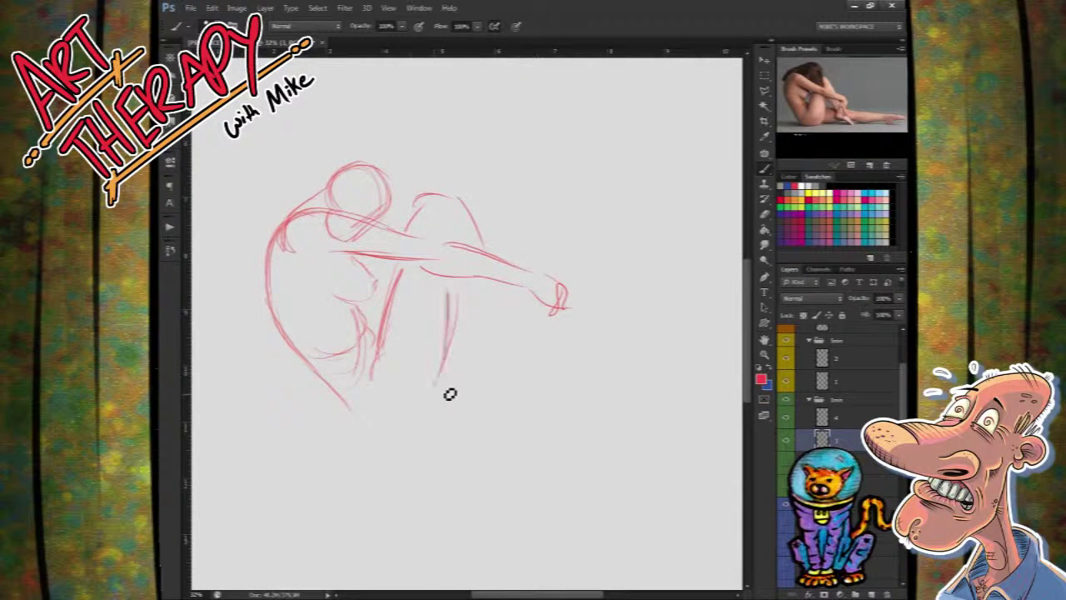
pyautogui.moveTo(358, 412)
pyautogui.mouseDown()
pyautogui.moveTo(435, 422)
pyautogui.moveTo(359, 424)
pyautogui.moveTo(470, 408)
pyautogui.moveTo(370, 424)
pyautogui.moveTo(444, 435)
pyautogui.mouseUp()
pyautogui.moveTo(452, 341); pyautogui.dragTo(452, 415)
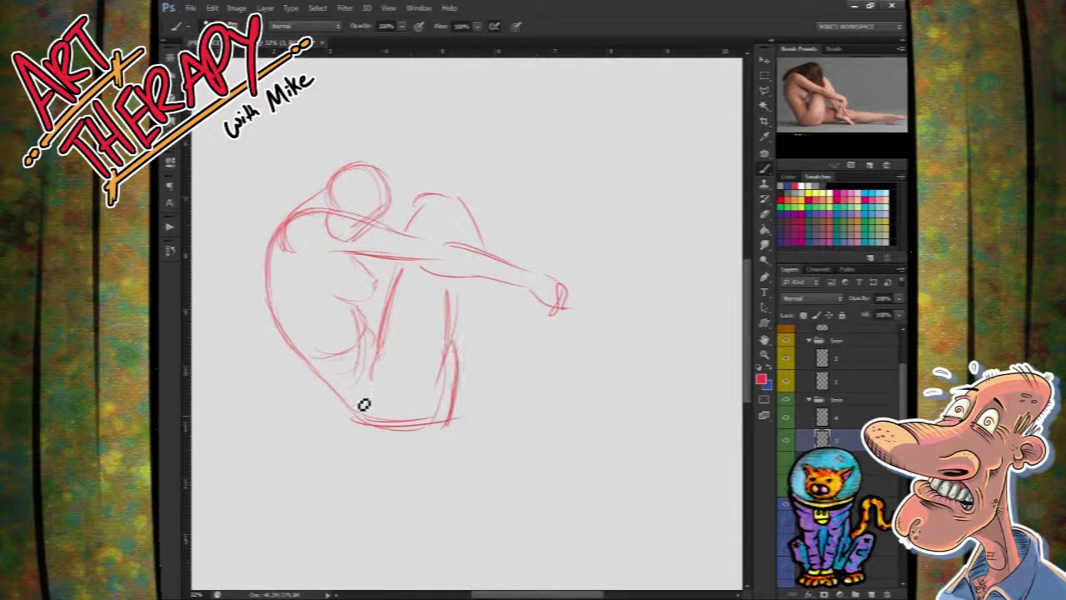
pyautogui.moveTo(343, 400); pyautogui.dragTo(362, 428)
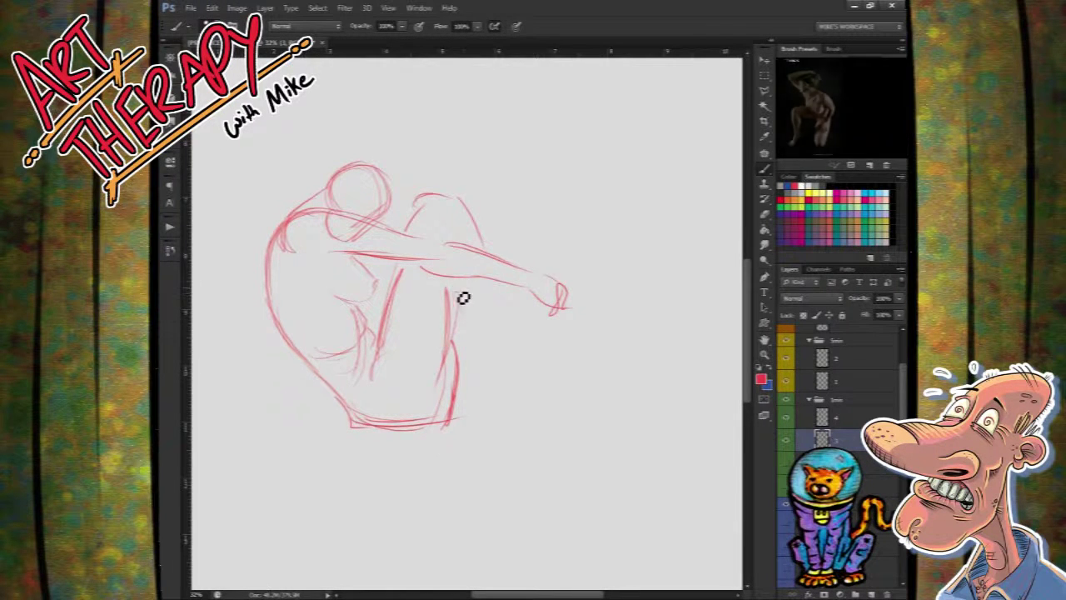
pyautogui.click(783, 444)
# Step: On layer 4, sketch in red the kneeling male figure's head in profile with its ear, neck, shoulder and collarbones
pyautogui.click(834, 417)
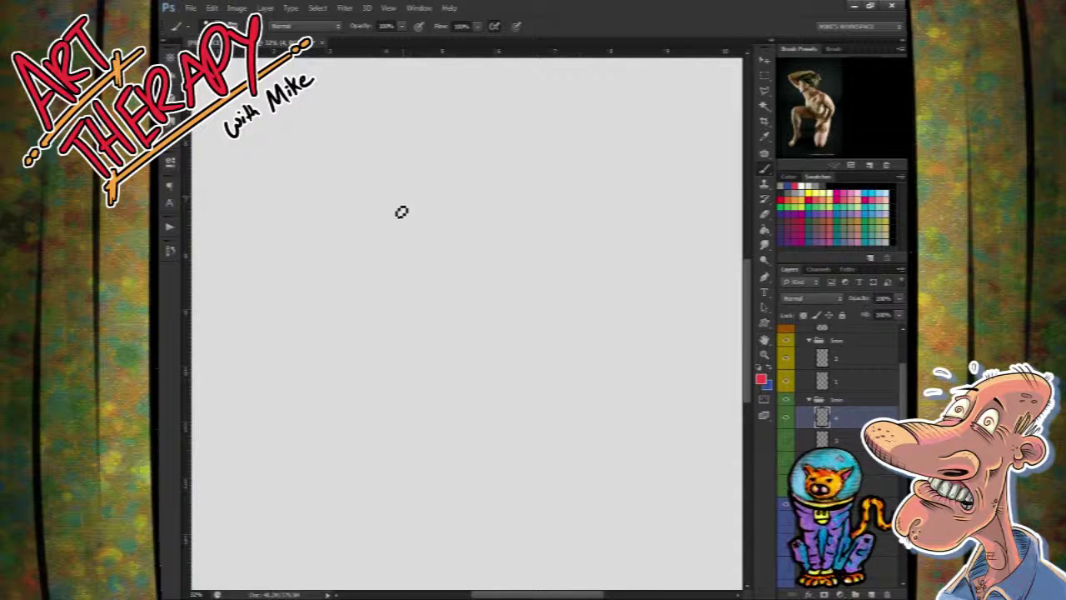
pyautogui.moveTo(397, 180); pyautogui.dragTo(393, 213)
pyautogui.moveTo(448, 232)
pyautogui.mouseDown()
pyautogui.moveTo(439, 239)
pyautogui.moveTo(439, 190)
pyautogui.moveTo(448, 190)
pyautogui.moveTo(429, 198)
pyautogui.moveTo(436, 152)
pyautogui.moveTo(470, 199)
pyautogui.mouseUp()
pyautogui.moveTo(450, 152)
pyautogui.mouseDown()
pyautogui.moveTo(478, 186)
pyautogui.moveTo(456, 220)
pyautogui.mouseUp()
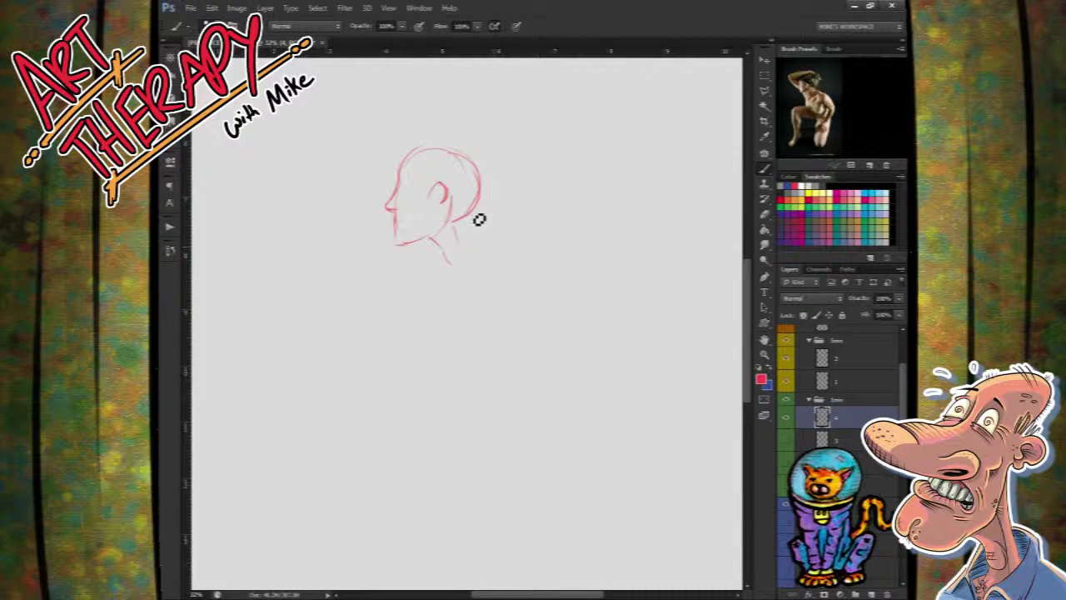
pyautogui.moveTo(481, 253)
pyautogui.mouseDown()
pyautogui.moveTo(513, 249)
pyautogui.moveTo(508, 233)
pyautogui.moveTo(530, 254)
pyautogui.mouseUp()
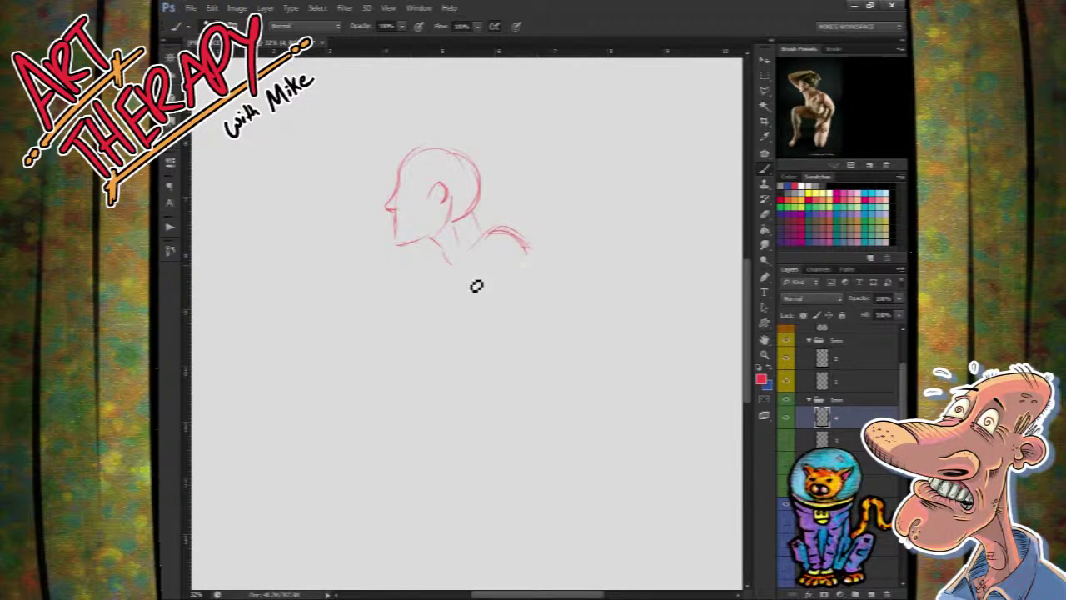
pyautogui.moveTo(496, 270); pyautogui.dragTo(453, 284)
pyautogui.moveTo(406, 250); pyautogui.dragTo(437, 284)
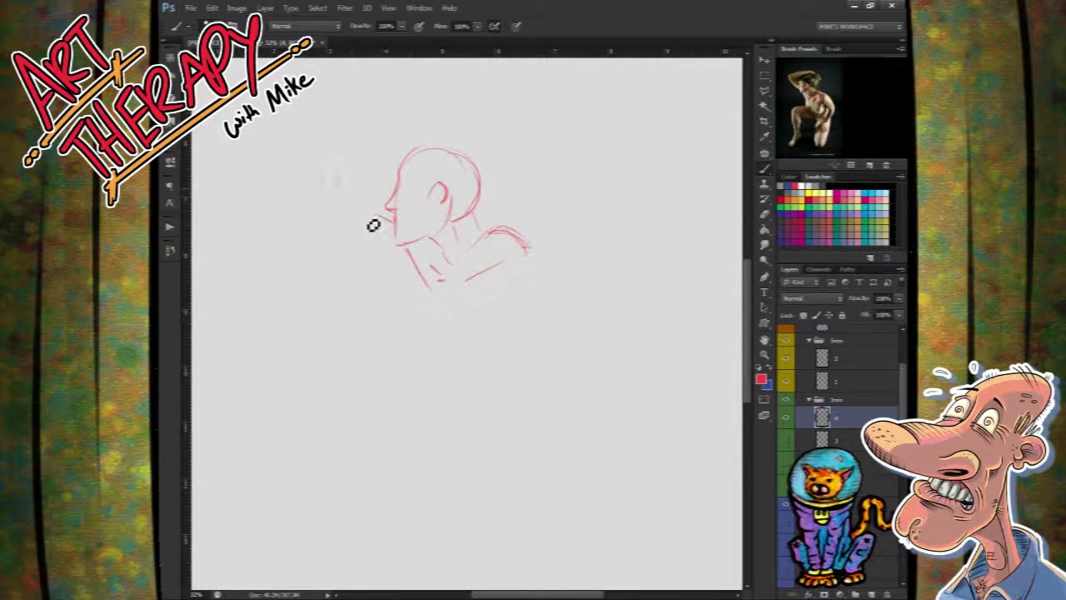
# Step: Draw the kneeling man's raised arm, bent at the elbow with the forearm reaching over the head
pyautogui.moveTo(333, 176); pyautogui.dragTo(381, 222)
pyautogui.moveTo(312, 143); pyautogui.dragTo(333, 175)
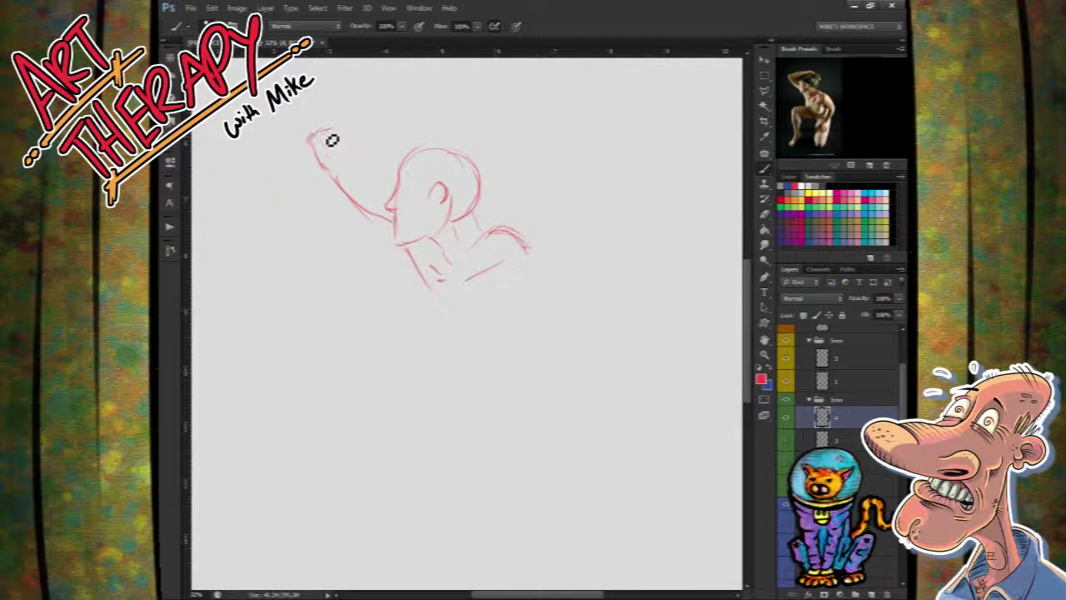
pyautogui.moveTo(310, 135); pyautogui.dragTo(398, 117)
pyautogui.moveTo(350, 153); pyautogui.dragTo(481, 128)
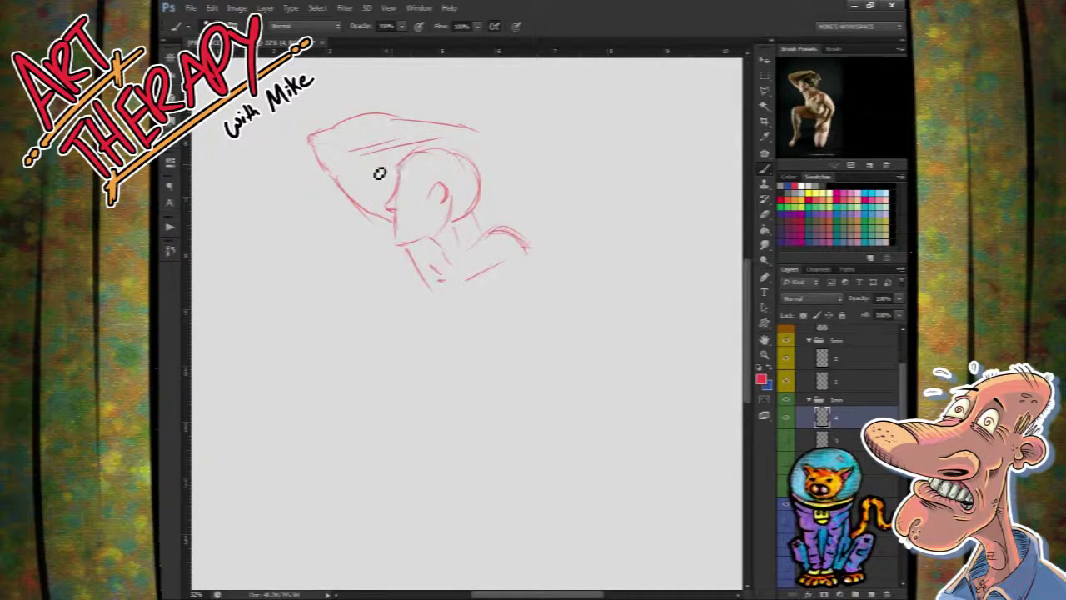
pyautogui.moveTo(362, 156); pyautogui.dragTo(391, 196)
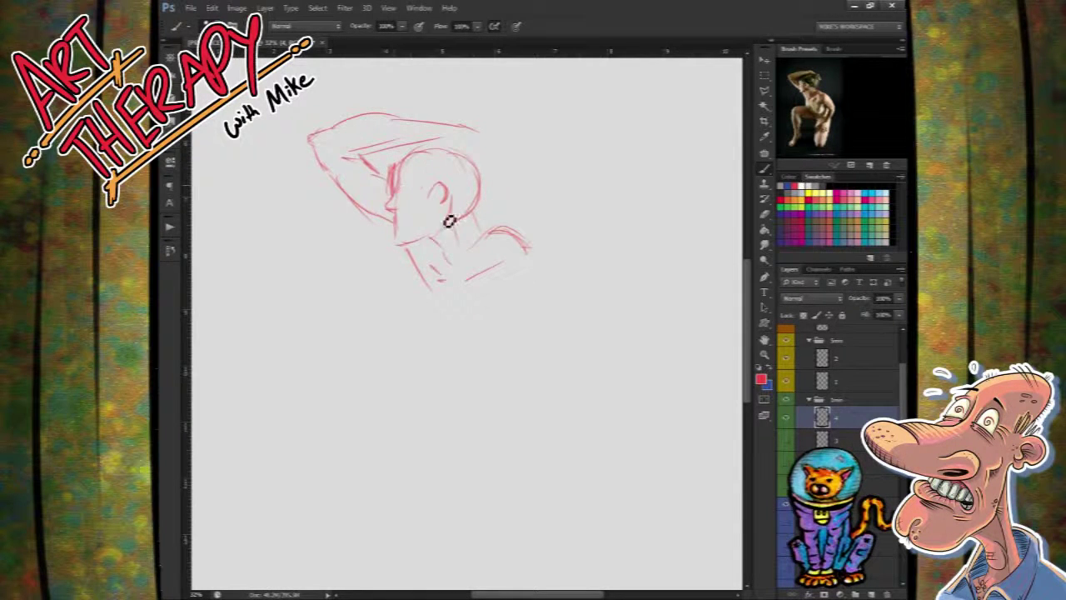
# Step: Outline the kneeling man's chest with both pectoral muscles and the armpit line
pyautogui.moveTo(417, 268)
pyautogui.mouseDown()
pyautogui.moveTo(422, 321)
pyautogui.moveTo(457, 330)
pyautogui.mouseUp()
pyautogui.moveTo(531, 307); pyautogui.dragTo(510, 339)
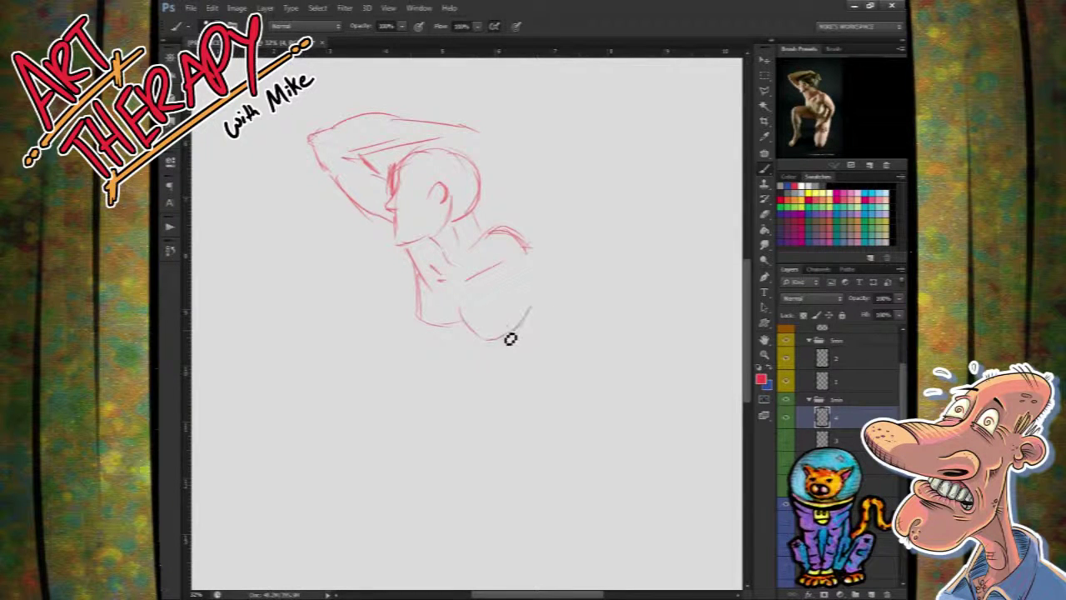
pyautogui.moveTo(533, 278); pyautogui.dragTo(510, 297)
# Step: Draw the kneeling man's lowered arm from the shoulder to the bent elbow and forearm, redoing the first upper-arm stroke
pyautogui.moveTo(530, 246); pyautogui.dragTo(583, 288)
pyautogui.hotkey('ctrl', 'z')
pyautogui.moveTo(528, 248); pyautogui.dragTo(580, 314)
pyautogui.moveTo(557, 256); pyautogui.dragTo(586, 320)
pyautogui.moveTo(569, 384); pyautogui.dragTo(545, 413)
pyautogui.moveTo(565, 334); pyautogui.dragTo(525, 397)
# Step: Sketch the kneeling man's ribs, abdomen, waist and start of the raised thigh, and hide layer 4
pyautogui.moveTo(434, 326)
pyautogui.mouseDown()
pyautogui.moveTo(541, 347)
pyautogui.moveTo(423, 326)
pyautogui.mouseUp()
pyautogui.moveTo(415, 334)
pyautogui.mouseDown()
pyautogui.moveTo(519, 357)
pyautogui.moveTo(463, 370)
pyautogui.mouseUp()
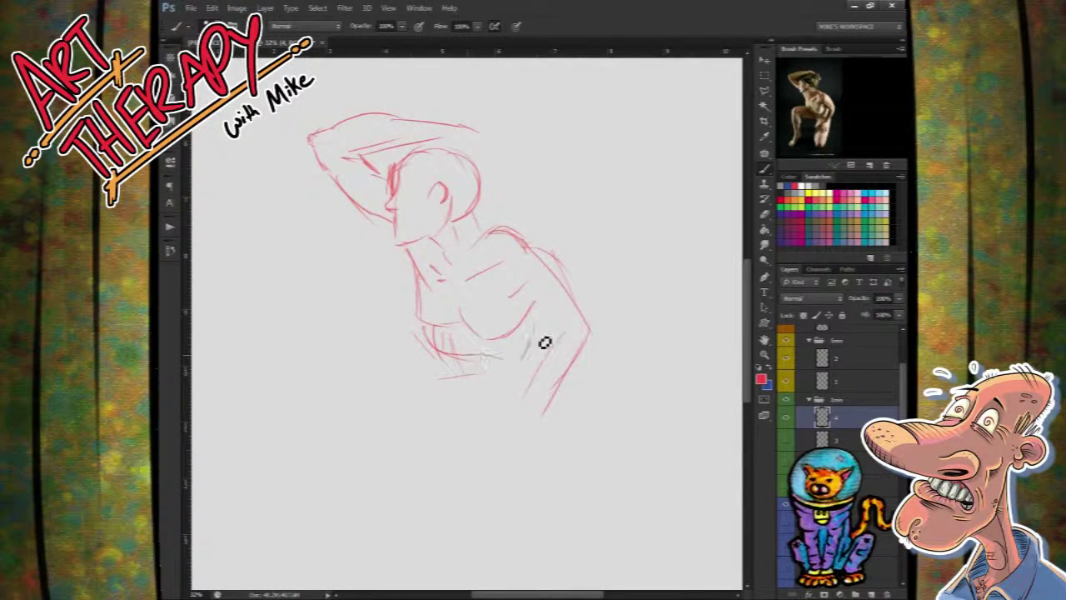
pyautogui.moveTo(451, 395)
pyautogui.mouseDown()
pyautogui.moveTo(498, 424)
pyautogui.moveTo(464, 431)
pyautogui.moveTo(391, 416)
pyautogui.moveTo(364, 396)
pyautogui.mouseUp()
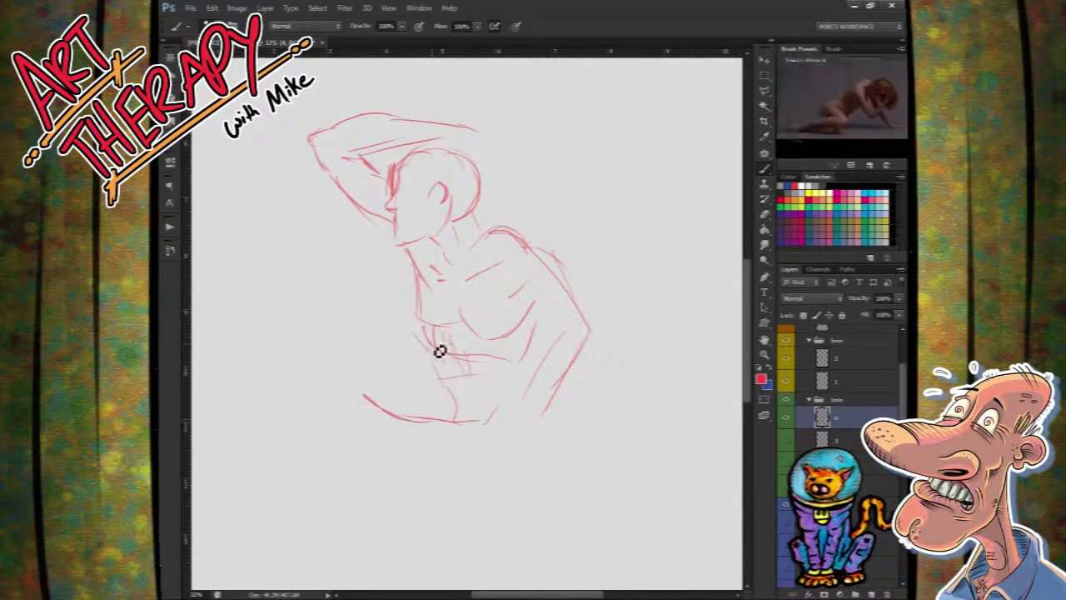
pyautogui.moveTo(408, 337)
pyautogui.mouseDown()
pyautogui.moveTo(339, 369)
pyautogui.moveTo(327, 434)
pyautogui.mouseUp()
pyautogui.click(788, 418)
# Step: Make layer 1 in the yellow group the active drawing layer
pyautogui.click(836, 381)
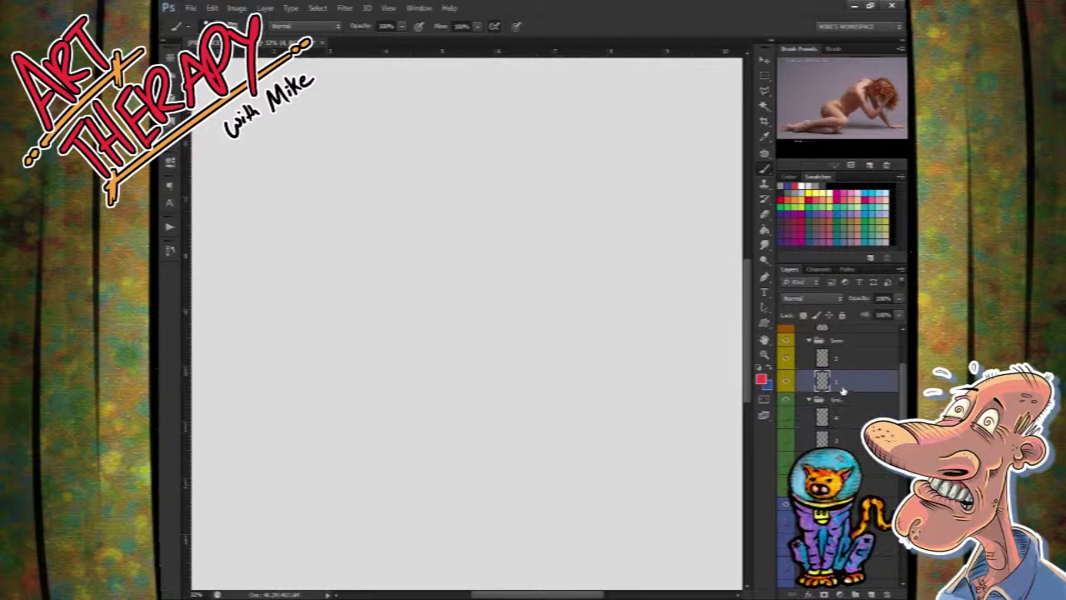
pyautogui.click(897, 413)
pyautogui.moveTo(903, 421); pyautogui.dragTo(904, 405)
pyautogui.scroll(2, 904, 404)
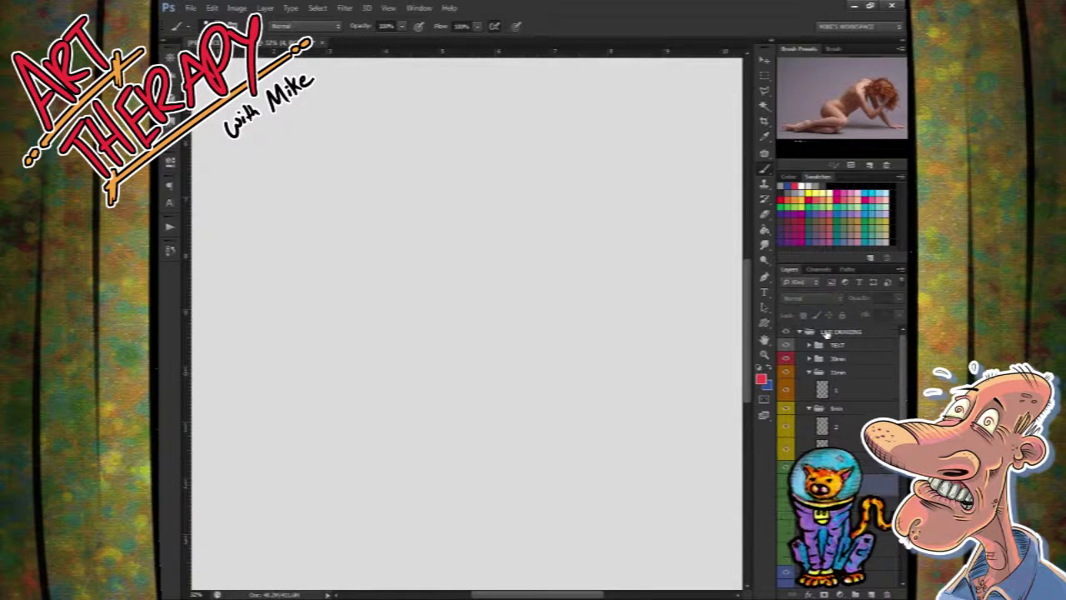
pyautogui.click(480, 220)
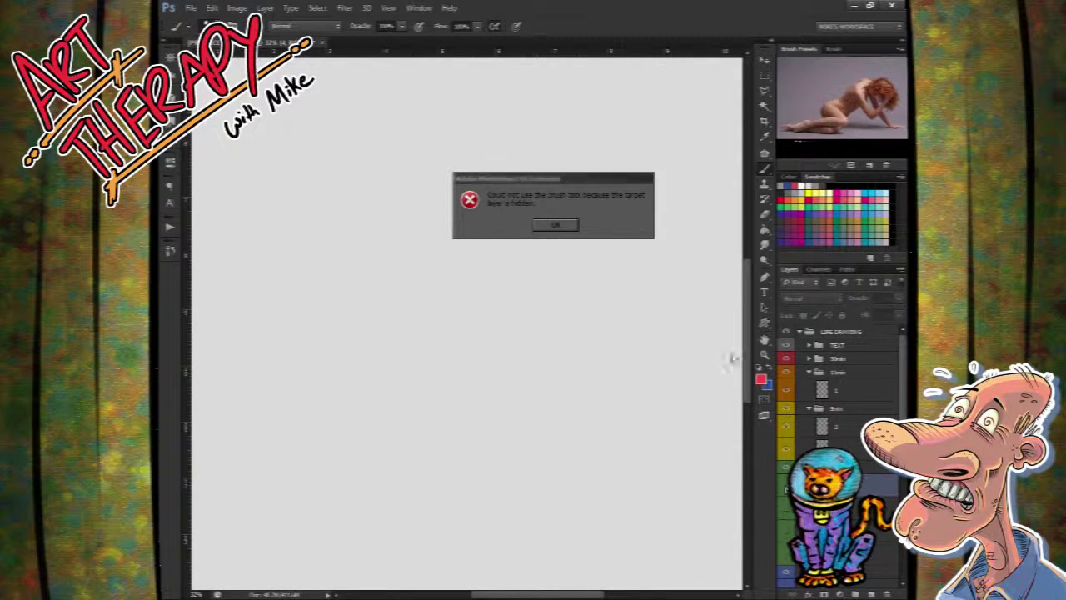
pyautogui.click(556, 225)
pyautogui.click(853, 436)
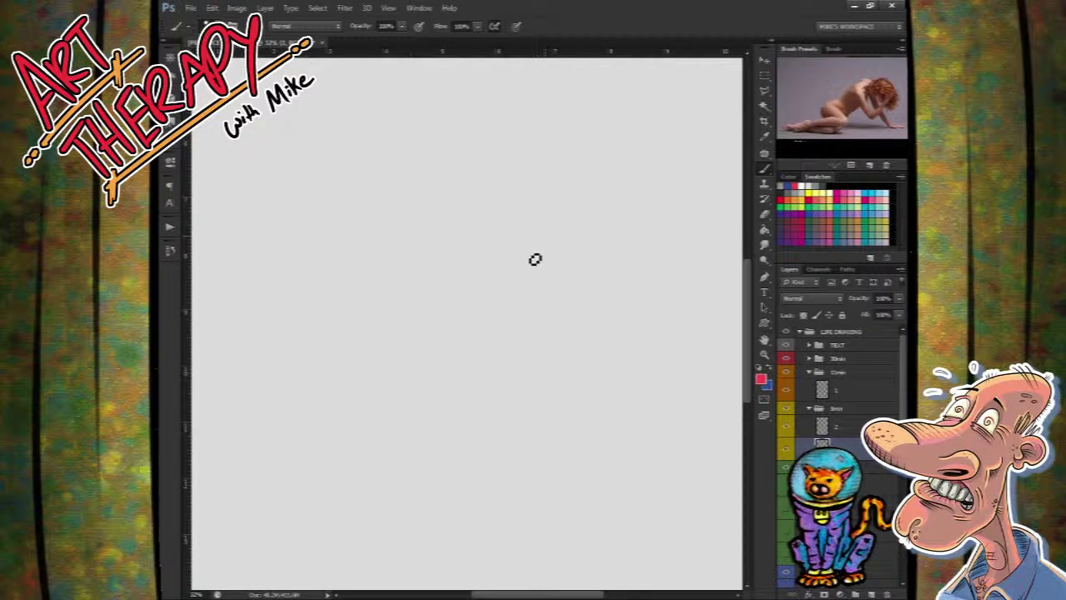
# Step: Rough in the crouching woman's pose in red with a head circle, rib cage and pelvis ovals, and simple arm and leg lines
pyautogui.moveTo(580, 273)
pyautogui.mouseDown()
pyautogui.moveTo(548, 225)
pyautogui.moveTo(542, 247)
pyautogui.moveTo(464, 283)
pyautogui.moveTo(422, 326)
pyautogui.moveTo(516, 258)
pyautogui.moveTo(357, 324)
pyautogui.moveTo(383, 311)
pyautogui.moveTo(452, 365)
pyautogui.moveTo(519, 247)
pyautogui.moveTo(562, 255)
pyautogui.moveTo(507, 280)
pyautogui.moveTo(538, 314)
pyautogui.mouseUp()
pyautogui.moveTo(505, 260)
pyautogui.mouseDown()
pyautogui.moveTo(575, 327)
pyautogui.moveTo(533, 333)
pyautogui.mouseUp()
pyautogui.moveTo(589, 292); pyautogui.dragTo(563, 351)
pyautogui.moveTo(590, 281); pyautogui.dragTo(570, 344)
pyautogui.moveTo(591, 228)
pyautogui.mouseDown()
pyautogui.moveTo(582, 277)
pyautogui.moveTo(610, 385)
pyautogui.moveTo(664, 424)
pyautogui.mouseUp()
pyautogui.moveTo(380, 328); pyautogui.dragTo(372, 386)
pyautogui.moveTo(393, 347)
pyautogui.mouseDown()
pyautogui.moveTo(460, 412)
pyautogui.moveTo(268, 422)
pyautogui.moveTo(284, 426)
pyautogui.mouseUp()
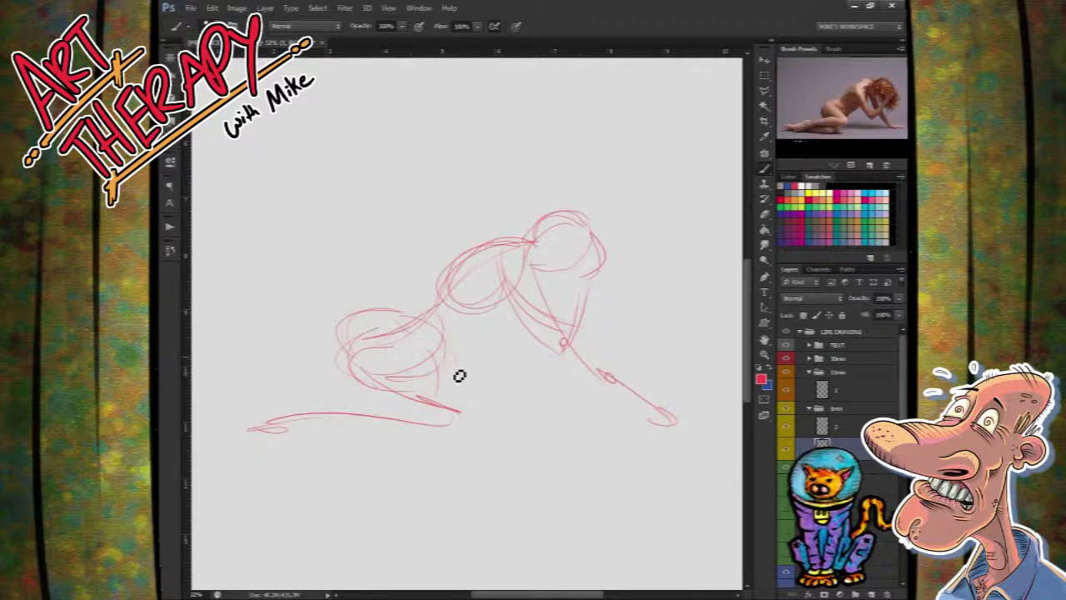
pyautogui.moveTo(441, 354)
pyautogui.mouseDown()
pyautogui.moveTo(423, 446)
pyautogui.moveTo(297, 428)
pyautogui.moveTo(258, 447)
pyautogui.mouseUp()
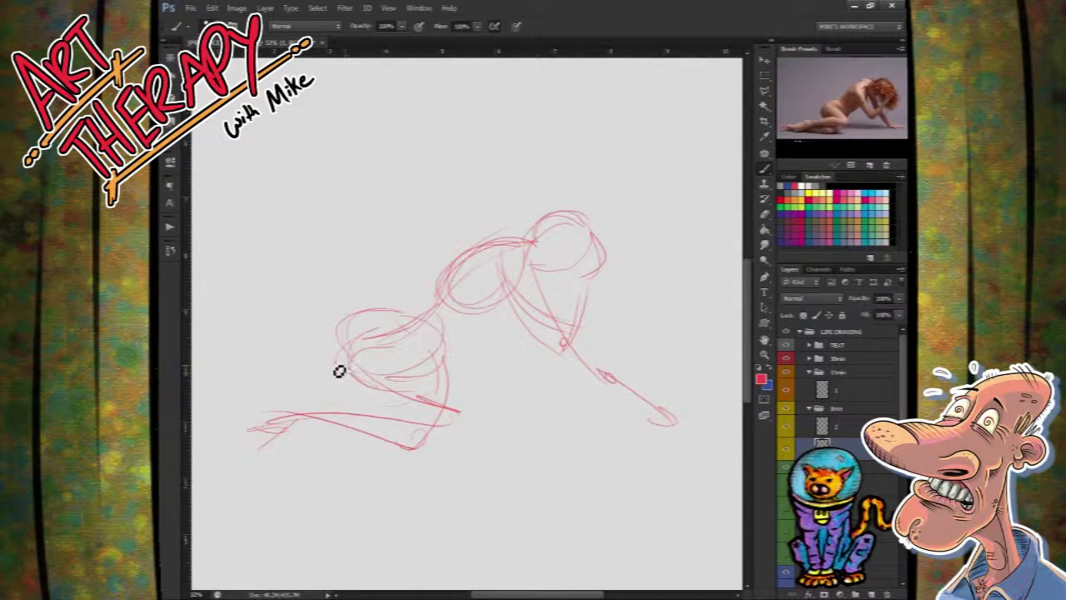
# Step: Outline the crouching woman's buttock, hip, arched back and shoulders over the rough construction
pyautogui.moveTo(342, 385)
pyautogui.mouseDown()
pyautogui.moveTo(358, 323)
pyautogui.moveTo(342, 387)
pyautogui.mouseUp()
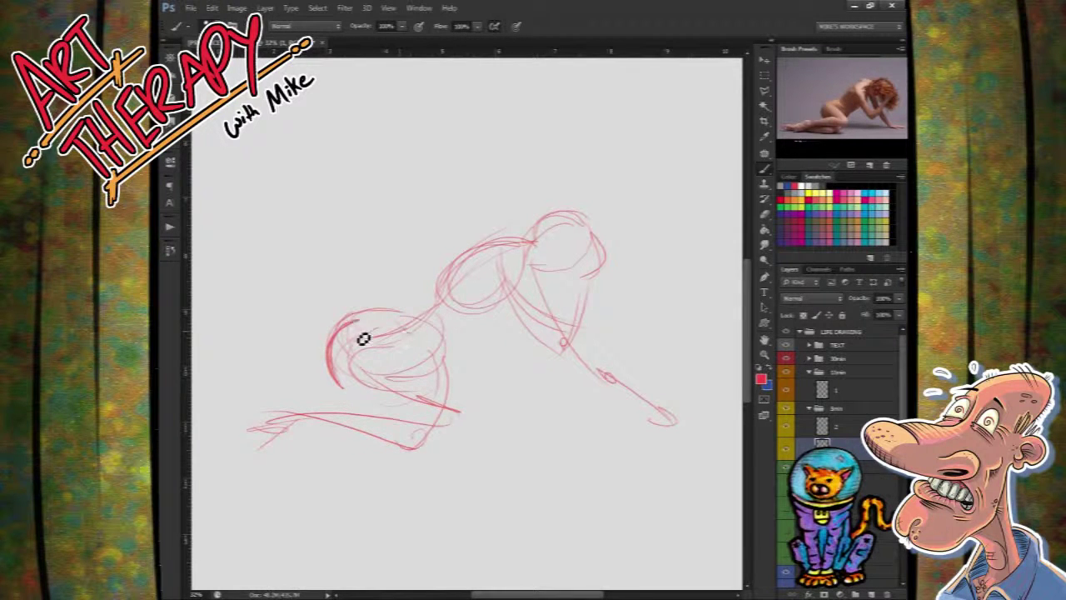
pyautogui.moveTo(343, 324)
pyautogui.mouseDown()
pyautogui.moveTo(423, 305)
pyautogui.moveTo(498, 250)
pyautogui.mouseUp()
pyautogui.moveTo(431, 291); pyautogui.dragTo(502, 242)
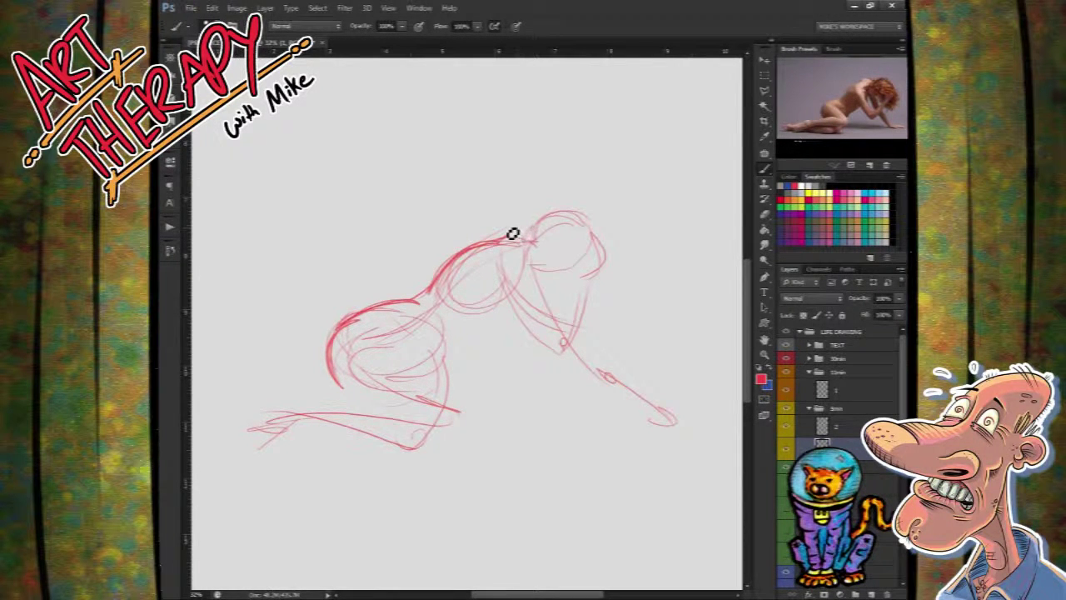
pyautogui.moveTo(510, 236)
pyautogui.mouseDown()
pyautogui.moveTo(545, 235)
pyautogui.moveTo(516, 268)
pyautogui.moveTo(500, 315)
pyautogui.mouseUp()
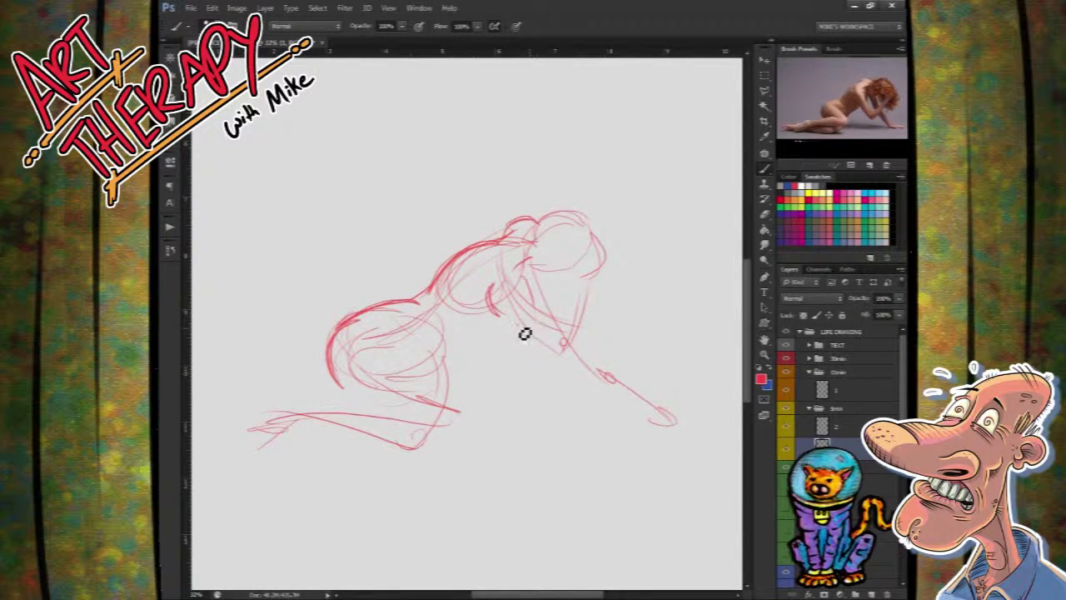
# Step: Draw the crouching woman's bent arm raised to her head and the supporting forearm with its hand on the ground
pyautogui.moveTo(498, 317); pyautogui.dragTo(565, 352)
pyautogui.moveTo(537, 307)
pyautogui.mouseDown()
pyautogui.moveTo(508, 334)
pyautogui.moveTo(566, 391)
pyautogui.moveTo(578, 312)
pyautogui.moveTo(580, 376)
pyautogui.moveTo(608, 310)
pyautogui.moveTo(576, 330)
pyautogui.moveTo(595, 297)
pyautogui.moveTo(615, 290)
pyautogui.moveTo(622, 267)
pyautogui.moveTo(581, 245)
pyautogui.moveTo(590, 283)
pyautogui.moveTo(616, 240)
pyautogui.moveTo(593, 288)
pyautogui.mouseUp()
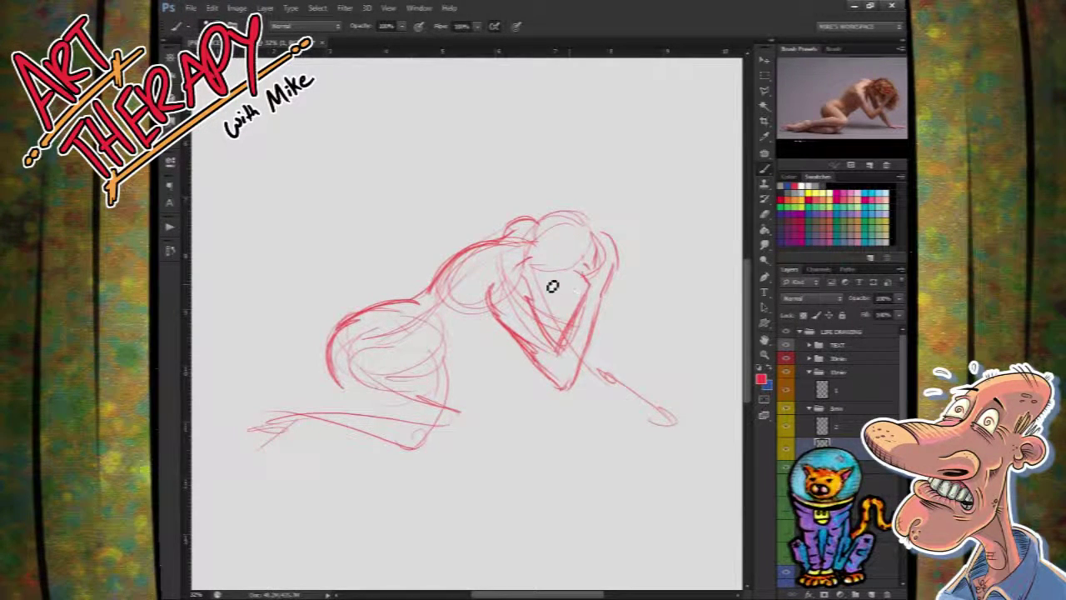
pyautogui.moveTo(546, 279); pyautogui.dragTo(549, 320)
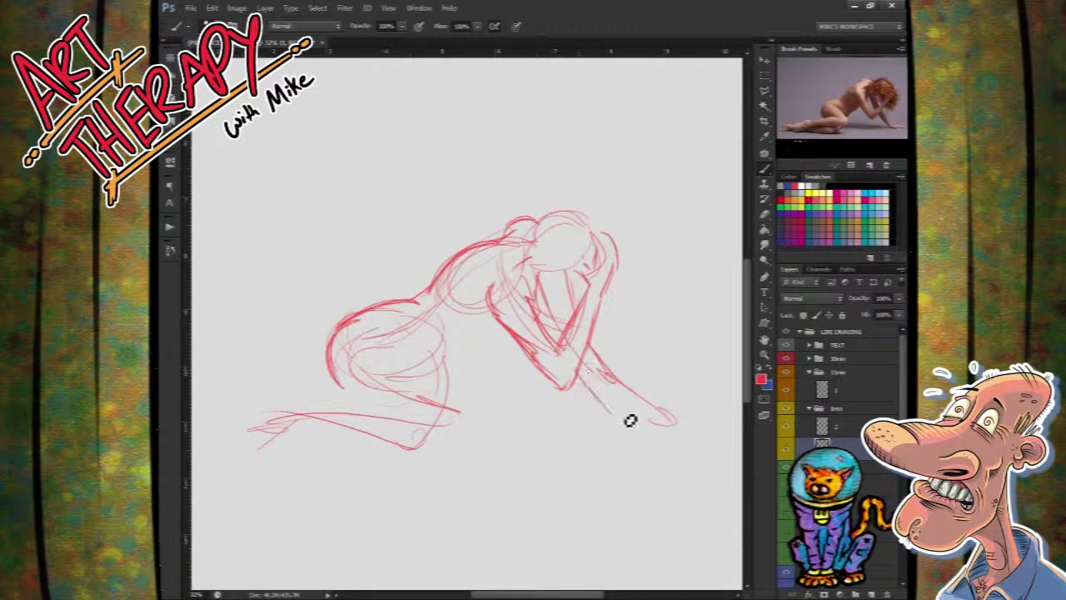
pyautogui.moveTo(603, 363)
pyautogui.mouseDown()
pyautogui.moveTo(633, 415)
pyautogui.moveTo(681, 429)
pyautogui.mouseUp()
# Step: Draw the crouching woman's breast below the upper arm and the belly line down to the hip
pyautogui.moveTo(497, 314); pyautogui.dragTo(520, 331)
pyautogui.moveTo(479, 325); pyautogui.dragTo(505, 337)
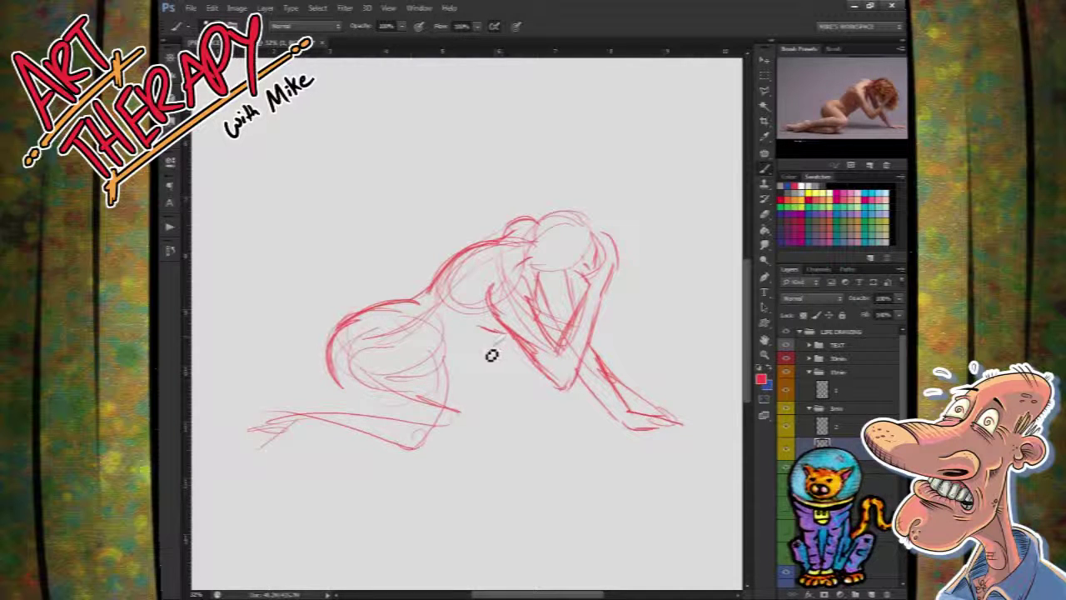
pyautogui.moveTo(504, 338)
pyautogui.mouseDown()
pyautogui.moveTo(484, 371)
pyautogui.moveTo(514, 351)
pyautogui.moveTo(449, 364)
pyautogui.mouseUp()
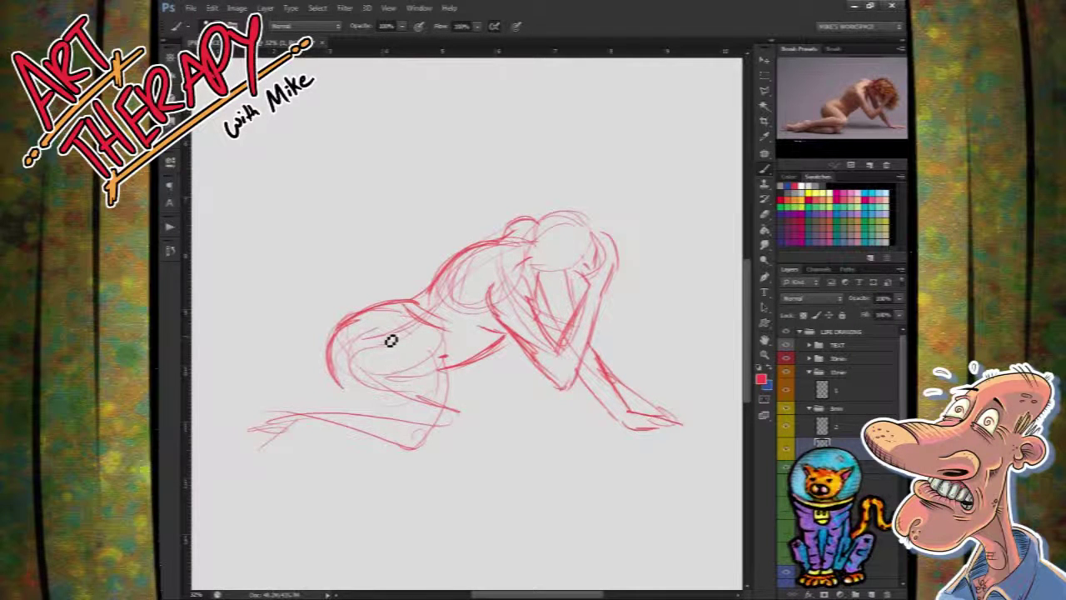
# Step: Outline the crouching woman's near thigh, bent knee, lower leg and foot, and join the buttock to the leg
pyautogui.moveTo(388, 335)
pyautogui.mouseDown()
pyautogui.moveTo(454, 381)
pyautogui.moveTo(476, 414)
pyautogui.mouseUp()
pyautogui.moveTo(396, 397)
pyautogui.mouseDown()
pyautogui.moveTo(434, 411)
pyautogui.moveTo(300, 418)
pyautogui.moveTo(350, 438)
pyautogui.moveTo(331, 445)
pyautogui.moveTo(497, 440)
pyautogui.moveTo(487, 451)
pyautogui.moveTo(498, 439)
pyautogui.moveTo(479, 402)
pyautogui.moveTo(493, 424)
pyautogui.moveTo(474, 464)
pyautogui.moveTo(345, 447)
pyautogui.moveTo(382, 465)
pyautogui.moveTo(302, 449)
pyautogui.moveTo(306, 431)
pyautogui.moveTo(286, 451)
pyautogui.moveTo(297, 433)
pyautogui.moveTo(289, 428)
pyautogui.moveTo(264, 466)
pyautogui.moveTo(288, 449)
pyautogui.moveTo(259, 448)
pyautogui.moveTo(280, 445)
pyautogui.moveTo(241, 475)
pyautogui.moveTo(258, 494)
pyautogui.moveTo(321, 441)
pyautogui.moveTo(461, 443)
pyautogui.mouseUp()
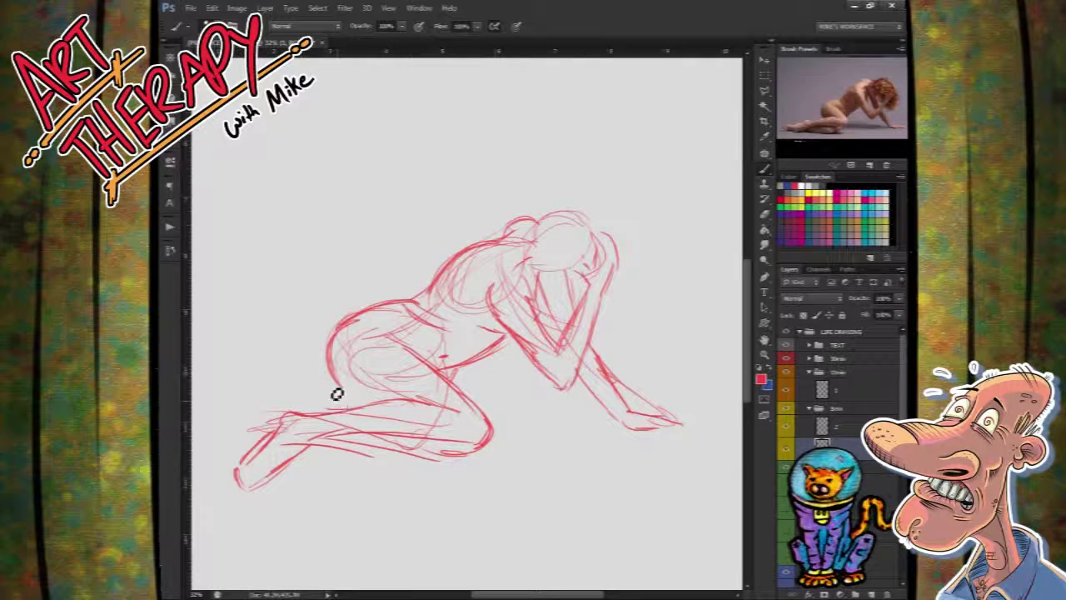
pyautogui.moveTo(345, 389)
pyautogui.mouseDown()
pyautogui.moveTo(378, 405)
pyautogui.moveTo(370, 401)
pyautogui.mouseUp()
# Step: Draw the crouching woman's other lower leg beneath the near one, with its foot extending behind
pyautogui.moveTo(330, 444)
pyautogui.mouseDown()
pyautogui.moveTo(439, 460)
pyautogui.moveTo(451, 451)
pyautogui.moveTo(435, 469)
pyautogui.moveTo(362, 497)
pyautogui.mouseUp()
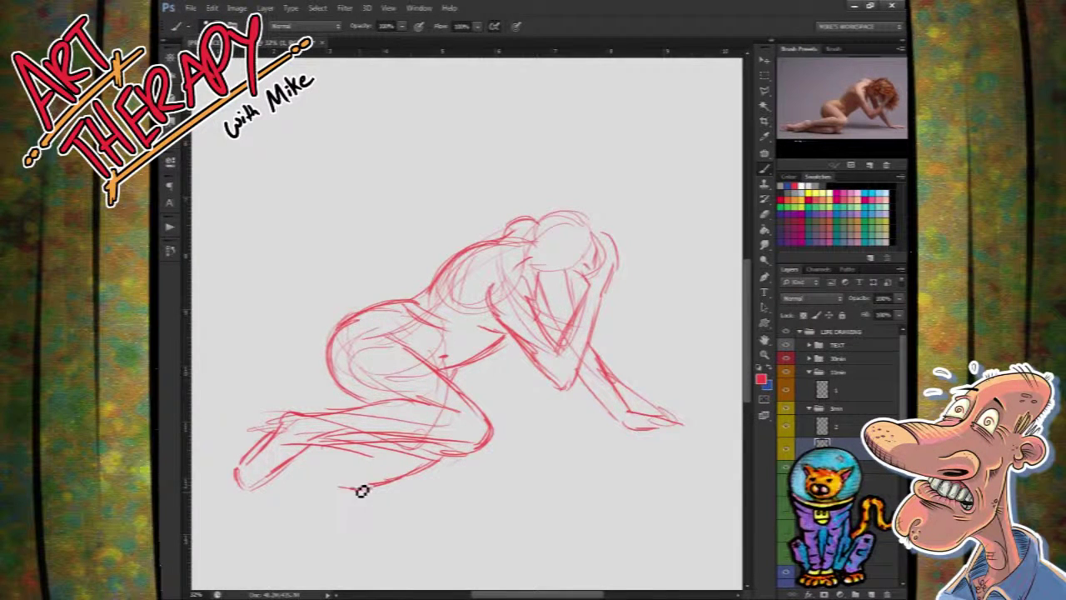
pyautogui.moveTo(287, 469); pyautogui.dragTo(355, 490)
pyautogui.moveTo(285, 471); pyautogui.dragTo(363, 494)
pyautogui.moveTo(257, 450)
pyautogui.mouseDown()
pyautogui.moveTo(274, 433)
pyautogui.moveTo(198, 467)
pyautogui.moveTo(225, 483)
pyautogui.mouseUp()
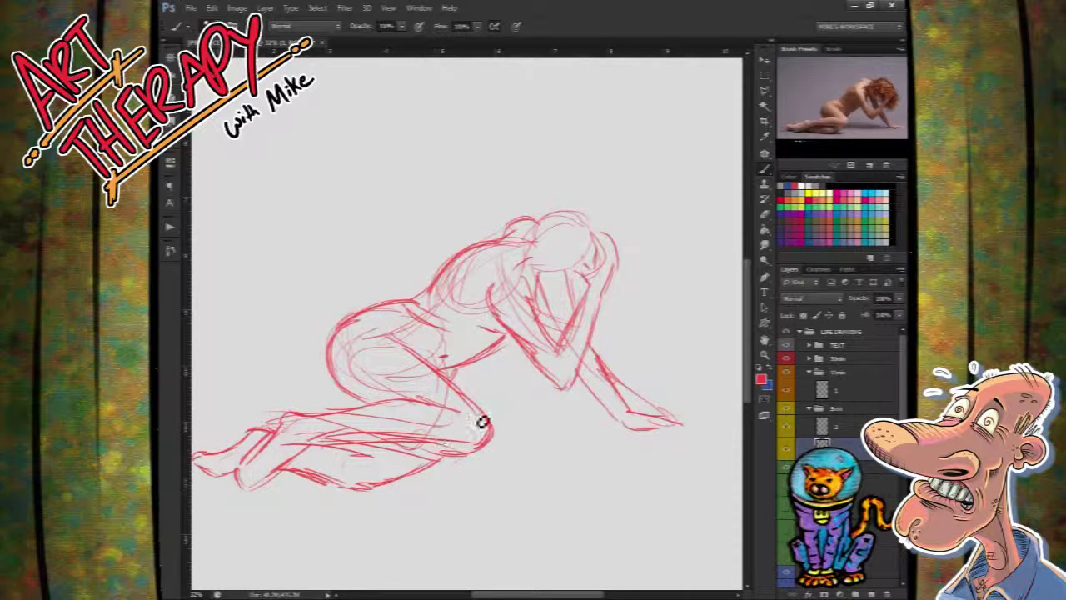
# Step: Finish the red leg contour, add a new layer and trace the crouching woman's arms, planted hand and belly line in blue
pyautogui.moveTo(483, 422); pyautogui.dragTo(350, 431)
pyautogui.click(872, 594)
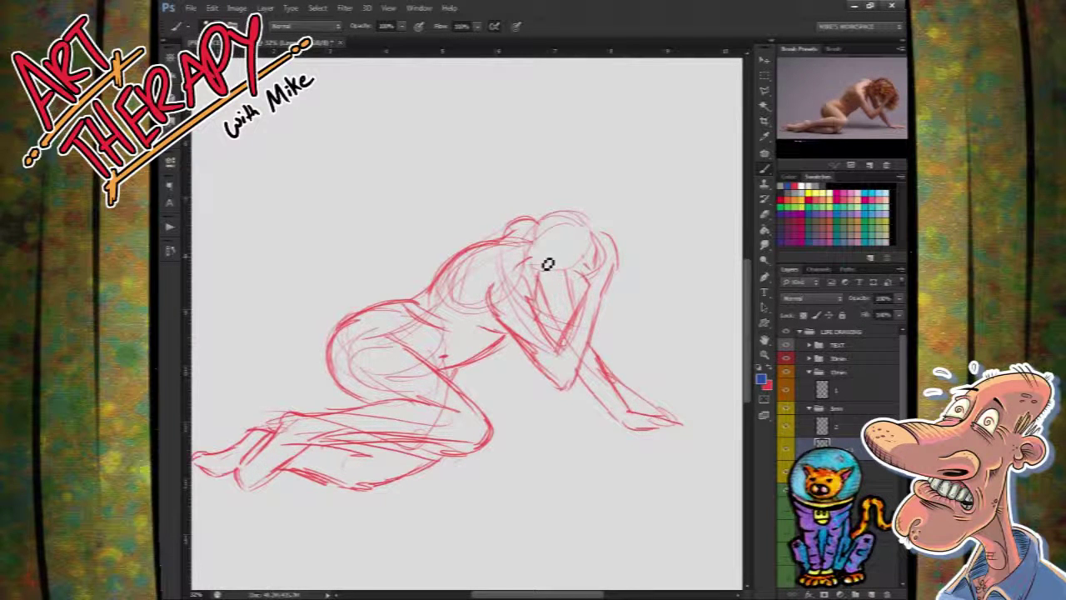
pyautogui.moveTo(540, 254)
pyautogui.mouseDown()
pyautogui.moveTo(541, 273)
pyautogui.moveTo(575, 282)
pyautogui.moveTo(539, 311)
pyautogui.moveTo(539, 356)
pyautogui.mouseUp()
pyautogui.moveTo(500, 323); pyautogui.dragTo(552, 383)
pyautogui.moveTo(534, 299)
pyautogui.mouseDown()
pyautogui.moveTo(570, 361)
pyautogui.moveTo(592, 367)
pyautogui.moveTo(567, 356)
pyautogui.moveTo(593, 276)
pyautogui.moveTo(585, 369)
pyautogui.moveTo(569, 393)
pyautogui.moveTo(601, 325)
pyautogui.moveTo(562, 337)
pyautogui.moveTo(548, 307)
pyautogui.moveTo(570, 343)
pyautogui.moveTo(584, 303)
pyautogui.moveTo(610, 396)
pyautogui.moveTo(590, 387)
pyautogui.moveTo(634, 435)
pyautogui.moveTo(655, 432)
pyautogui.moveTo(635, 417)
pyautogui.moveTo(674, 425)
pyautogui.mouseUp()
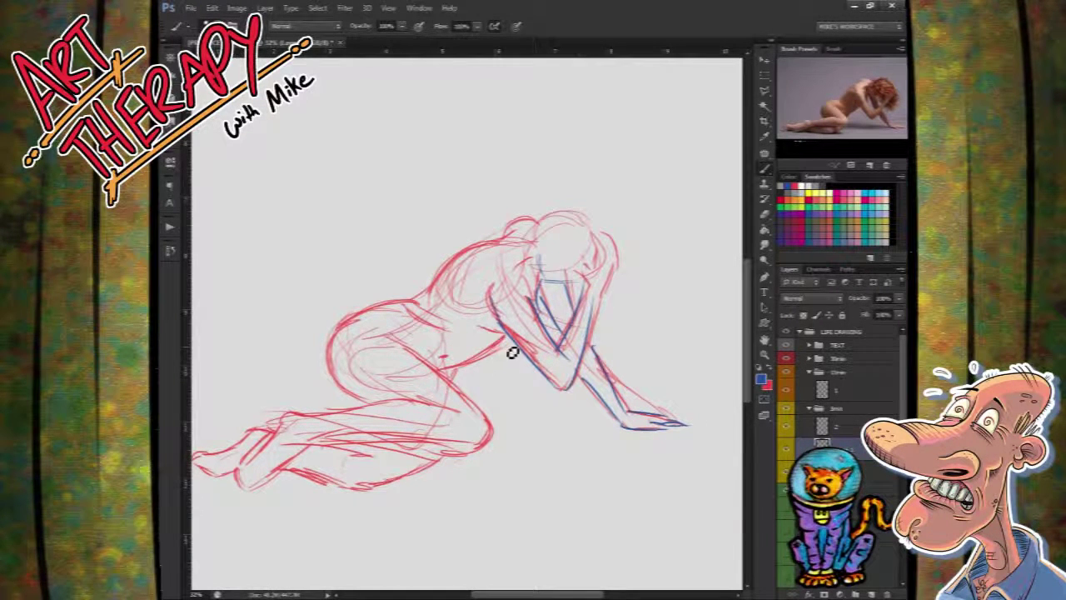
pyautogui.moveTo(485, 335); pyautogui.dragTo(505, 337)
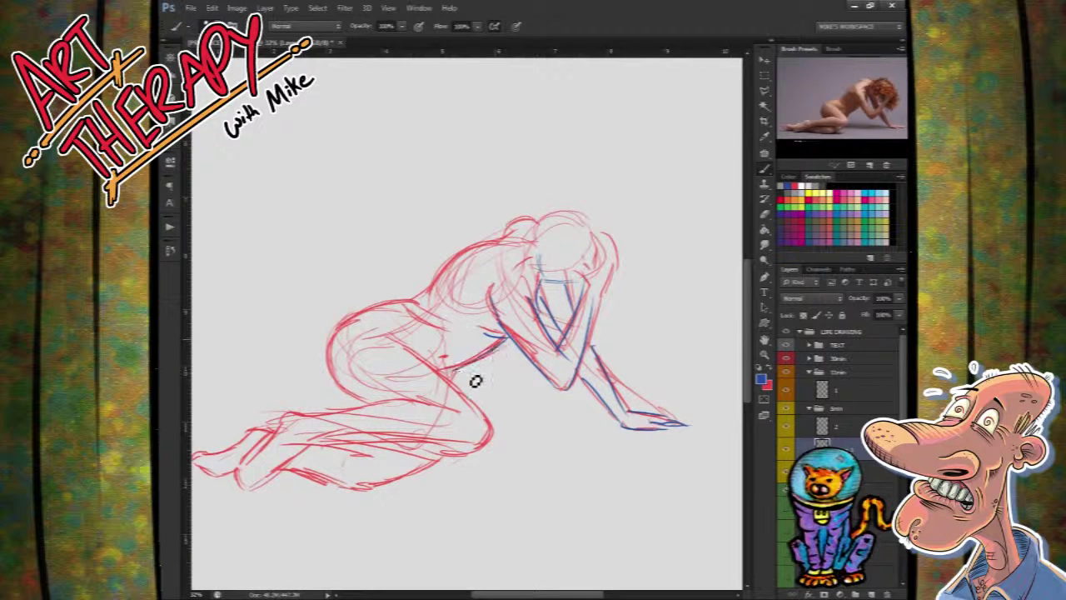
# Step: Trace the back from shoulder to waist and the rounded buttock in blue, redrawing the buttock curve until it fits
pyautogui.moveTo(407, 313)
pyautogui.mouseDown()
pyautogui.moveTo(474, 331)
pyautogui.moveTo(452, 290)
pyautogui.moveTo(420, 307)
pyautogui.moveTo(520, 247)
pyautogui.moveTo(554, 269)
pyautogui.moveTo(519, 244)
pyautogui.moveTo(500, 252)
pyautogui.moveTo(537, 220)
pyautogui.mouseUp()
pyautogui.moveTo(367, 311); pyautogui.dragTo(343, 385)
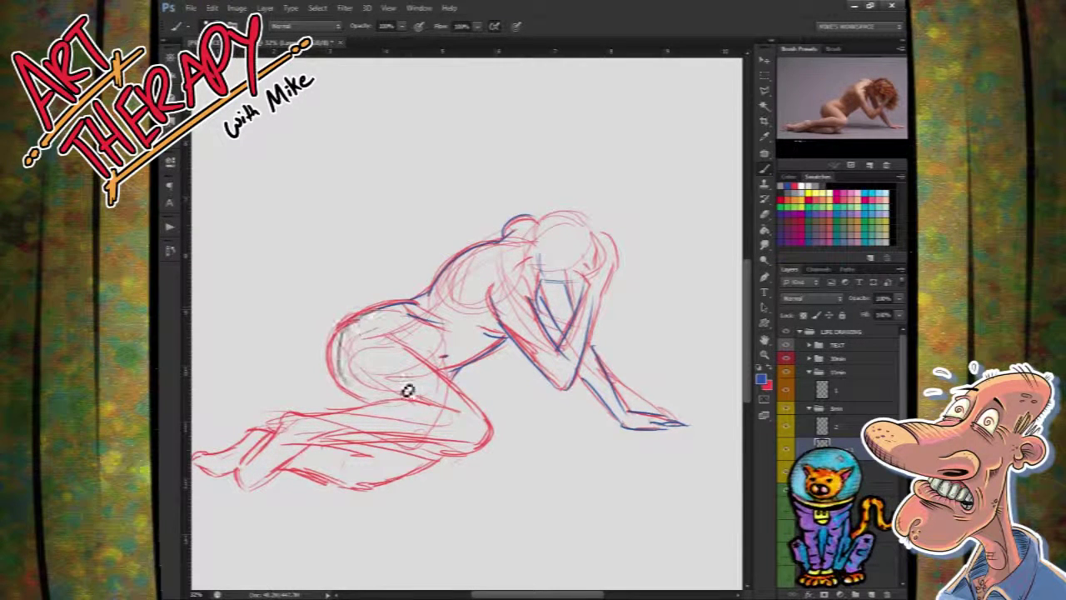
pyautogui.moveTo(430, 301); pyautogui.dragTo(423, 315)
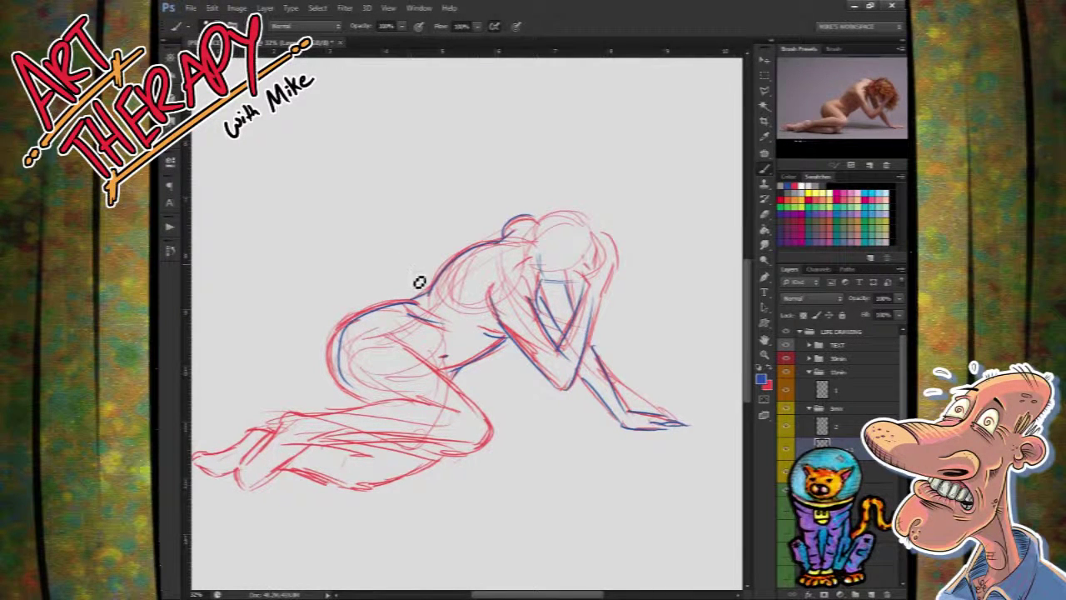
pyautogui.hotkey('ctrl', 'alt', 'z')
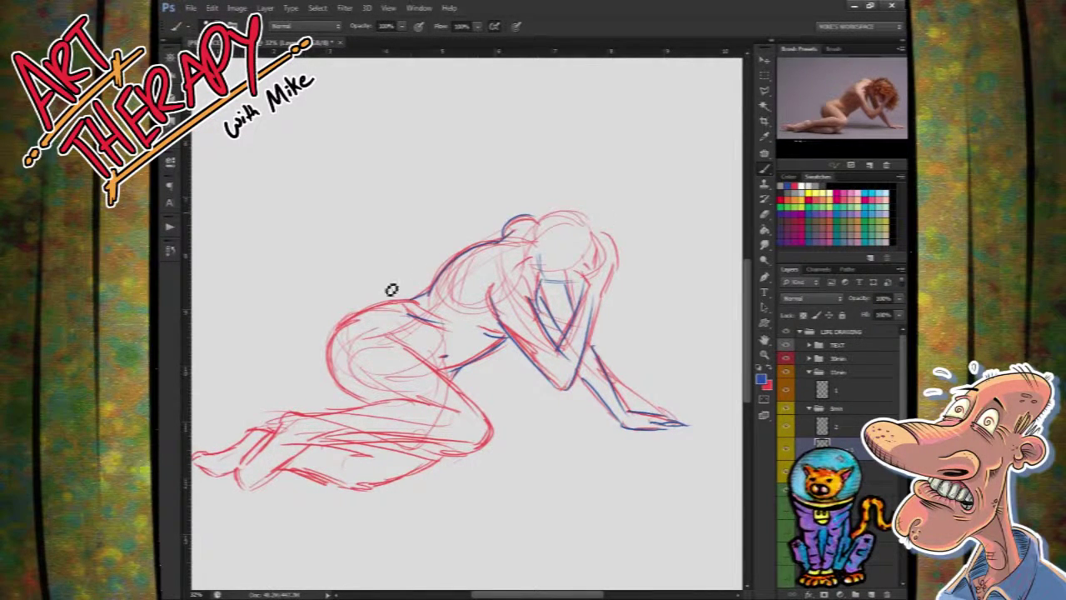
pyautogui.moveTo(410, 302); pyautogui.dragTo(374, 399)
pyautogui.hotkey('ctrl', 'z')
pyautogui.moveTo(416, 300); pyautogui.dragTo(388, 400)
pyautogui.hotkey('ctrl', 'z')
pyautogui.moveTo(419, 300)
pyautogui.mouseDown()
pyautogui.moveTo(337, 364)
pyautogui.moveTo(361, 400)
pyautogui.mouseUp()
pyautogui.hotkey('ctrl', 'z')
pyautogui.moveTo(419, 301)
pyautogui.mouseDown()
pyautogui.moveTo(388, 309)
pyautogui.moveTo(365, 395)
pyautogui.mouseUp()
# Step: Trace the near thigh down to the knee and the upper edge of the folded lower leg in blue
pyautogui.moveTo(379, 334)
pyautogui.mouseDown()
pyautogui.moveTo(460, 394)
pyautogui.moveTo(481, 424)
pyautogui.moveTo(477, 444)
pyautogui.mouseUp()
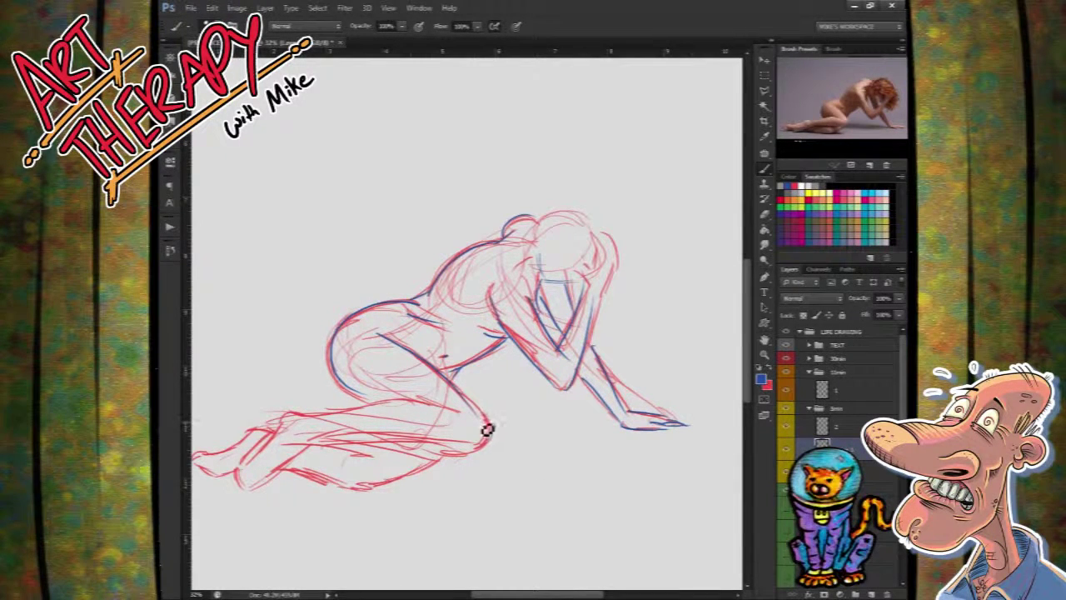
pyautogui.moveTo(452, 408); pyautogui.dragTo(275, 425)
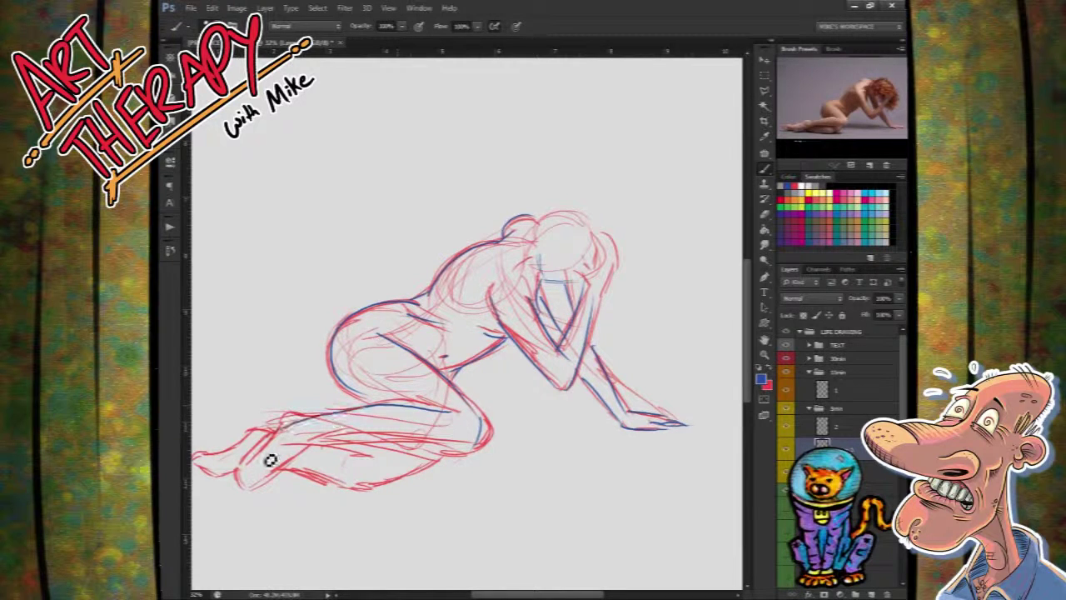
pyautogui.hotkey('ctrl', 'z')
pyautogui.moveTo(458, 410)
pyautogui.mouseDown()
pyautogui.moveTo(429, 409)
pyautogui.moveTo(295, 411)
pyautogui.mouseUp()
pyautogui.hotkey('ctrl', 'z')
pyautogui.moveTo(459, 414); pyautogui.dragTo(310, 411)
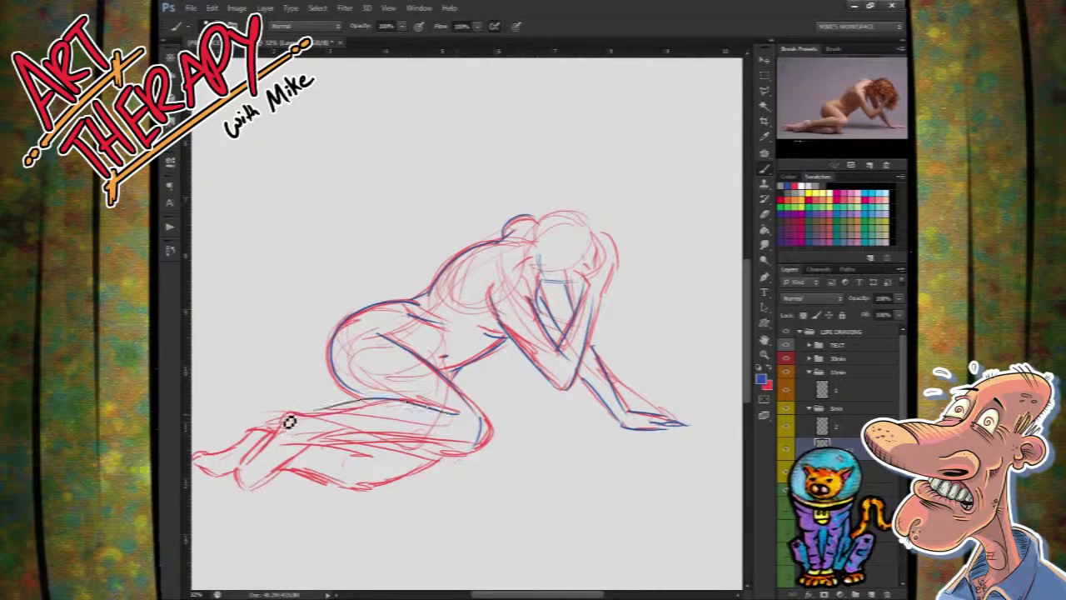
# Step: Trace the underside of the near leg, both feet and the other lower leg beneath it in blue
pyautogui.moveTo(316, 450); pyautogui.dragTo(479, 439)
pyautogui.hotkey('ctrl', 'z')
pyautogui.moveTo(309, 449)
pyautogui.mouseDown()
pyautogui.moveTo(416, 461)
pyautogui.moveTo(479, 450)
pyautogui.mouseUp()
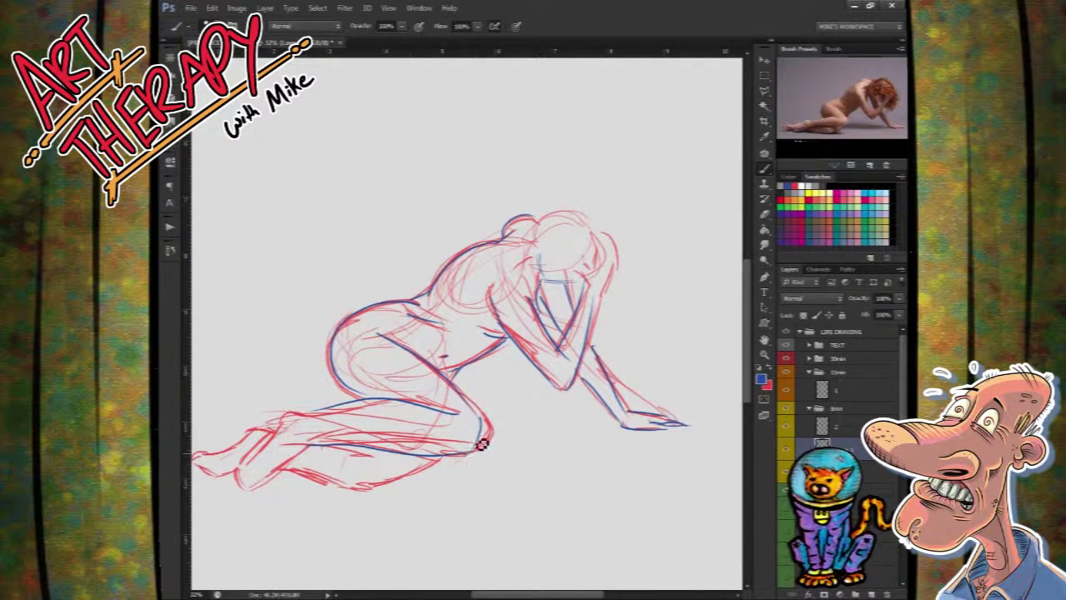
pyautogui.moveTo(322, 419)
pyautogui.mouseDown()
pyautogui.moveTo(293, 432)
pyautogui.moveTo(305, 423)
pyautogui.moveTo(282, 424)
pyautogui.moveTo(243, 475)
pyautogui.mouseUp()
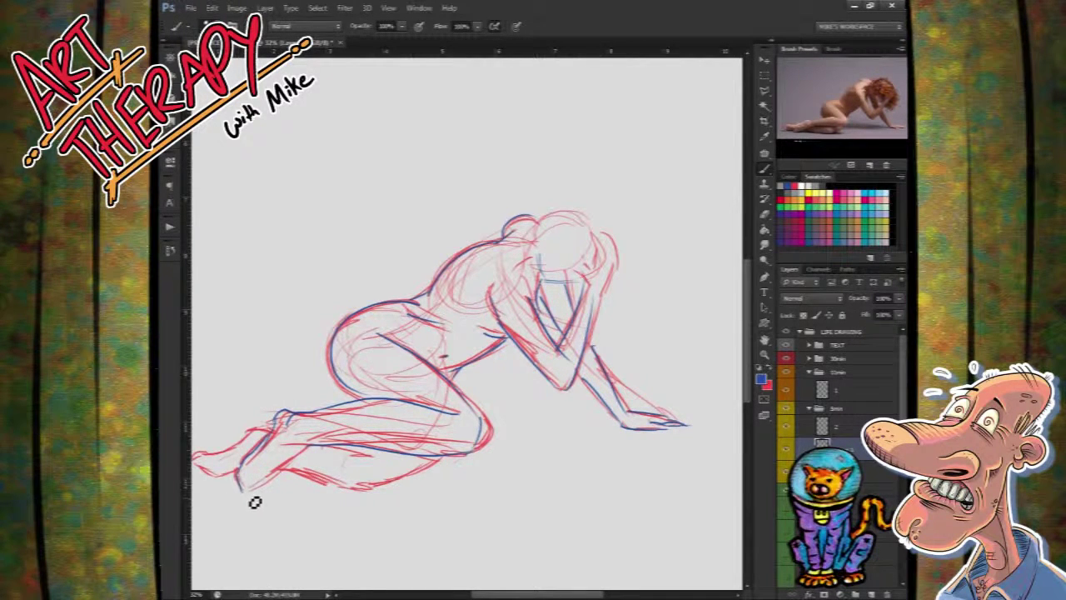
pyautogui.moveTo(244, 490); pyautogui.dragTo(300, 475)
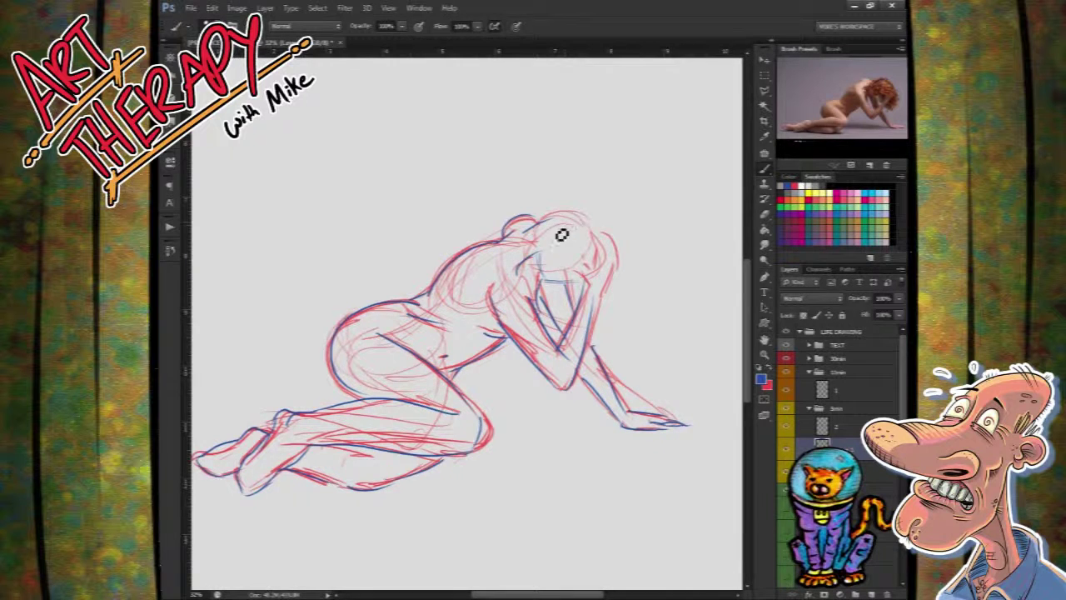
# Step: Sketch the bowed face and the wavy hair falling over the raised hand and beside the forearm in blue
pyautogui.moveTo(557, 218)
pyautogui.mouseDown()
pyautogui.moveTo(615, 232)
pyautogui.moveTo(616, 242)
pyautogui.moveTo(558, 231)
pyautogui.moveTo(554, 256)
pyautogui.moveTo(548, 237)
pyautogui.moveTo(551, 265)
pyautogui.moveTo(564, 255)
pyautogui.moveTo(557, 264)
pyautogui.moveTo(569, 288)
pyautogui.mouseUp()
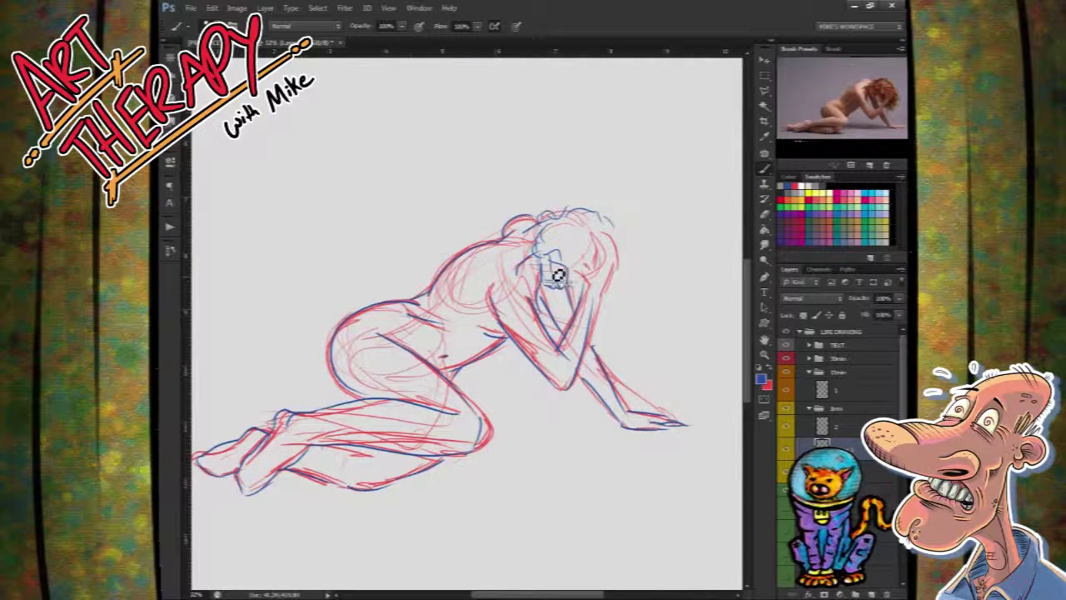
pyautogui.moveTo(569, 260)
pyautogui.mouseDown()
pyautogui.moveTo(615, 269)
pyautogui.moveTo(590, 221)
pyautogui.moveTo(646, 261)
pyautogui.mouseUp()
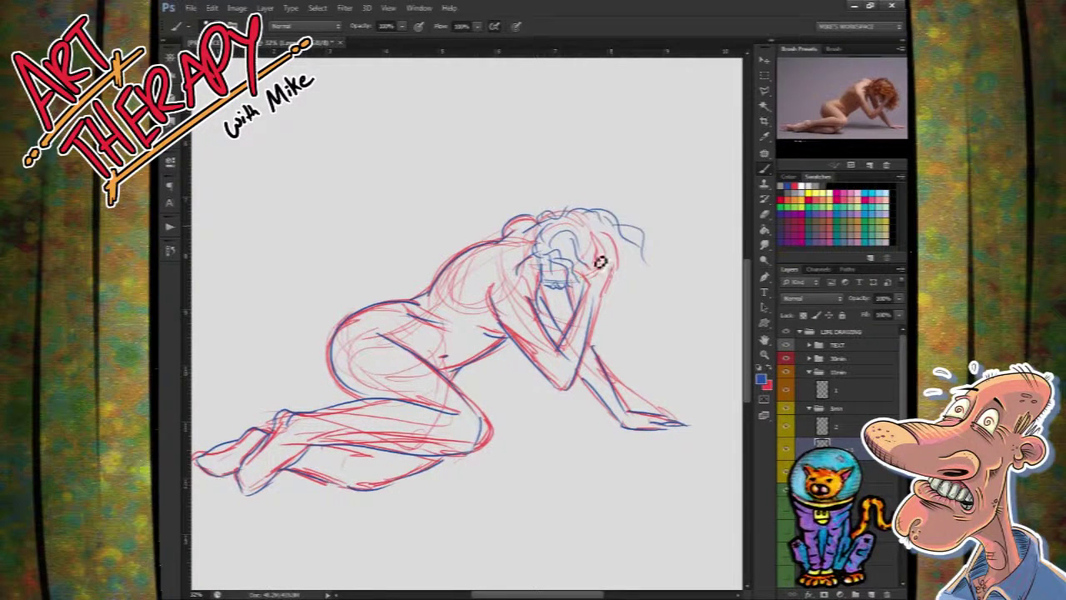
pyautogui.moveTo(579, 259)
pyautogui.mouseDown()
pyautogui.moveTo(631, 290)
pyautogui.moveTo(647, 323)
pyautogui.moveTo(619, 355)
pyautogui.mouseUp()
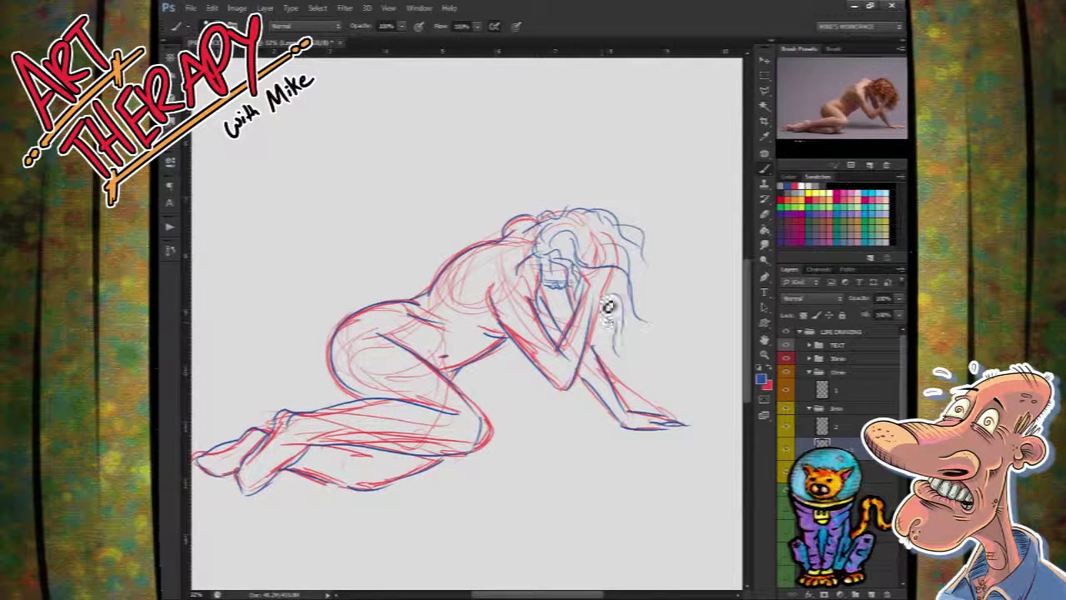
pyautogui.moveTo(623, 274)
pyautogui.mouseDown()
pyautogui.moveTo(606, 300)
pyautogui.moveTo(598, 355)
pyautogui.mouseUp()
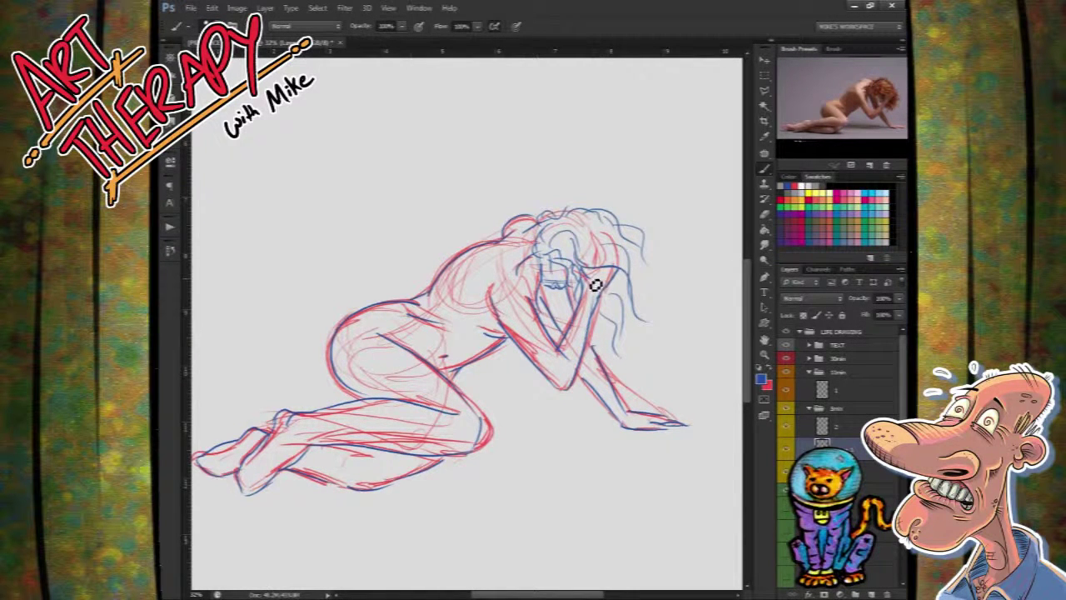
pyautogui.moveTo(625, 288); pyautogui.dragTo(624, 339)
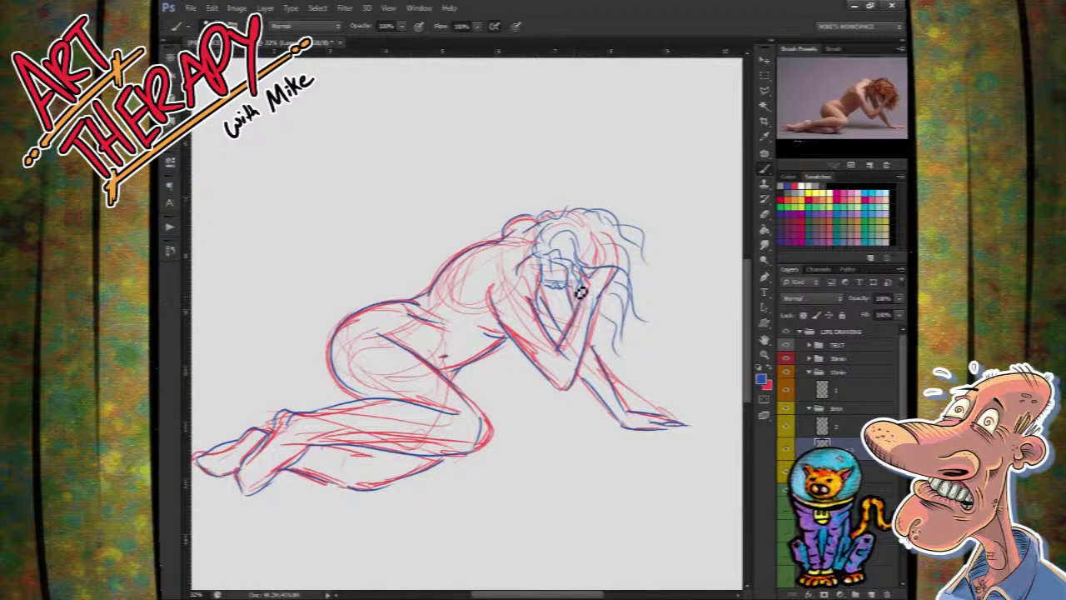
pyautogui.moveTo(602, 303); pyautogui.dragTo(617, 347)
pyautogui.moveTo(623, 254)
pyautogui.mouseDown()
pyautogui.moveTo(646, 339)
pyautogui.moveTo(646, 311)
pyautogui.moveTo(628, 249)
pyautogui.moveTo(643, 348)
pyautogui.mouseUp()
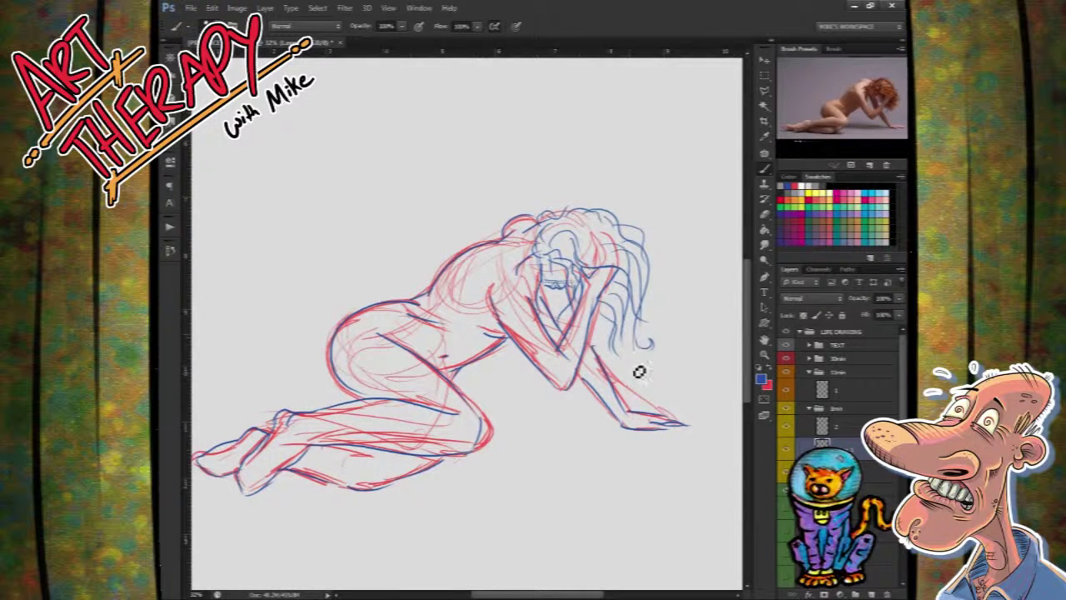
# Step: Set the opacity of the red sketch layer to 50%
pyautogui.click(786, 472)
pyautogui.click(785, 474)
pyautogui.click(863, 478)
pyautogui.write('50')
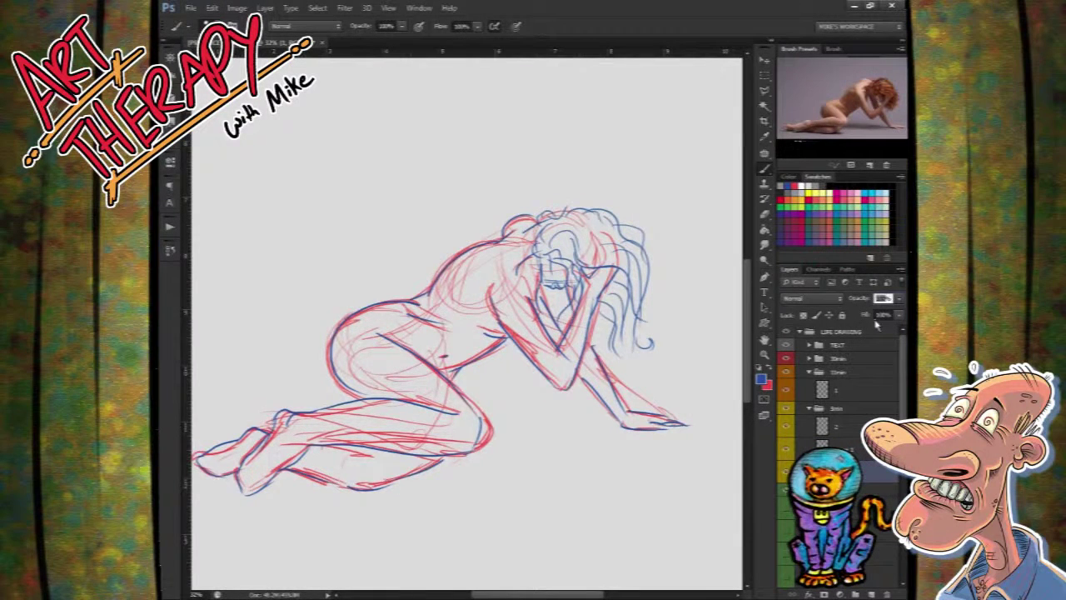
pyautogui.press('Return')
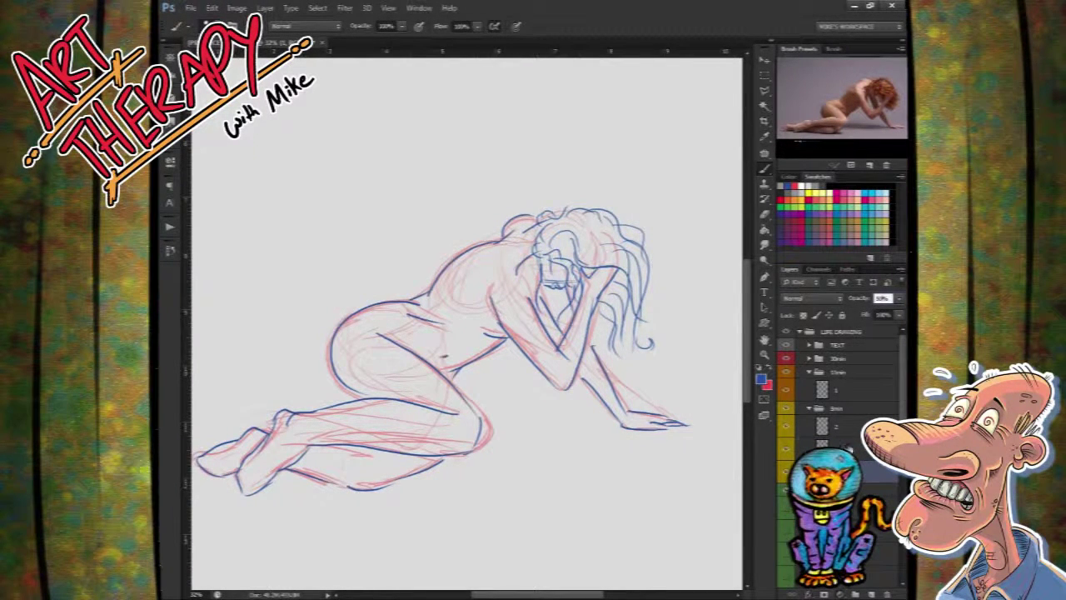
# Step: Return to the blue line layer and add more wavy strands around the crown, outer edge and hanging ends of the hair
pyautogui.click(849, 448)
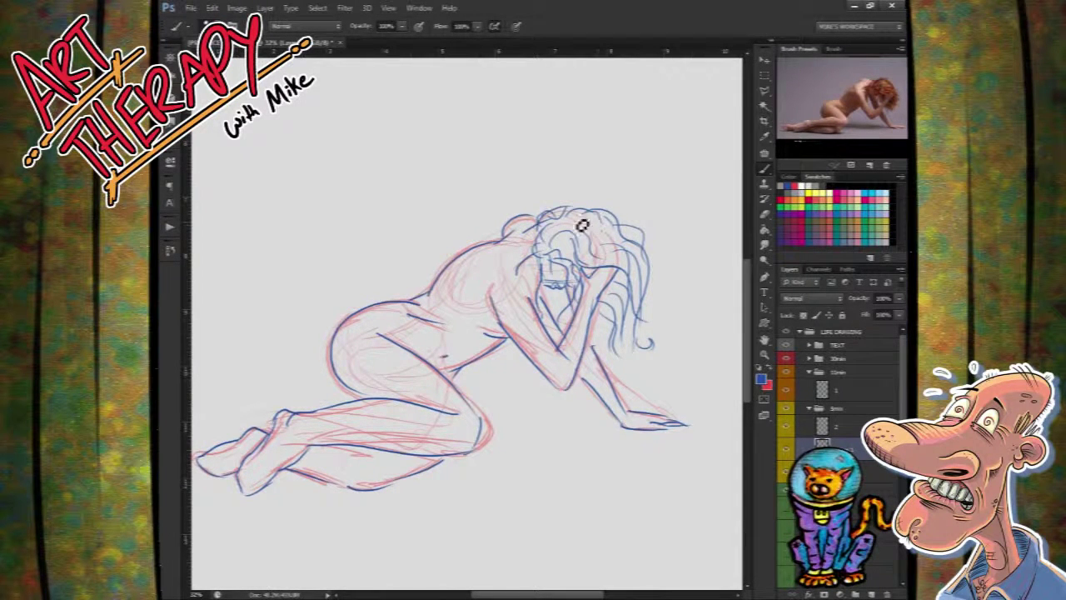
pyautogui.moveTo(593, 205)
pyautogui.mouseDown()
pyautogui.moveTo(647, 247)
pyautogui.moveTo(652, 294)
pyautogui.mouseUp()
pyautogui.moveTo(539, 218); pyautogui.dragTo(618, 215)
pyautogui.moveTo(551, 230)
pyautogui.mouseDown()
pyautogui.moveTo(602, 242)
pyautogui.moveTo(611, 255)
pyautogui.moveTo(556, 253)
pyautogui.mouseUp()
pyautogui.moveTo(617, 298); pyautogui.dragTo(598, 337)
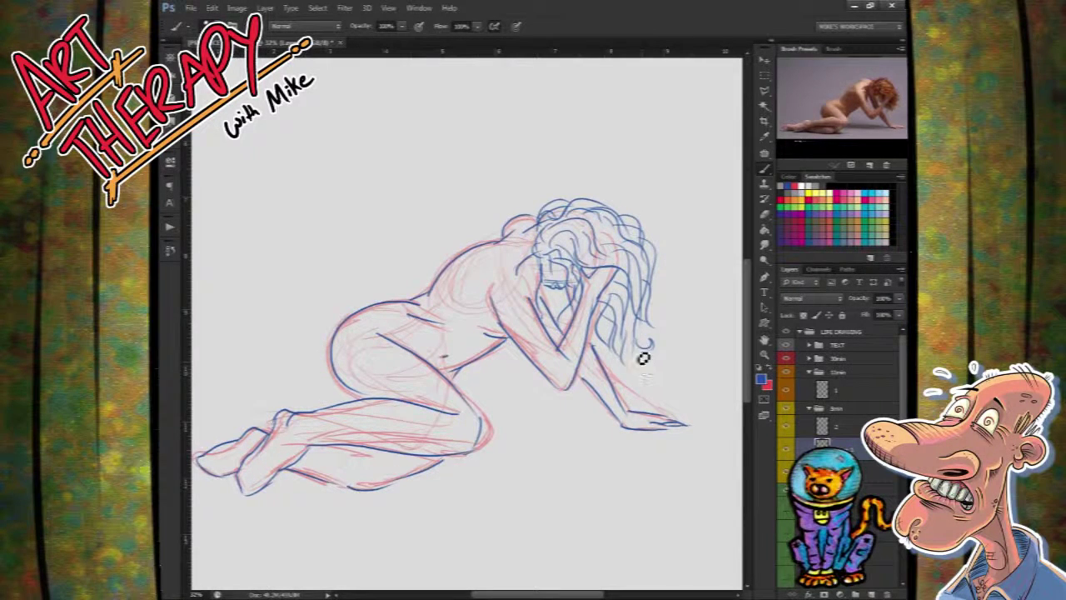
pyautogui.moveTo(613, 328); pyautogui.dragTo(624, 364)
pyautogui.moveTo(648, 268); pyautogui.dragTo(667, 304)
pyautogui.moveTo(616, 222)
pyautogui.mouseDown()
pyautogui.moveTo(682, 249)
pyautogui.moveTo(650, 252)
pyautogui.moveTo(599, 218)
pyautogui.moveTo(573, 230)
pyautogui.moveTo(655, 252)
pyautogui.moveTo(609, 247)
pyautogui.moveTo(631, 214)
pyautogui.mouseUp()
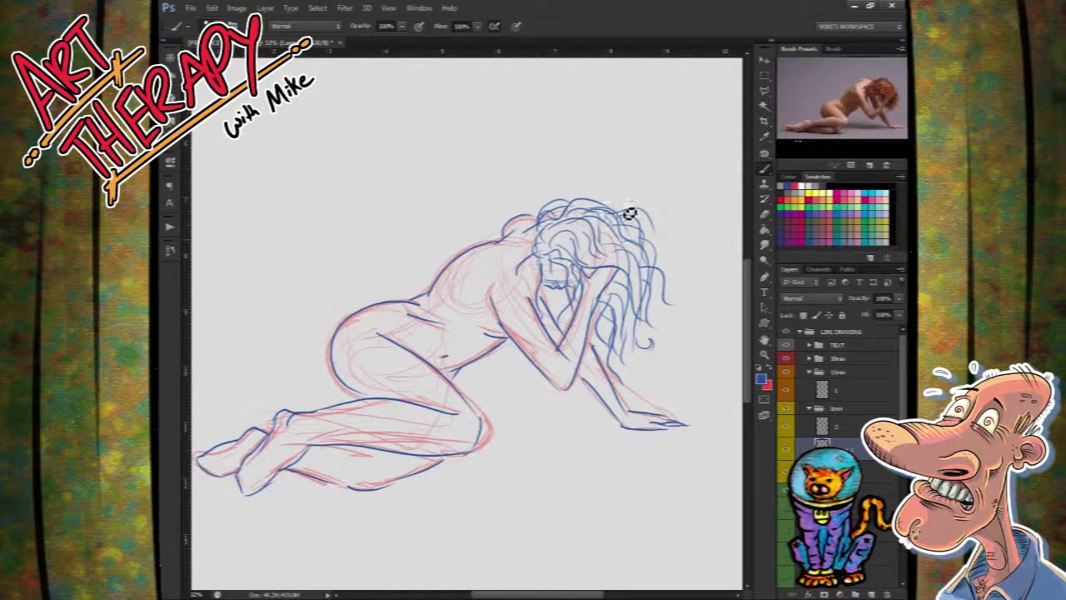
pyautogui.moveTo(551, 246)
pyautogui.mouseDown()
pyautogui.moveTo(524, 237)
pyautogui.moveTo(535, 245)
pyautogui.moveTo(530, 224)
pyautogui.mouseUp()
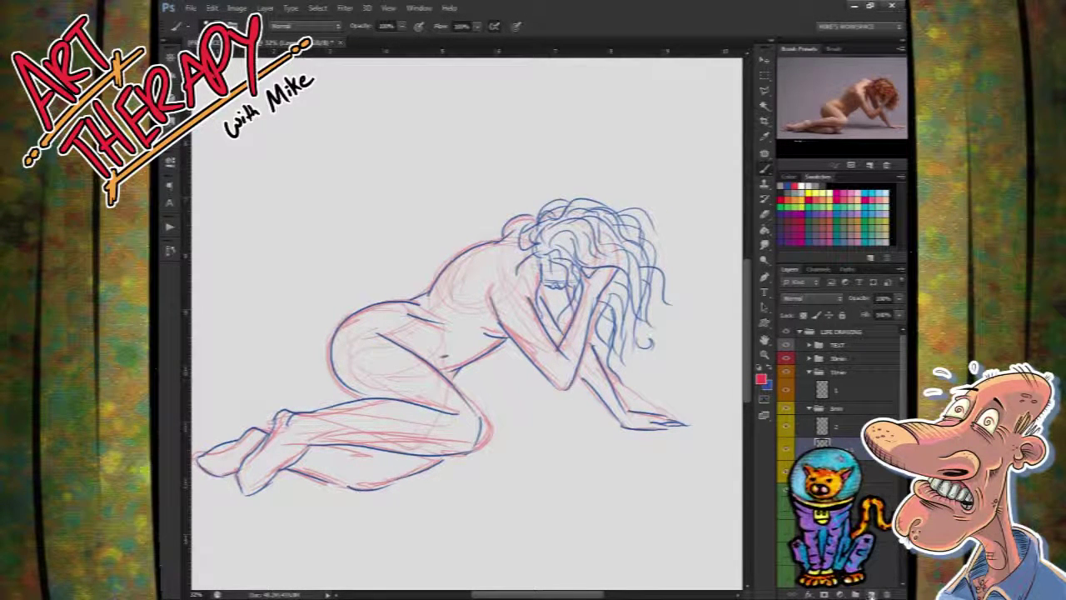
# Step: Add a new layer and block in the whole mass of hair with flat orange
pyautogui.click(872, 593)
pyautogui.click(856, 195)
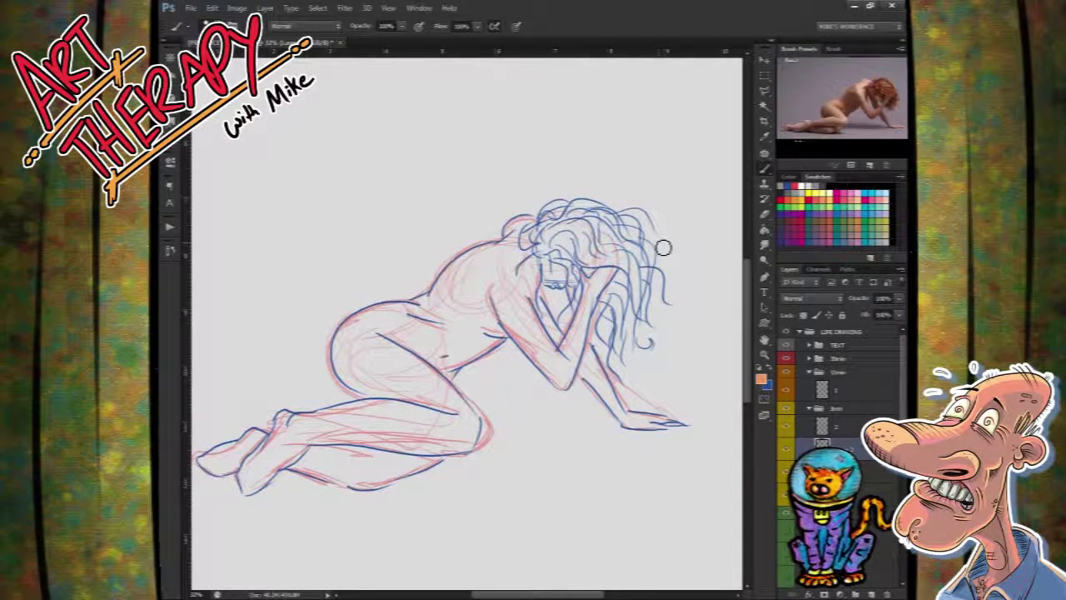
pyautogui.moveTo(573, 255)
pyautogui.mouseDown()
pyautogui.moveTo(539, 237)
pyautogui.moveTo(590, 227)
pyautogui.moveTo(580, 219)
pyautogui.moveTo(566, 249)
pyautogui.moveTo(583, 222)
pyautogui.moveTo(556, 245)
pyautogui.moveTo(594, 253)
pyautogui.moveTo(583, 242)
pyautogui.moveTo(528, 239)
pyautogui.moveTo(566, 223)
pyautogui.moveTo(543, 220)
pyautogui.moveTo(557, 218)
pyautogui.moveTo(549, 247)
pyautogui.moveTo(581, 287)
pyautogui.moveTo(577, 312)
pyautogui.moveTo(569, 261)
pyautogui.moveTo(617, 264)
pyautogui.moveTo(595, 267)
pyautogui.moveTo(632, 304)
pyautogui.moveTo(621, 282)
pyautogui.moveTo(605, 300)
pyautogui.moveTo(606, 327)
pyautogui.moveTo(617, 341)
pyautogui.moveTo(609, 313)
pyautogui.moveTo(632, 345)
pyautogui.moveTo(584, 250)
pyautogui.moveTo(605, 221)
pyautogui.moveTo(610, 234)
pyautogui.moveTo(574, 217)
pyautogui.moveTo(649, 225)
pyautogui.moveTo(603, 225)
pyautogui.moveTo(648, 241)
pyautogui.moveTo(643, 223)
pyautogui.moveTo(619, 240)
pyautogui.moveTo(627, 251)
pyautogui.moveTo(610, 235)
pyautogui.moveTo(549, 248)
pyautogui.moveTo(575, 219)
pyautogui.moveTo(568, 237)
pyautogui.moveTo(604, 218)
pyautogui.moveTo(580, 248)
pyautogui.moveTo(635, 249)
pyautogui.moveTo(630, 265)
pyautogui.moveTo(605, 253)
pyautogui.moveTo(640, 250)
pyautogui.moveTo(607, 279)
pyautogui.moveTo(615, 330)
pyautogui.moveTo(635, 291)
pyautogui.moveTo(618, 265)
pyautogui.moveTo(640, 294)
pyautogui.moveTo(633, 313)
pyautogui.moveTo(632, 263)
pyautogui.moveTo(665, 315)
pyautogui.moveTo(643, 241)
pyautogui.moveTo(627, 227)
pyautogui.moveTo(662, 256)
pyautogui.moveTo(654, 232)
pyautogui.moveTo(673, 248)
pyautogui.moveTo(640, 247)
pyautogui.moveTo(653, 321)
pyautogui.moveTo(640, 346)
pyautogui.moveTo(661, 330)
pyautogui.moveTo(633, 334)
pyautogui.moveTo(643, 341)
pyautogui.moveTo(619, 359)
pyautogui.moveTo(604, 341)
pyautogui.moveTo(625, 295)
pyautogui.moveTo(618, 318)
pyautogui.moveTo(624, 307)
pyautogui.moveTo(588, 292)
pyautogui.moveTo(576, 300)
pyautogui.moveTo(602, 313)
pyautogui.moveTo(596, 267)
pyautogui.moveTo(604, 275)
pyautogui.moveTo(593, 316)
pyautogui.moveTo(619, 249)
pyautogui.moveTo(552, 218)
pyautogui.moveTo(545, 245)
pyautogui.moveTo(550, 255)
pyautogui.moveTo(586, 214)
pyautogui.moveTo(556, 199)
pyautogui.moveTo(622, 205)
pyautogui.moveTo(645, 308)
pyautogui.mouseUp()
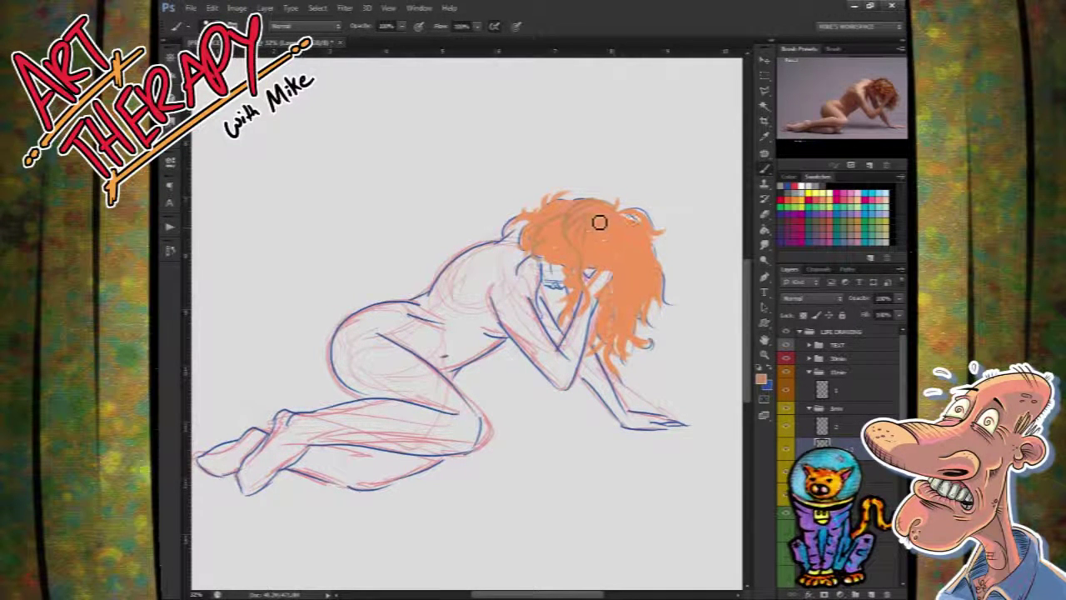
# Step: Paint muted strand lines over the orange from the crown down the outer side of the hair
pyautogui.moveTo(631, 222); pyautogui.dragTo(597, 210)
pyautogui.moveTo(637, 268); pyautogui.dragTo(626, 243)
pyautogui.moveTo(657, 293)
pyautogui.mouseDown()
pyautogui.moveTo(638, 256)
pyautogui.moveTo(640, 290)
pyautogui.moveTo(595, 243)
pyautogui.moveTo(610, 232)
pyautogui.moveTo(602, 226)
pyautogui.moveTo(614, 277)
pyautogui.mouseUp()
pyautogui.moveTo(603, 234); pyautogui.dragTo(617, 318)
pyautogui.moveTo(620, 269)
pyautogui.mouseDown()
pyautogui.moveTo(643, 218)
pyautogui.moveTo(619, 210)
pyautogui.moveTo(664, 233)
pyautogui.moveTo(618, 213)
pyautogui.moveTo(651, 220)
pyautogui.moveTo(631, 238)
pyautogui.mouseUp()
pyautogui.moveTo(663, 276)
pyautogui.mouseDown()
pyautogui.moveTo(648, 248)
pyautogui.moveTo(668, 302)
pyautogui.mouseUp()
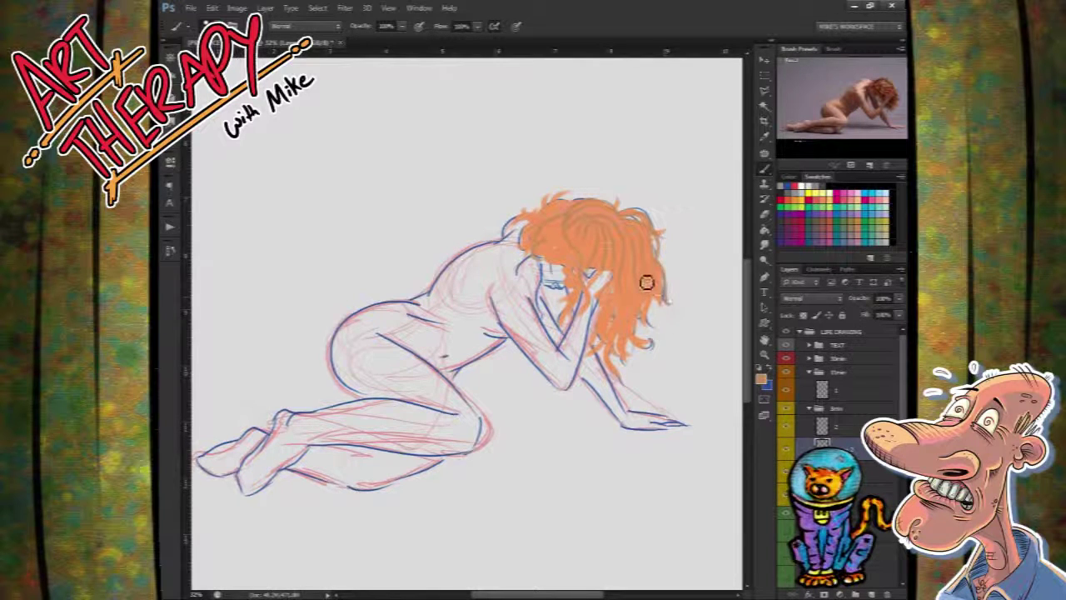
# Step: Paint strand lines through the hanging locks beside the forearm and the hair falling over the forehead
pyautogui.moveTo(649, 264); pyautogui.dragTo(640, 288)
pyautogui.moveTo(619, 289); pyautogui.dragTo(615, 285)
pyautogui.moveTo(594, 342); pyautogui.dragTo(608, 343)
pyautogui.moveTo(612, 288); pyautogui.dragTo(596, 337)
pyautogui.moveTo(619, 296)
pyautogui.mouseDown()
pyautogui.moveTo(606, 347)
pyautogui.moveTo(607, 323)
pyautogui.moveTo(565, 255)
pyautogui.mouseUp()
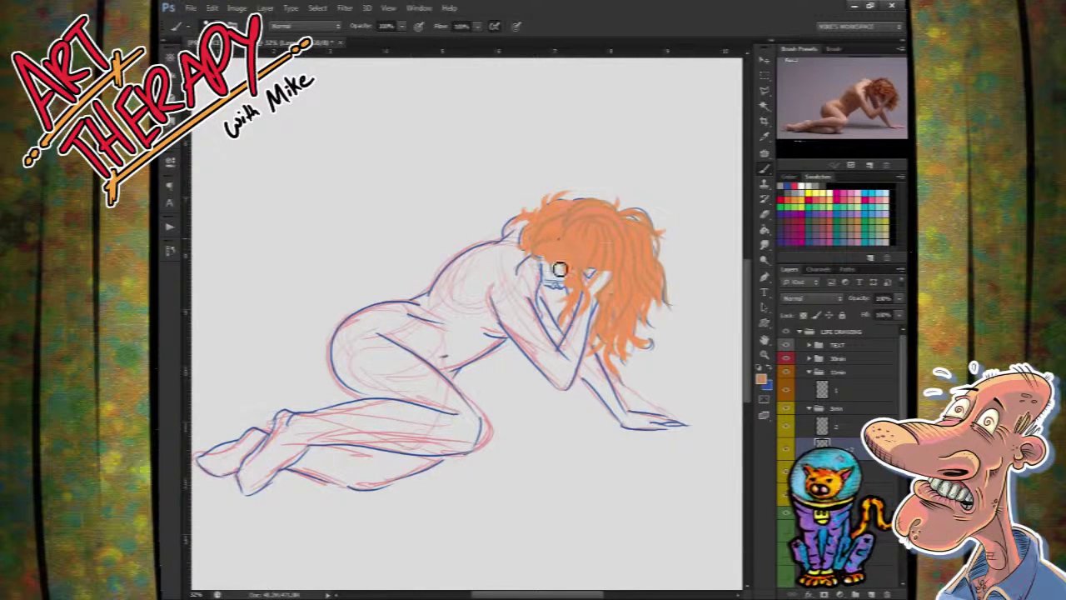
pyautogui.moveTo(562, 239)
pyautogui.mouseDown()
pyautogui.moveTo(554, 274)
pyautogui.moveTo(565, 250)
pyautogui.moveTo(568, 265)
pyautogui.moveTo(580, 263)
pyautogui.moveTo(568, 252)
pyautogui.moveTo(570, 265)
pyautogui.moveTo(589, 270)
pyautogui.moveTo(580, 260)
pyautogui.moveTo(579, 302)
pyautogui.moveTo(595, 326)
pyautogui.moveTo(583, 289)
pyautogui.moveTo(566, 324)
pyautogui.moveTo(586, 298)
pyautogui.mouseUp()
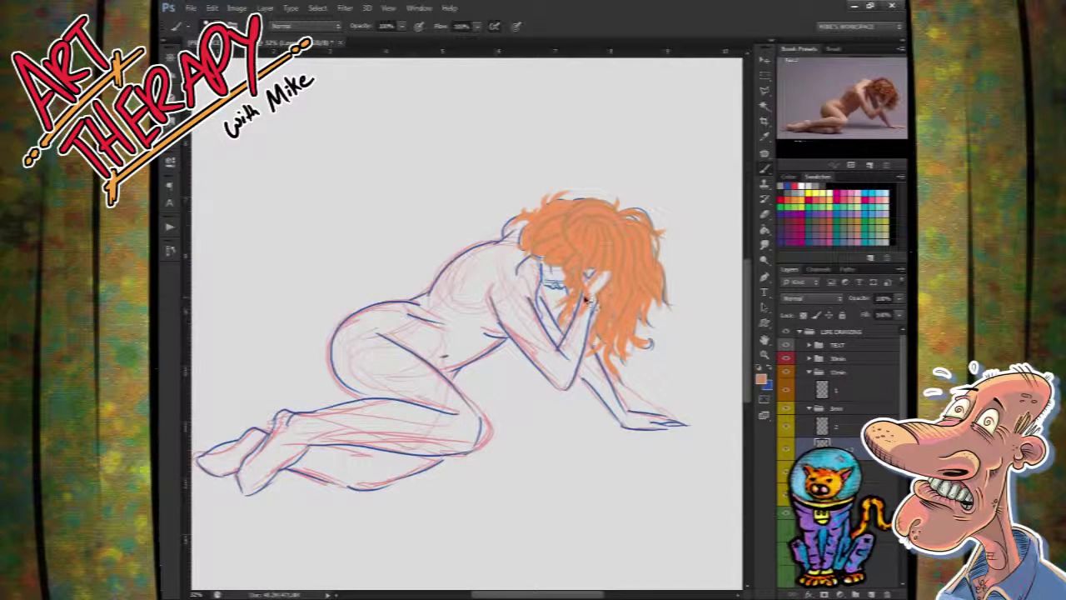
# Step: Refine the lock beside the raised hand and add strand lines over the forehead, crown and nape
pyautogui.moveTo(581, 298); pyautogui.dragTo(584, 299)
pyautogui.moveTo(566, 359)
pyautogui.mouseDown()
pyautogui.moveTo(588, 302)
pyautogui.moveTo(579, 270)
pyautogui.moveTo(583, 357)
pyautogui.moveTo(596, 334)
pyautogui.moveTo(588, 291)
pyautogui.mouseUp()
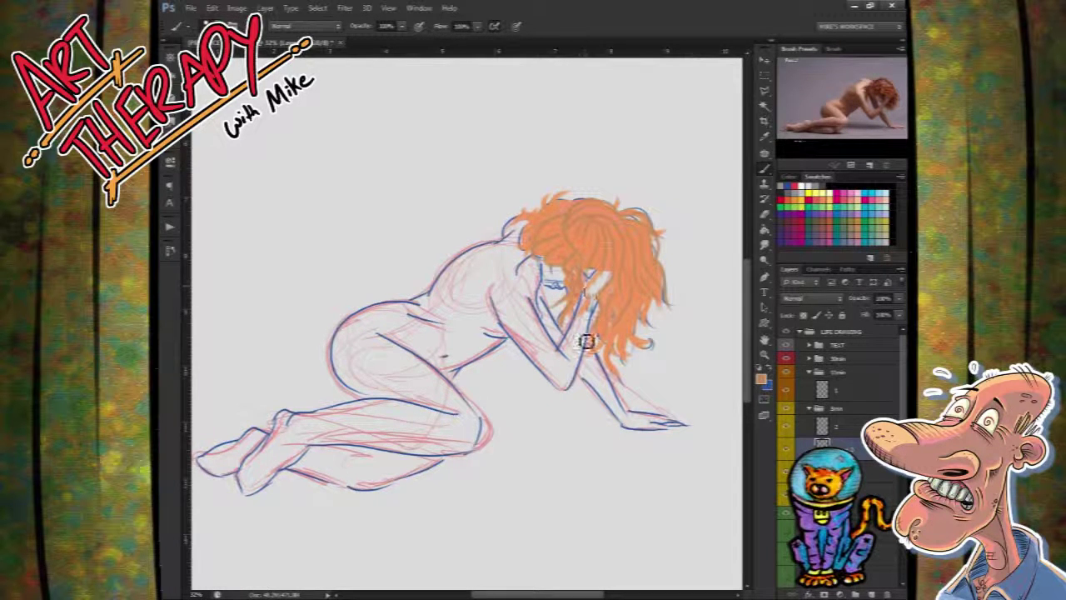
pyautogui.moveTo(558, 241)
pyautogui.mouseDown()
pyautogui.moveTo(538, 267)
pyautogui.moveTo(572, 269)
pyautogui.moveTo(570, 244)
pyautogui.moveTo(544, 272)
pyautogui.moveTo(573, 266)
pyautogui.moveTo(564, 250)
pyautogui.moveTo(573, 243)
pyautogui.moveTo(538, 271)
pyautogui.moveTo(555, 286)
pyautogui.moveTo(578, 251)
pyautogui.moveTo(546, 272)
pyautogui.moveTo(540, 323)
pyautogui.moveTo(565, 262)
pyautogui.mouseUp()
pyautogui.moveTo(573, 221)
pyautogui.mouseDown()
pyautogui.moveTo(548, 269)
pyautogui.moveTo(550, 230)
pyautogui.moveTo(558, 268)
pyautogui.moveTo(551, 255)
pyautogui.mouseUp()
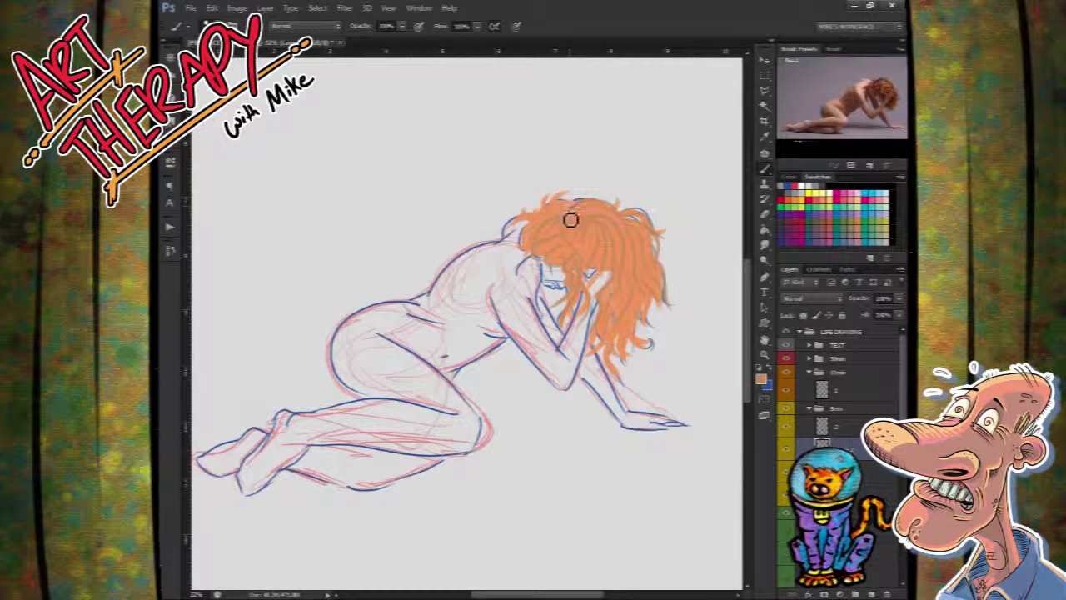
pyautogui.moveTo(557, 209); pyautogui.dragTo(590, 210)
pyautogui.moveTo(536, 229)
pyautogui.mouseDown()
pyautogui.moveTo(555, 195)
pyautogui.moveTo(540, 234)
pyautogui.moveTo(553, 225)
pyautogui.moveTo(518, 256)
pyautogui.mouseUp()
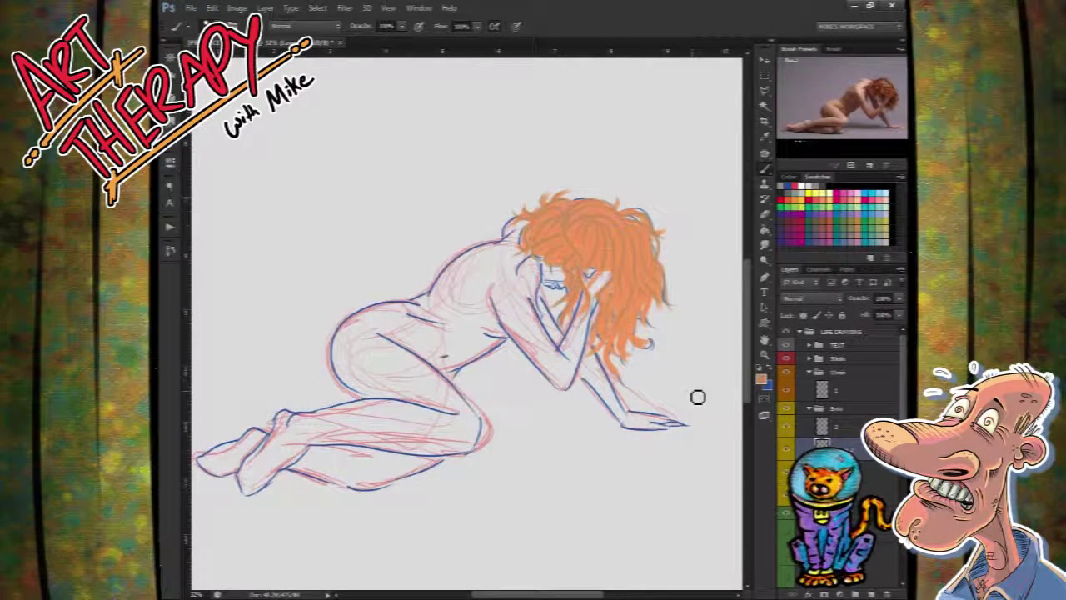
# Step: Add a new layer, pick a light peach colour and begin highlight strands on the crown of the hair
pyautogui.scroll(1, 698, 396)
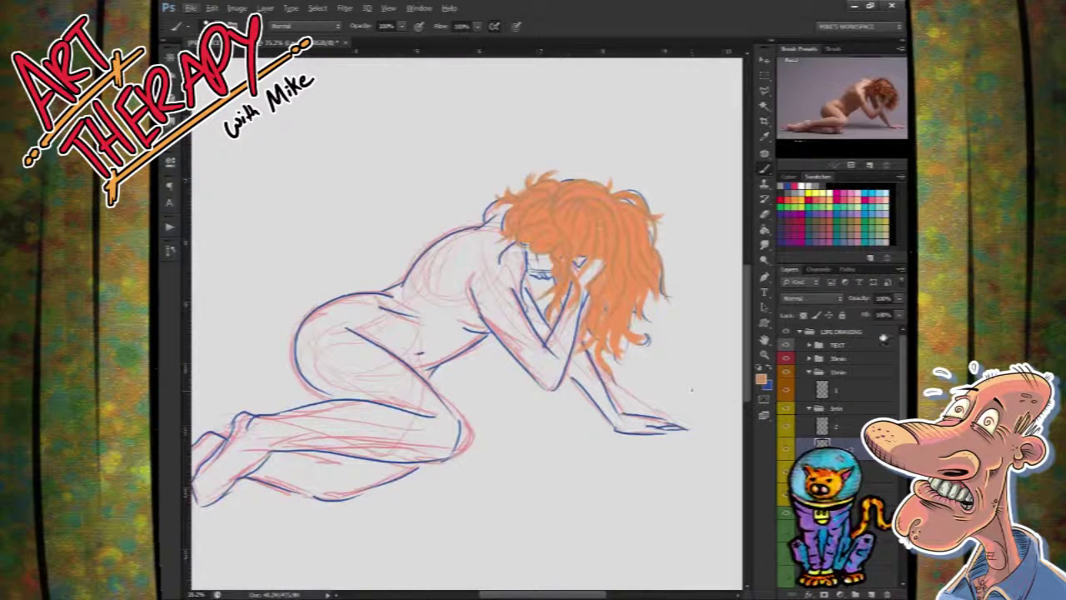
pyautogui.click(874, 595)
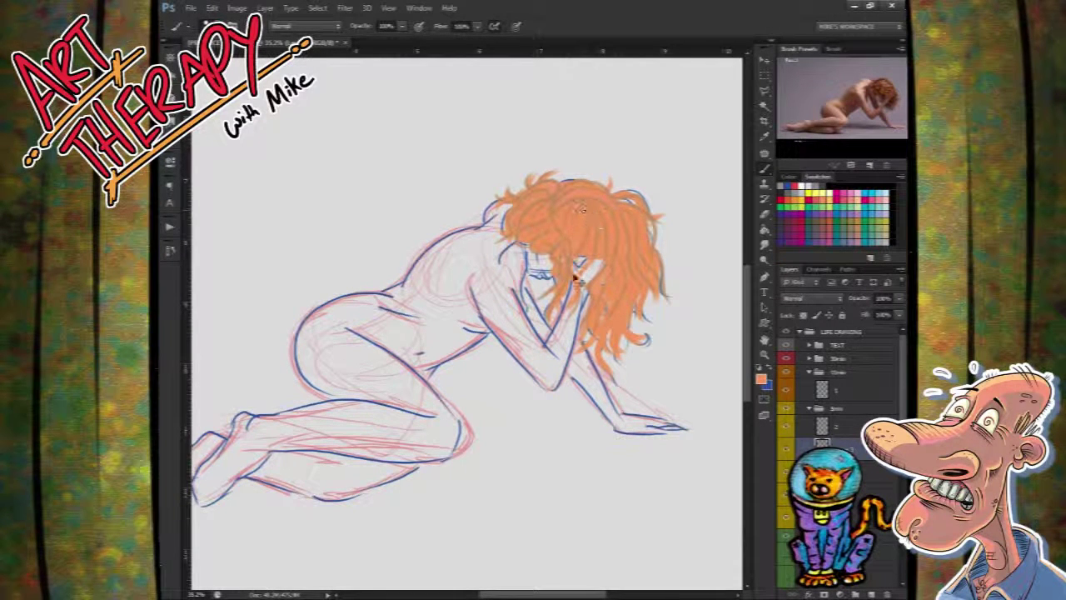
pyautogui.click(865, 204)
pyautogui.moveTo(557, 210); pyautogui.dragTo(590, 191)
pyautogui.hotkey('ctrl', 'z')
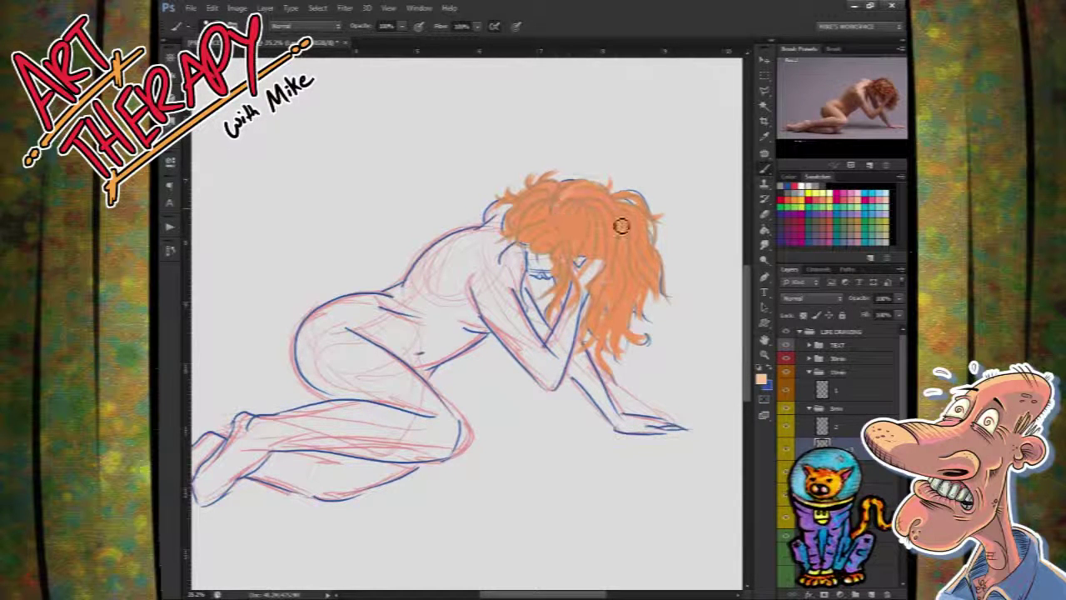
pyautogui.moveTo(589, 190)
pyautogui.mouseDown()
pyautogui.moveTo(563, 198)
pyautogui.moveTo(616, 191)
pyautogui.moveTo(632, 219)
pyautogui.moveTo(612, 184)
pyautogui.moveTo(564, 197)
pyautogui.moveTo(650, 197)
pyautogui.moveTo(583, 206)
pyautogui.mouseUp()
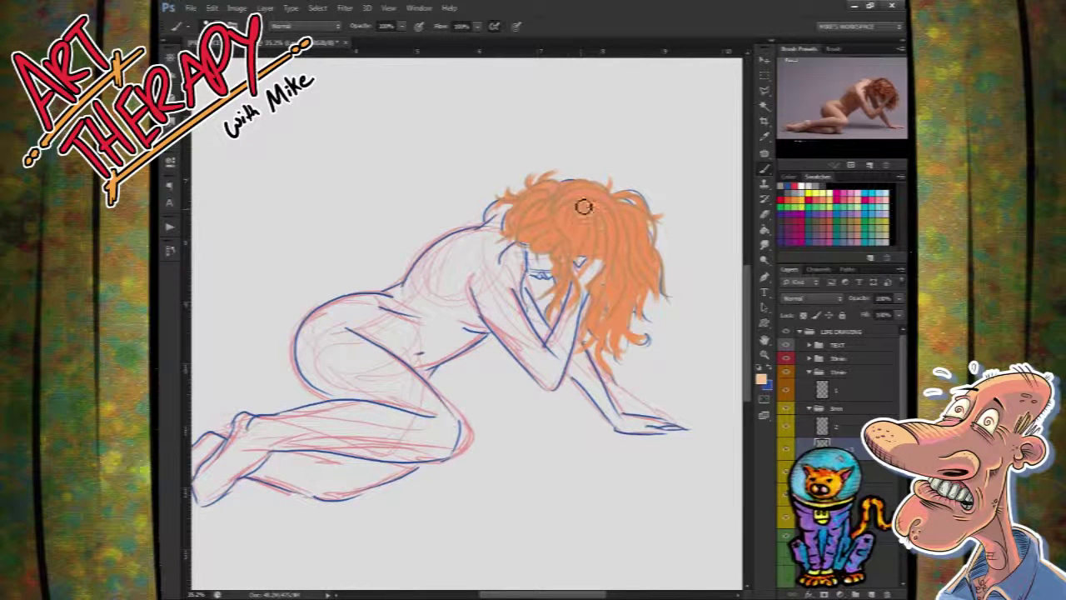
# Step: Paint light peach highlight strands from the crown through the hanging locks, forehead hair and nape
pyautogui.moveTo(594, 239)
pyautogui.mouseDown()
pyautogui.moveTo(574, 224)
pyautogui.moveTo(617, 209)
pyautogui.mouseUp()
pyautogui.moveTo(582, 211)
pyautogui.mouseDown()
pyautogui.moveTo(562, 241)
pyautogui.moveTo(583, 219)
pyautogui.mouseUp()
pyautogui.moveTo(582, 257)
pyautogui.mouseDown()
pyautogui.moveTo(585, 212)
pyautogui.moveTo(578, 260)
pyautogui.moveTo(592, 211)
pyautogui.moveTo(587, 281)
pyautogui.moveTo(609, 244)
pyautogui.moveTo(601, 209)
pyautogui.moveTo(593, 209)
pyautogui.moveTo(621, 288)
pyautogui.moveTo(615, 229)
pyautogui.moveTo(598, 217)
pyautogui.moveTo(595, 284)
pyautogui.moveTo(586, 196)
pyautogui.moveTo(562, 218)
pyautogui.moveTo(629, 233)
pyautogui.moveTo(617, 211)
pyautogui.moveTo(560, 215)
pyautogui.moveTo(619, 205)
pyautogui.moveTo(616, 217)
pyautogui.moveTo(577, 202)
pyautogui.moveTo(559, 216)
pyautogui.moveTo(626, 228)
pyautogui.moveTo(570, 195)
pyautogui.moveTo(631, 227)
pyautogui.moveTo(604, 203)
pyautogui.moveTo(562, 201)
pyautogui.moveTo(660, 225)
pyautogui.moveTo(631, 231)
pyautogui.moveTo(618, 216)
pyautogui.moveTo(654, 320)
pyautogui.mouseUp()
pyautogui.moveTo(626, 201); pyautogui.dragTo(645, 211)
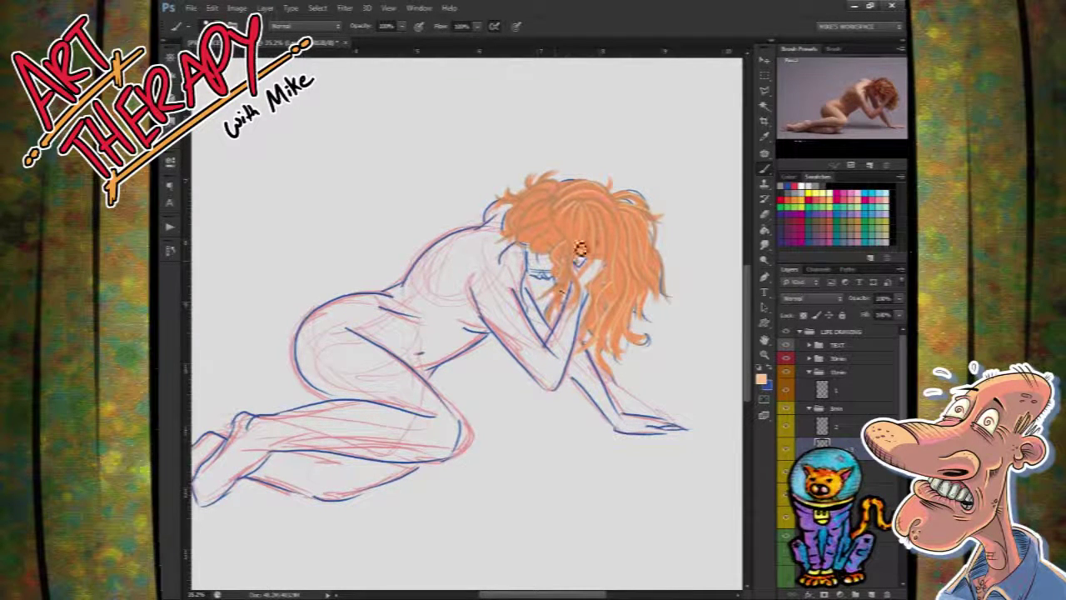
pyautogui.moveTo(563, 205); pyautogui.dragTo(588, 265)
pyautogui.moveTo(561, 202); pyautogui.dragTo(598, 263)
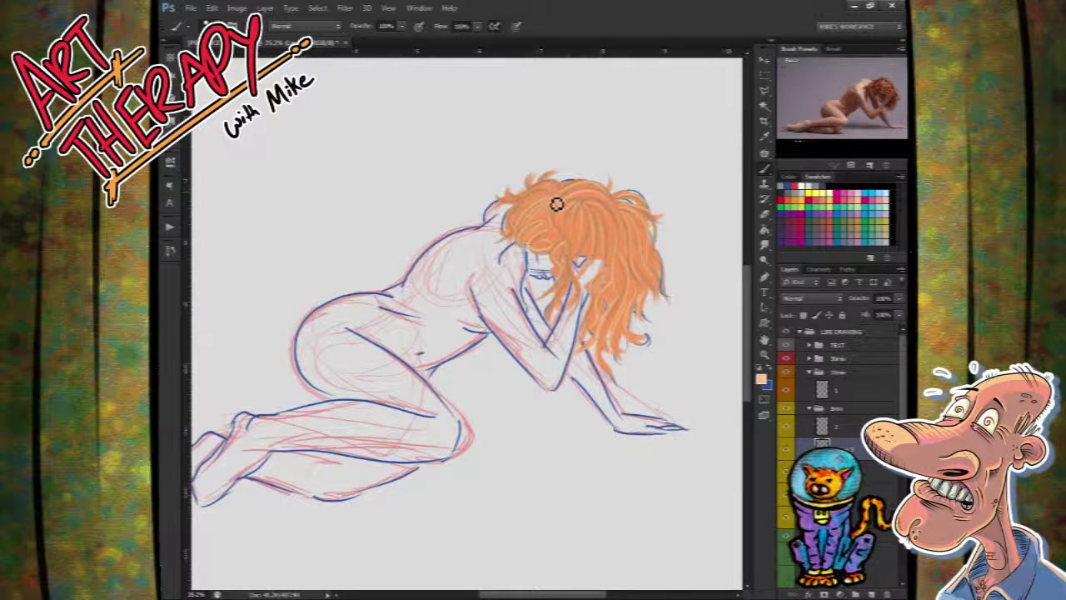
pyautogui.moveTo(556, 198)
pyautogui.mouseDown()
pyautogui.moveTo(523, 211)
pyautogui.moveTo(528, 196)
pyautogui.mouseUp()
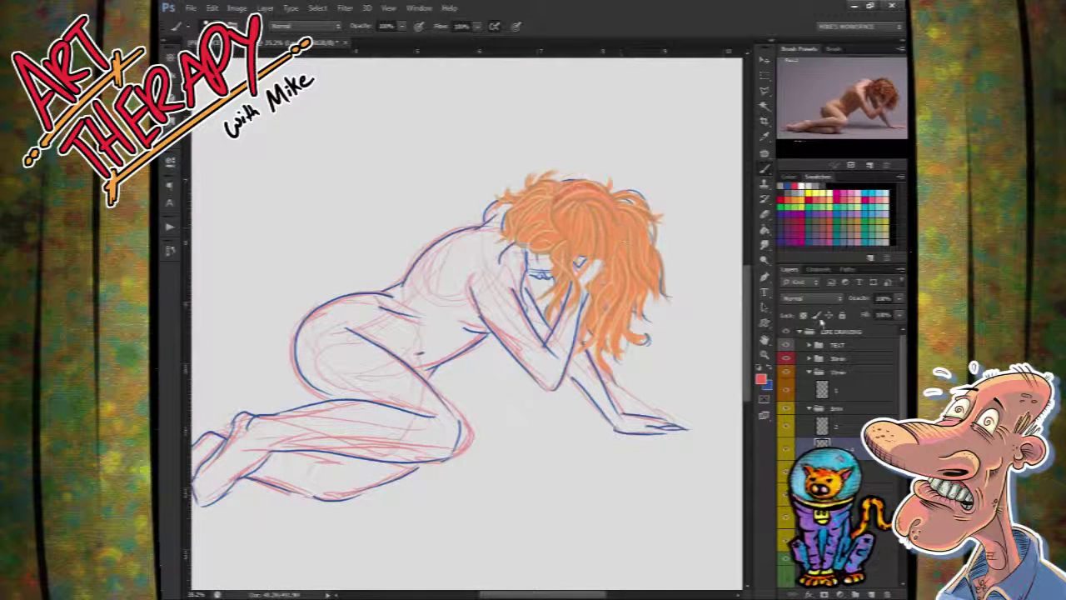
# Step: Set the layer opacity to 50% and paint red strands down the outer side and hanging locks of the hair
pyautogui.click(883, 299)
pyautogui.write('50')
pyautogui.press('Return')
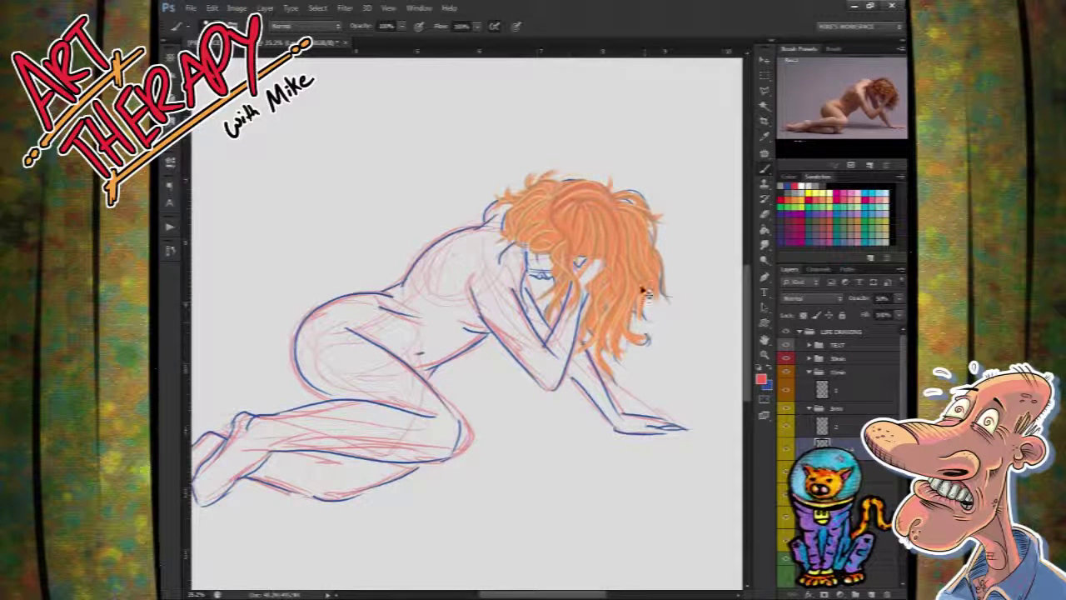
pyautogui.moveTo(622, 230)
pyautogui.mouseDown()
pyautogui.moveTo(643, 314)
pyautogui.moveTo(597, 282)
pyautogui.mouseUp()
pyautogui.moveTo(636, 212); pyautogui.dragTo(664, 290)
pyautogui.moveTo(633, 198)
pyautogui.mouseDown()
pyautogui.moveTo(655, 222)
pyautogui.moveTo(648, 203)
pyautogui.moveTo(559, 203)
pyautogui.moveTo(551, 185)
pyautogui.moveTo(559, 203)
pyautogui.moveTo(517, 236)
pyautogui.moveTo(553, 221)
pyautogui.moveTo(553, 209)
pyautogui.moveTo(561, 240)
pyautogui.moveTo(538, 245)
pyautogui.moveTo(548, 248)
pyautogui.moveTo(550, 228)
pyautogui.moveTo(525, 234)
pyautogui.moveTo(560, 189)
pyautogui.moveTo(547, 187)
pyautogui.moveTo(529, 217)
pyautogui.moveTo(512, 196)
pyautogui.moveTo(554, 182)
pyautogui.moveTo(597, 195)
pyautogui.moveTo(576, 241)
pyautogui.moveTo(540, 246)
pyautogui.moveTo(537, 256)
pyautogui.moveTo(560, 241)
pyautogui.moveTo(574, 248)
pyautogui.moveTo(546, 304)
pyautogui.moveTo(583, 271)
pyautogui.moveTo(574, 256)
pyautogui.moveTo(567, 292)
pyautogui.moveTo(572, 278)
pyautogui.moveTo(570, 308)
pyautogui.moveTo(573, 276)
pyautogui.moveTo(577, 308)
pyautogui.moveTo(600, 227)
pyautogui.moveTo(593, 215)
pyautogui.moveTo(580, 277)
pyautogui.moveTo(645, 288)
pyautogui.moveTo(598, 246)
pyautogui.moveTo(571, 301)
pyautogui.moveTo(630, 294)
pyautogui.moveTo(612, 275)
pyautogui.moveTo(639, 254)
pyautogui.moveTo(605, 273)
pyautogui.moveTo(626, 309)
pyautogui.moveTo(627, 279)
pyautogui.moveTo(622, 266)
pyautogui.moveTo(601, 337)
pyautogui.mouseUp()
pyautogui.moveTo(642, 259); pyautogui.dragTo(635, 307)
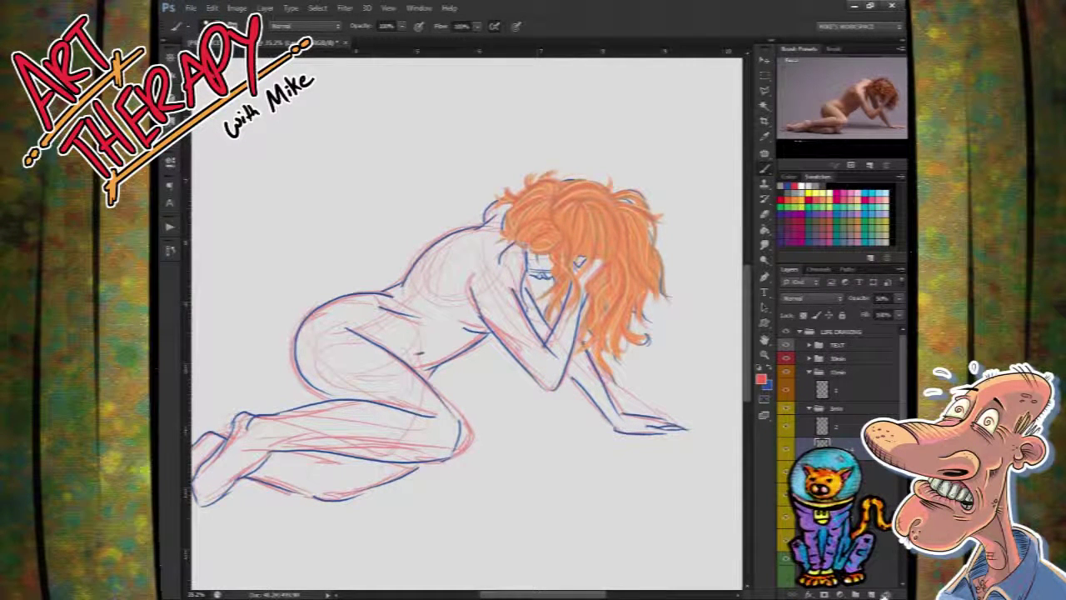
# Step: Add a new low-opacity layer and paint dark red shading over the forehead hair and hanging locks
pyautogui.click(873, 596)
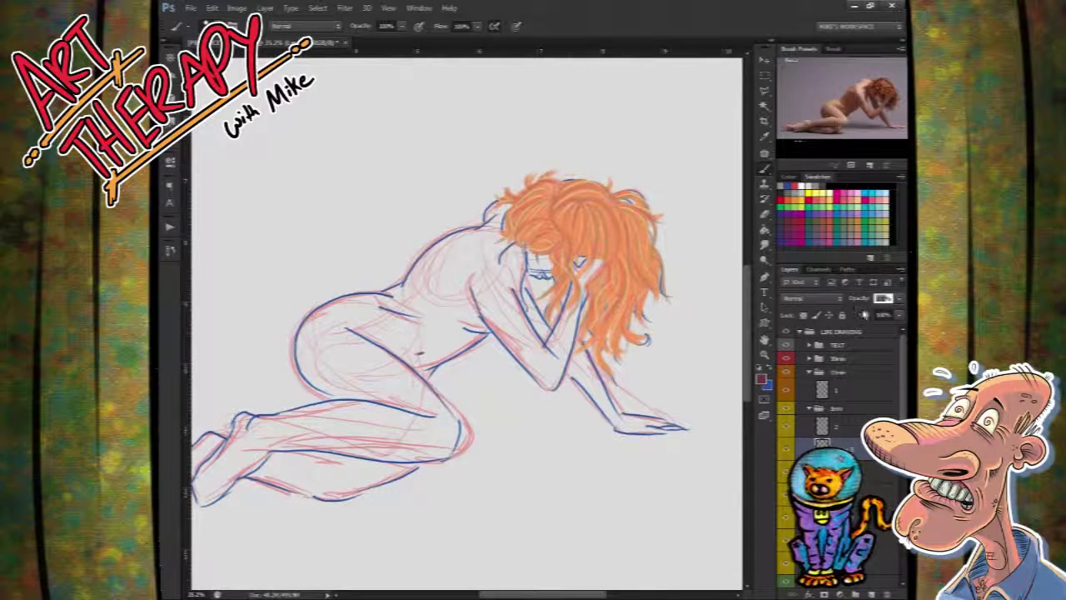
pyautogui.moveTo(559, 227)
pyautogui.mouseDown()
pyautogui.moveTo(526, 207)
pyautogui.moveTo(563, 193)
pyautogui.moveTo(514, 215)
pyautogui.moveTo(551, 196)
pyautogui.moveTo(524, 201)
pyautogui.moveTo(596, 197)
pyautogui.moveTo(570, 190)
pyautogui.moveTo(554, 226)
pyautogui.moveTo(554, 198)
pyautogui.moveTo(557, 218)
pyautogui.moveTo(551, 203)
pyautogui.moveTo(513, 234)
pyautogui.moveTo(532, 210)
pyautogui.moveTo(526, 221)
pyautogui.moveTo(593, 243)
pyautogui.moveTo(559, 218)
pyautogui.moveTo(579, 234)
pyautogui.moveTo(565, 221)
pyautogui.moveTo(593, 218)
pyautogui.moveTo(554, 215)
pyautogui.moveTo(588, 267)
pyautogui.moveTo(556, 218)
pyautogui.moveTo(576, 248)
pyautogui.moveTo(577, 260)
pyautogui.moveTo(560, 221)
pyautogui.moveTo(581, 283)
pyautogui.mouseUp()
pyautogui.moveTo(563, 241)
pyautogui.mouseDown()
pyautogui.moveTo(546, 254)
pyautogui.moveTo(559, 237)
pyautogui.moveTo(570, 275)
pyautogui.moveTo(588, 248)
pyautogui.moveTo(584, 268)
pyautogui.moveTo(607, 255)
pyautogui.moveTo(577, 280)
pyautogui.moveTo(599, 264)
pyautogui.moveTo(590, 209)
pyautogui.moveTo(577, 210)
pyautogui.moveTo(625, 252)
pyautogui.moveTo(608, 276)
pyautogui.moveTo(611, 250)
pyautogui.moveTo(588, 283)
pyautogui.moveTo(540, 252)
pyautogui.moveTo(557, 233)
pyautogui.moveTo(523, 222)
pyautogui.moveTo(541, 210)
pyautogui.mouseUp()
pyautogui.moveTo(616, 282)
pyautogui.mouseDown()
pyautogui.moveTo(588, 342)
pyautogui.moveTo(625, 279)
pyautogui.moveTo(617, 268)
pyautogui.moveTo(646, 298)
pyautogui.moveTo(636, 243)
pyautogui.moveTo(624, 238)
pyautogui.moveTo(646, 294)
pyautogui.moveTo(638, 231)
pyautogui.moveTo(649, 304)
pyautogui.moveTo(633, 278)
pyautogui.moveTo(606, 345)
pyautogui.moveTo(631, 292)
pyautogui.moveTo(623, 334)
pyautogui.moveTo(638, 288)
pyautogui.moveTo(645, 354)
pyautogui.moveTo(638, 223)
pyautogui.moveTo(651, 278)
pyautogui.moveTo(652, 243)
pyautogui.moveTo(619, 201)
pyautogui.moveTo(651, 204)
pyautogui.moveTo(622, 203)
pyautogui.moveTo(646, 215)
pyautogui.moveTo(622, 203)
pyautogui.moveTo(655, 224)
pyautogui.moveTo(658, 280)
pyautogui.moveTo(649, 249)
pyautogui.moveTo(590, 227)
pyautogui.moveTo(597, 239)
pyautogui.moveTo(591, 217)
pyautogui.moveTo(603, 244)
pyautogui.moveTo(595, 214)
pyautogui.moveTo(582, 291)
pyautogui.moveTo(607, 219)
pyautogui.moveTo(606, 298)
pyautogui.moveTo(607, 248)
pyautogui.moveTo(586, 283)
pyautogui.moveTo(606, 221)
pyautogui.moveTo(579, 218)
pyautogui.moveTo(569, 232)
pyautogui.moveTo(588, 210)
pyautogui.moveTo(572, 219)
pyautogui.moveTo(571, 208)
pyautogui.moveTo(568, 242)
pyautogui.moveTo(566, 209)
pyautogui.moveTo(560, 229)
pyautogui.moveTo(569, 214)
pyautogui.moveTo(552, 206)
pyautogui.moveTo(531, 220)
pyautogui.moveTo(553, 207)
pyautogui.moveTo(532, 217)
pyautogui.moveTo(559, 220)
pyautogui.moveTo(548, 235)
pyautogui.moveTo(556, 229)
pyautogui.moveTo(526, 243)
pyautogui.moveTo(535, 214)
pyautogui.moveTo(584, 287)
pyautogui.moveTo(559, 309)
pyautogui.moveTo(579, 267)
pyautogui.moveTo(615, 276)
pyautogui.moveTo(593, 339)
pyautogui.moveTo(610, 350)
pyautogui.moveTo(627, 306)
pyautogui.mouseUp()
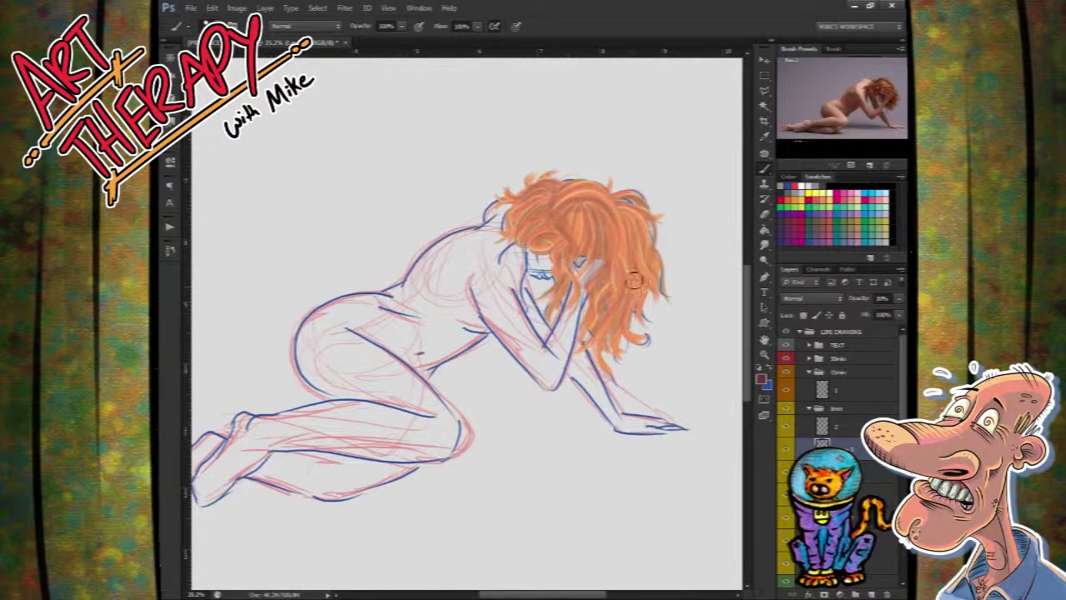
pyautogui.moveTo(624, 268); pyautogui.dragTo(612, 299)
pyautogui.moveTo(634, 243)
pyautogui.mouseDown()
pyautogui.moveTo(649, 298)
pyautogui.moveTo(613, 346)
pyautogui.mouseUp()
# Step: Extend the dark red shading along the outer edge of the hair, the crown and the forehead
pyautogui.moveTo(644, 284); pyautogui.dragTo(626, 324)
pyautogui.moveTo(631, 209)
pyautogui.mouseDown()
pyautogui.moveTo(655, 232)
pyautogui.moveTo(634, 221)
pyautogui.moveTo(644, 261)
pyautogui.moveTo(622, 216)
pyautogui.moveTo(631, 272)
pyautogui.moveTo(620, 213)
pyautogui.moveTo(635, 286)
pyautogui.moveTo(649, 243)
pyautogui.moveTo(656, 249)
pyautogui.moveTo(649, 219)
pyautogui.moveTo(666, 283)
pyautogui.mouseUp()
pyautogui.moveTo(561, 201)
pyautogui.mouseDown()
pyautogui.moveTo(604, 204)
pyautogui.moveTo(545, 196)
pyautogui.moveTo(523, 226)
pyautogui.moveTo(549, 209)
pyautogui.moveTo(520, 228)
pyautogui.moveTo(556, 208)
pyautogui.moveTo(548, 240)
pyautogui.moveTo(554, 209)
pyautogui.moveTo(565, 275)
pyautogui.moveTo(578, 208)
pyautogui.moveTo(582, 221)
pyautogui.moveTo(601, 215)
pyautogui.moveTo(584, 214)
pyautogui.moveTo(590, 248)
pyautogui.moveTo(577, 215)
pyautogui.moveTo(569, 254)
pyautogui.moveTo(598, 212)
pyautogui.moveTo(601, 258)
pyautogui.mouseUp()
pyautogui.moveTo(595, 203)
pyautogui.mouseDown()
pyautogui.moveTo(607, 234)
pyautogui.moveTo(595, 284)
pyautogui.mouseUp()
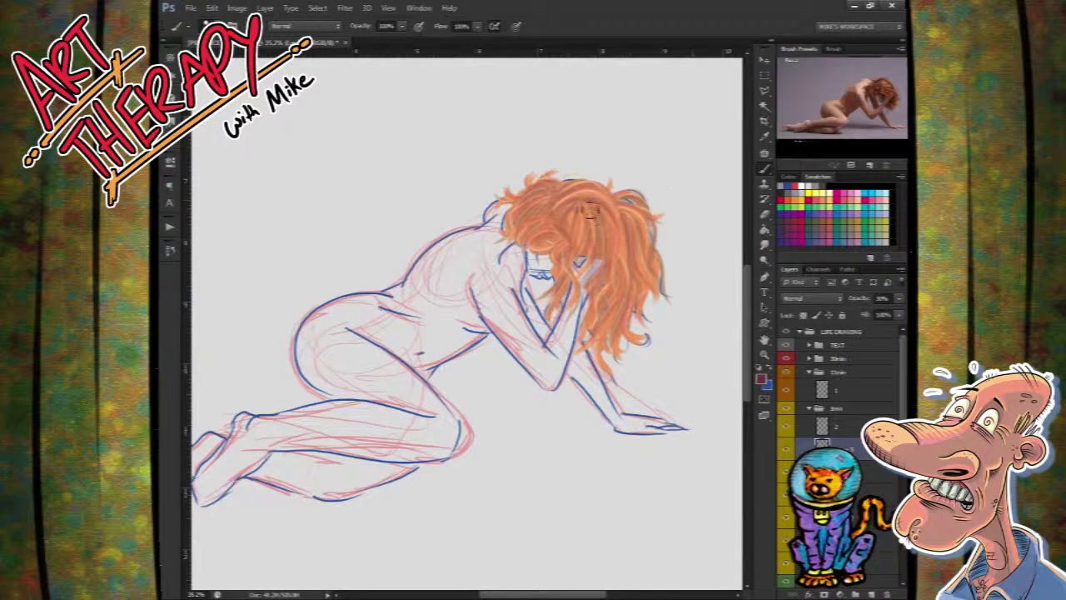
pyautogui.moveTo(558, 222)
pyautogui.mouseDown()
pyautogui.moveTo(571, 273)
pyautogui.moveTo(571, 253)
pyautogui.mouseUp()
# Step: Paint translucent muted purple shadow strands over the nape, crown and hanging locks at reduced layer opacity
pyautogui.write('50')
pyautogui.press('Return')
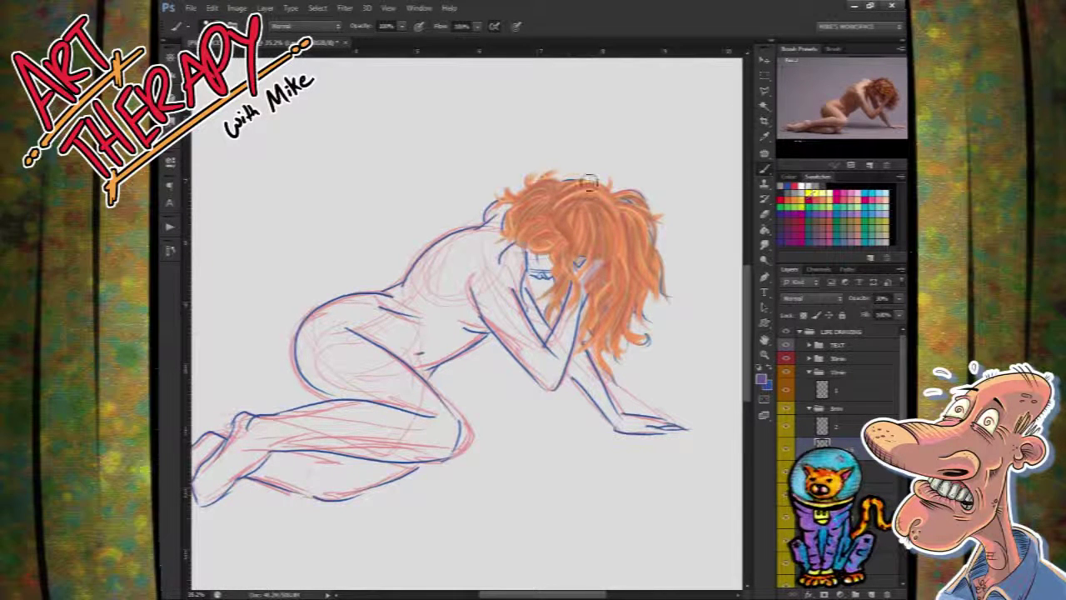
pyautogui.moveTo(529, 212)
pyautogui.mouseDown()
pyautogui.moveTo(562, 194)
pyautogui.moveTo(565, 214)
pyautogui.moveTo(581, 210)
pyautogui.mouseUp()
pyautogui.moveTo(555, 211)
pyautogui.mouseDown()
pyautogui.moveTo(552, 235)
pyautogui.moveTo(543, 205)
pyautogui.moveTo(557, 241)
pyautogui.moveTo(538, 247)
pyautogui.moveTo(564, 246)
pyautogui.moveTo(558, 260)
pyautogui.moveTo(566, 247)
pyautogui.moveTo(556, 279)
pyautogui.moveTo(569, 249)
pyautogui.moveTo(593, 277)
pyautogui.moveTo(588, 250)
pyautogui.moveTo(580, 263)
pyautogui.moveTo(584, 216)
pyautogui.moveTo(619, 252)
pyautogui.moveTo(595, 222)
pyautogui.moveTo(584, 278)
pyautogui.moveTo(573, 271)
pyautogui.moveTo(575, 302)
pyautogui.moveTo(565, 276)
pyautogui.moveTo(556, 311)
pyautogui.moveTo(563, 255)
pyautogui.moveTo(571, 265)
pyautogui.moveTo(616, 227)
pyautogui.moveTo(601, 220)
pyautogui.moveTo(609, 281)
pyautogui.mouseUp()
pyautogui.moveTo(614, 232)
pyautogui.mouseDown()
pyautogui.moveTo(611, 320)
pyautogui.moveTo(599, 321)
pyautogui.mouseUp()
pyautogui.moveTo(633, 263); pyautogui.dragTo(633, 312)
pyautogui.moveTo(637, 269); pyautogui.dragTo(633, 305)
pyautogui.moveTo(639, 209)
pyautogui.mouseDown()
pyautogui.moveTo(639, 258)
pyautogui.moveTo(642, 219)
pyautogui.moveTo(648, 254)
pyautogui.moveTo(588, 187)
pyautogui.moveTo(525, 200)
pyautogui.moveTo(555, 198)
pyautogui.mouseUp()
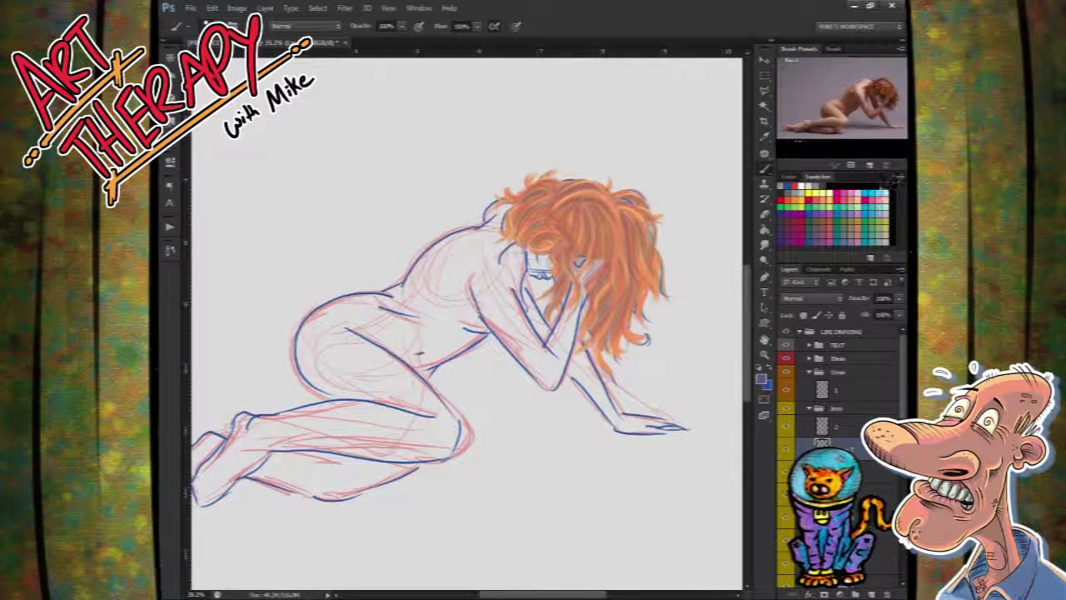
# Step: Paint fine accent strands over the crown, outer hair and forehead, switching to pale pink for the highlights
pyautogui.moveTo(597, 177)
pyautogui.mouseDown()
pyautogui.moveTo(569, 195)
pyautogui.moveTo(645, 242)
pyautogui.moveTo(583, 209)
pyautogui.moveTo(628, 232)
pyautogui.moveTo(623, 218)
pyautogui.moveTo(624, 309)
pyautogui.moveTo(635, 276)
pyautogui.moveTo(625, 305)
pyautogui.moveTo(663, 259)
pyautogui.moveTo(635, 228)
pyautogui.moveTo(658, 296)
pyautogui.mouseUp()
pyautogui.moveTo(549, 230)
pyautogui.mouseDown()
pyautogui.moveTo(566, 242)
pyautogui.moveTo(560, 217)
pyautogui.moveTo(569, 269)
pyautogui.moveTo(588, 209)
pyautogui.moveTo(601, 244)
pyautogui.moveTo(589, 274)
pyautogui.moveTo(594, 214)
pyautogui.moveTo(611, 224)
pyautogui.moveTo(607, 281)
pyautogui.moveTo(559, 203)
pyautogui.moveTo(571, 250)
pyautogui.mouseUp()
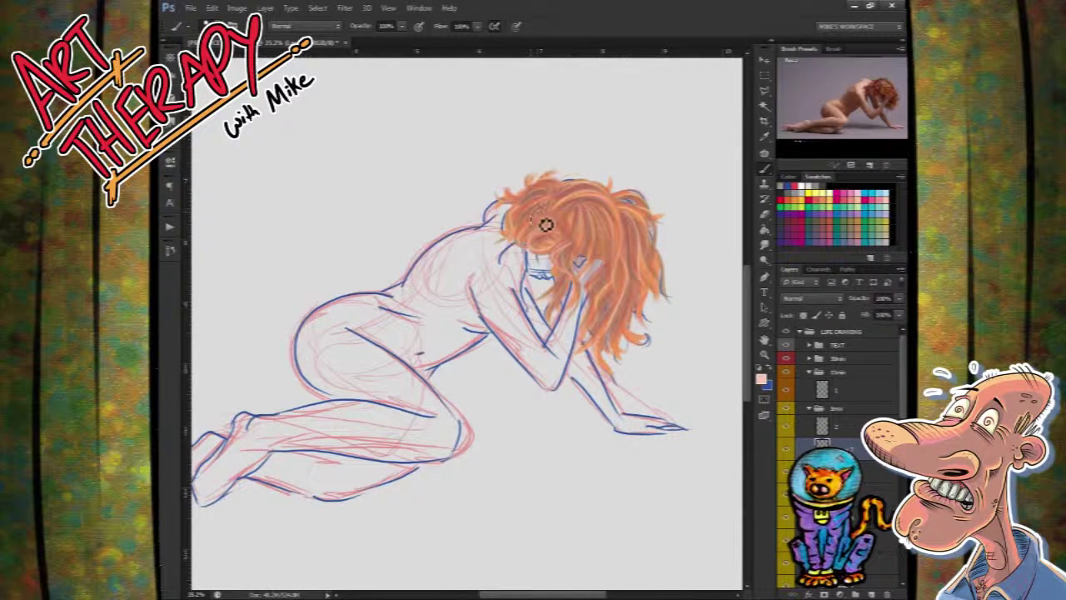
pyautogui.moveTo(529, 232)
pyautogui.mouseDown()
pyautogui.moveTo(552, 219)
pyautogui.moveTo(530, 245)
pyautogui.moveTo(555, 207)
pyautogui.moveTo(532, 221)
pyautogui.moveTo(556, 209)
pyautogui.moveTo(553, 224)
pyautogui.moveTo(553, 204)
pyautogui.moveTo(507, 247)
pyautogui.moveTo(531, 206)
pyautogui.moveTo(556, 202)
pyautogui.moveTo(545, 189)
pyautogui.moveTo(556, 197)
pyautogui.moveTo(556, 186)
pyautogui.moveTo(529, 220)
pyautogui.moveTo(526, 202)
pyautogui.moveTo(516, 204)
pyautogui.moveTo(603, 208)
pyautogui.moveTo(561, 225)
pyautogui.moveTo(581, 220)
pyautogui.moveTo(569, 236)
pyautogui.moveTo(587, 216)
pyautogui.moveTo(577, 239)
pyautogui.moveTo(591, 211)
pyautogui.moveTo(578, 238)
pyautogui.moveTo(572, 205)
pyautogui.moveTo(566, 213)
pyautogui.moveTo(620, 242)
pyautogui.mouseUp()
pyautogui.moveTo(586, 282)
pyautogui.mouseDown()
pyautogui.moveTo(556, 306)
pyautogui.moveTo(551, 327)
pyautogui.moveTo(571, 283)
pyautogui.mouseUp()
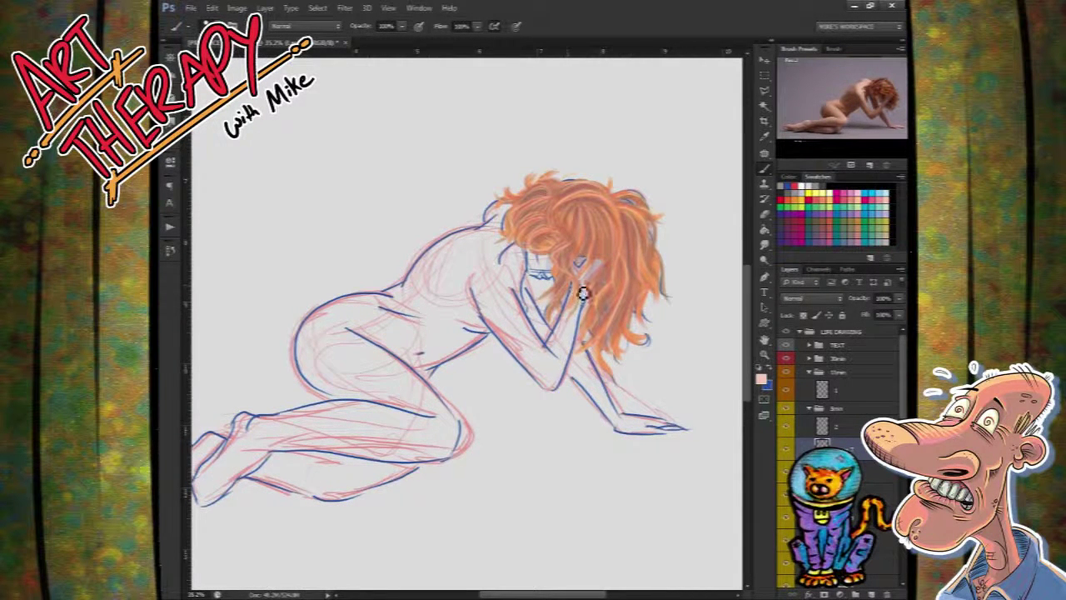
# Step: Add pale pink highlights to the hanging locks and outer hair tips, and lower the highlight layer's opacity
pyautogui.moveTo(608, 206)
pyautogui.mouseDown()
pyautogui.moveTo(625, 267)
pyautogui.moveTo(626, 254)
pyautogui.moveTo(615, 286)
pyautogui.moveTo(616, 272)
pyautogui.moveTo(599, 322)
pyautogui.mouseUp()
pyautogui.moveTo(629, 279); pyautogui.dragTo(596, 351)
pyautogui.moveTo(616, 314)
pyautogui.mouseDown()
pyautogui.moveTo(581, 363)
pyautogui.moveTo(619, 321)
pyautogui.moveTo(607, 345)
pyautogui.mouseUp()
pyautogui.moveTo(631, 384)
pyautogui.mouseDown()
pyautogui.moveTo(643, 333)
pyautogui.moveTo(632, 329)
pyautogui.moveTo(632, 363)
pyautogui.moveTo(632, 335)
pyautogui.moveTo(645, 357)
pyautogui.moveTo(633, 327)
pyautogui.moveTo(657, 334)
pyautogui.mouseUp()
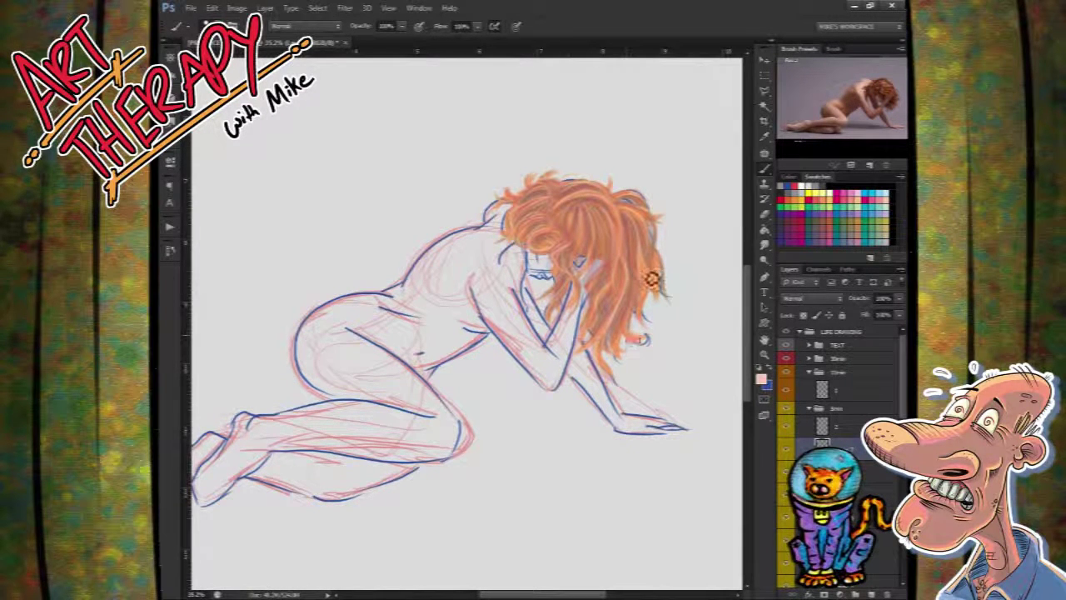
pyautogui.moveTo(637, 230); pyautogui.dragTo(635, 284)
pyautogui.moveTo(657, 257); pyautogui.dragTo(660, 289)
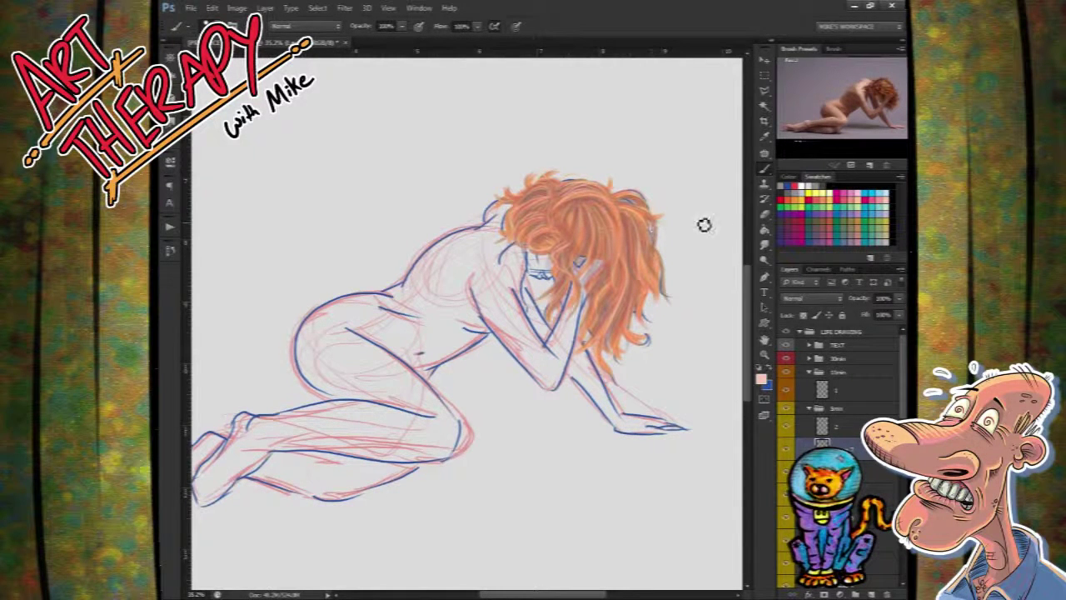
pyautogui.moveTo(894, 299); pyautogui.dragTo(848, 301)
pyautogui.write('50')
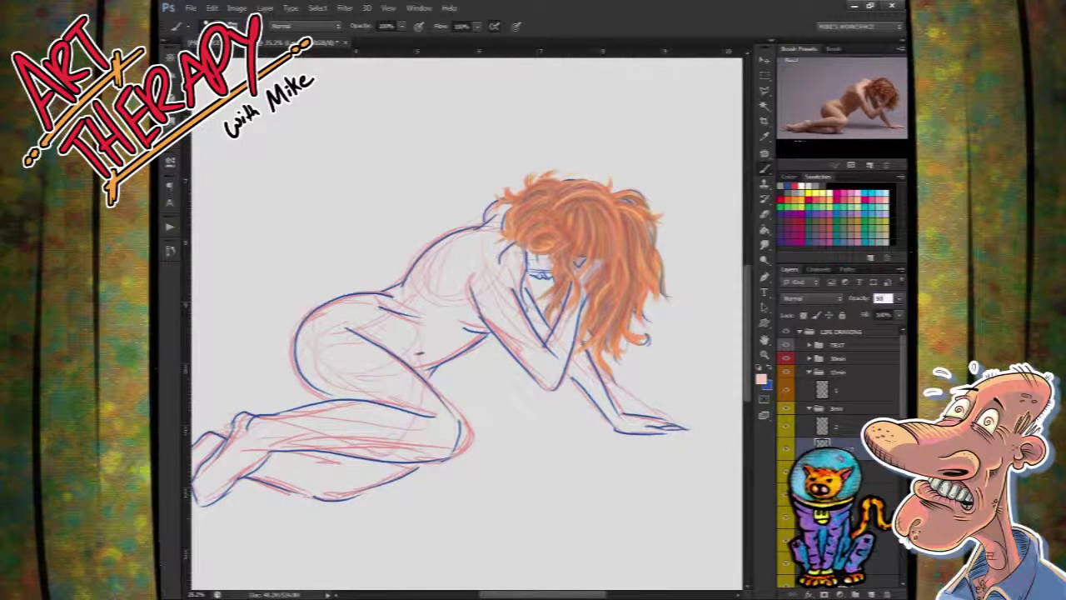
# Step: Merge the stacked hair layers into one layer and place it above the blue line art
pyautogui.scroll(-3, 841, 392)
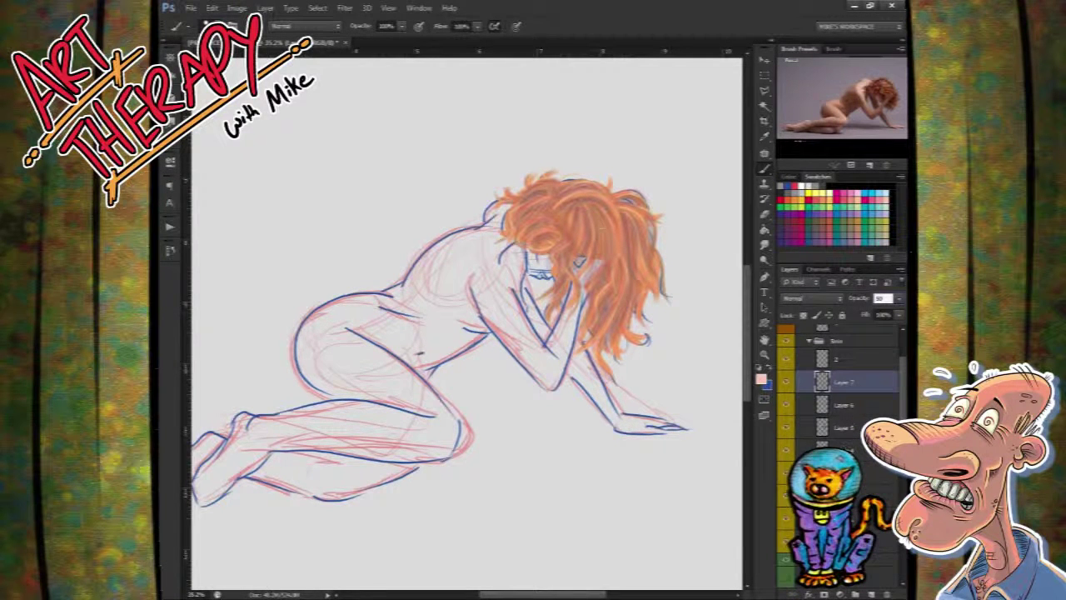
pyautogui.keyDown('shift'); pyautogui.click(849, 519); pyautogui.keyUp('shift')
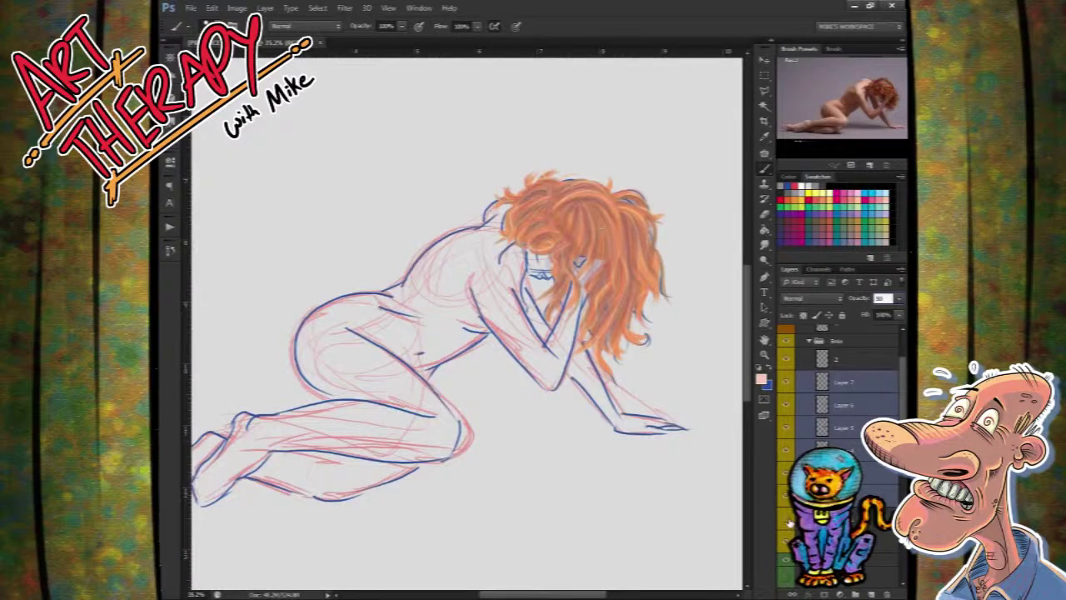
pyautogui.rightClick(850, 451)
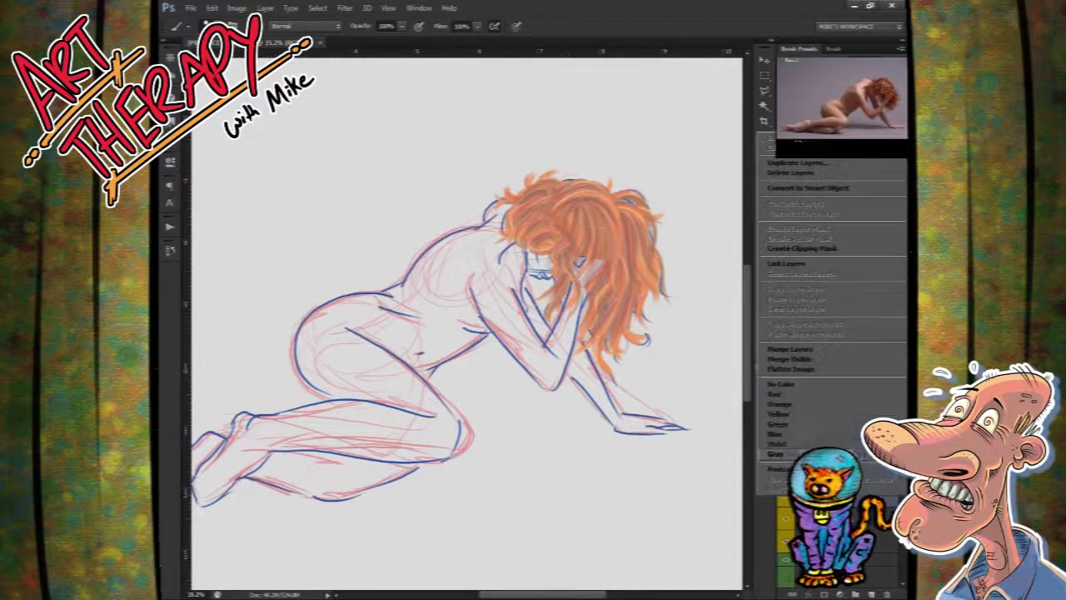
pyautogui.click(825, 352)
pyautogui.moveTo(852, 388)
pyautogui.mouseDown()
pyautogui.moveTo(854, 414)
pyautogui.moveTo(857, 375)
pyautogui.mouseUp()
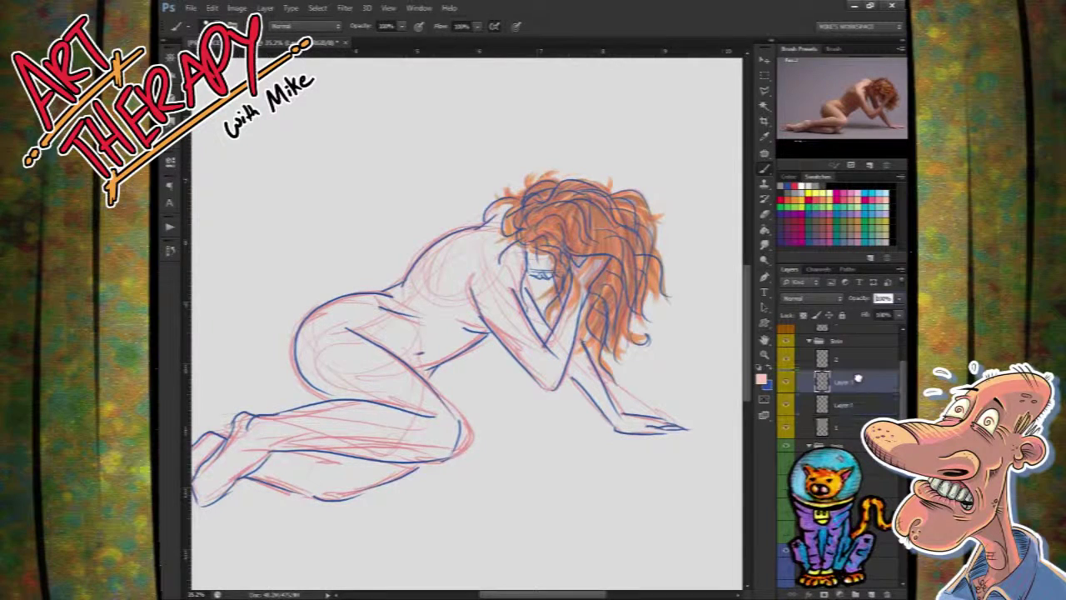
# Step: Add a new layer directly below the merged hair layer and rename the merged layer HAIR
pyautogui.click(840, 406)
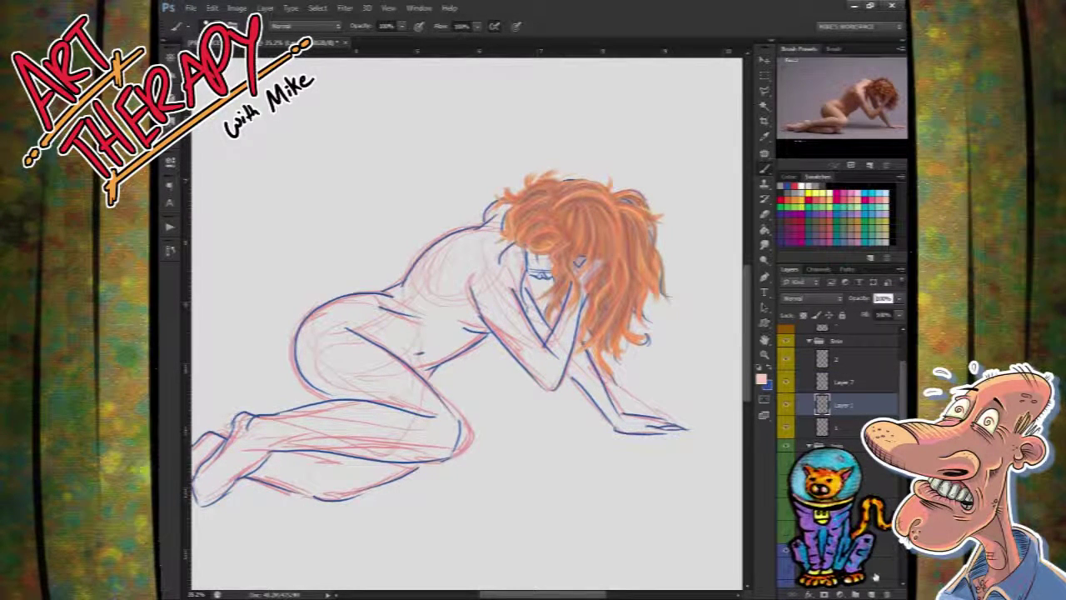
pyautogui.click(873, 596)
pyautogui.doubleClick(843, 383)
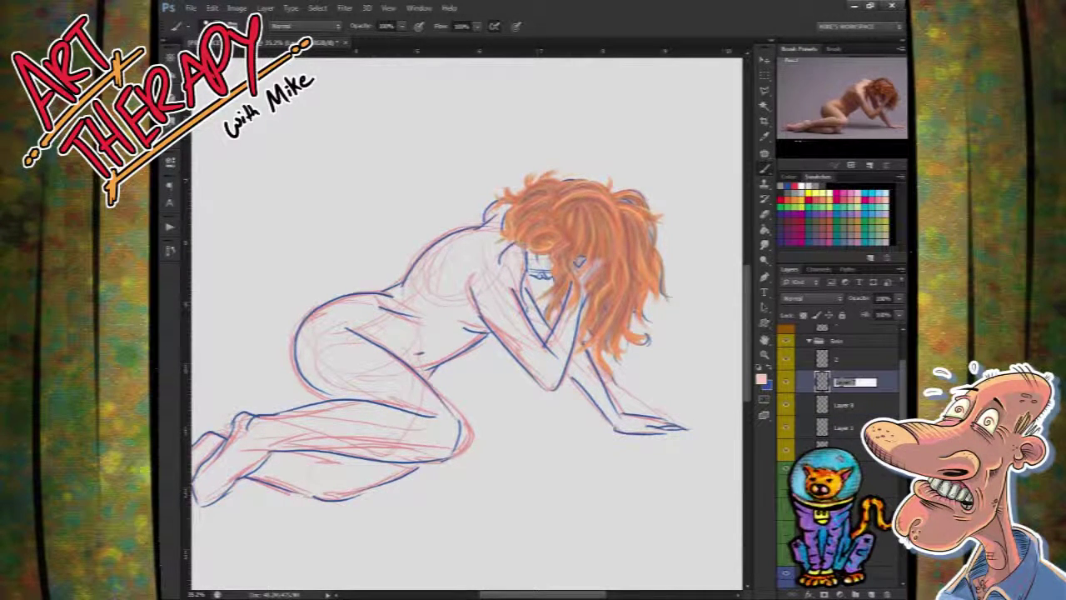
pyautogui.write('hair')
pyautogui.press('Return')
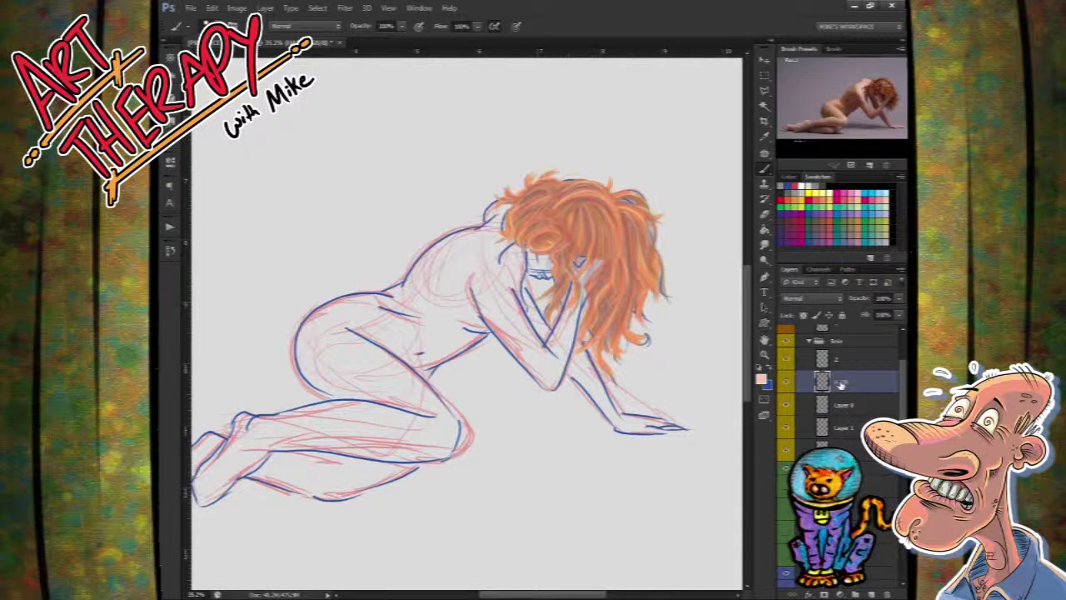
# Step: Block in the upper back, shoulder, face and raised forearm with flat light green on the new layer
pyautogui.click(844, 406)
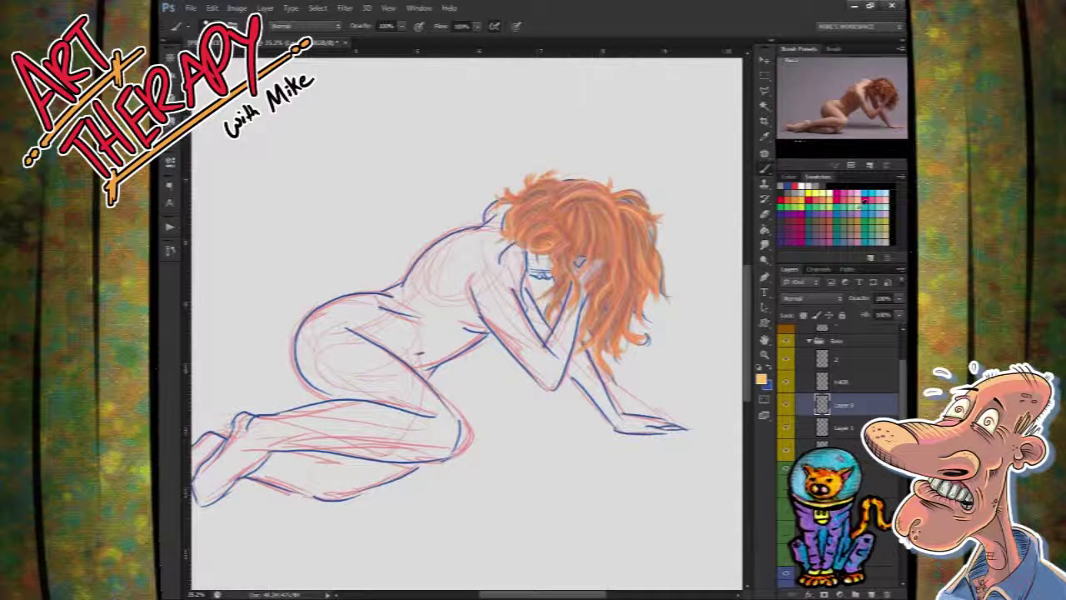
pyautogui.moveTo(409, 307)
pyautogui.mouseDown()
pyautogui.moveTo(445, 276)
pyautogui.moveTo(435, 316)
pyautogui.moveTo(505, 265)
pyautogui.moveTo(409, 297)
pyautogui.moveTo(449, 251)
pyautogui.moveTo(409, 294)
pyautogui.moveTo(450, 249)
pyautogui.moveTo(415, 285)
pyautogui.moveTo(483, 235)
pyautogui.moveTo(451, 249)
pyautogui.moveTo(425, 298)
pyautogui.moveTo(444, 291)
pyautogui.moveTo(413, 293)
pyautogui.moveTo(418, 273)
pyautogui.moveTo(483, 235)
pyautogui.moveTo(425, 280)
pyautogui.moveTo(474, 240)
pyautogui.moveTo(453, 244)
pyautogui.moveTo(490, 234)
pyautogui.moveTo(505, 209)
pyautogui.moveTo(491, 233)
pyautogui.moveTo(498, 214)
pyautogui.moveTo(515, 208)
pyautogui.moveTo(476, 244)
pyautogui.moveTo(497, 216)
pyautogui.moveTo(481, 240)
pyautogui.moveTo(542, 244)
pyautogui.moveTo(512, 227)
pyautogui.moveTo(531, 234)
pyautogui.moveTo(508, 259)
pyautogui.moveTo(569, 258)
pyautogui.moveTo(537, 270)
pyautogui.moveTo(544, 276)
pyautogui.moveTo(573, 257)
pyautogui.moveTo(595, 273)
pyautogui.moveTo(540, 274)
pyautogui.moveTo(580, 257)
pyautogui.moveTo(591, 274)
pyautogui.moveTo(561, 315)
pyautogui.moveTo(523, 280)
pyautogui.moveTo(554, 288)
pyautogui.moveTo(550, 324)
pyautogui.moveTo(562, 352)
pyautogui.moveTo(582, 285)
pyautogui.moveTo(552, 350)
pyautogui.moveTo(573, 332)
pyautogui.moveTo(550, 357)
pyautogui.moveTo(491, 307)
pyautogui.moveTo(522, 334)
pyautogui.mouseUp()
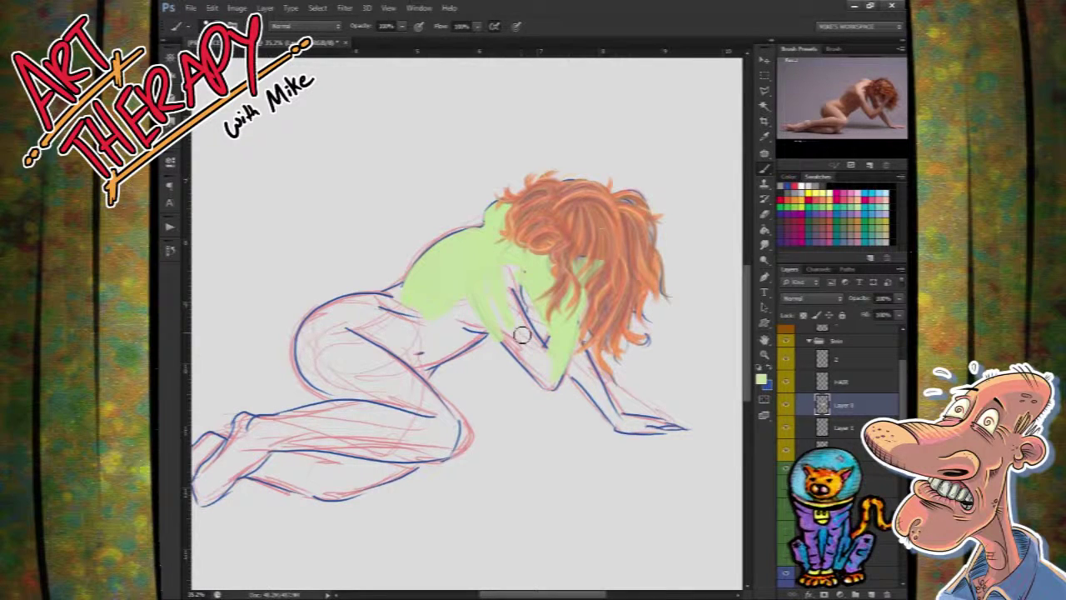
# Step: Move the blue line art layer above the HAIR layer and rename it LINE
pyautogui.moveTo(837, 434); pyautogui.dragTo(851, 372)
pyautogui.doubleClick(844, 382)
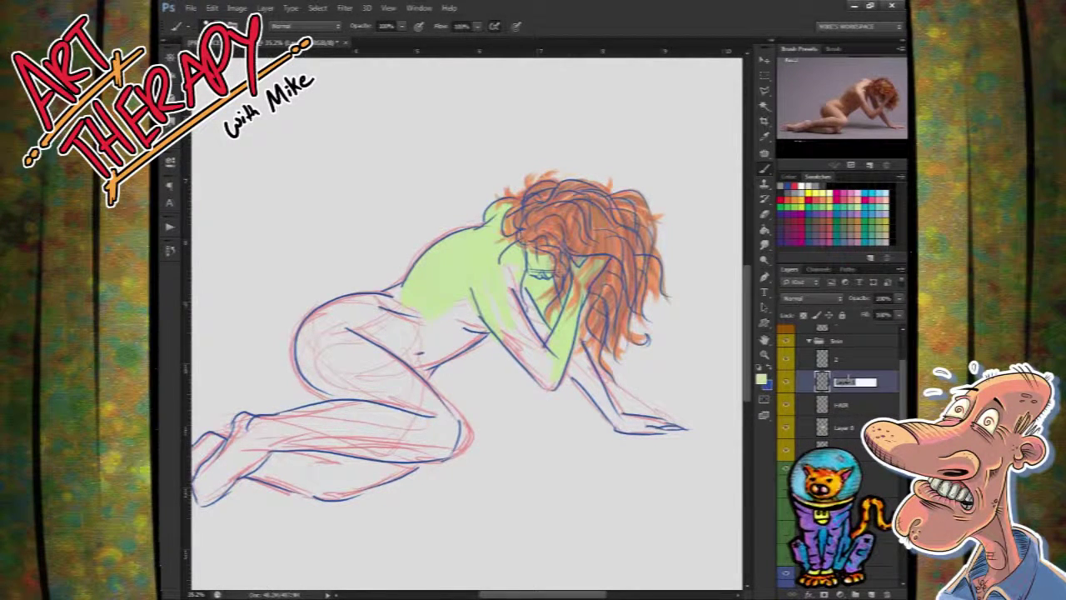
pyautogui.press('Return')
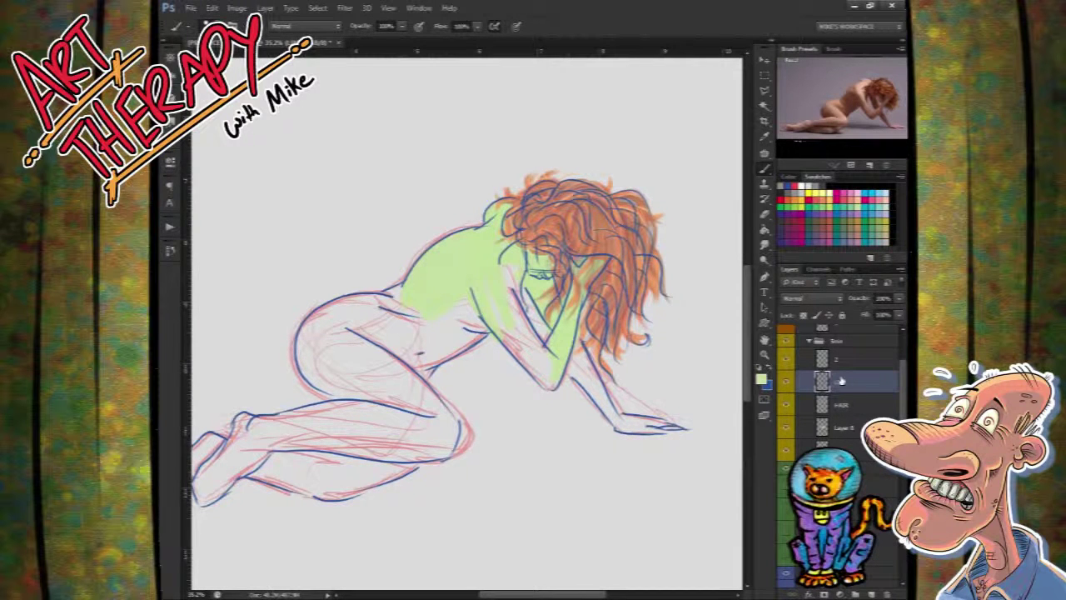
# Step: Set the LINE layer's opacity to 20% and hide the red sketch layer
pyautogui.moveTo(863, 300)
pyautogui.mouseDown()
pyautogui.moveTo(830, 300)
pyautogui.moveTo(856, 303)
pyautogui.mouseUp()
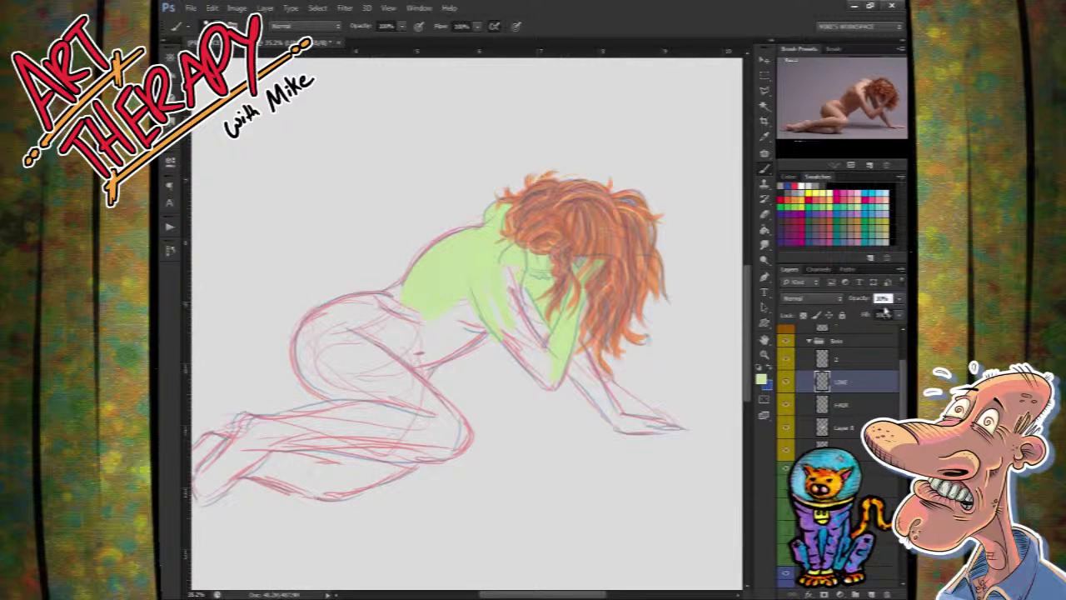
pyautogui.moveTo(855, 304); pyautogui.dragTo(851, 304)
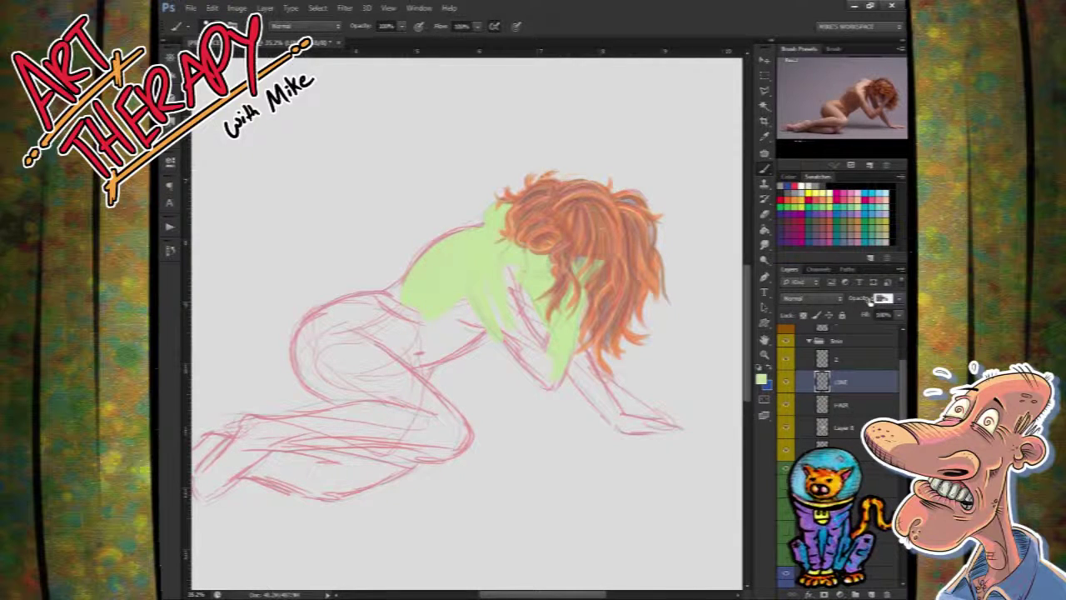
pyautogui.write('20')
pyautogui.press('Return')
pyautogui.click(787, 450)
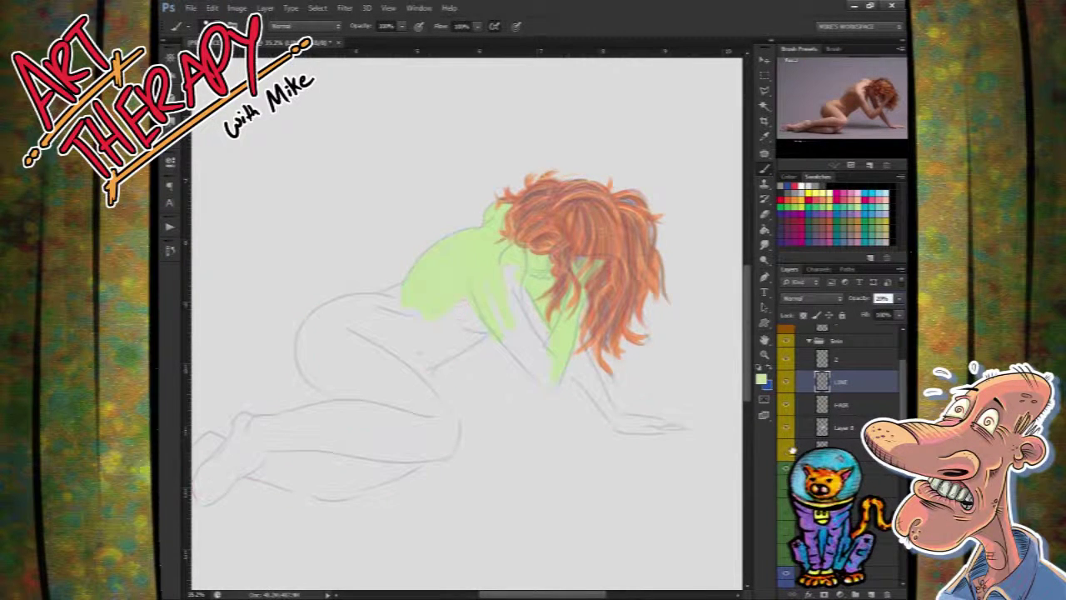
# Step: Fill the torso, hips, upper arm, forearm and supporting hand with flat light green on the body layer below HAIR
pyautogui.click(844, 430)
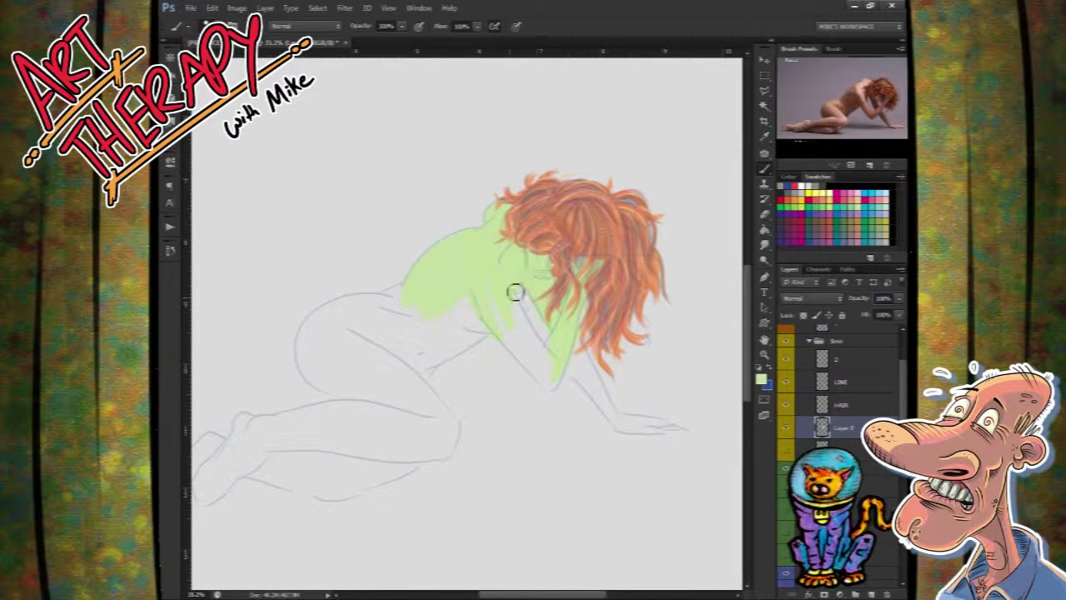
pyautogui.moveTo(469, 280)
pyautogui.mouseDown()
pyautogui.moveTo(429, 351)
pyautogui.moveTo(491, 318)
pyautogui.moveTo(481, 332)
pyautogui.moveTo(431, 368)
pyautogui.moveTo(447, 337)
pyautogui.moveTo(430, 345)
pyautogui.moveTo(403, 372)
pyautogui.moveTo(375, 347)
pyautogui.moveTo(373, 315)
pyautogui.moveTo(403, 293)
pyautogui.moveTo(337, 311)
pyautogui.moveTo(322, 336)
pyautogui.moveTo(334, 390)
pyautogui.moveTo(318, 384)
pyautogui.moveTo(308, 338)
pyautogui.moveTo(357, 309)
pyautogui.mouseUp()
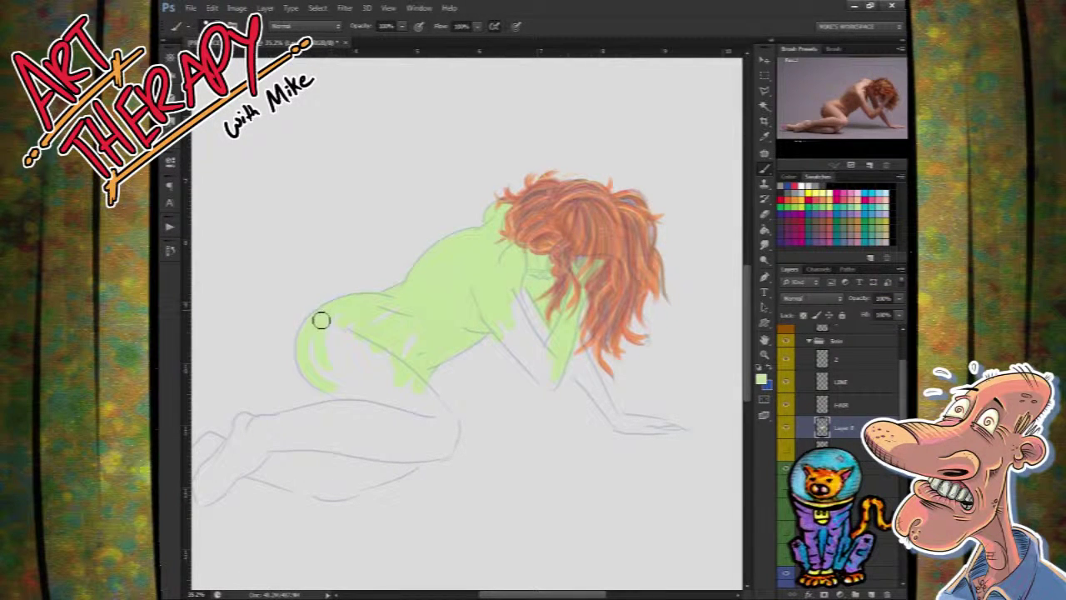
pyautogui.moveTo(303, 354)
pyautogui.mouseDown()
pyautogui.moveTo(324, 385)
pyautogui.moveTo(307, 370)
pyautogui.moveTo(310, 327)
pyautogui.moveTo(346, 319)
pyautogui.moveTo(324, 373)
pyautogui.moveTo(338, 335)
pyautogui.moveTo(360, 337)
pyautogui.moveTo(360, 367)
pyautogui.moveTo(334, 358)
pyautogui.moveTo(420, 302)
pyautogui.moveTo(423, 329)
pyautogui.moveTo(399, 361)
pyautogui.mouseUp()
pyautogui.moveTo(490, 310)
pyautogui.mouseDown()
pyautogui.moveTo(542, 377)
pyautogui.moveTo(513, 329)
pyautogui.moveTo(525, 322)
pyautogui.moveTo(530, 338)
pyautogui.moveTo(514, 269)
pyautogui.moveTo(549, 371)
pyautogui.moveTo(534, 372)
pyautogui.moveTo(551, 387)
pyautogui.moveTo(551, 353)
pyautogui.moveTo(544, 358)
pyautogui.moveTo(554, 349)
pyautogui.moveTo(539, 348)
pyautogui.moveTo(552, 388)
pyautogui.moveTo(574, 350)
pyautogui.mouseUp()
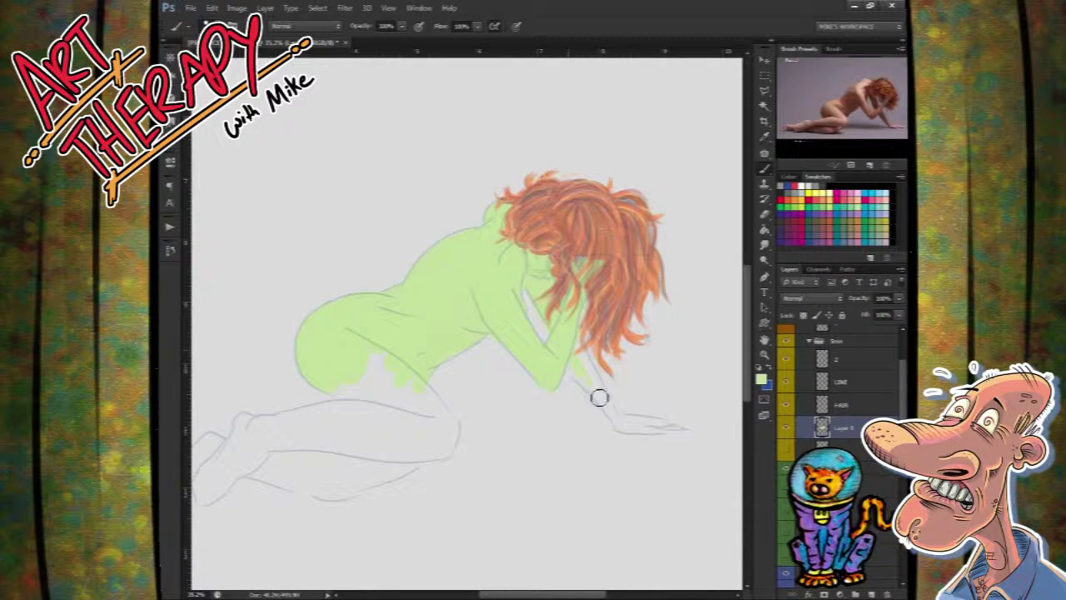
pyautogui.moveTo(605, 404)
pyautogui.mouseDown()
pyautogui.moveTo(577, 344)
pyautogui.moveTo(595, 386)
pyautogui.moveTo(569, 353)
pyautogui.moveTo(618, 417)
pyautogui.moveTo(574, 364)
pyautogui.moveTo(599, 404)
pyautogui.moveTo(577, 371)
pyautogui.moveTo(581, 382)
pyautogui.moveTo(626, 437)
pyautogui.moveTo(601, 390)
pyautogui.moveTo(642, 423)
pyautogui.moveTo(628, 424)
pyautogui.moveTo(673, 430)
pyautogui.moveTo(623, 423)
pyautogui.moveTo(666, 426)
pyautogui.mouseUp()
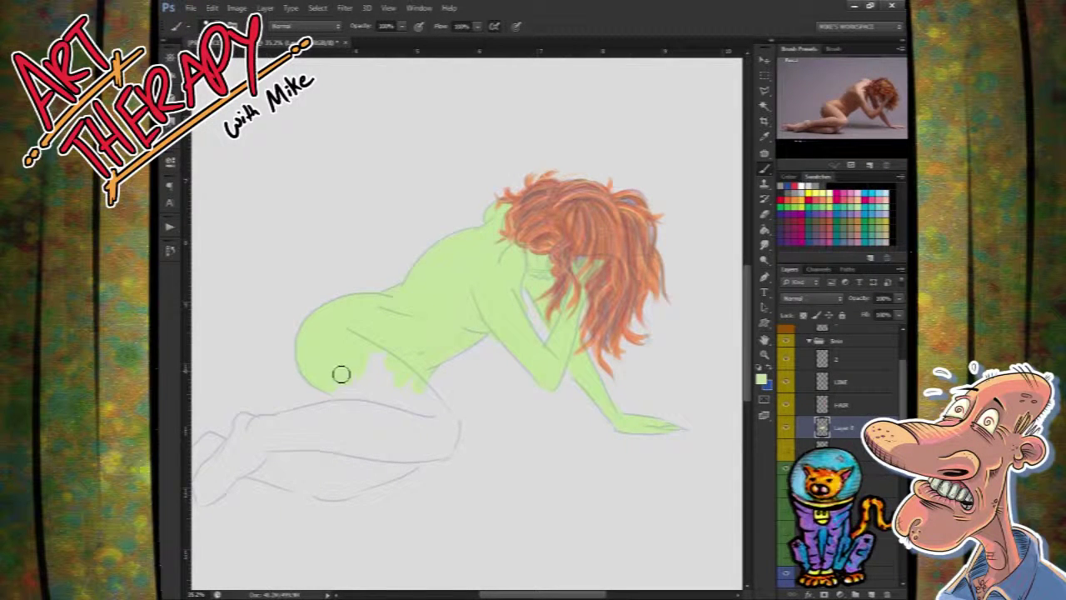
# Step: Fill the thighs, lower legs and both feet with the same flat light green, keeping within the line art
pyautogui.moveTo(374, 400)
pyautogui.mouseDown()
pyautogui.moveTo(329, 386)
pyautogui.moveTo(343, 389)
pyautogui.moveTo(342, 375)
pyautogui.moveTo(395, 402)
pyautogui.moveTo(404, 389)
pyautogui.moveTo(379, 353)
pyautogui.moveTo(408, 424)
pyautogui.moveTo(426, 393)
pyautogui.moveTo(417, 390)
pyautogui.moveTo(415, 404)
pyautogui.moveTo(451, 428)
pyautogui.moveTo(449, 454)
pyautogui.moveTo(418, 461)
pyautogui.moveTo(358, 435)
pyautogui.moveTo(309, 445)
pyautogui.mouseUp()
pyautogui.moveTo(248, 455)
pyautogui.mouseDown()
pyautogui.moveTo(231, 455)
pyautogui.moveTo(202, 496)
pyautogui.moveTo(220, 486)
pyautogui.mouseUp()
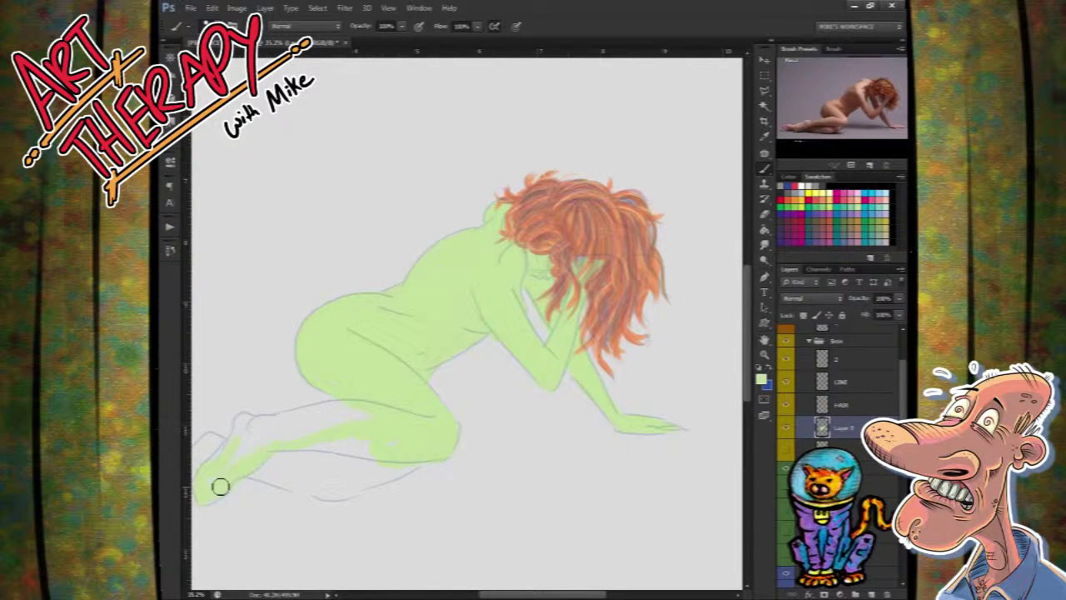
pyautogui.moveTo(247, 445); pyautogui.dragTo(206, 459)
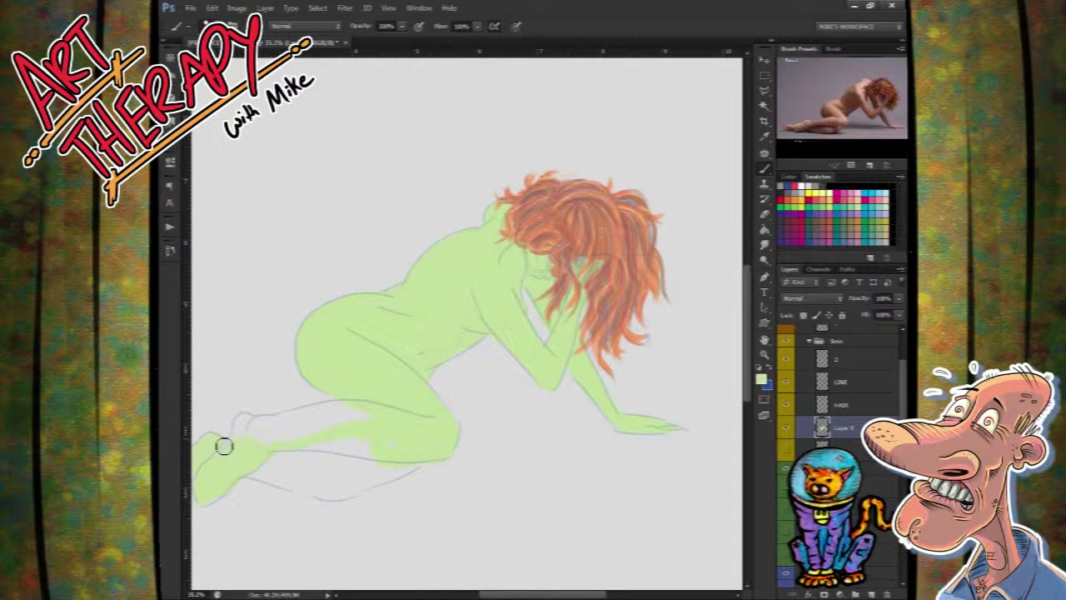
pyautogui.moveTo(242, 441); pyautogui.dragTo(338, 422)
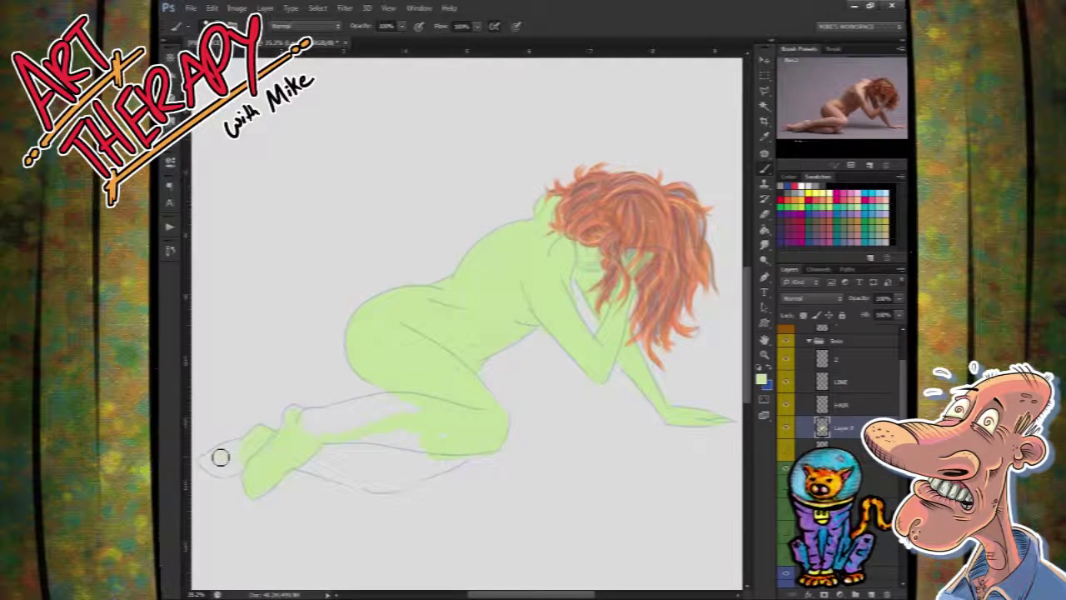
pyautogui.moveTo(208, 461)
pyautogui.mouseDown()
pyautogui.moveTo(250, 443)
pyautogui.moveTo(217, 452)
pyautogui.moveTo(215, 471)
pyautogui.moveTo(255, 459)
pyautogui.moveTo(226, 466)
pyautogui.moveTo(242, 442)
pyautogui.moveTo(276, 472)
pyautogui.moveTo(245, 478)
pyautogui.moveTo(297, 455)
pyautogui.moveTo(292, 417)
pyautogui.moveTo(331, 426)
pyautogui.moveTo(367, 410)
pyautogui.moveTo(305, 436)
pyautogui.moveTo(366, 412)
pyautogui.moveTo(350, 409)
pyautogui.moveTo(408, 405)
pyautogui.mouseUp()
pyautogui.moveTo(353, 409)
pyautogui.mouseDown()
pyautogui.moveTo(368, 431)
pyautogui.moveTo(400, 439)
pyautogui.moveTo(302, 469)
pyautogui.moveTo(340, 468)
pyautogui.moveTo(325, 470)
pyautogui.moveTo(390, 488)
pyautogui.moveTo(376, 489)
pyautogui.moveTo(452, 461)
pyautogui.moveTo(392, 489)
pyautogui.moveTo(467, 454)
pyautogui.moveTo(444, 468)
pyautogui.moveTo(340, 461)
pyautogui.moveTo(447, 439)
pyautogui.moveTo(383, 482)
pyautogui.moveTo(392, 490)
pyautogui.moveTo(357, 484)
pyautogui.moveTo(484, 442)
pyautogui.mouseUp()
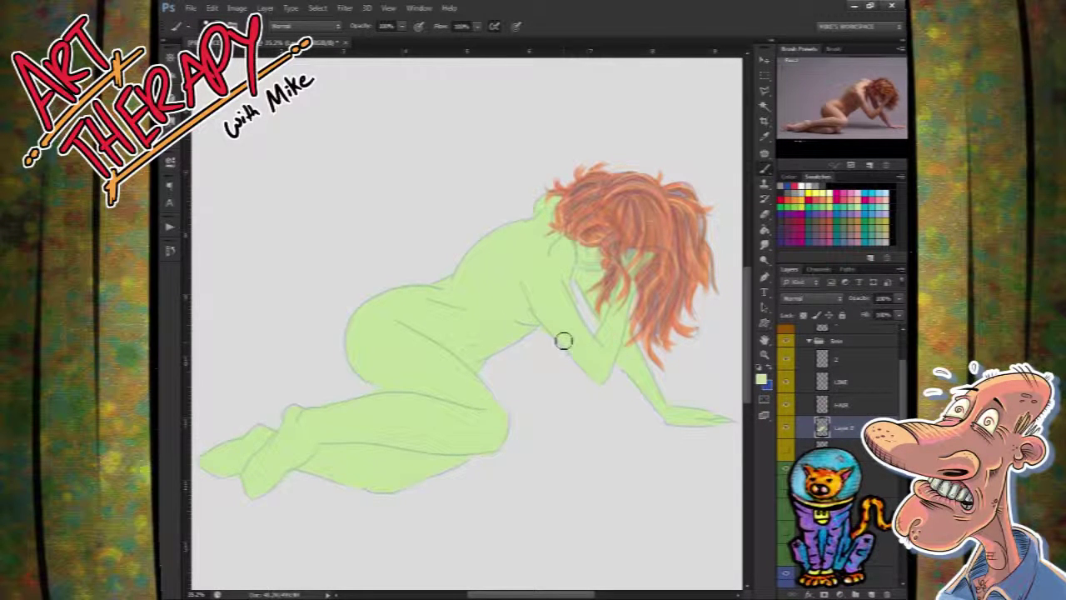
# Step: Prepare a shadow layer above the body colour at 50% opacity and set the teal green brush to 50% opacity
pyautogui.moveTo(579, 353); pyautogui.dragTo(550, 349)
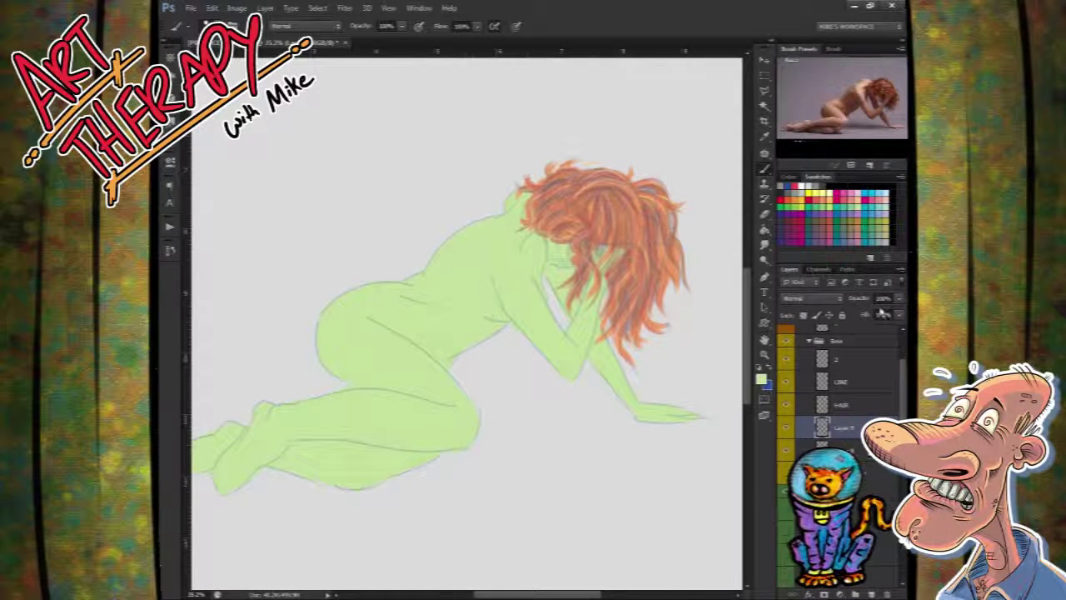
pyautogui.write('50')
pyautogui.press('Return')
pyautogui.moveTo(557, 286); pyautogui.dragTo(555, 296)
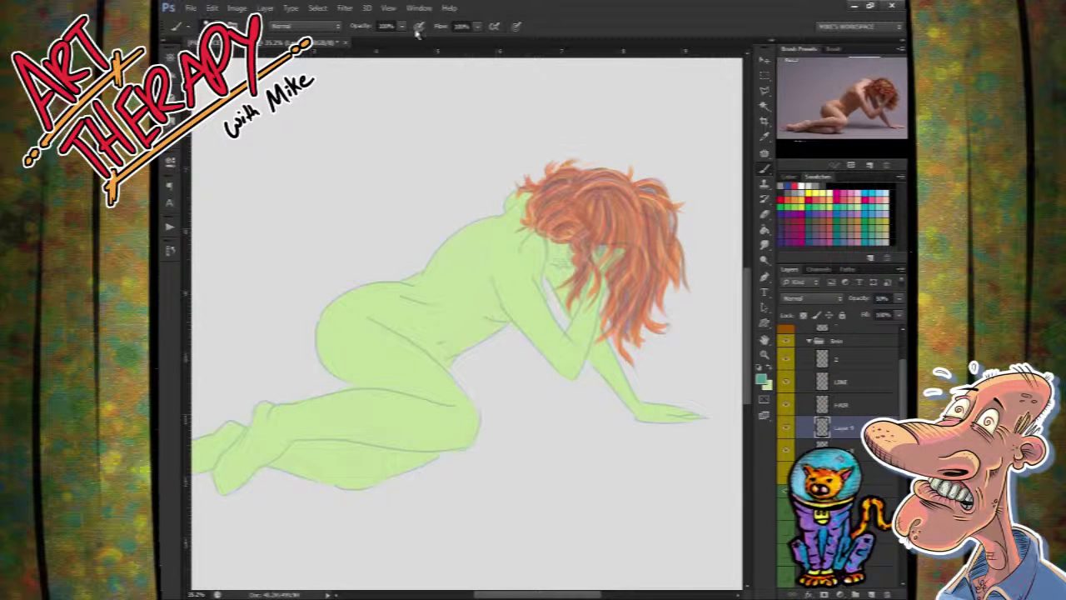
pyautogui.click(386, 26)
pyautogui.write('50')
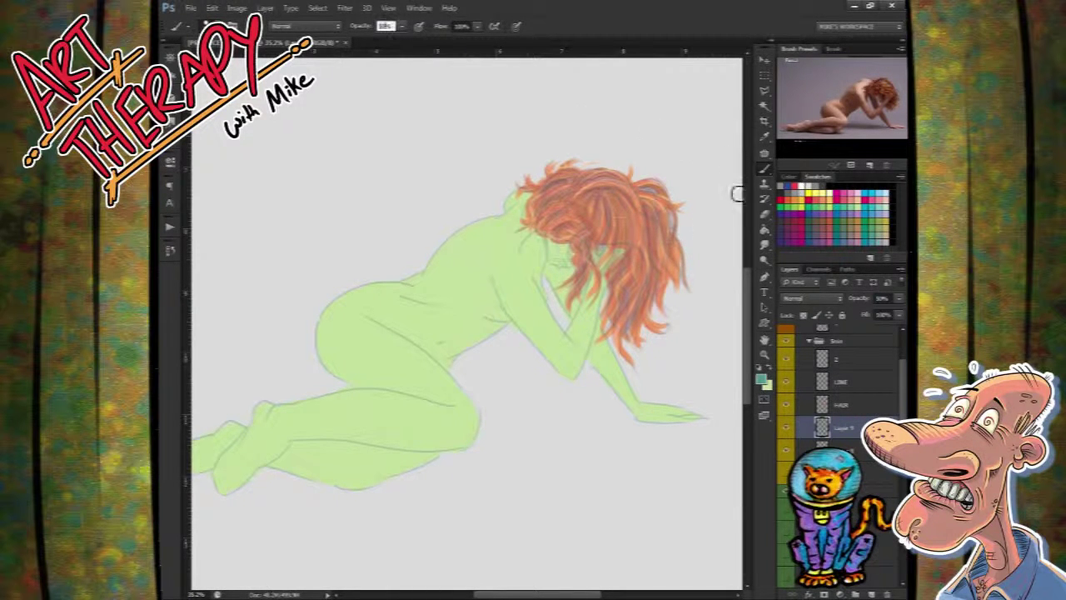
pyautogui.press('Return')
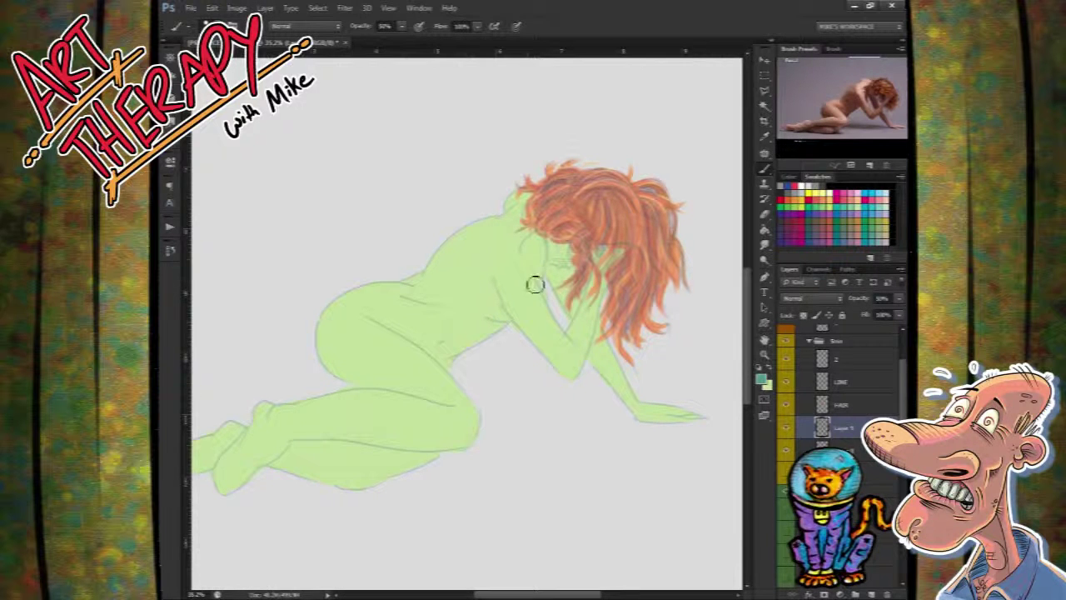
# Step: Paint teal green shadows over the face, raised forearm, underside of the upper arm, ribs and lower belly
pyautogui.moveTo(544, 265)
pyautogui.mouseDown()
pyautogui.moveTo(538, 279)
pyautogui.moveTo(545, 251)
pyautogui.moveTo(540, 288)
pyautogui.mouseUp()
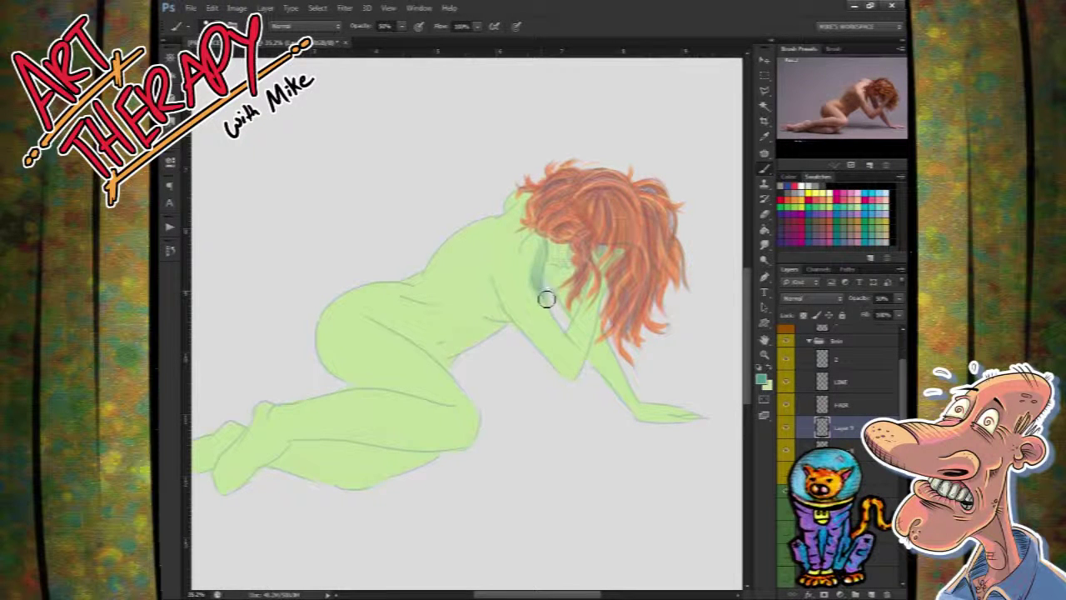
pyautogui.moveTo(534, 248)
pyautogui.mouseDown()
pyautogui.moveTo(564, 251)
pyautogui.moveTo(554, 244)
pyautogui.moveTo(564, 264)
pyautogui.moveTo(554, 245)
pyautogui.moveTo(575, 248)
pyautogui.moveTo(566, 296)
pyautogui.moveTo(549, 263)
pyautogui.moveTo(576, 320)
pyautogui.moveTo(561, 261)
pyautogui.moveTo(572, 278)
pyautogui.moveTo(581, 321)
pyautogui.moveTo(546, 257)
pyautogui.moveTo(569, 300)
pyautogui.moveTo(554, 284)
pyautogui.moveTo(551, 269)
pyautogui.moveTo(565, 290)
pyautogui.moveTo(555, 243)
pyautogui.moveTo(578, 242)
pyautogui.moveTo(575, 260)
pyautogui.moveTo(610, 252)
pyautogui.moveTo(615, 272)
pyautogui.moveTo(610, 260)
pyautogui.moveTo(572, 375)
pyautogui.mouseUp()
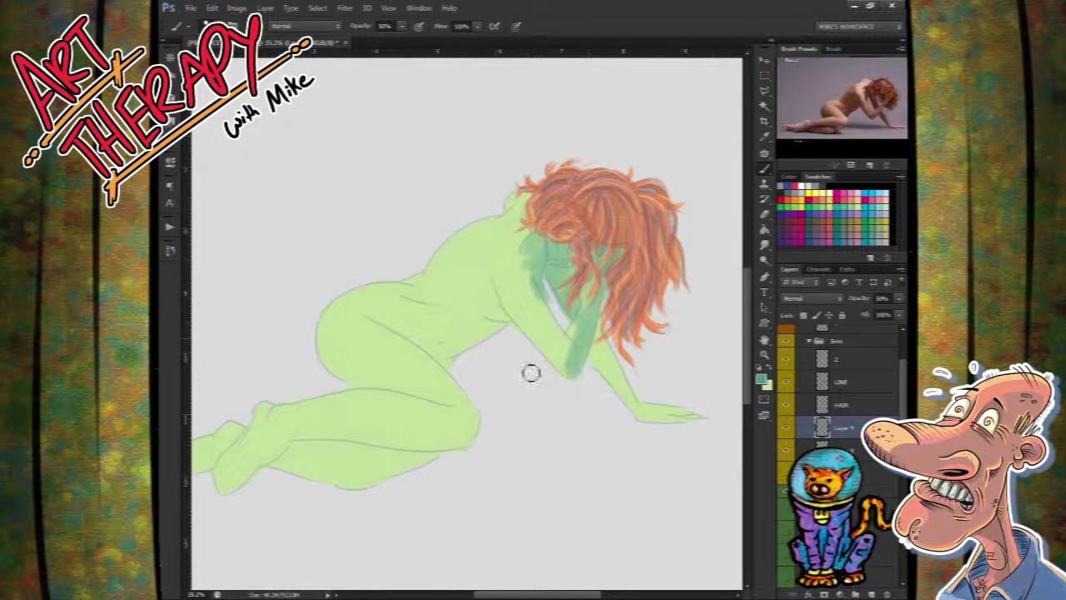
pyautogui.moveTo(498, 299)
pyautogui.mouseDown()
pyautogui.moveTo(574, 386)
pyautogui.moveTo(497, 283)
pyautogui.moveTo(565, 360)
pyautogui.moveTo(510, 342)
pyautogui.moveTo(498, 311)
pyautogui.moveTo(477, 307)
pyautogui.moveTo(477, 277)
pyautogui.moveTo(495, 275)
pyautogui.moveTo(485, 251)
pyautogui.moveTo(485, 280)
pyautogui.moveTo(431, 305)
pyautogui.moveTo(495, 297)
pyautogui.moveTo(510, 310)
pyautogui.moveTo(473, 297)
pyautogui.moveTo(443, 314)
pyautogui.moveTo(465, 310)
pyautogui.moveTo(460, 347)
pyautogui.mouseUp()
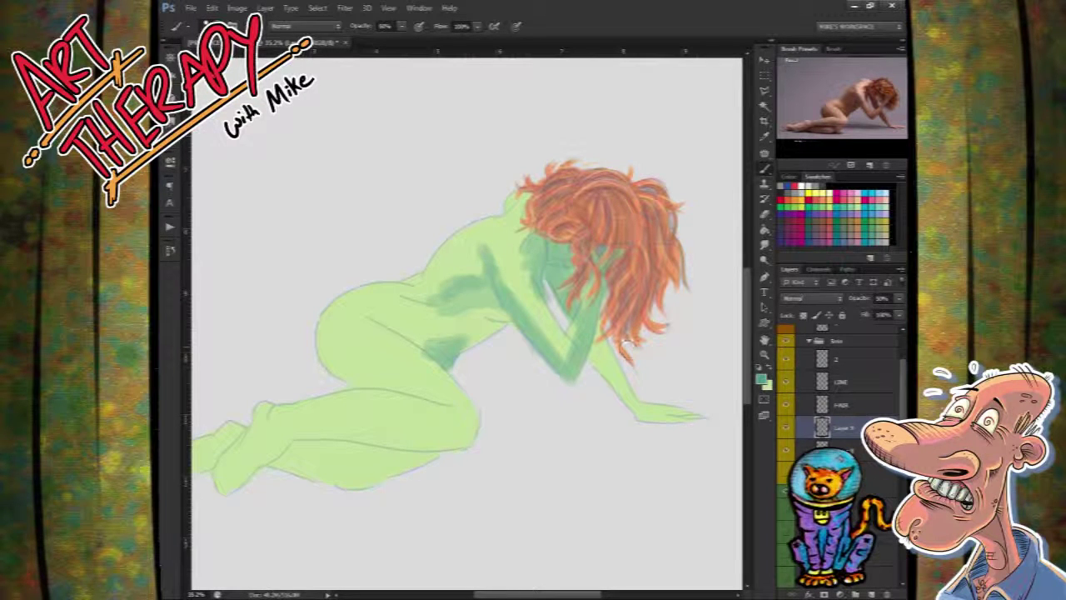
# Step: Select the flat body shape with the Magic Wand and add a layer mask revealing that selection on the shadow layer
pyautogui.hotkey('alt', '[')
pyautogui.click(765, 106)
pyautogui.click(419, 325)
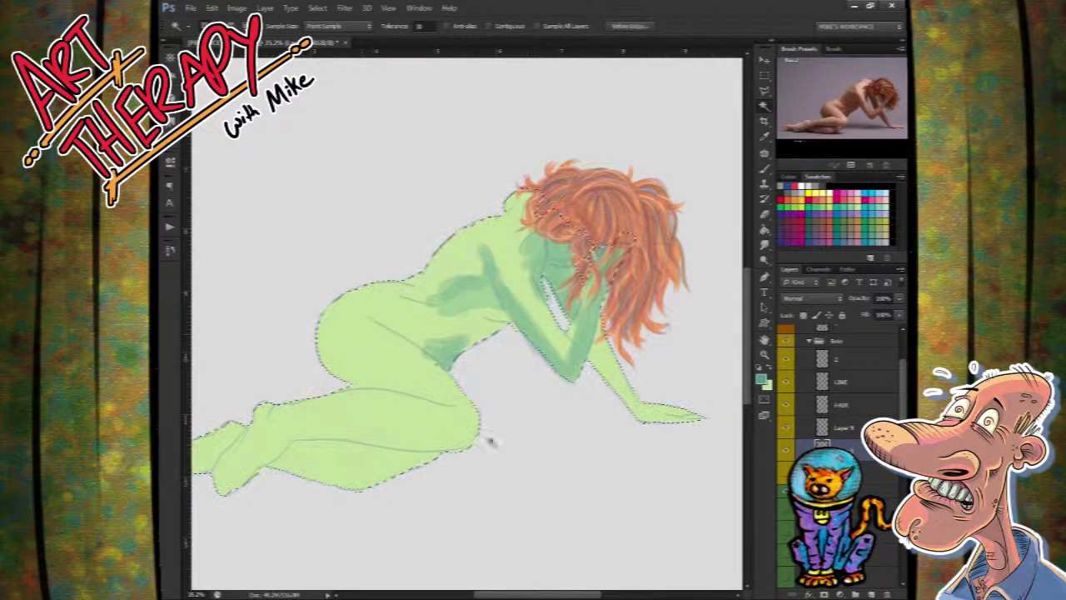
pyautogui.click(845, 429)
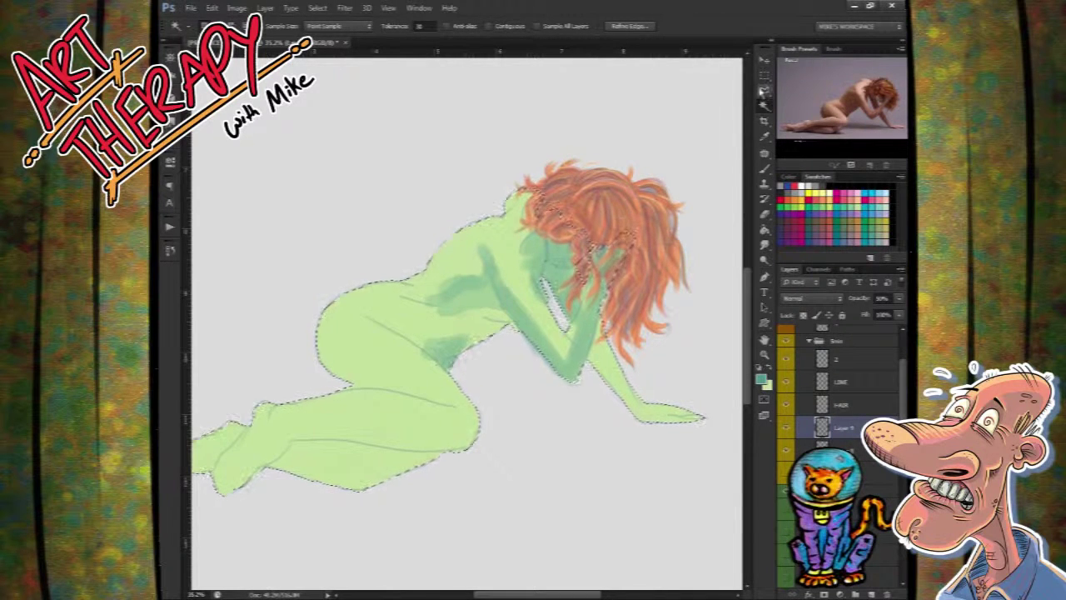
pyautogui.click(764, 88)
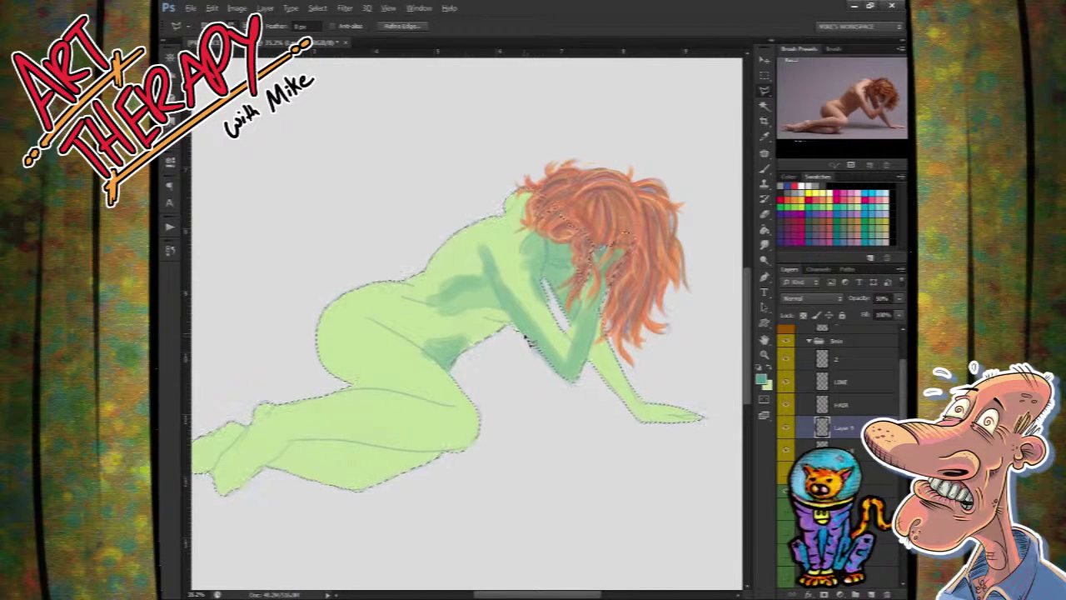
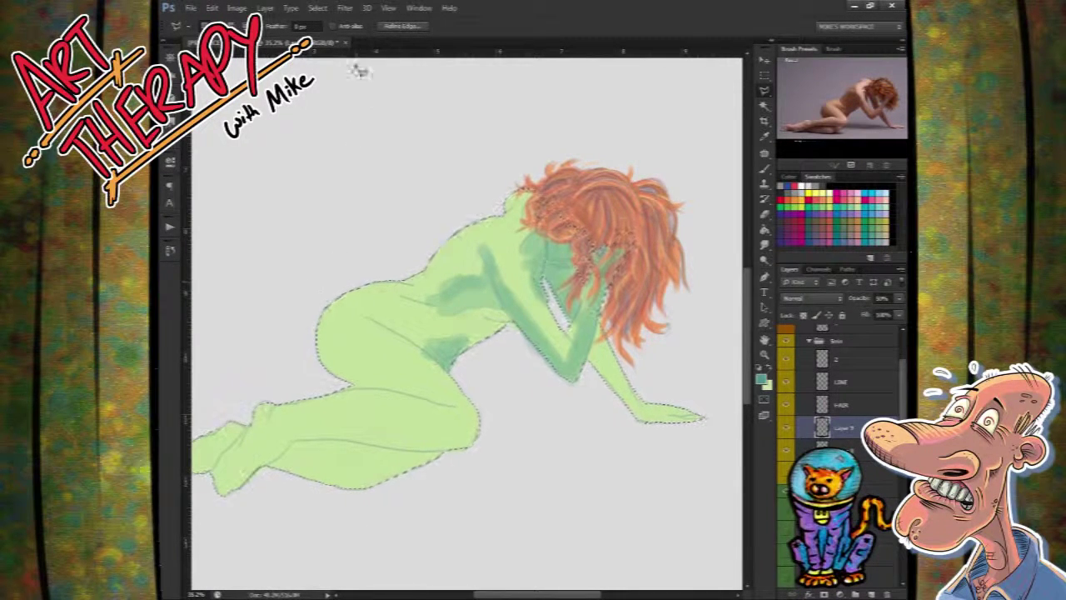
pyautogui.click(318, 7)
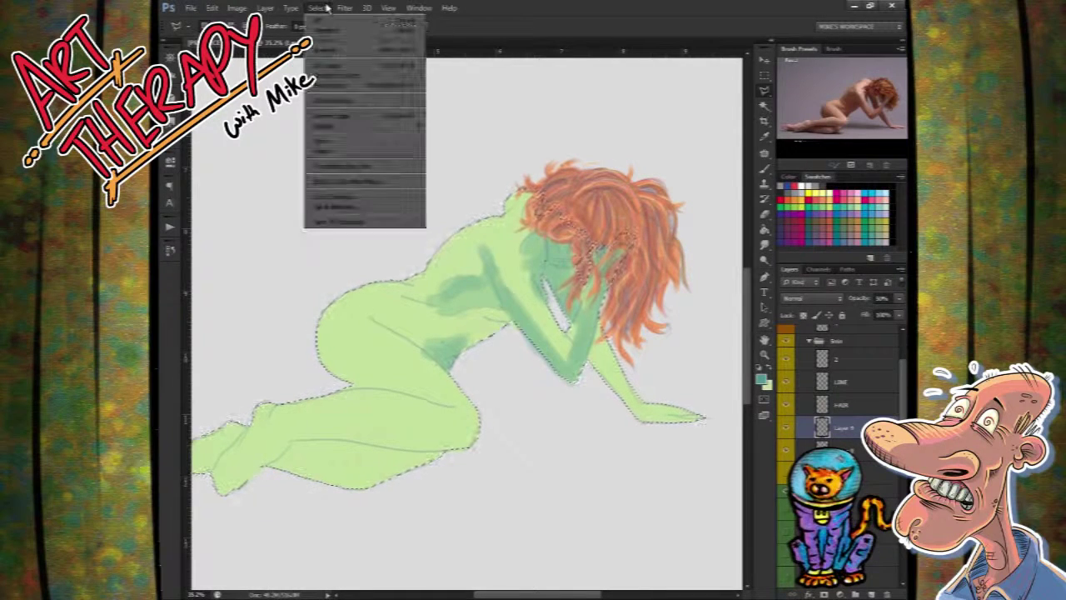
pyautogui.moveTo(374, 125)
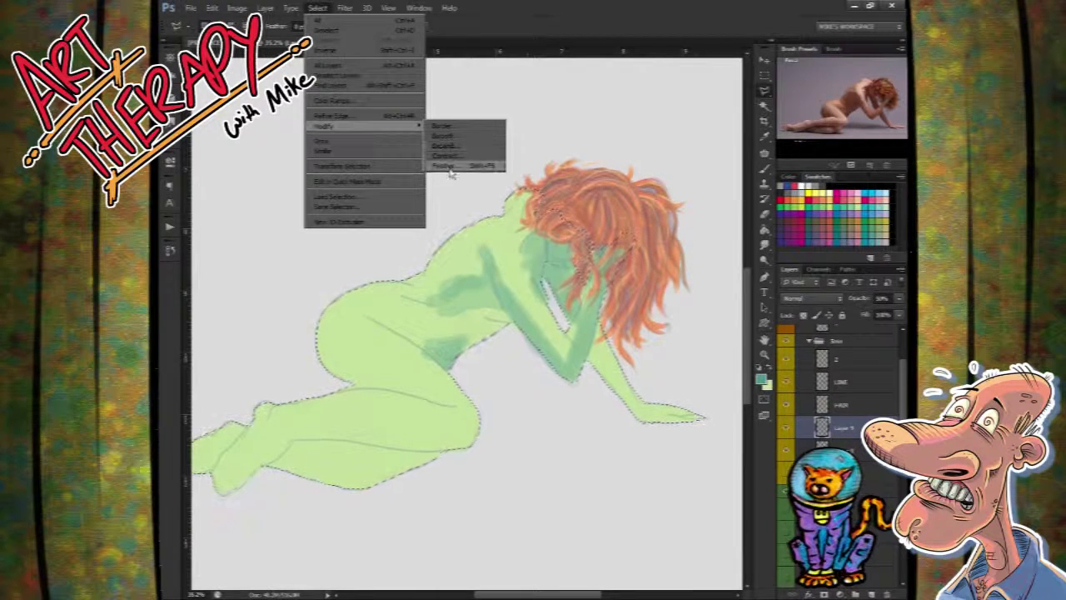
pyautogui.moveTo(266, 7)
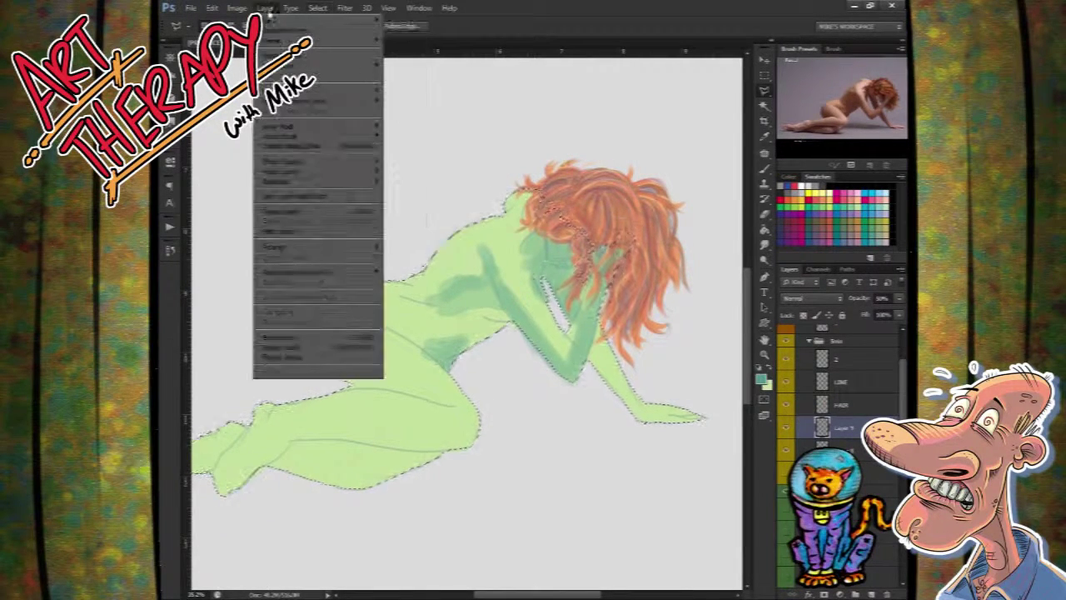
pyautogui.moveTo(279, 126)
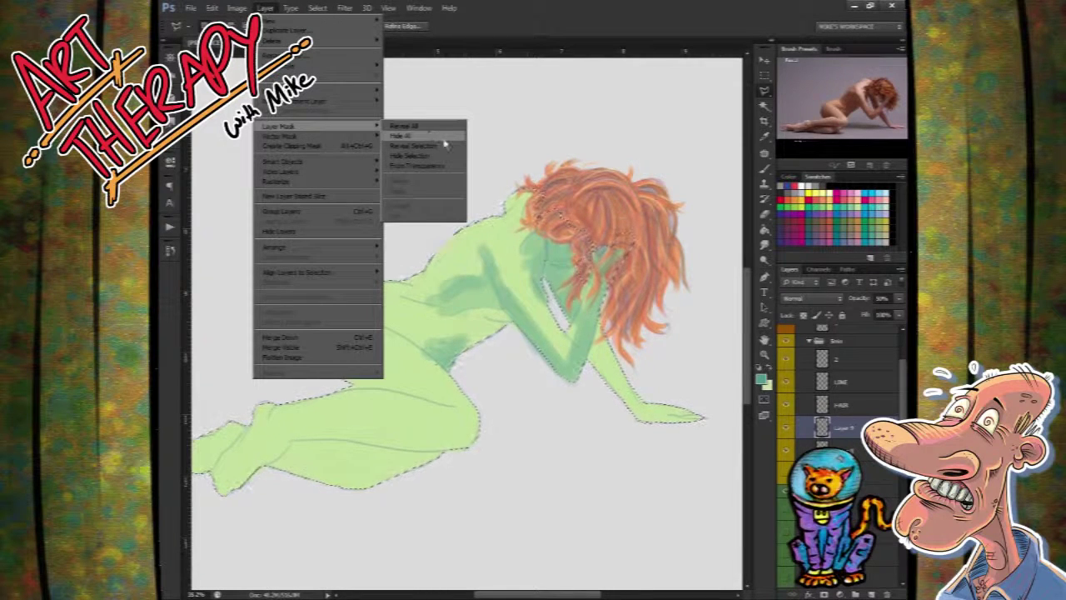
pyautogui.click(433, 147)
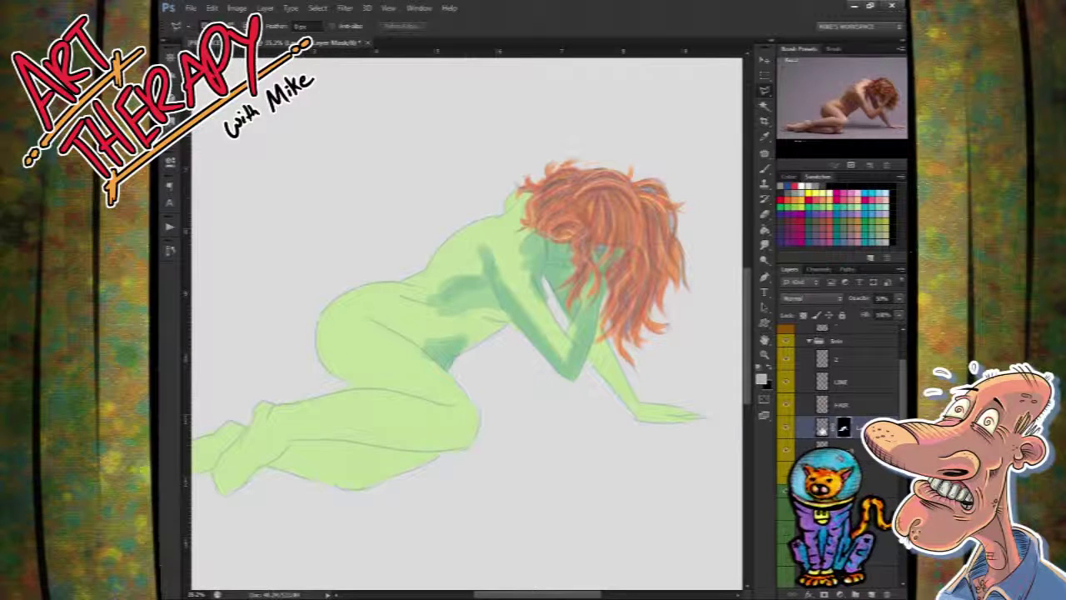
# Step: Paint teal green shadows on the masked layer across the belly, the hip crease and the supporting arm and hand
pyautogui.click(764, 167)
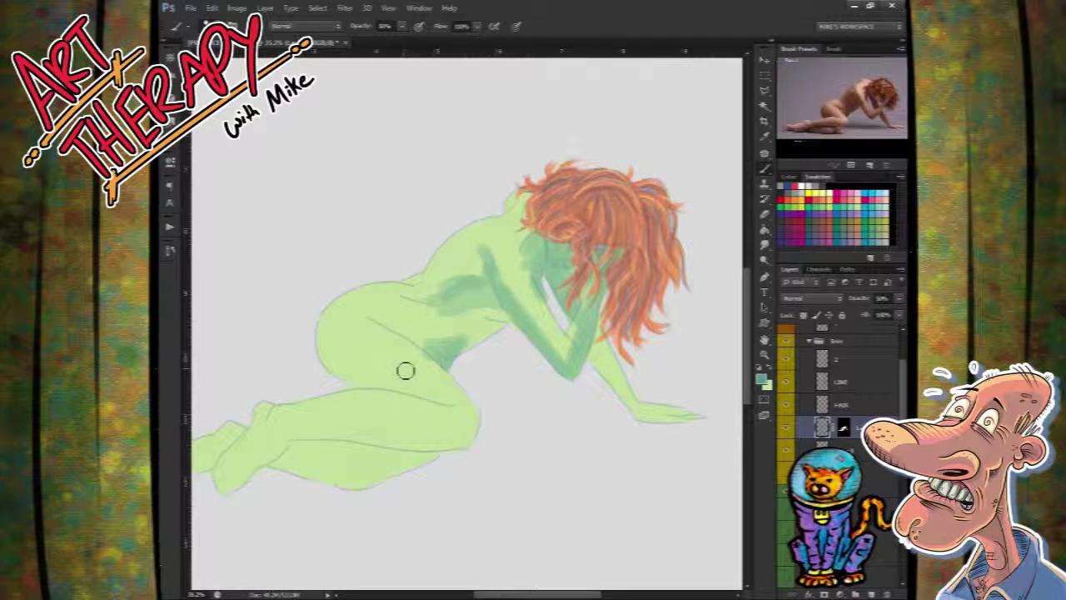
pyautogui.moveTo(459, 355)
pyautogui.mouseDown()
pyautogui.moveTo(507, 325)
pyautogui.moveTo(485, 341)
pyautogui.moveTo(502, 327)
pyautogui.moveTo(479, 322)
pyautogui.moveTo(437, 350)
pyautogui.moveTo(404, 334)
pyautogui.moveTo(498, 317)
pyautogui.moveTo(452, 336)
pyautogui.mouseUp()
pyautogui.moveTo(607, 385)
pyautogui.mouseDown()
pyautogui.moveTo(604, 357)
pyautogui.moveTo(595, 369)
pyautogui.mouseUp()
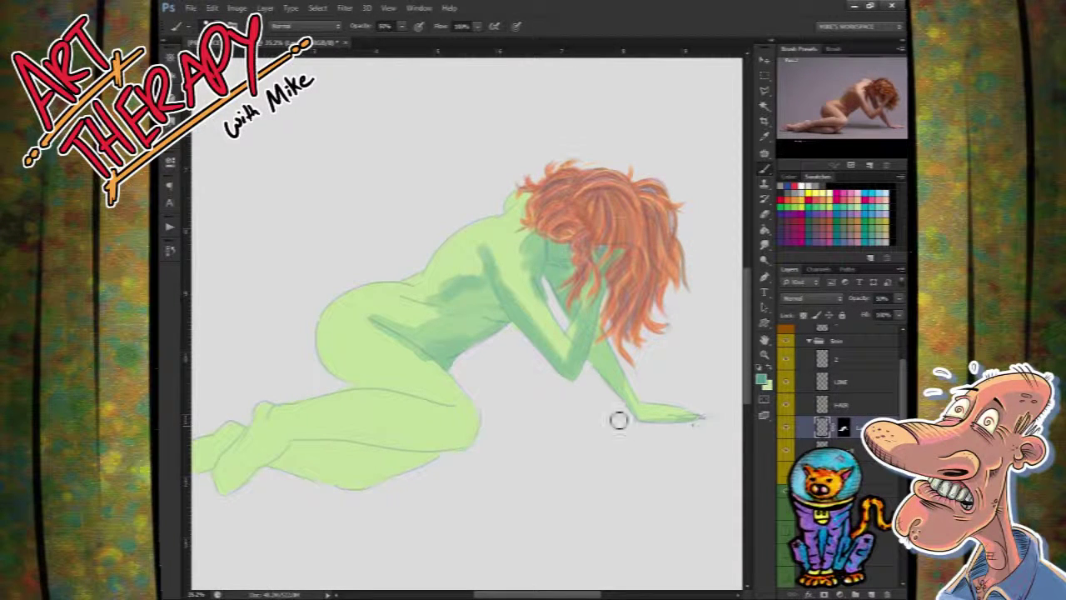
pyautogui.moveTo(592, 358)
pyautogui.mouseDown()
pyautogui.moveTo(592, 374)
pyautogui.moveTo(583, 355)
pyautogui.mouseUp()
# Step: Shade the buttock, undersides of the thighs, lower legs and feet with teal green on the masked layer
pyautogui.moveTo(331, 373)
pyautogui.mouseDown()
pyautogui.moveTo(355, 382)
pyautogui.moveTo(376, 387)
pyautogui.moveTo(324, 364)
pyautogui.moveTo(457, 405)
pyautogui.mouseUp()
pyautogui.moveTo(353, 458)
pyautogui.mouseDown()
pyautogui.moveTo(326, 442)
pyautogui.moveTo(254, 475)
pyautogui.moveTo(307, 470)
pyautogui.moveTo(313, 457)
pyautogui.moveTo(278, 476)
pyautogui.moveTo(324, 463)
pyautogui.moveTo(328, 480)
pyautogui.moveTo(367, 486)
pyautogui.moveTo(410, 478)
pyautogui.moveTo(279, 468)
pyautogui.moveTo(278, 458)
pyautogui.moveTo(507, 439)
pyautogui.moveTo(405, 455)
pyautogui.mouseUp()
pyautogui.moveTo(493, 418)
pyautogui.mouseDown()
pyautogui.moveTo(471, 448)
pyautogui.moveTo(478, 442)
pyautogui.moveTo(439, 403)
pyautogui.moveTo(448, 413)
pyautogui.moveTo(352, 396)
pyautogui.moveTo(387, 397)
pyautogui.moveTo(360, 398)
pyautogui.mouseUp()
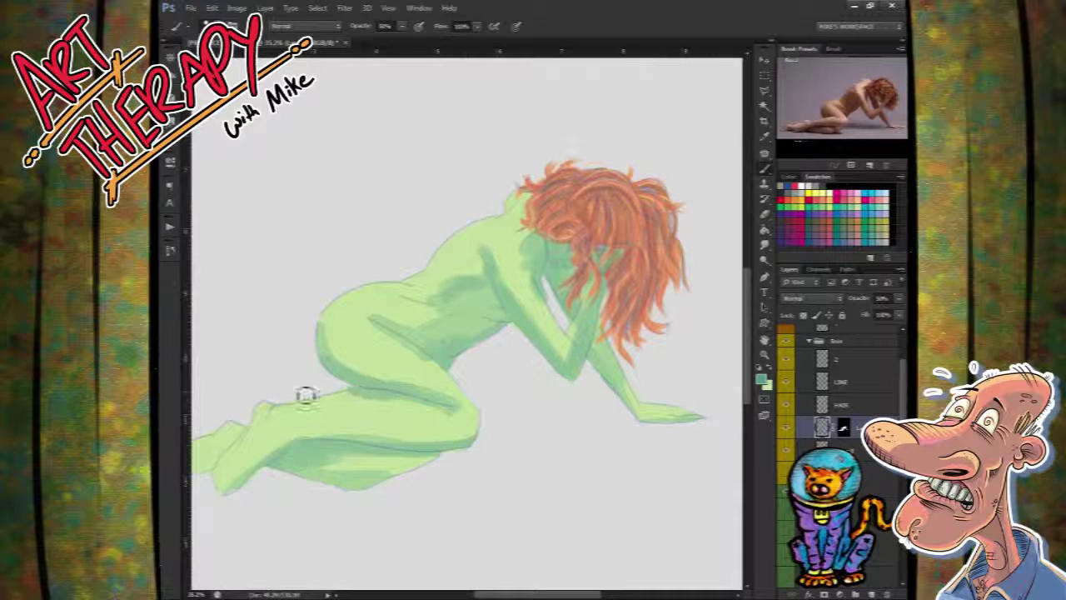
pyautogui.moveTo(260, 445)
pyautogui.mouseDown()
pyautogui.moveTo(296, 426)
pyautogui.moveTo(255, 457)
pyautogui.moveTo(254, 438)
pyautogui.moveTo(240, 446)
pyautogui.moveTo(262, 436)
pyautogui.moveTo(297, 469)
pyautogui.moveTo(326, 436)
pyautogui.mouseUp()
pyautogui.moveTo(582, 428); pyautogui.dragTo(533, 442)
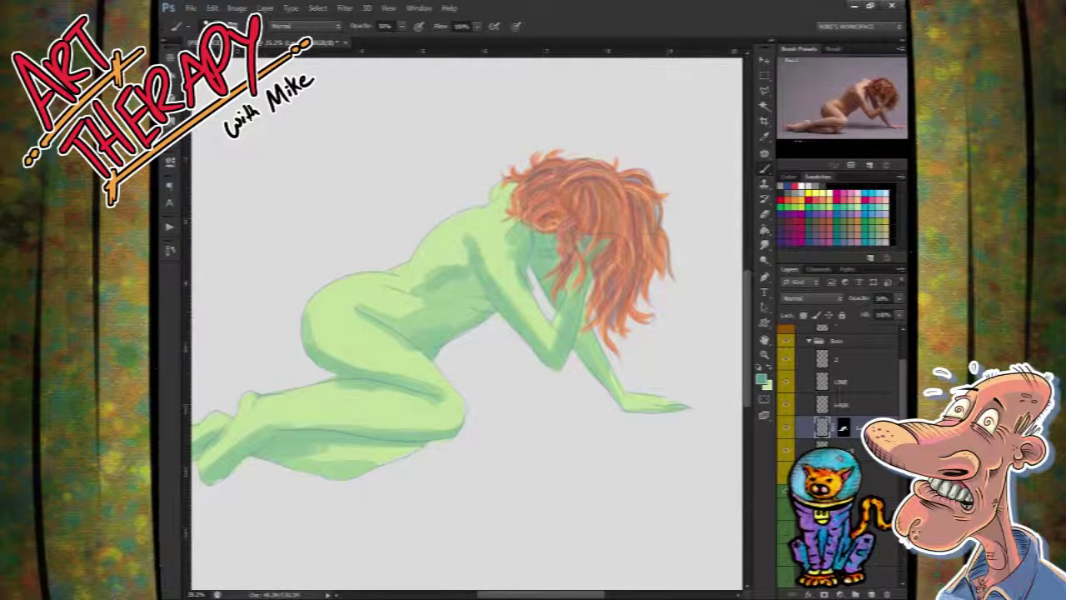
# Step: Duplicate the masked shadow layer twice to deepen the shadows and clear a rectangular area near the feet on the second copy
pyautogui.moveTo(816, 432); pyautogui.dragTo(871, 594)
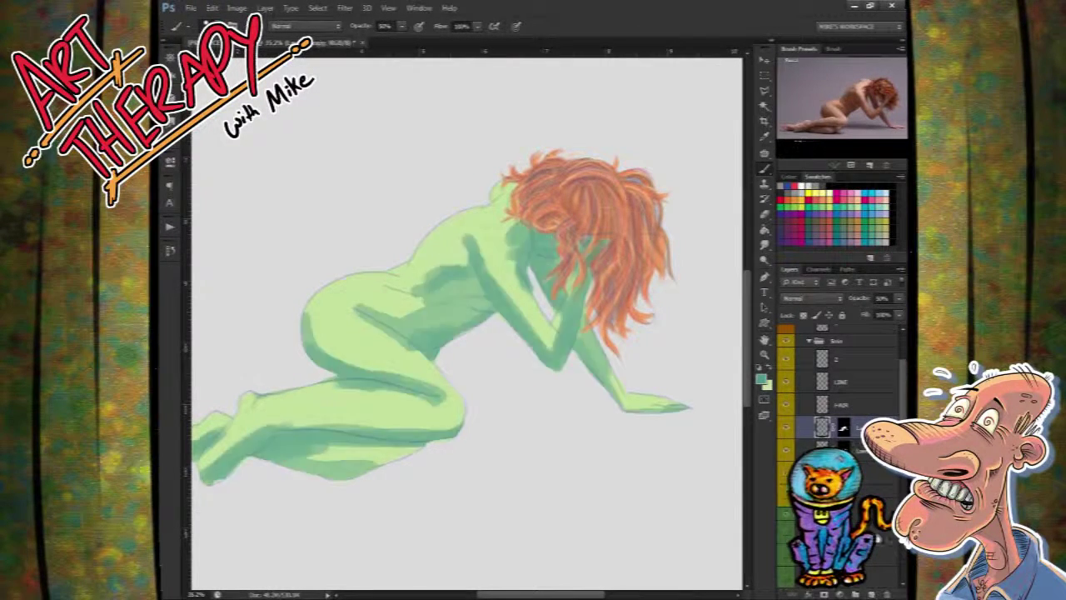
pyautogui.click(764, 76)
pyautogui.moveTo(412, 270); pyautogui.dragTo(443, 267)
pyautogui.moveTo(283, 488); pyautogui.dragTo(281, 489)
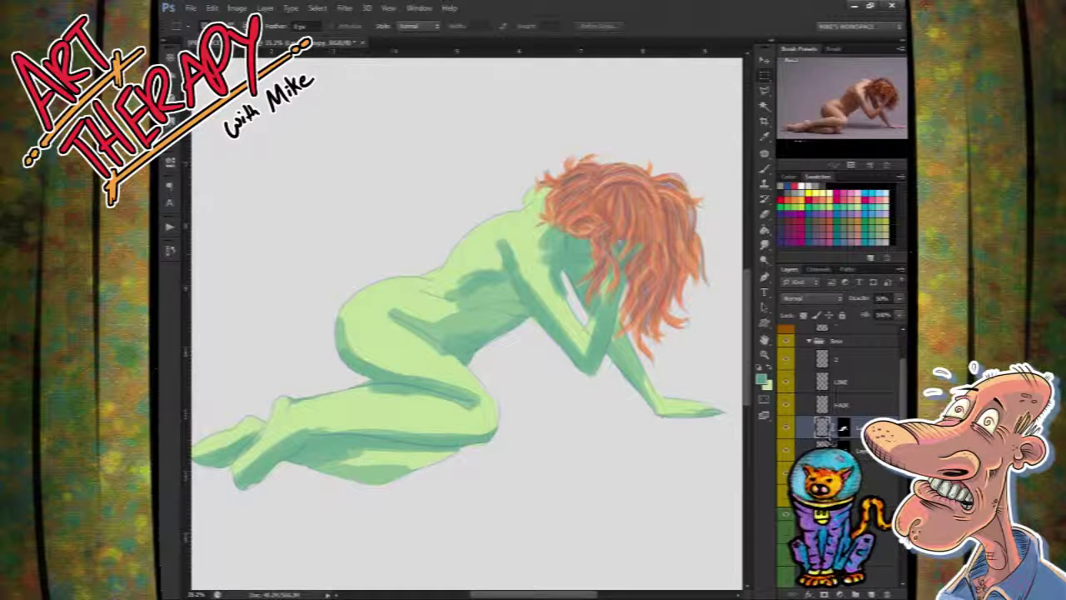
pyautogui.moveTo(823, 430); pyautogui.dragTo(871, 594)
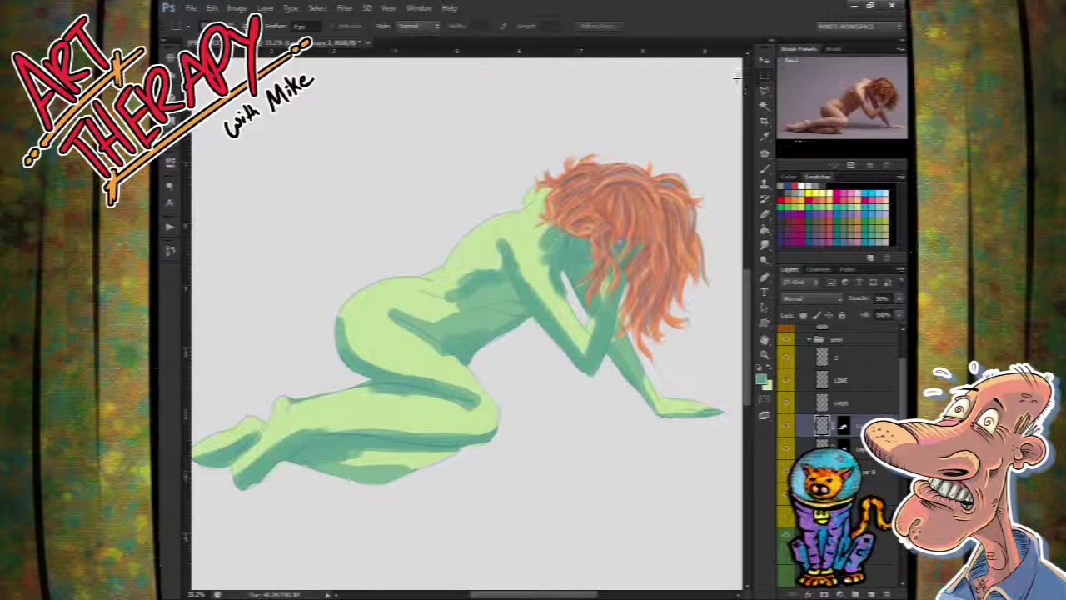
pyautogui.moveTo(349, 480); pyautogui.dragTo(215, 545)
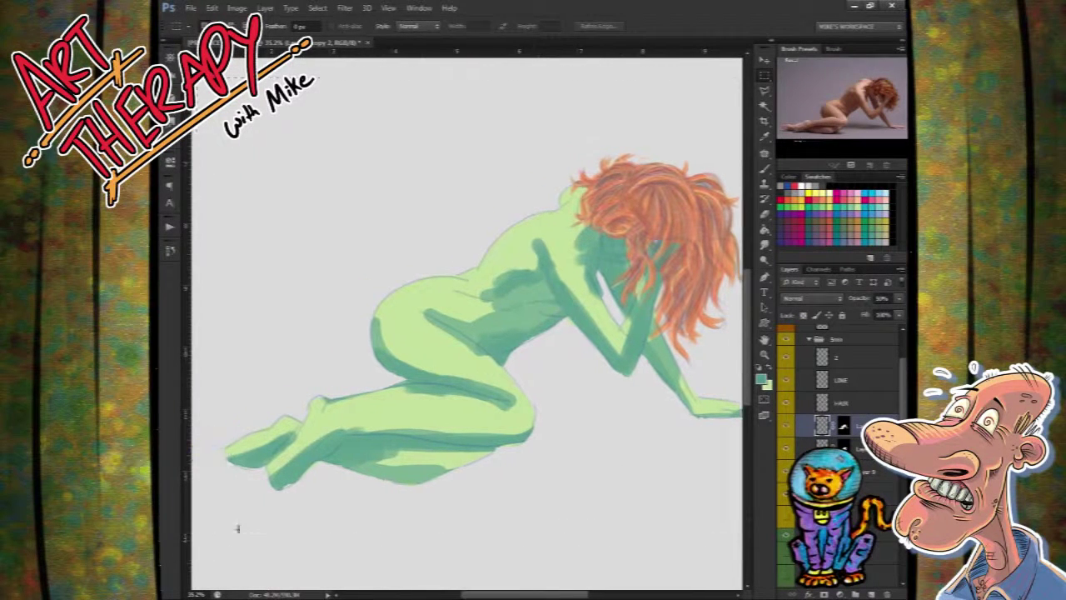
pyautogui.press('Delete')
# Step: Soften the shadow edges along the upper arm and ribs by brushing light green on the second shadow copy
pyautogui.moveTo(522, 430); pyautogui.dragTo(474, 425)
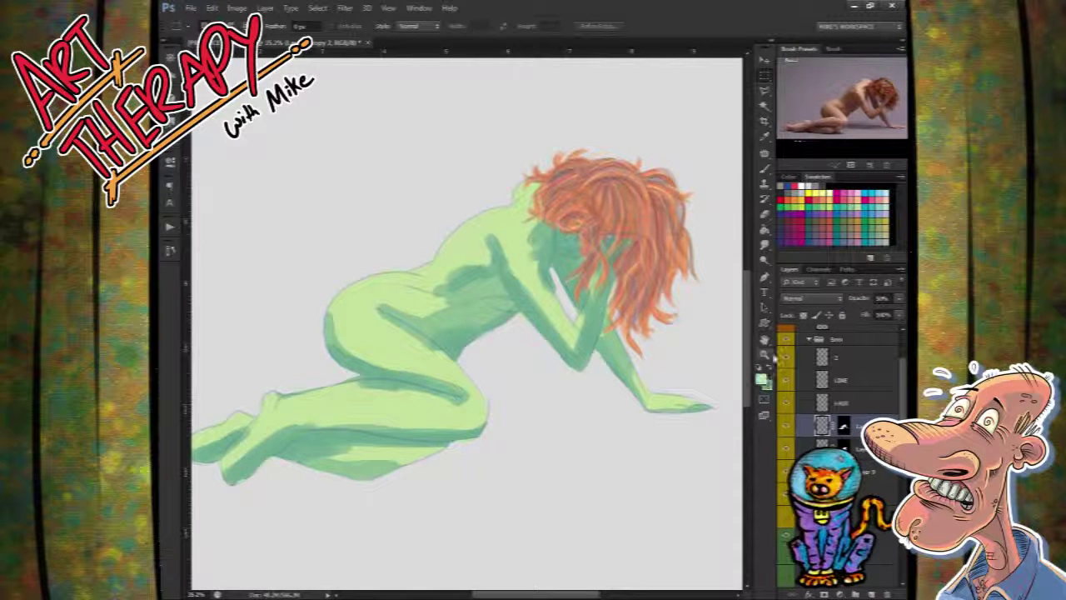
pyautogui.click(765, 168)
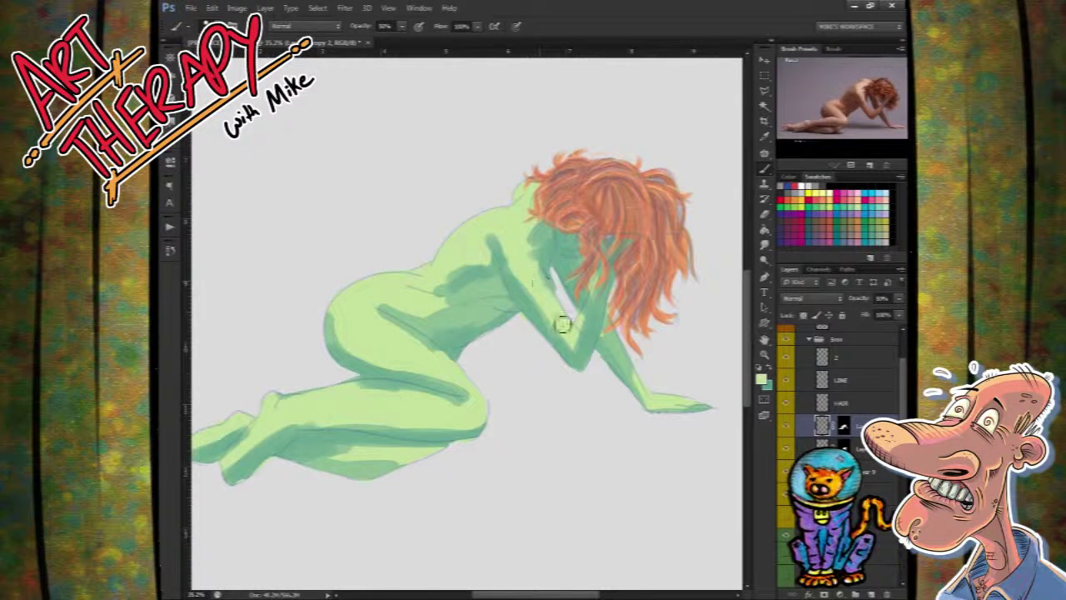
pyautogui.moveTo(526, 266)
pyautogui.mouseDown()
pyautogui.moveTo(501, 233)
pyautogui.moveTo(541, 286)
pyautogui.moveTo(505, 247)
pyautogui.moveTo(475, 244)
pyautogui.moveTo(490, 224)
pyautogui.moveTo(497, 248)
pyautogui.moveTo(470, 255)
pyautogui.moveTo(486, 249)
pyautogui.moveTo(487, 260)
pyautogui.moveTo(451, 285)
pyautogui.mouseUp()
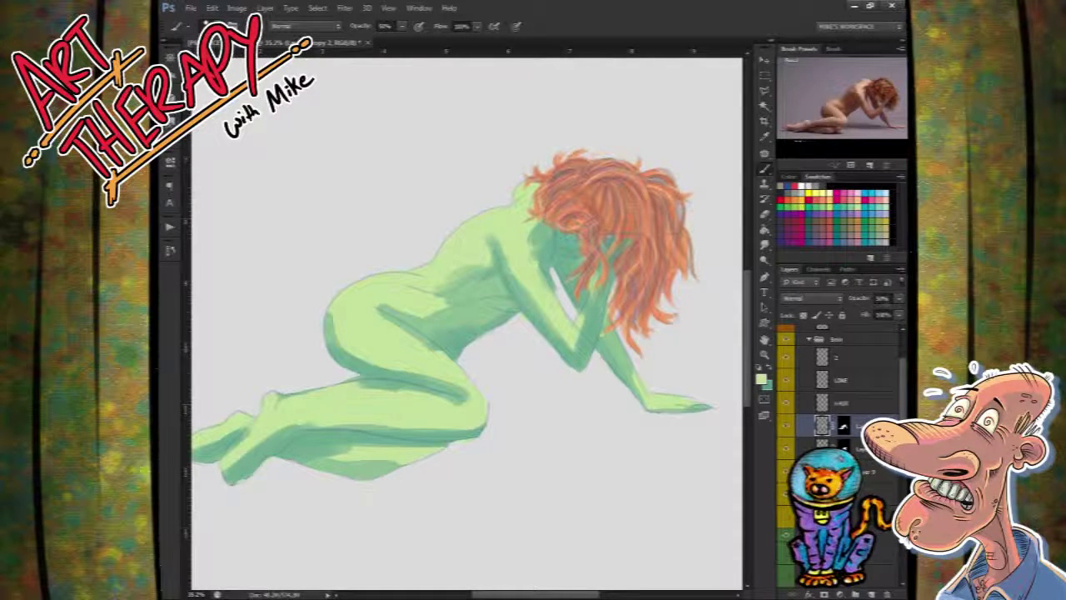
# Step: Set the second shadow copy to 100% opacity and soften the shadow edges on the arms, thighs and lower legs with light green
pyautogui.write('100')
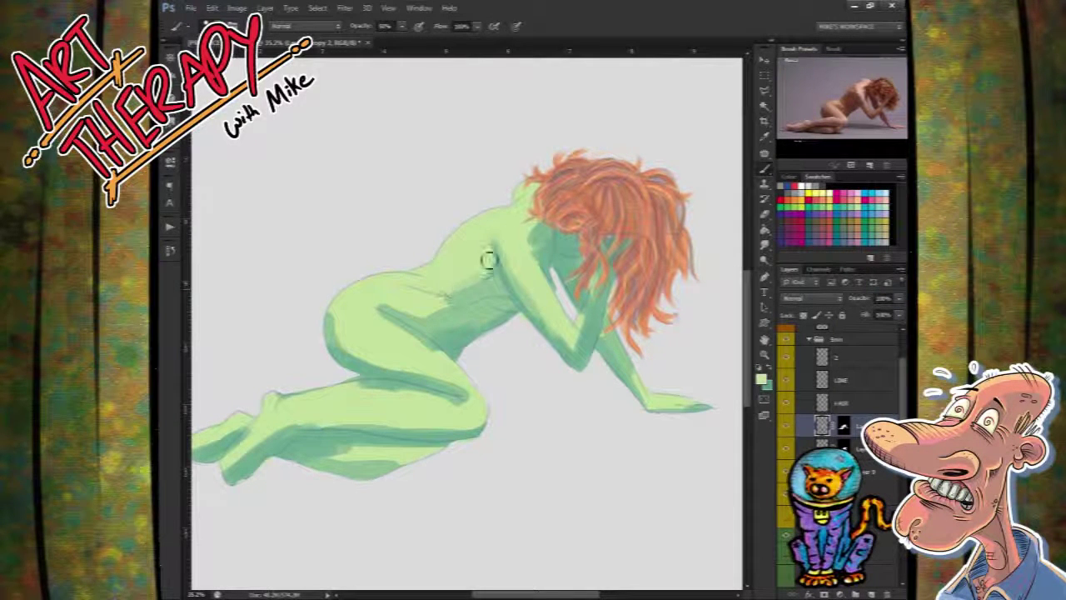
pyautogui.moveTo(531, 289)
pyautogui.mouseDown()
pyautogui.moveTo(559, 329)
pyautogui.moveTo(581, 339)
pyautogui.moveTo(608, 309)
pyautogui.mouseUp()
pyautogui.moveTo(581, 261)
pyautogui.mouseDown()
pyautogui.moveTo(549, 275)
pyautogui.moveTo(545, 219)
pyautogui.mouseUp()
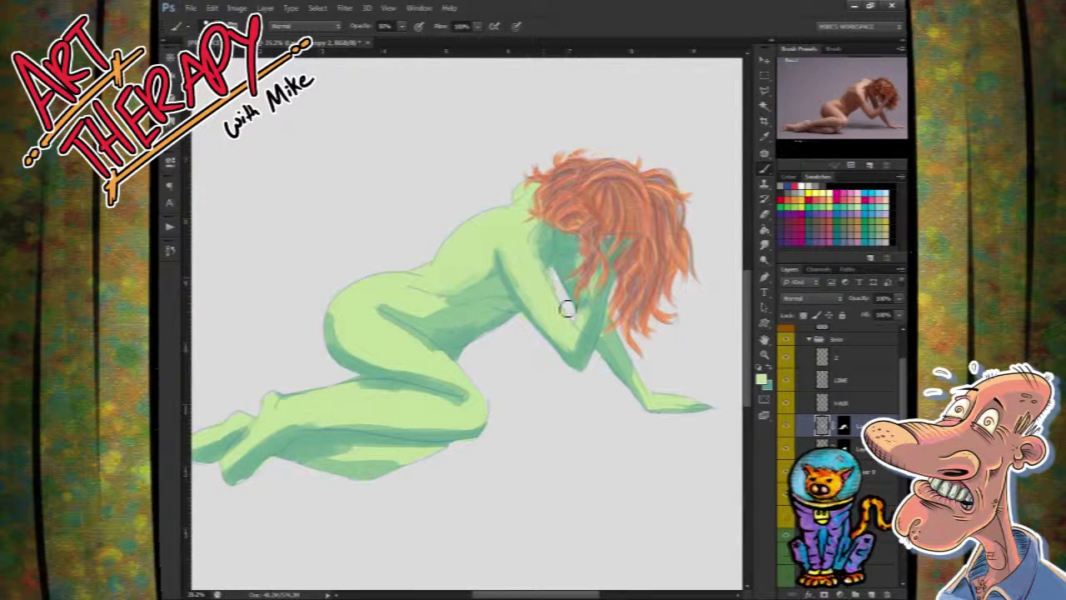
pyautogui.moveTo(623, 332)
pyautogui.mouseDown()
pyautogui.moveTo(660, 402)
pyautogui.moveTo(624, 338)
pyautogui.moveTo(668, 394)
pyautogui.moveTo(644, 387)
pyautogui.moveTo(728, 398)
pyautogui.mouseUp()
pyautogui.moveTo(403, 338)
pyautogui.mouseDown()
pyautogui.moveTo(454, 369)
pyautogui.moveTo(382, 320)
pyautogui.moveTo(458, 383)
pyautogui.moveTo(378, 315)
pyautogui.moveTo(433, 375)
pyautogui.moveTo(351, 316)
pyautogui.moveTo(357, 353)
pyautogui.moveTo(334, 296)
pyautogui.moveTo(349, 330)
pyautogui.moveTo(334, 334)
pyautogui.moveTo(356, 299)
pyautogui.moveTo(349, 341)
pyautogui.moveTo(424, 352)
pyautogui.moveTo(339, 374)
pyautogui.moveTo(344, 346)
pyautogui.moveTo(499, 405)
pyautogui.moveTo(420, 374)
pyautogui.moveTo(474, 399)
pyautogui.moveTo(460, 421)
pyautogui.moveTo(475, 394)
pyautogui.moveTo(405, 413)
pyautogui.moveTo(352, 399)
pyautogui.moveTo(403, 413)
pyautogui.moveTo(358, 389)
pyautogui.moveTo(382, 401)
pyautogui.moveTo(416, 395)
pyautogui.moveTo(374, 406)
pyautogui.moveTo(458, 407)
pyautogui.moveTo(422, 403)
pyautogui.moveTo(490, 396)
pyautogui.moveTo(472, 366)
pyautogui.moveTo(464, 436)
pyautogui.moveTo(488, 407)
pyautogui.mouseUp()
pyautogui.moveTo(284, 412)
pyautogui.mouseDown()
pyautogui.moveTo(238, 452)
pyautogui.moveTo(287, 418)
pyautogui.moveTo(245, 453)
pyautogui.moveTo(337, 419)
pyautogui.moveTo(282, 432)
pyautogui.moveTo(384, 421)
pyautogui.moveTo(207, 431)
pyautogui.moveTo(280, 407)
pyautogui.moveTo(209, 437)
pyautogui.moveTo(252, 424)
pyautogui.mouseUp()
pyautogui.moveTo(396, 451)
pyautogui.mouseDown()
pyautogui.moveTo(383, 434)
pyautogui.moveTo(388, 447)
pyautogui.moveTo(458, 436)
pyautogui.moveTo(475, 455)
pyautogui.moveTo(388, 445)
pyautogui.moveTo(509, 438)
pyautogui.moveTo(390, 444)
pyautogui.moveTo(488, 432)
pyautogui.mouseUp()
pyautogui.moveTo(538, 396); pyautogui.dragTo(425, 418)
pyautogui.moveTo(266, 322)
pyautogui.mouseDown()
pyautogui.moveTo(340, 325)
pyautogui.moveTo(291, 323)
pyautogui.moveTo(347, 313)
pyautogui.moveTo(312, 325)
pyautogui.moveTo(341, 318)
pyautogui.moveTo(277, 318)
pyautogui.moveTo(351, 315)
pyautogui.moveTo(312, 324)
pyautogui.moveTo(349, 297)
pyautogui.moveTo(325, 330)
pyautogui.moveTo(403, 281)
pyautogui.moveTo(273, 328)
pyautogui.moveTo(299, 331)
pyautogui.moveTo(294, 319)
pyautogui.moveTo(345, 307)
pyautogui.moveTo(309, 333)
pyautogui.mouseUp()
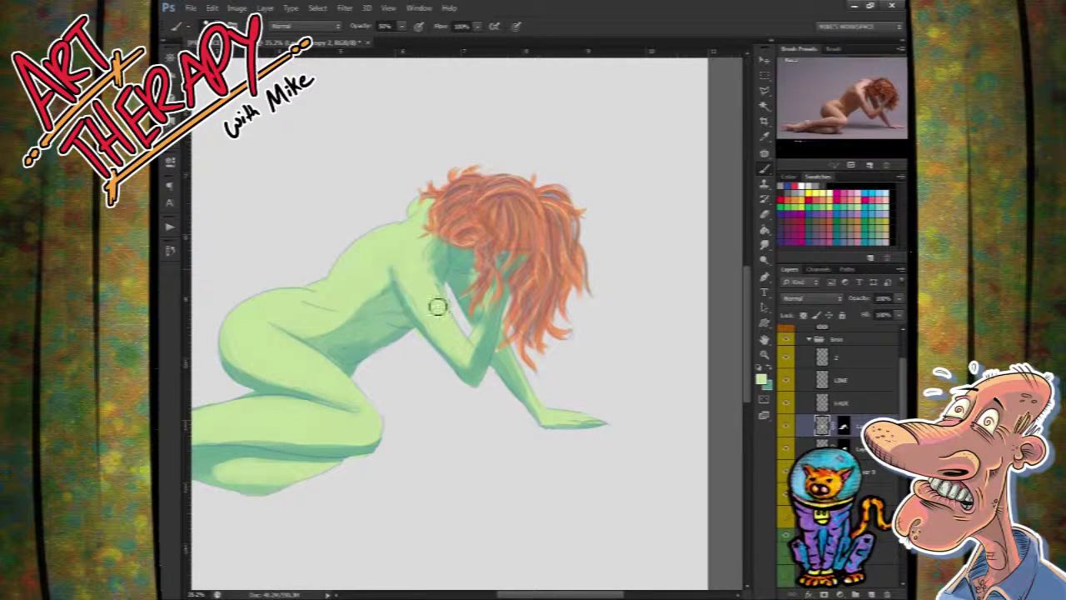
pyautogui.moveTo(576, 326)
pyautogui.mouseDown()
pyautogui.moveTo(489, 325)
pyautogui.moveTo(492, 314)
pyautogui.moveTo(487, 375)
pyautogui.mouseUp()
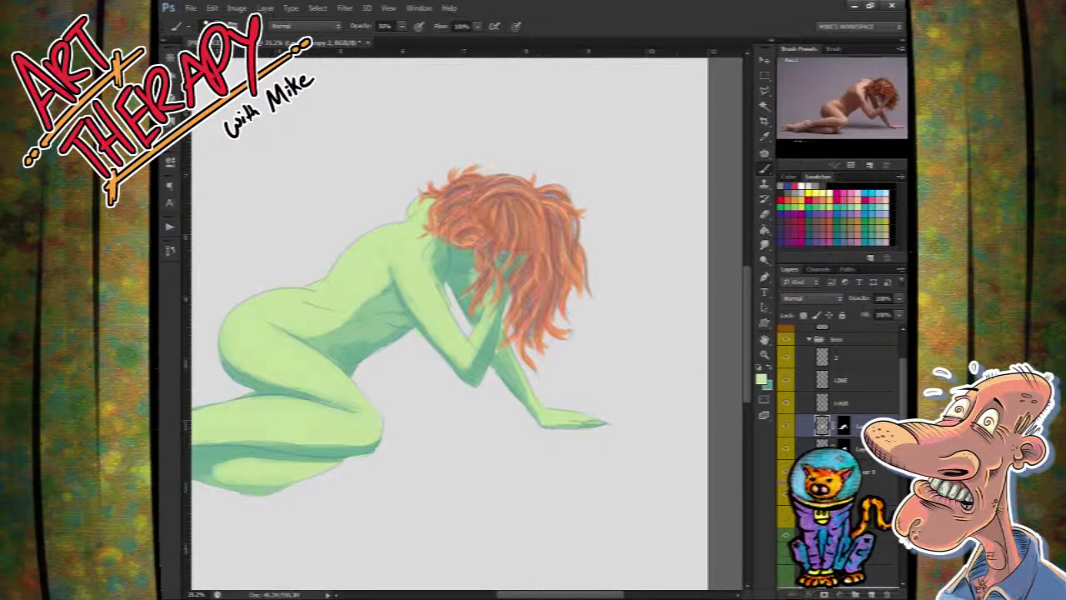
# Step: Duplicate the masked shadow layer once more and clear everything around the figure on the new copy with a rectangular selection
pyautogui.hotkey('ctrl', 'j')
pyautogui.click(764, 77)
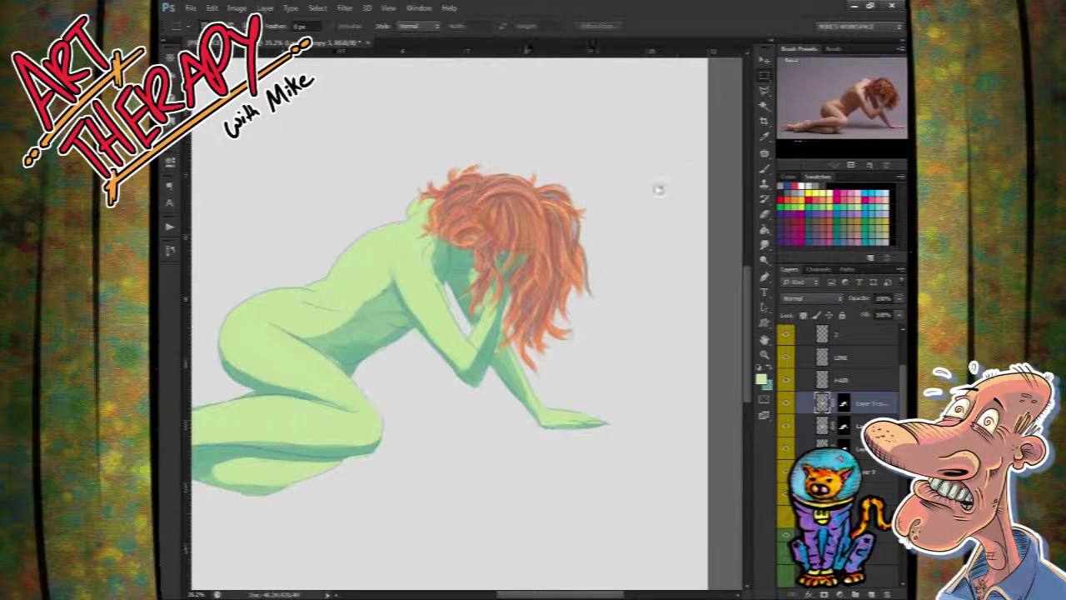
pyautogui.moveTo(658, 189); pyautogui.dragTo(771, 173)
pyautogui.moveTo(725, 138); pyautogui.dragTo(211, 575)
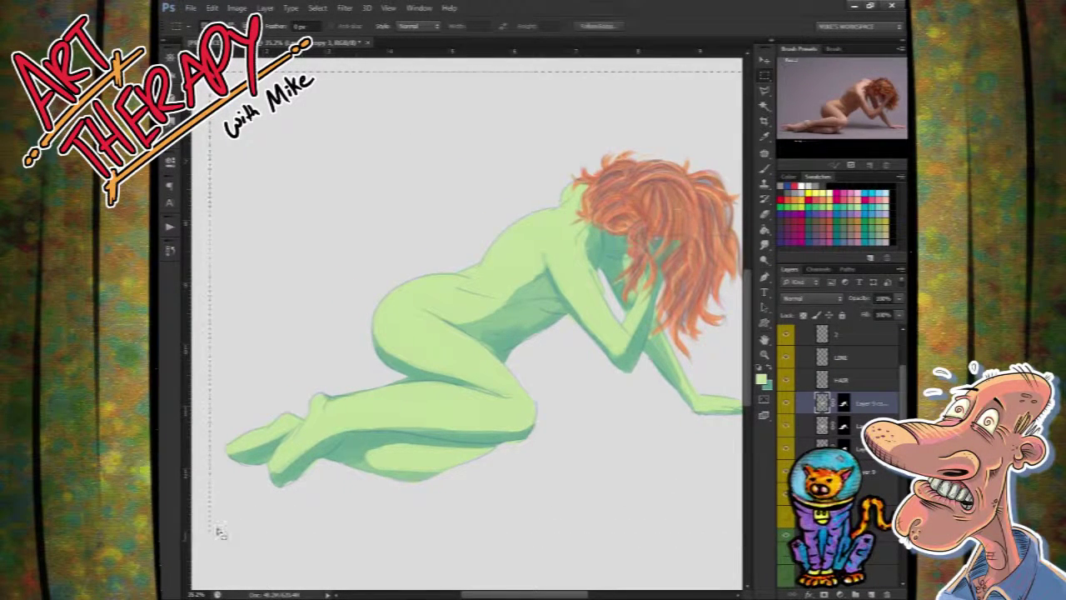
pyautogui.hotkey('ctrl', 'd')
# Step: Brush pale yellow-green highlights on the upper arm, back, hip and thigh on the third copy, with the layer at 50% opacity
pyautogui.moveTo(560, 335); pyautogui.dragTo(511, 325)
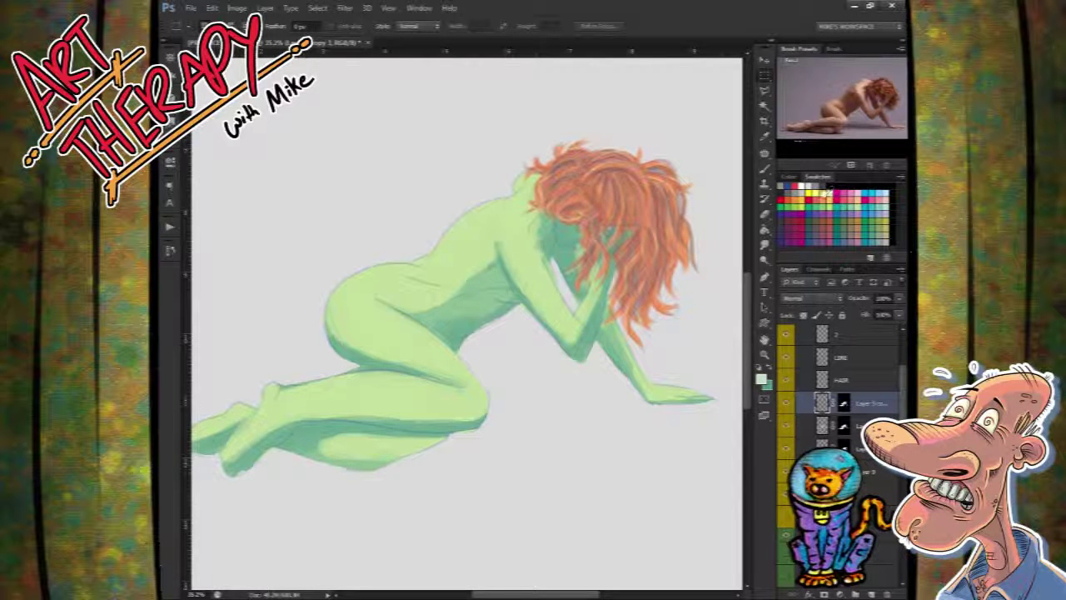
pyautogui.moveTo(620, 324); pyautogui.dragTo(575, 330)
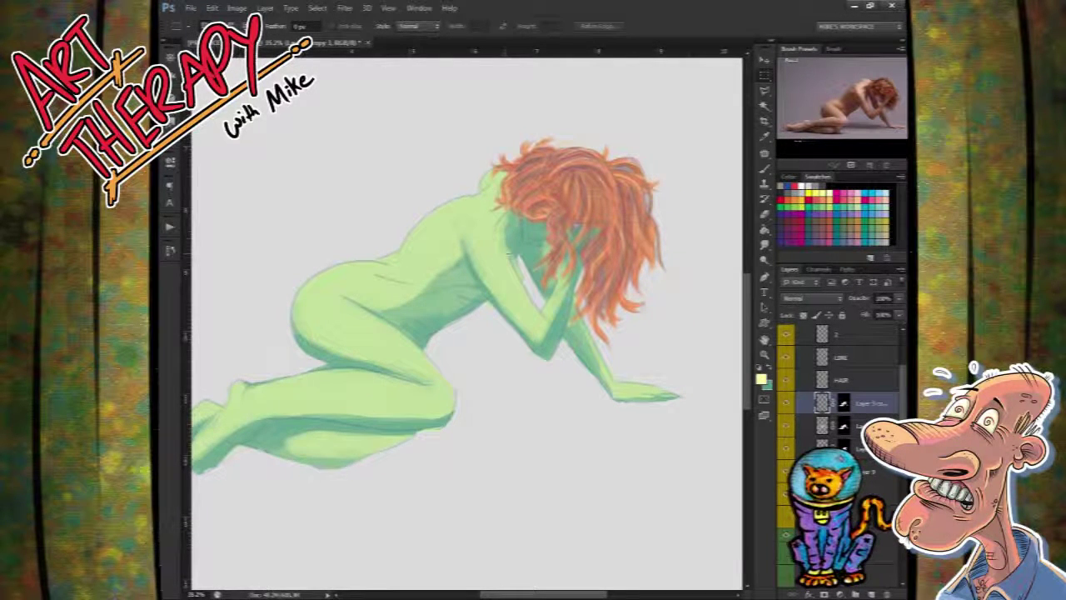
pyautogui.click(765, 166)
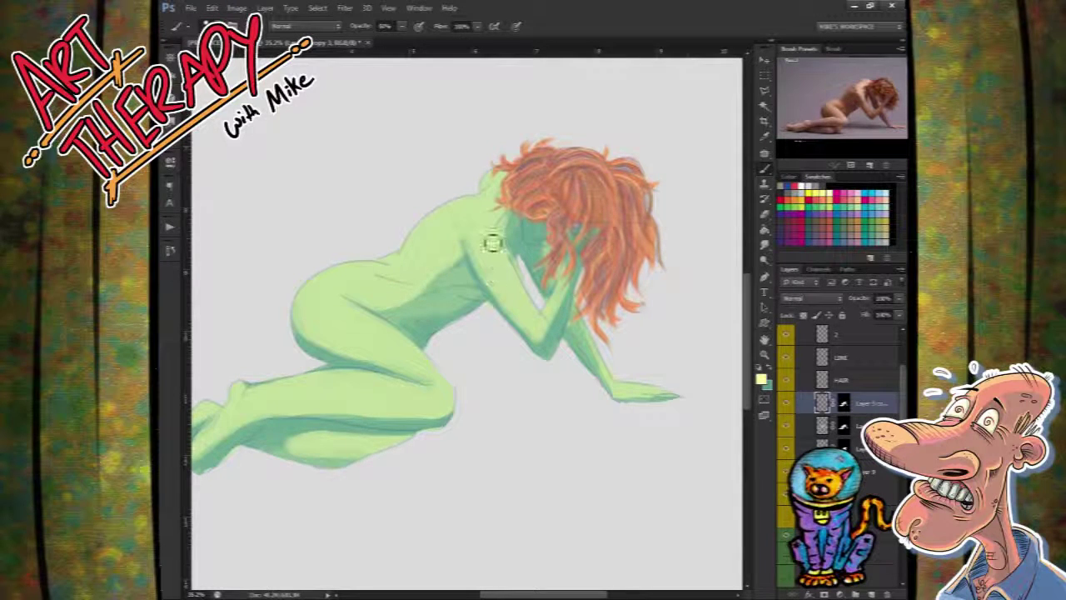
pyautogui.moveTo(481, 243)
pyautogui.mouseDown()
pyautogui.moveTo(550, 347)
pyautogui.moveTo(537, 298)
pyautogui.mouseUp()
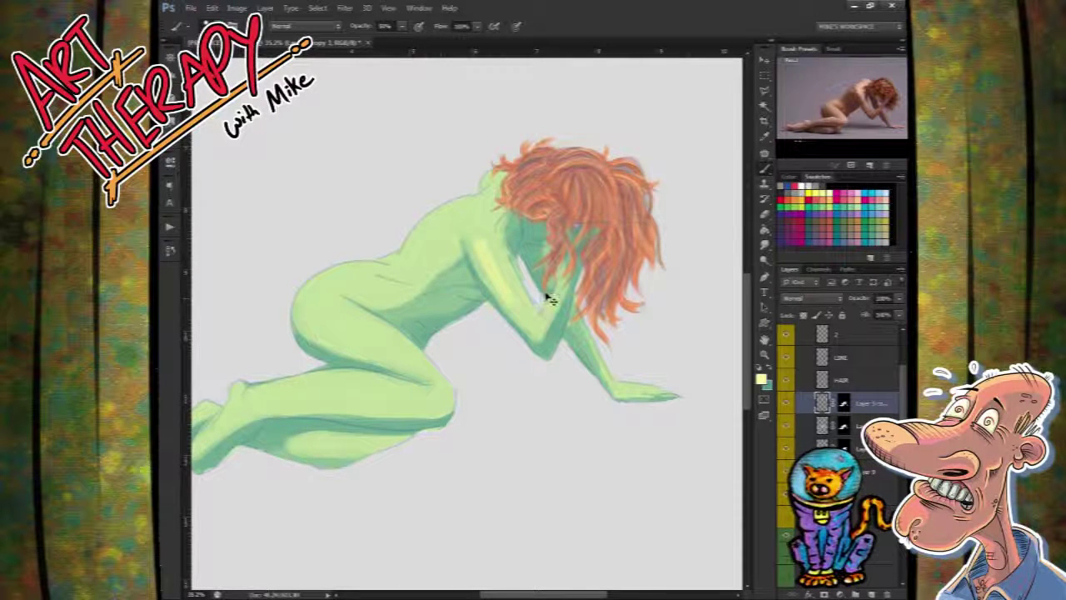
pyautogui.hotkey('ctrl', 'z')
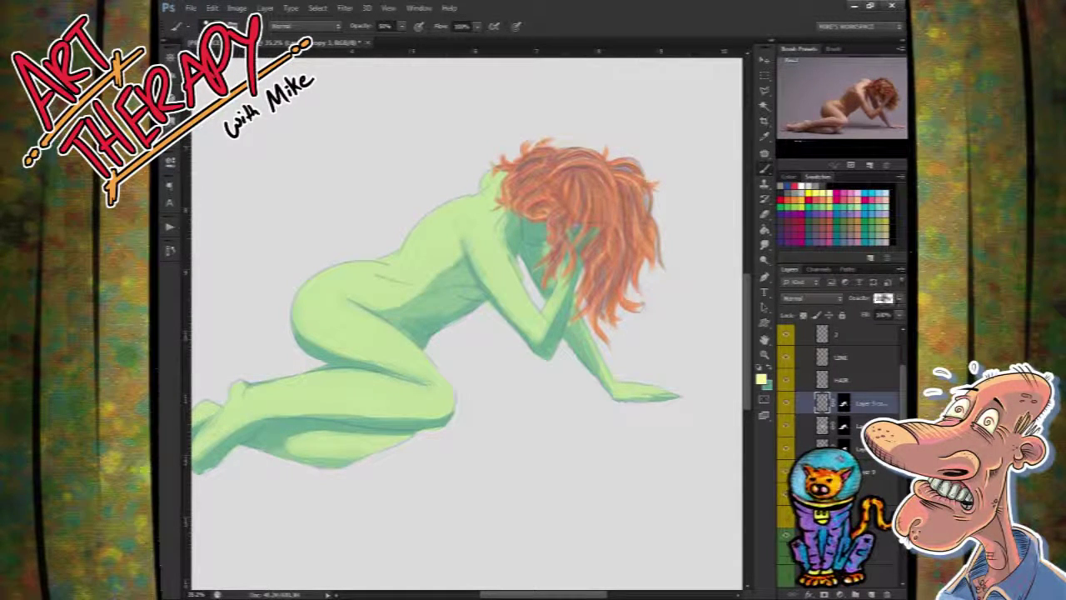
pyautogui.moveTo(482, 241); pyautogui.dragTo(538, 318)
pyautogui.moveTo(496, 234); pyautogui.dragTo(522, 300)
pyautogui.moveTo(465, 207); pyautogui.dragTo(434, 216)
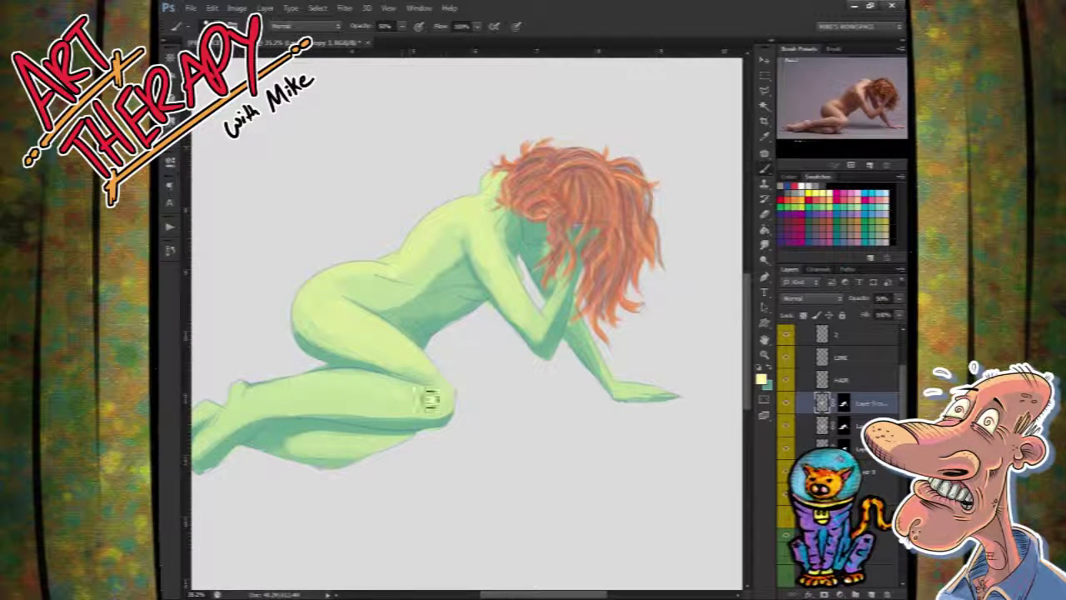
# Step: Extend the pale yellow-green highlights along the lower legs and feet
pyautogui.moveTo(263, 414); pyautogui.dragTo(360, 381)
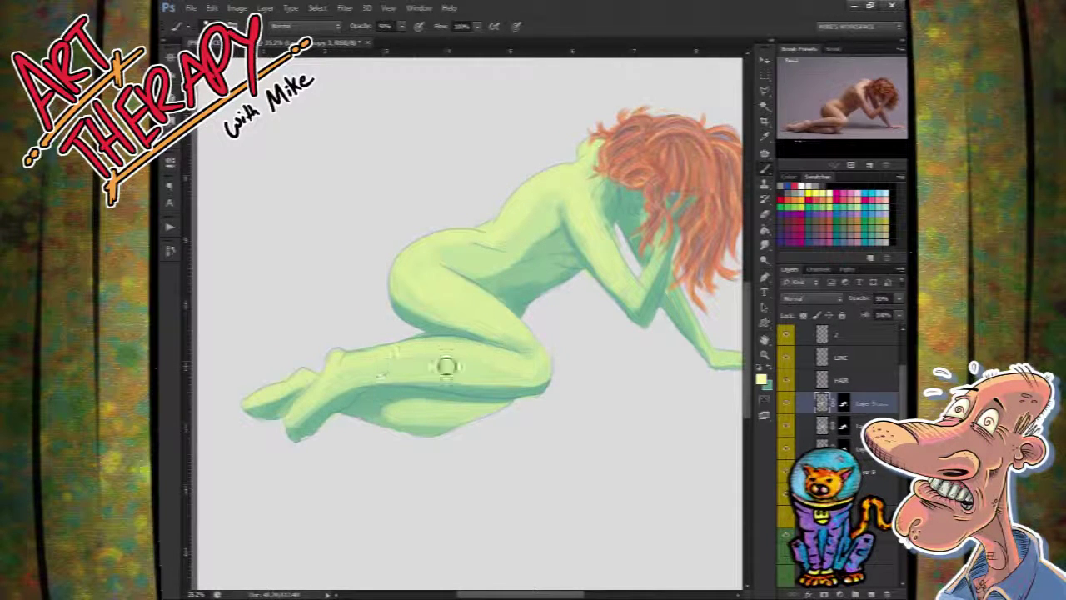
pyautogui.moveTo(694, 308); pyautogui.dragTo(574, 333)
pyautogui.moveTo(542, 279); pyautogui.dragTo(529, 308)
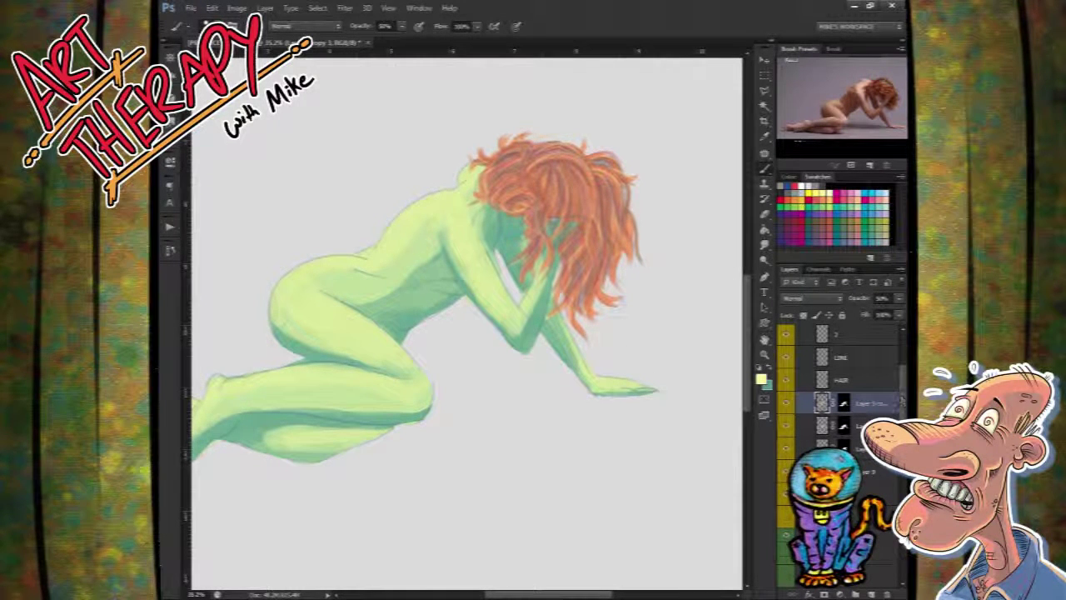
# Step: Duplicate the highlight layer and clear its painted content with a large rectangular selection over the figure, keeping the mask
pyautogui.scroll(-2, 842, 408)
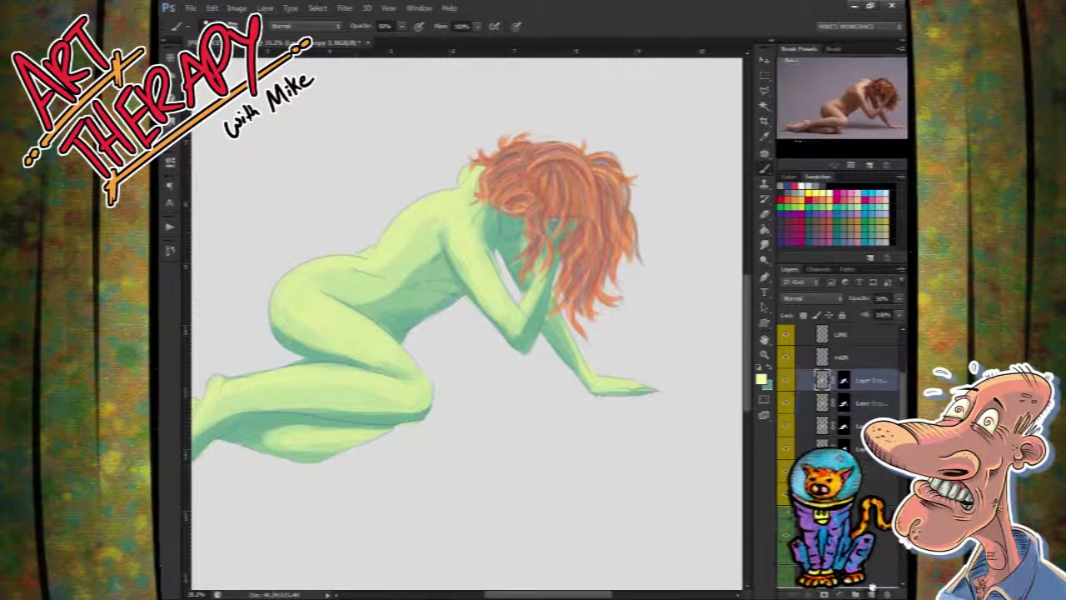
pyautogui.click(765, 75)
pyautogui.moveTo(659, 162); pyautogui.dragTo(724, 159)
pyautogui.moveTo(732, 76); pyautogui.dragTo(275, 514)
pyautogui.press('Delete')
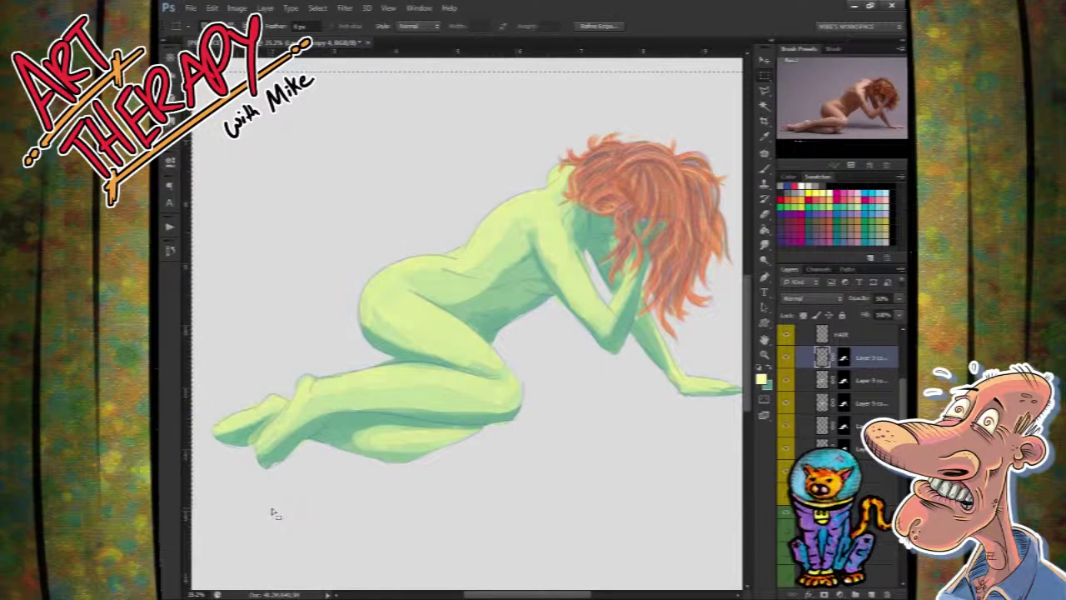
pyautogui.hotkey('ctrl', 'd')
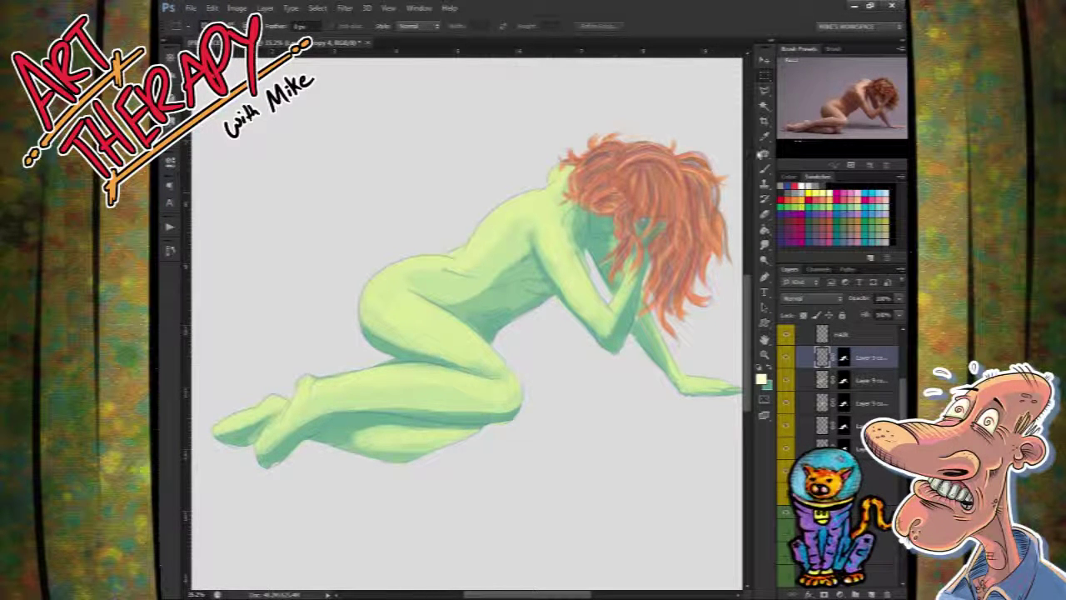
# Step: Paint brighter cream highlights on the shoulder, upper arm, supporting hand, hip, thighs and shins at 100% layer opacity
pyautogui.click(763, 170)
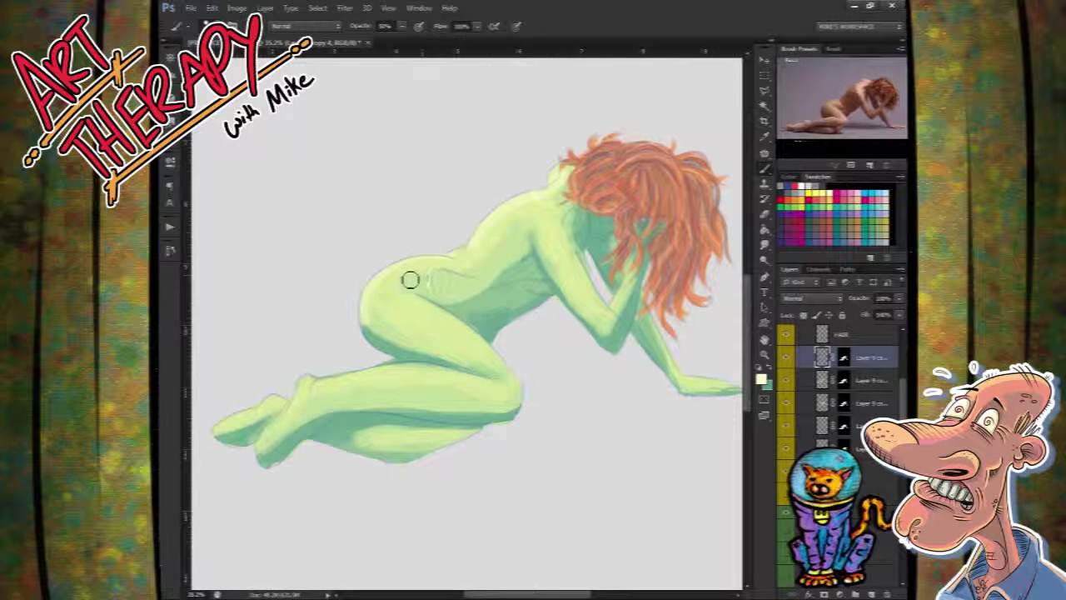
pyautogui.moveTo(553, 236)
pyautogui.mouseDown()
pyautogui.moveTo(579, 256)
pyautogui.moveTo(555, 250)
pyautogui.mouseUp()
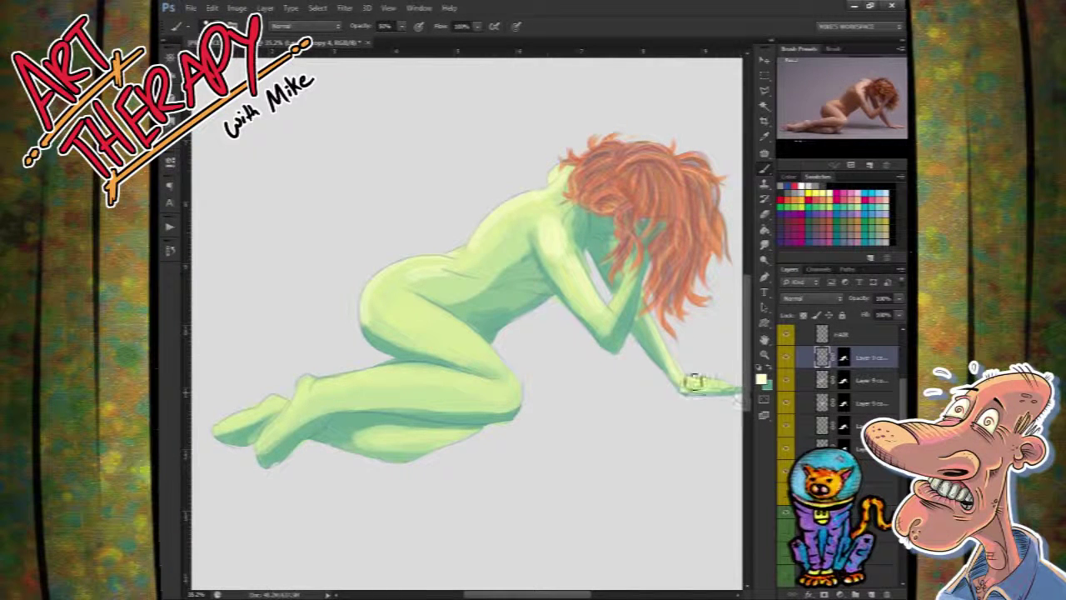
pyautogui.moveTo(408, 303)
pyautogui.mouseDown()
pyautogui.moveTo(519, 393)
pyautogui.moveTo(535, 369)
pyautogui.moveTo(468, 339)
pyautogui.moveTo(495, 393)
pyautogui.moveTo(477, 390)
pyautogui.moveTo(474, 375)
pyautogui.moveTo(312, 414)
pyautogui.moveTo(420, 395)
pyautogui.moveTo(436, 326)
pyautogui.moveTo(378, 301)
pyautogui.moveTo(375, 323)
pyautogui.moveTo(385, 331)
pyautogui.moveTo(367, 317)
pyautogui.moveTo(455, 295)
pyautogui.moveTo(398, 315)
pyautogui.moveTo(394, 337)
pyautogui.moveTo(381, 326)
pyautogui.moveTo(491, 283)
pyautogui.moveTo(410, 280)
pyautogui.moveTo(468, 264)
pyautogui.moveTo(519, 268)
pyautogui.moveTo(483, 244)
pyautogui.moveTo(478, 253)
pyautogui.moveTo(580, 237)
pyautogui.mouseUp()
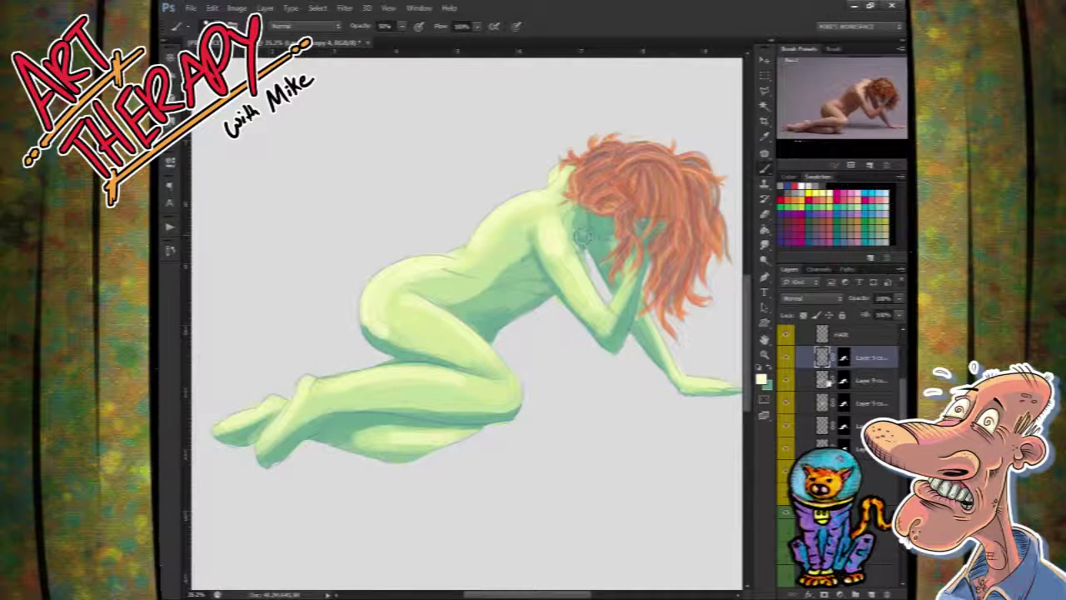
# Step: Duplicate the cream highlight layer and empty the fifth copy with a rectangular selection across the whole figure
pyautogui.hotkey('ctrl', 'j')
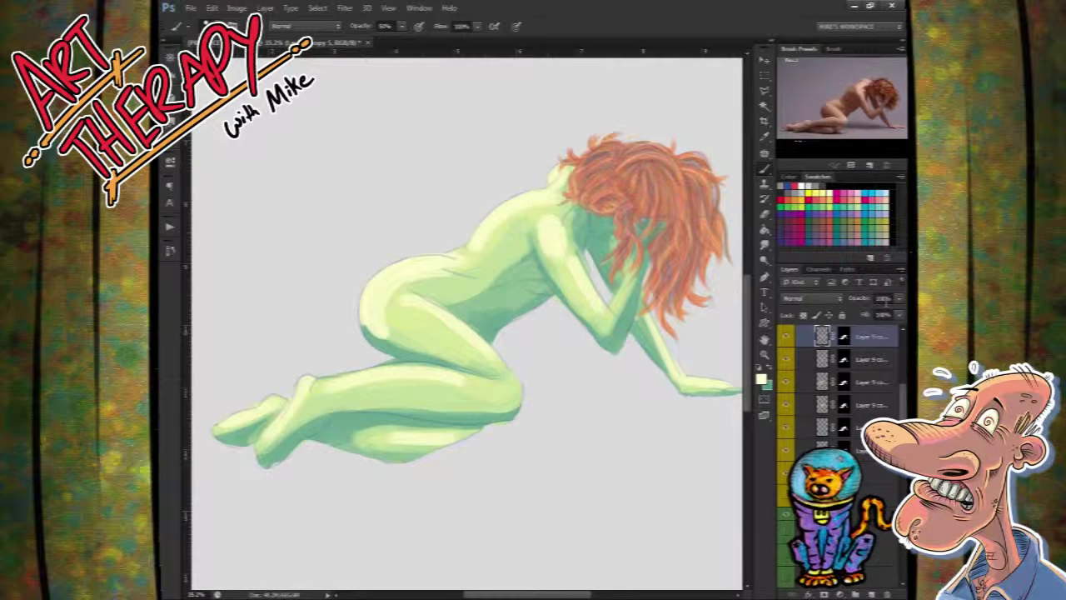
pyautogui.click(765, 76)
pyautogui.moveTo(722, 103); pyautogui.dragTo(194, 524)
pyautogui.hotkey('ctrl', 'd')
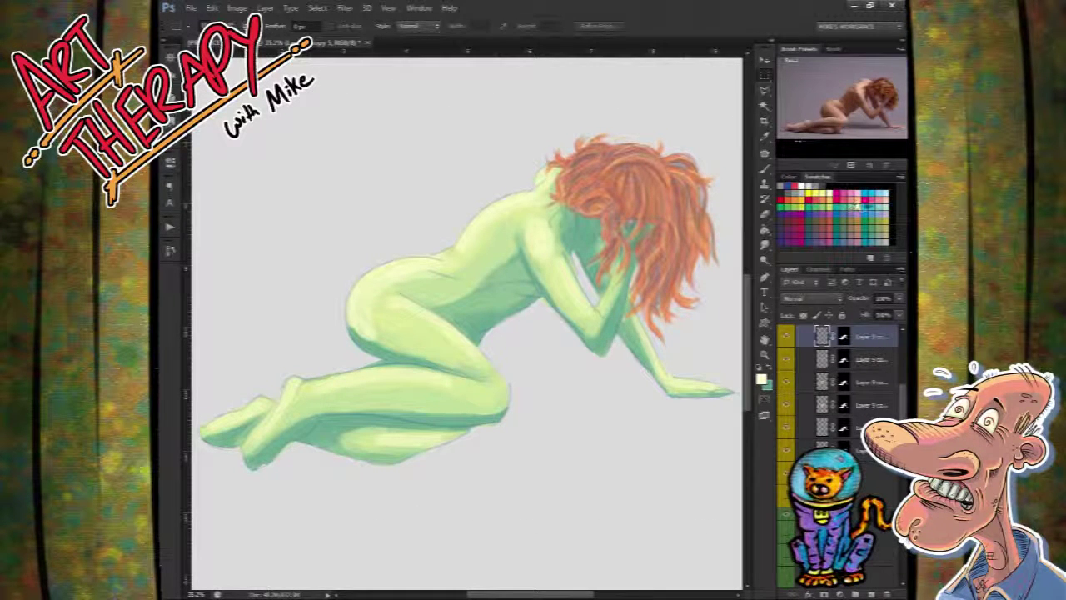
# Step: Blend the highlight edges on the upper arm, hip, thighs and calf with light green on the fifth copy at 50% layer opacity
pyautogui.click(855, 202)
pyautogui.click(764, 171)
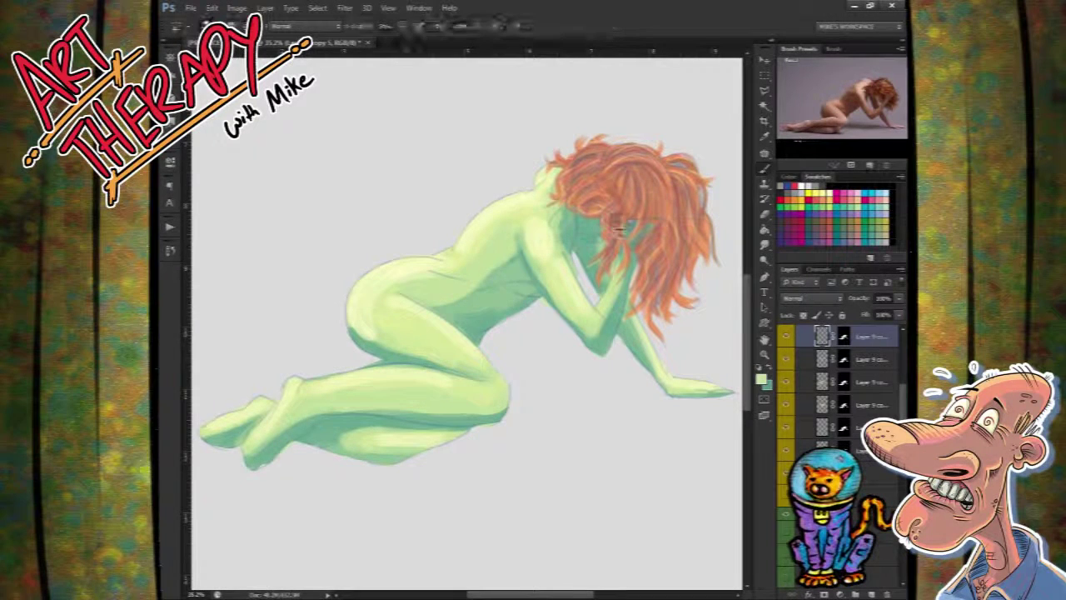
pyautogui.write('50')
pyautogui.press('Return')
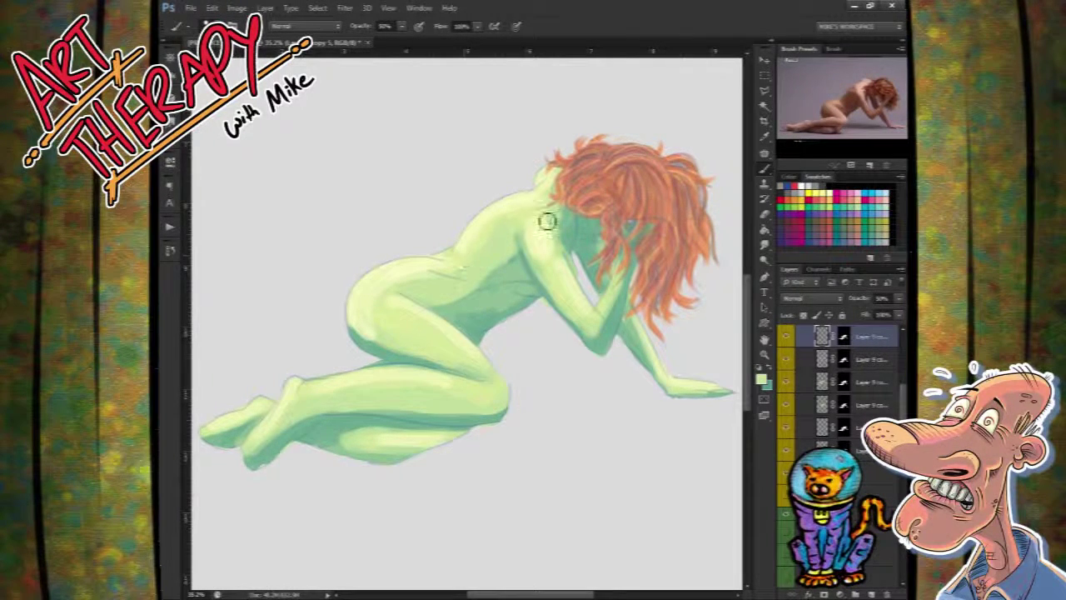
pyautogui.moveTo(532, 224)
pyautogui.mouseDown()
pyautogui.moveTo(563, 284)
pyautogui.moveTo(531, 247)
pyautogui.moveTo(529, 227)
pyautogui.moveTo(571, 279)
pyautogui.moveTo(528, 244)
pyautogui.moveTo(559, 254)
pyautogui.moveTo(546, 223)
pyautogui.moveTo(572, 309)
pyautogui.mouseUp()
pyautogui.moveTo(392, 287); pyautogui.dragTo(383, 362)
pyautogui.moveTo(400, 283)
pyautogui.mouseDown()
pyautogui.moveTo(460, 275)
pyautogui.moveTo(461, 262)
pyautogui.moveTo(389, 308)
pyautogui.moveTo(394, 342)
pyautogui.moveTo(387, 332)
pyautogui.moveTo(404, 346)
pyautogui.moveTo(433, 332)
pyautogui.moveTo(389, 311)
pyautogui.moveTo(449, 357)
pyautogui.moveTo(388, 309)
pyautogui.moveTo(441, 349)
pyautogui.moveTo(389, 295)
pyautogui.moveTo(456, 379)
pyautogui.moveTo(485, 314)
pyautogui.moveTo(399, 310)
pyautogui.moveTo(501, 376)
pyautogui.moveTo(417, 309)
pyautogui.moveTo(499, 386)
pyautogui.moveTo(481, 357)
pyautogui.moveTo(443, 403)
pyautogui.mouseUp()
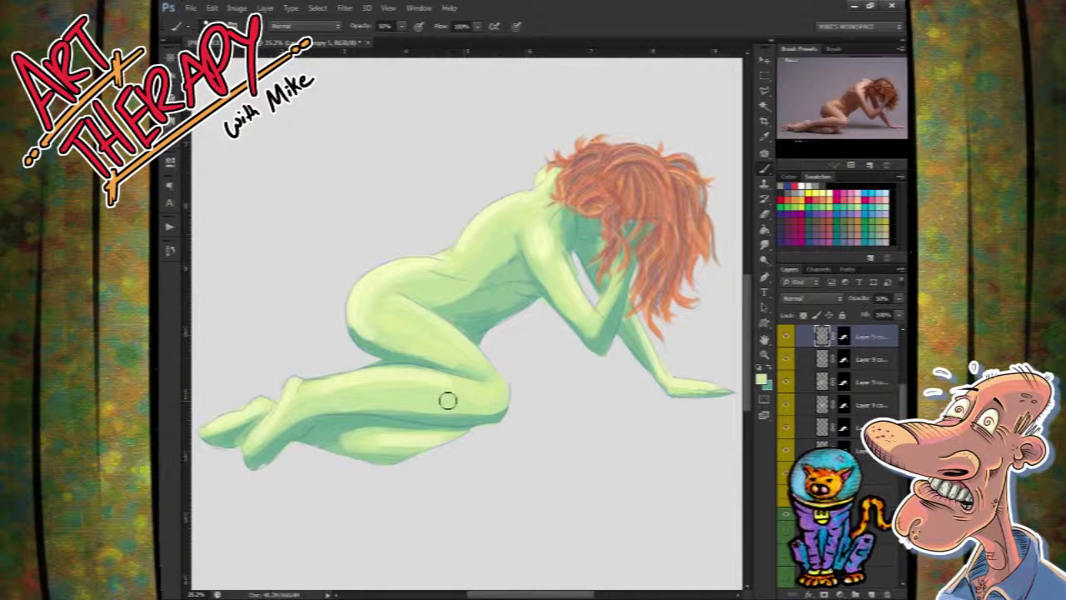
pyautogui.moveTo(356, 391)
pyautogui.mouseDown()
pyautogui.moveTo(433, 392)
pyautogui.moveTo(372, 382)
pyautogui.moveTo(426, 394)
pyautogui.moveTo(328, 397)
pyautogui.moveTo(296, 404)
pyautogui.moveTo(267, 438)
pyautogui.moveTo(236, 424)
pyautogui.moveTo(216, 436)
pyautogui.moveTo(284, 406)
pyautogui.moveTo(407, 452)
pyautogui.moveTo(364, 445)
pyautogui.moveTo(456, 442)
pyautogui.moveTo(396, 439)
pyautogui.moveTo(421, 380)
pyautogui.moveTo(460, 388)
pyautogui.moveTo(395, 387)
pyautogui.moveTo(459, 387)
pyautogui.moveTo(303, 394)
pyautogui.moveTo(380, 356)
pyautogui.moveTo(379, 327)
pyautogui.moveTo(383, 346)
pyautogui.moveTo(354, 326)
pyautogui.moveTo(417, 349)
pyautogui.moveTo(352, 324)
pyautogui.moveTo(408, 336)
pyautogui.moveTo(358, 337)
pyautogui.moveTo(393, 344)
pyautogui.moveTo(407, 277)
pyautogui.moveTo(394, 307)
pyautogui.moveTo(454, 346)
pyautogui.moveTo(407, 308)
pyautogui.moveTo(439, 303)
pyautogui.moveTo(407, 284)
pyautogui.moveTo(483, 273)
pyautogui.moveTo(444, 260)
pyautogui.moveTo(477, 248)
pyautogui.moveTo(486, 229)
pyautogui.moveTo(469, 251)
pyautogui.moveTo(493, 239)
pyautogui.moveTo(454, 258)
pyautogui.moveTo(559, 211)
pyautogui.moveTo(497, 223)
pyautogui.moveTo(548, 216)
pyautogui.moveTo(546, 237)
pyautogui.mouseUp()
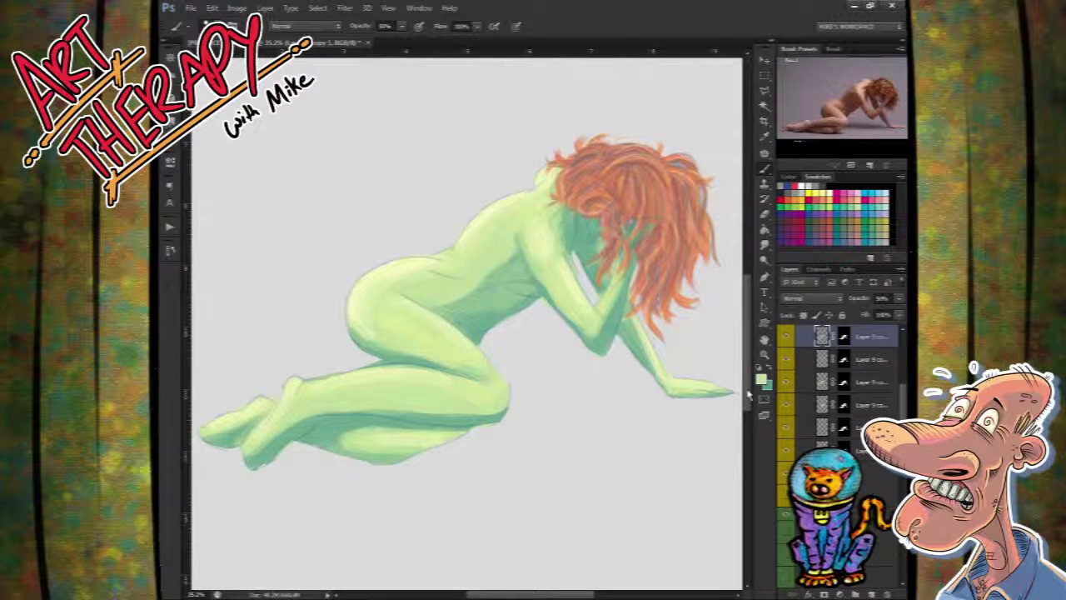
# Step: Add a new empty layer and place it directly below the HAIR layer
pyautogui.scroll(2, 864, 388)
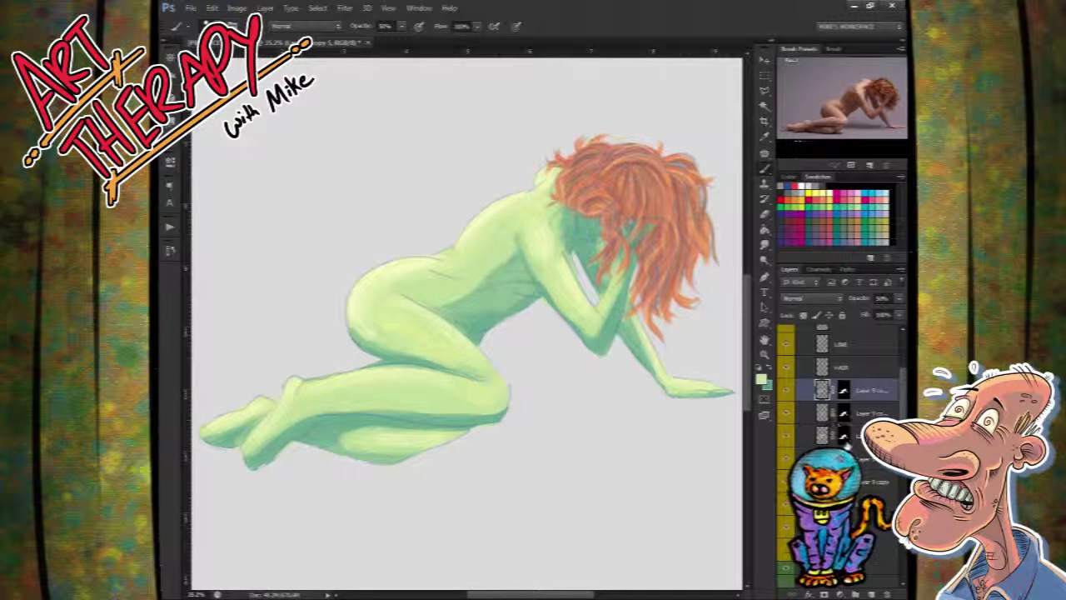
pyautogui.scroll(3, 813, 442)
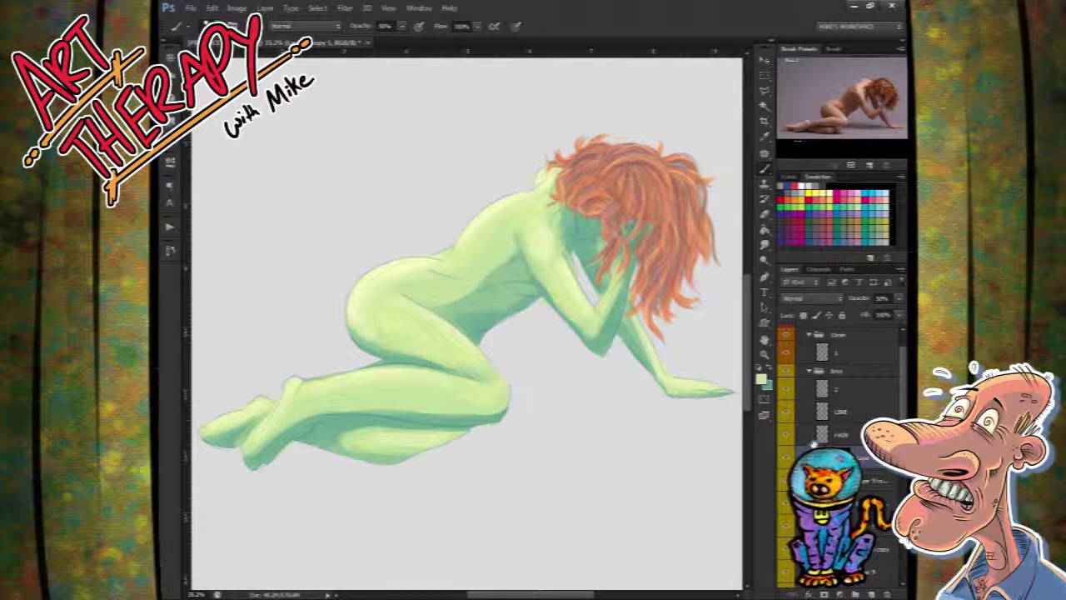
pyautogui.click(821, 435)
pyautogui.click(781, 413)
pyautogui.click(782, 415)
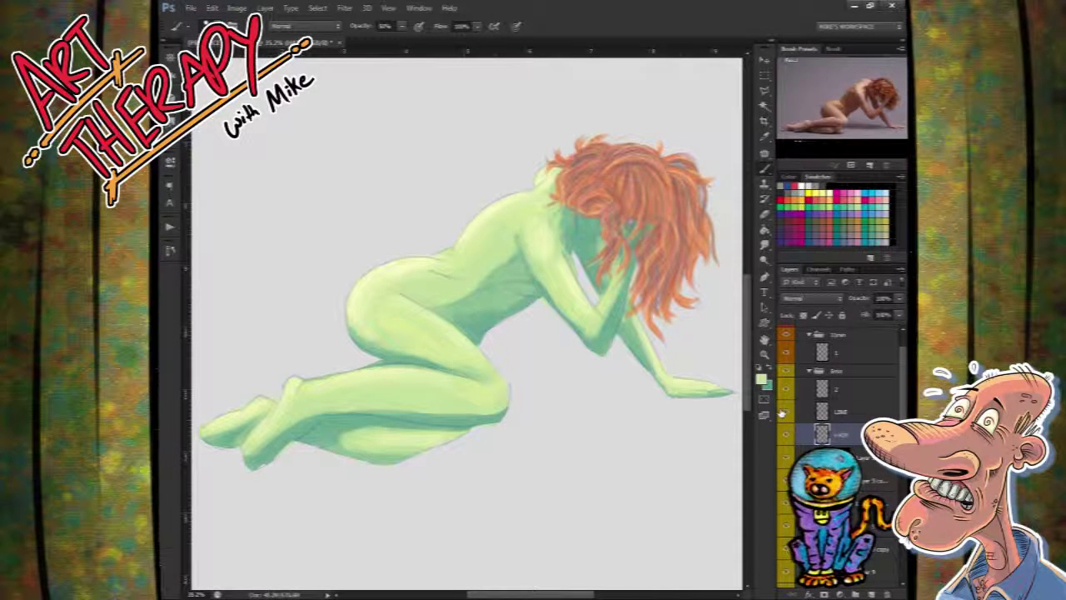
pyautogui.click(871, 593)
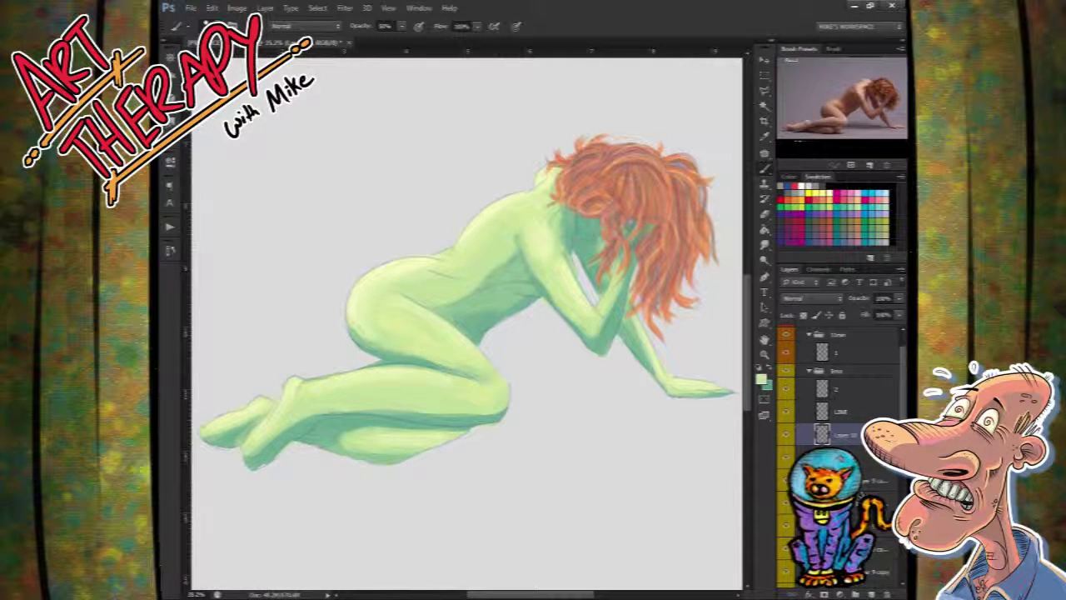
pyautogui.moveTo(858, 455); pyautogui.dragTo(862, 469)
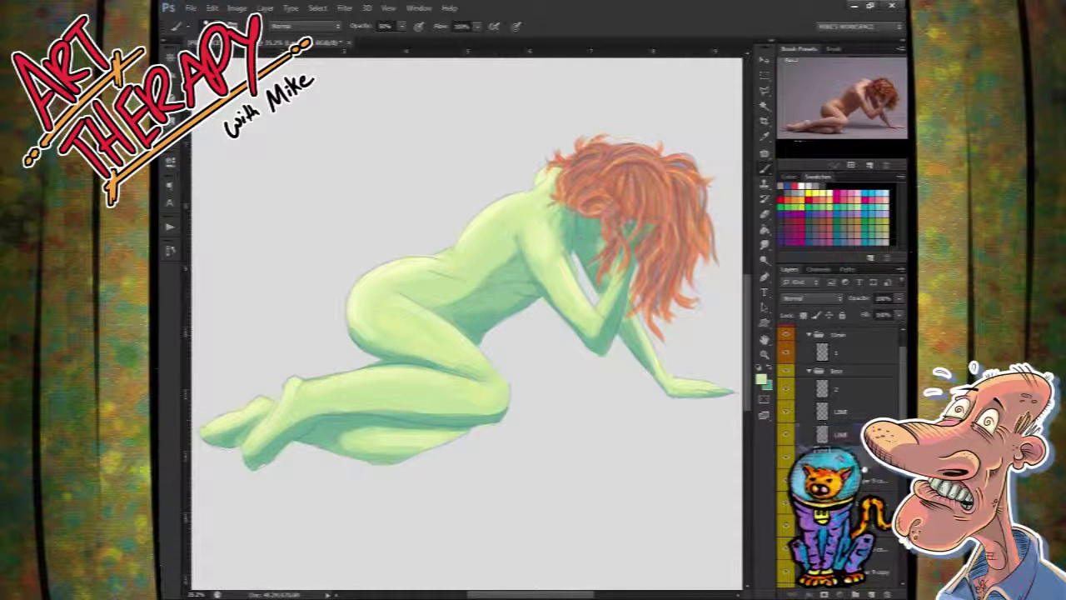
# Step: Ink the back and neck contour in black on the new layer, undoing the stray strokes
pyautogui.click(833, 185)
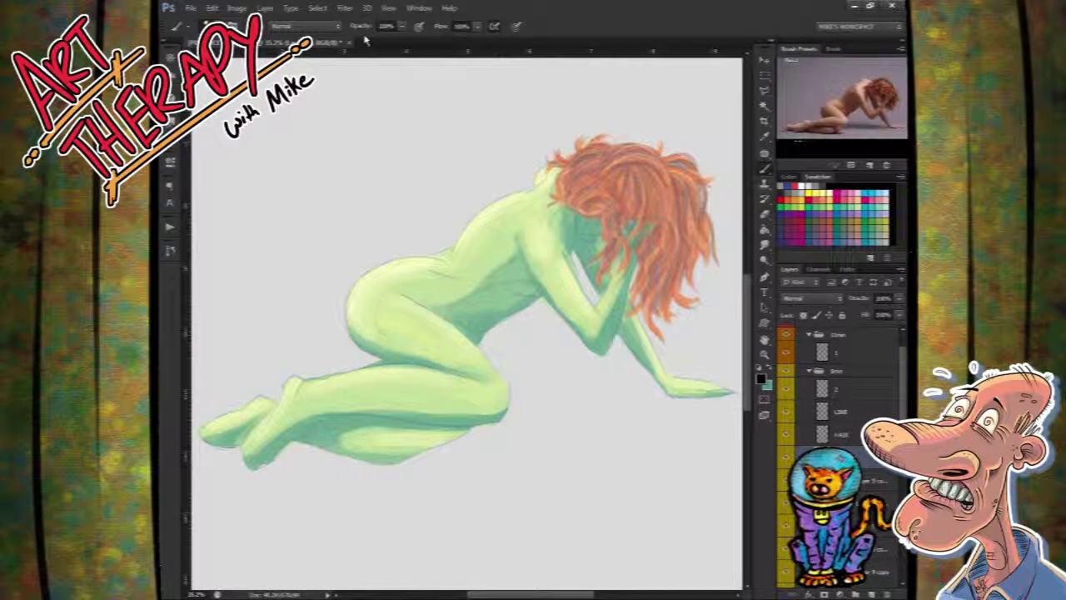
pyautogui.moveTo(454, 250)
pyautogui.mouseDown()
pyautogui.moveTo(501, 207)
pyautogui.moveTo(570, 197)
pyautogui.moveTo(537, 197)
pyautogui.moveTo(560, 180)
pyautogui.moveTo(539, 201)
pyautogui.moveTo(555, 168)
pyautogui.mouseUp()
pyautogui.hotkey('ctrl', 'z')
pyautogui.moveTo(458, 249)
pyautogui.mouseDown()
pyautogui.moveTo(435, 259)
pyautogui.moveTo(459, 280)
pyautogui.moveTo(450, 276)
pyautogui.moveTo(461, 254)
pyautogui.moveTo(447, 271)
pyautogui.moveTo(460, 274)
pyautogui.moveTo(423, 261)
pyautogui.moveTo(379, 274)
pyautogui.moveTo(349, 323)
pyautogui.moveTo(367, 289)
pyautogui.moveTo(437, 257)
pyautogui.mouseUp()
pyautogui.hotkey('ctrl', 'z')
pyautogui.hotkey('ctrl', 'z')
pyautogui.moveTo(380, 358)
pyautogui.mouseDown()
pyautogui.moveTo(356, 310)
pyautogui.moveTo(443, 256)
pyautogui.mouseUp()
pyautogui.hotkey('ctrl', 'z')
pyautogui.moveTo(380, 366)
pyautogui.mouseDown()
pyautogui.moveTo(359, 300)
pyautogui.moveTo(451, 269)
pyautogui.moveTo(413, 266)
pyautogui.moveTo(368, 295)
pyautogui.moveTo(398, 358)
pyautogui.mouseUp()
pyautogui.hotkey('ctrl', 'z')
pyautogui.hotkey('ctrl', 'z')
pyautogui.moveTo(449, 266)
pyautogui.mouseDown()
pyautogui.moveTo(418, 265)
pyautogui.moveTo(355, 300)
pyautogui.moveTo(405, 362)
pyautogui.mouseUp()
pyautogui.hotkey('ctrl', 'z')
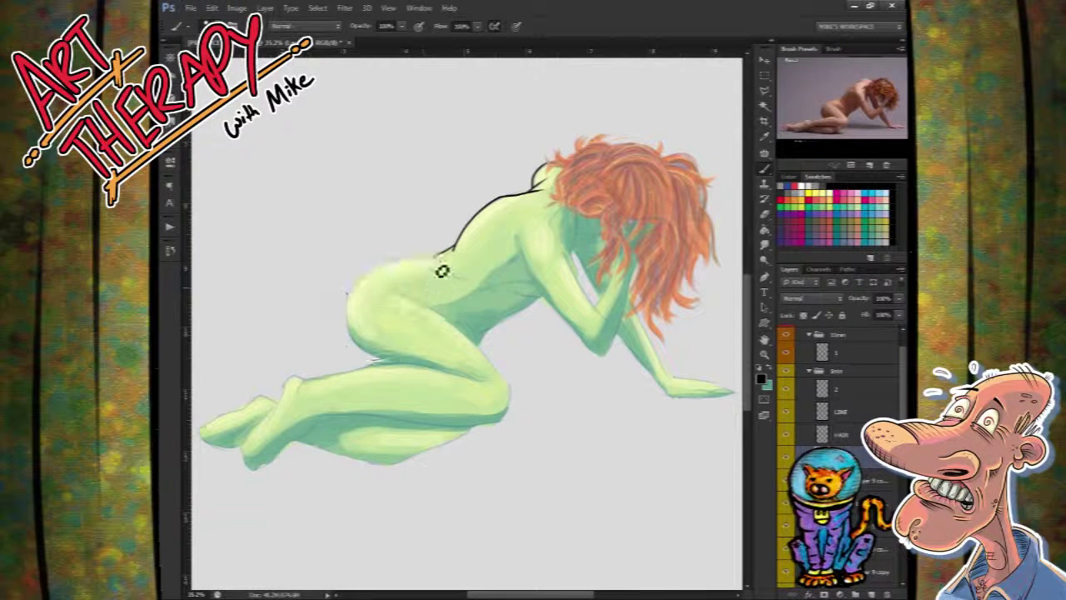
# Step: Ink the hip, waist, belly, thigh and knee contours in black, undoing the stray stroke along the lower thigh
pyautogui.moveTo(443, 259)
pyautogui.mouseDown()
pyautogui.moveTo(357, 307)
pyautogui.moveTo(415, 366)
pyautogui.mouseUp()
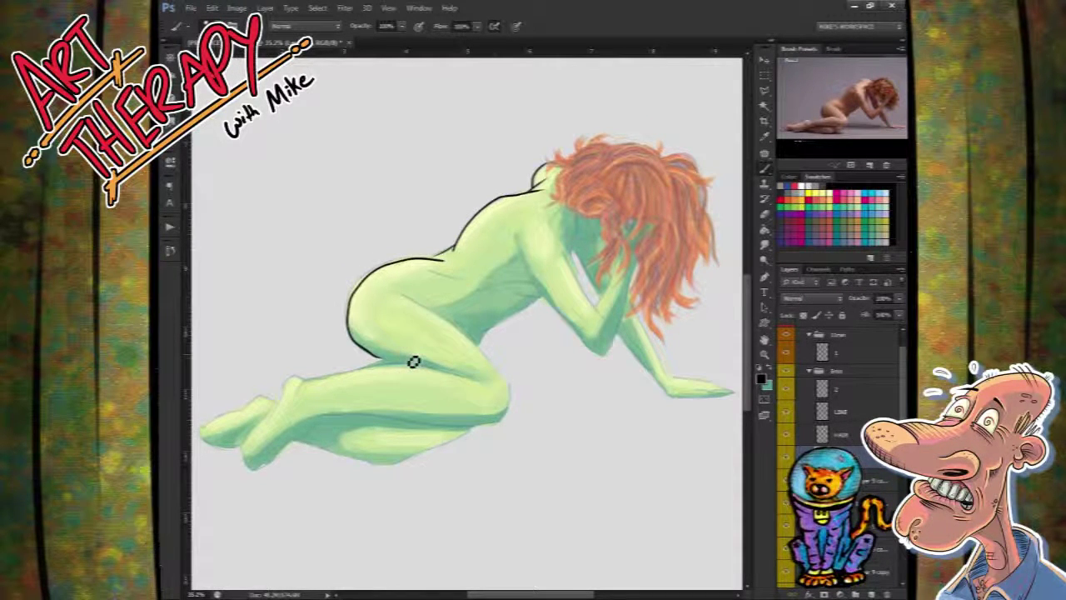
pyautogui.moveTo(434, 270)
pyautogui.mouseDown()
pyautogui.moveTo(469, 281)
pyautogui.moveTo(504, 312)
pyautogui.moveTo(458, 311)
pyautogui.moveTo(511, 284)
pyautogui.moveTo(494, 297)
pyautogui.moveTo(558, 303)
pyautogui.moveTo(516, 291)
pyautogui.mouseUp()
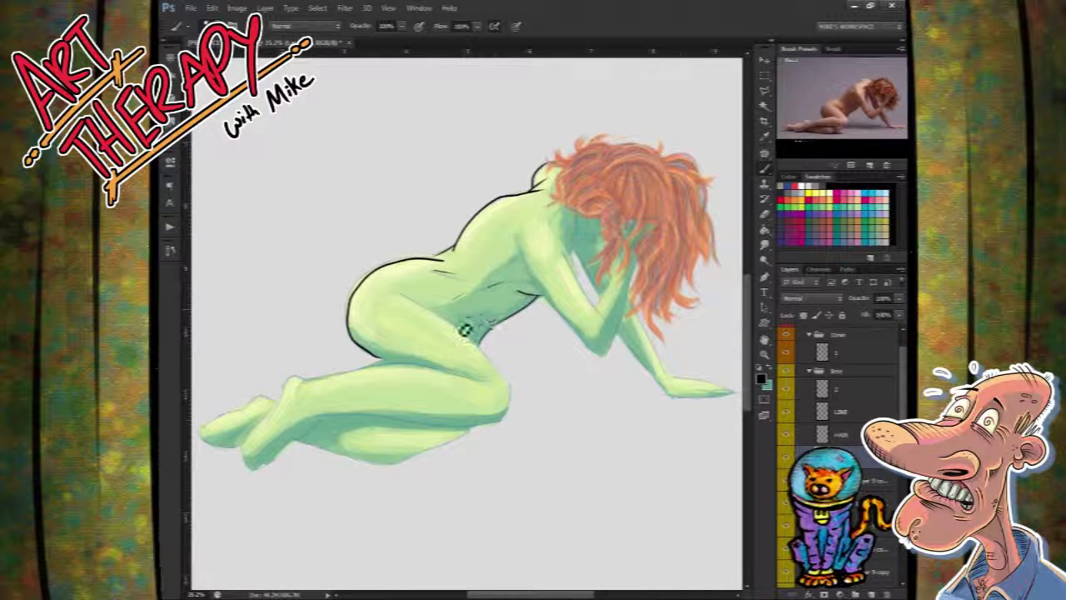
pyautogui.moveTo(398, 293)
pyautogui.mouseDown()
pyautogui.moveTo(465, 336)
pyautogui.moveTo(541, 427)
pyautogui.moveTo(546, 395)
pyautogui.moveTo(515, 393)
pyautogui.moveTo(504, 419)
pyautogui.mouseUp()
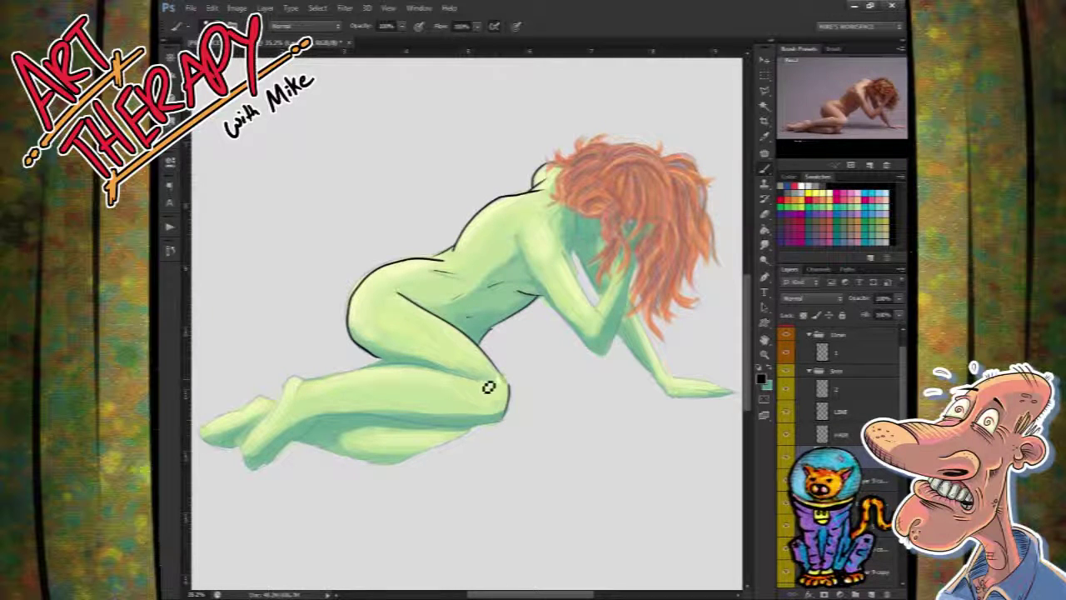
pyautogui.moveTo(385, 360)
pyautogui.mouseDown()
pyautogui.moveTo(279, 379)
pyautogui.moveTo(498, 382)
pyautogui.mouseUp()
pyautogui.hotkey('ctrl', 'z')
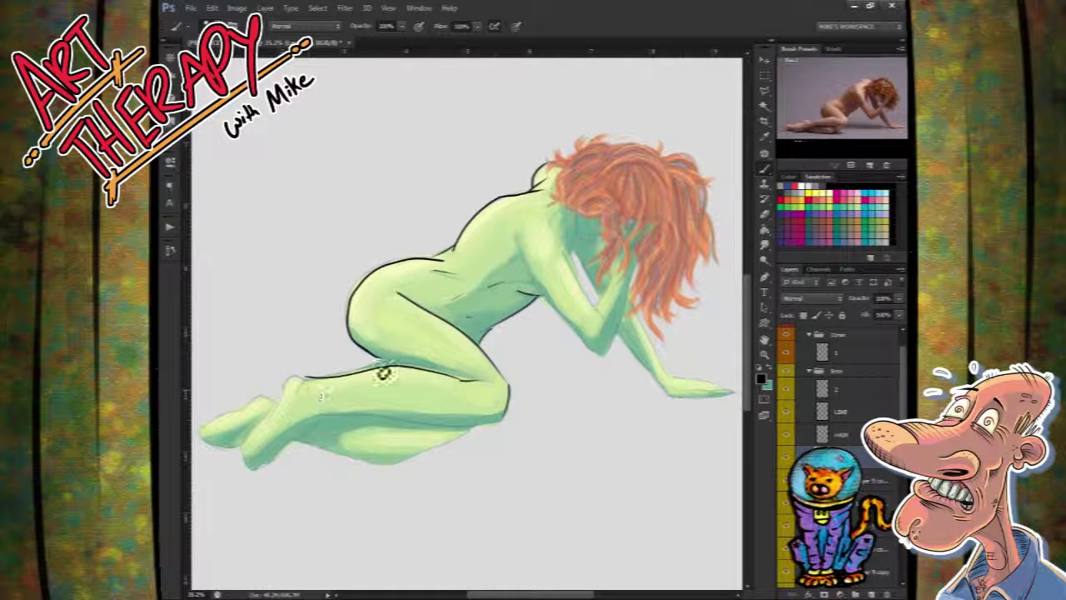
# Step: Ink the near lower leg in black, covering the ankle, foot and underside up to the knee, undoing the stray strokes
pyautogui.moveTo(304, 377); pyautogui.dragTo(270, 398)
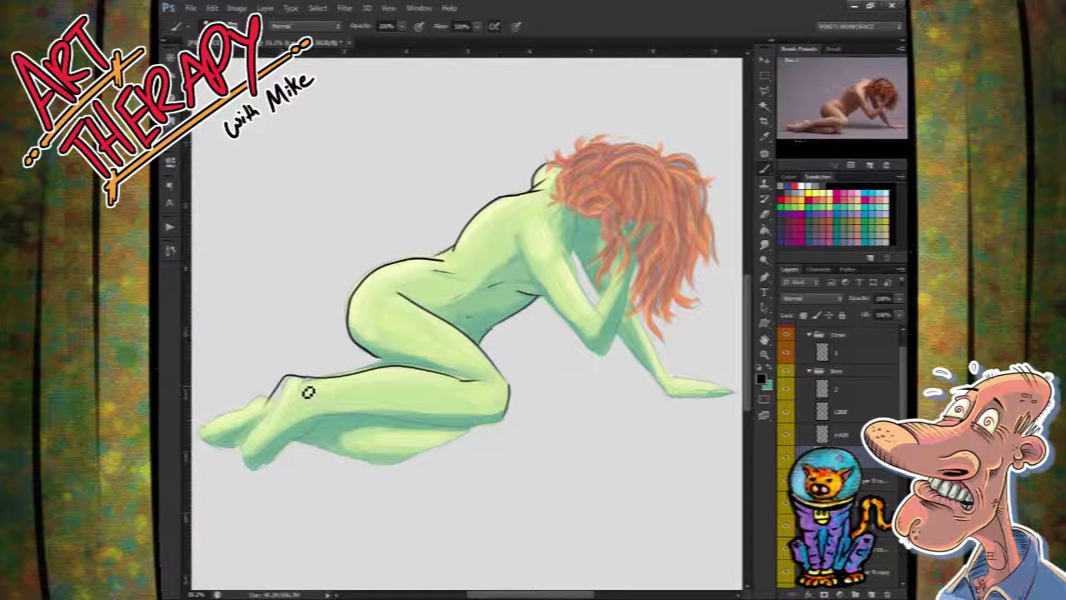
pyautogui.moveTo(308, 380)
pyautogui.mouseDown()
pyautogui.moveTo(284, 393)
pyautogui.moveTo(297, 391)
pyautogui.mouseUp()
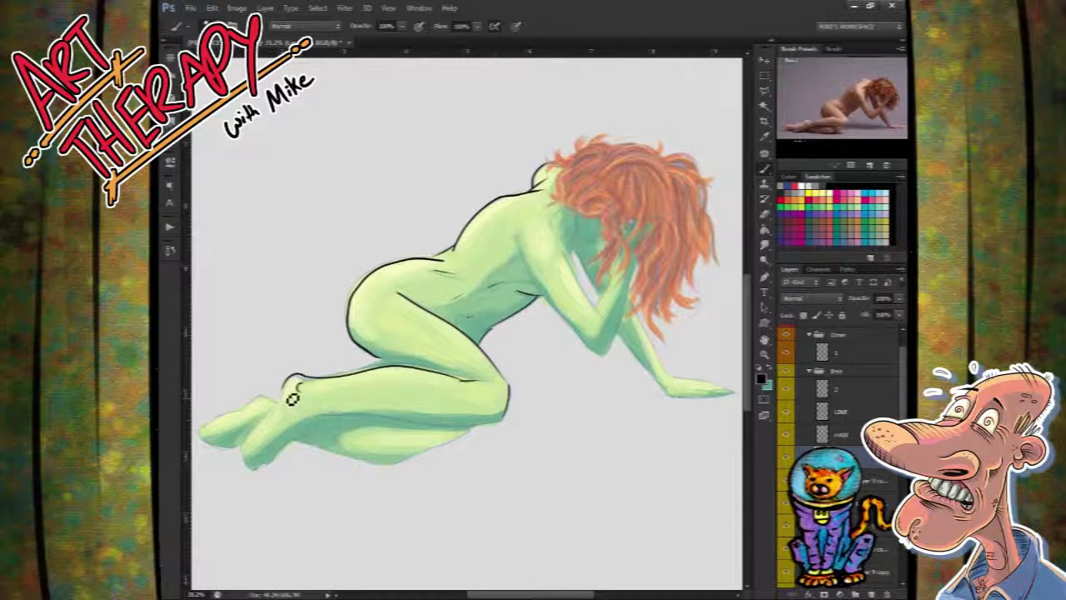
pyautogui.moveTo(287, 398); pyautogui.dragTo(250, 466)
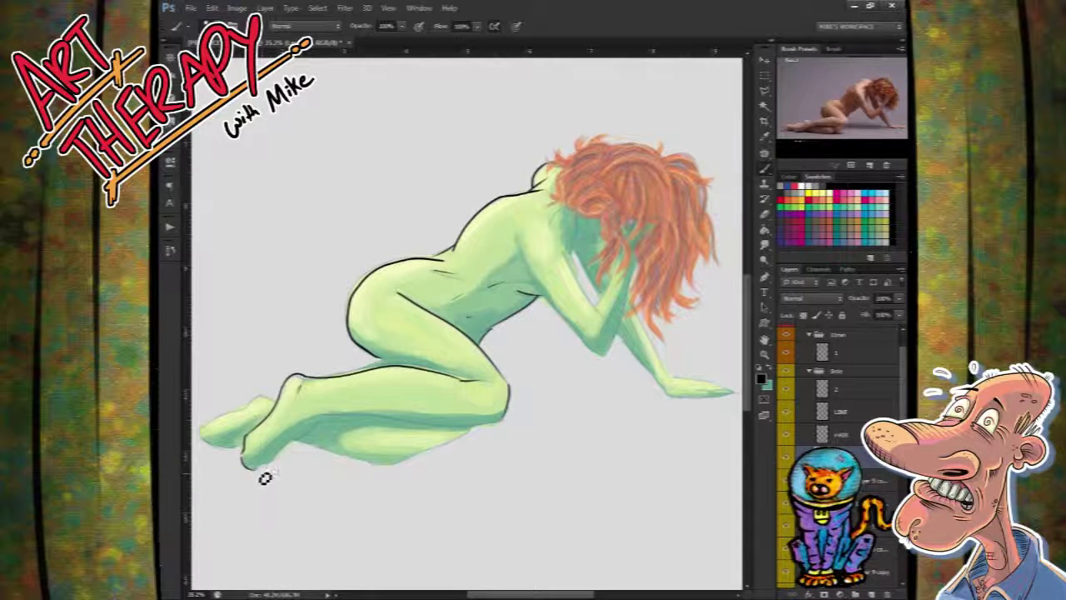
pyautogui.moveTo(278, 470)
pyautogui.mouseDown()
pyautogui.moveTo(333, 430)
pyautogui.moveTo(314, 437)
pyautogui.moveTo(365, 427)
pyautogui.moveTo(345, 435)
pyautogui.moveTo(329, 424)
pyautogui.moveTo(511, 425)
pyautogui.mouseUp()
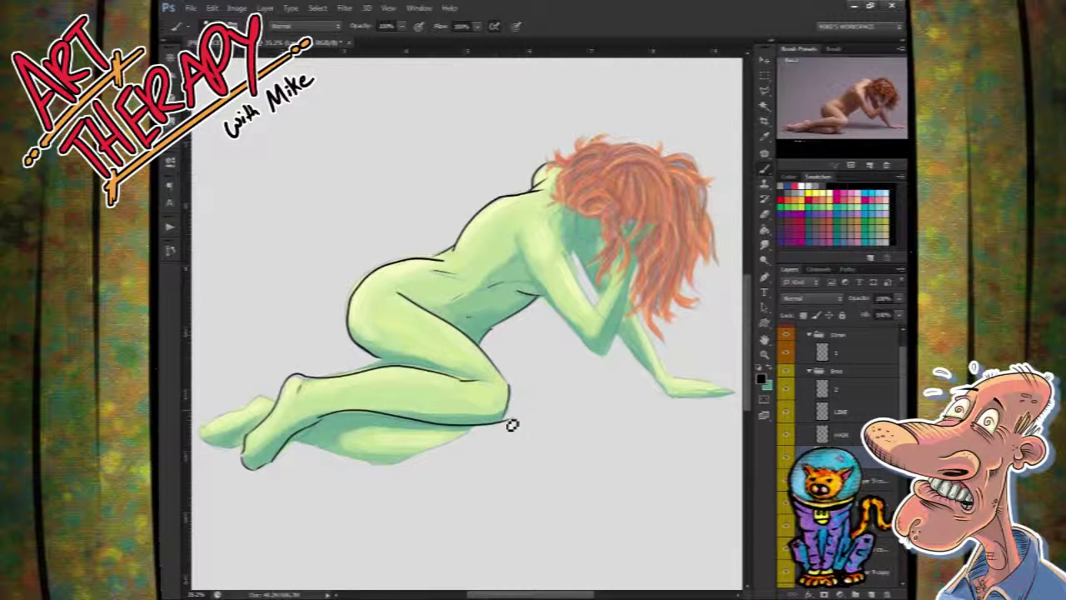
pyautogui.hotkey('ctrl', 'z')
pyautogui.moveTo(322, 424)
pyautogui.mouseDown()
pyautogui.moveTo(467, 438)
pyautogui.moveTo(530, 422)
pyautogui.moveTo(322, 441)
pyautogui.mouseUp()
pyautogui.hotkey('ctrl', 'z')
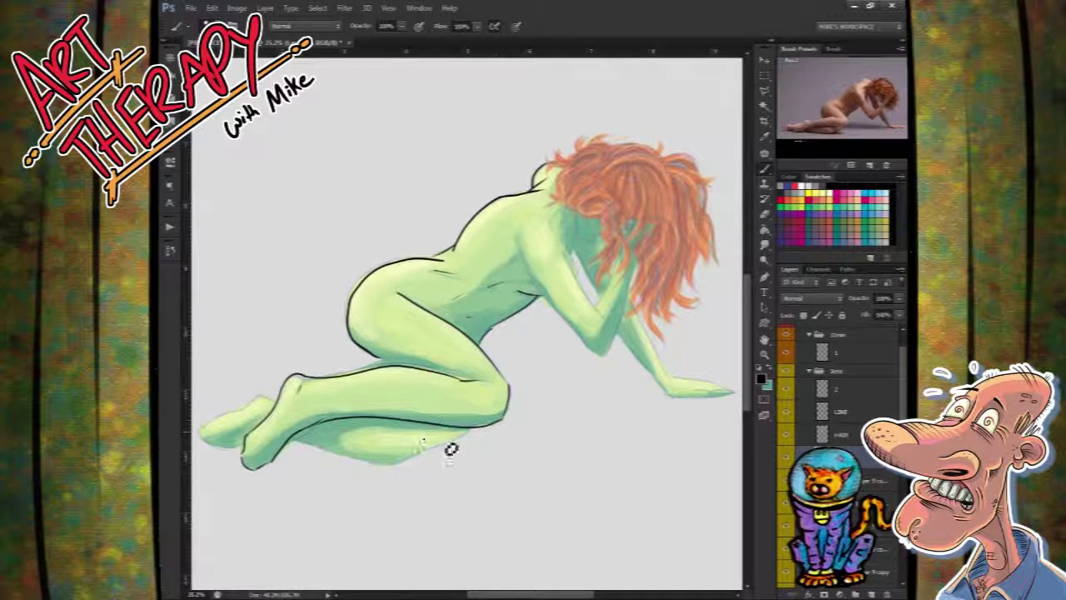
# Step: Outline the underside of the far calf and the far foot in black, redrawing the strokes that miss the contour
pyautogui.moveTo(474, 436)
pyautogui.mouseDown()
pyautogui.moveTo(375, 464)
pyautogui.moveTo(309, 452)
pyautogui.moveTo(376, 464)
pyautogui.mouseUp()
pyautogui.hotkey('ctrl', 'z')
pyautogui.moveTo(292, 441); pyautogui.dragTo(390, 465)
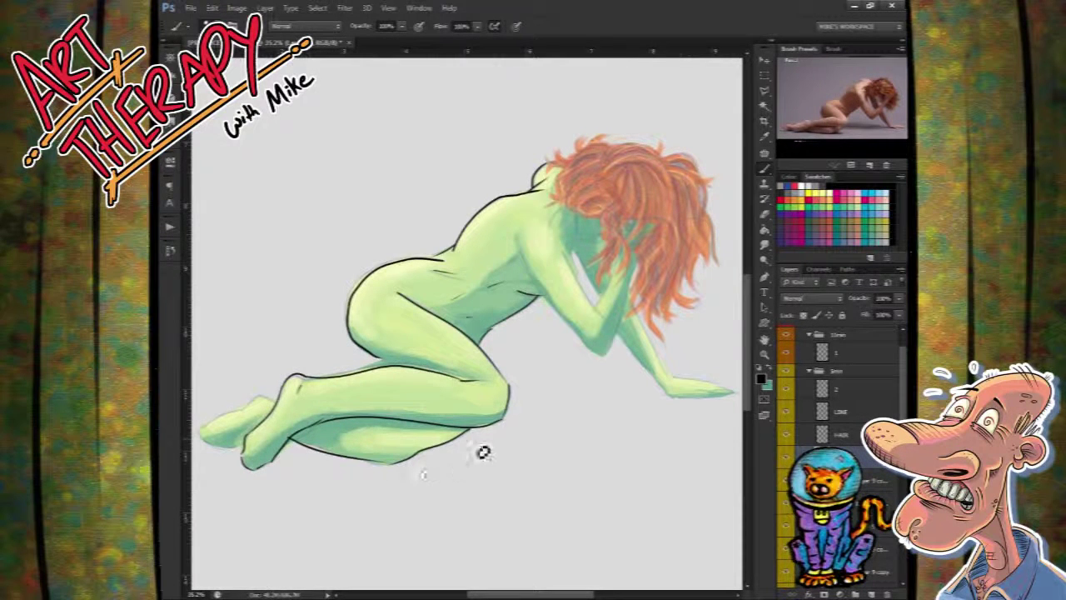
pyautogui.moveTo(269, 395)
pyautogui.mouseDown()
pyautogui.moveTo(196, 424)
pyautogui.moveTo(239, 442)
pyautogui.mouseUp()
pyautogui.hotkey('ctrl', 'z')
pyautogui.hotkey('ctrl', 'z')
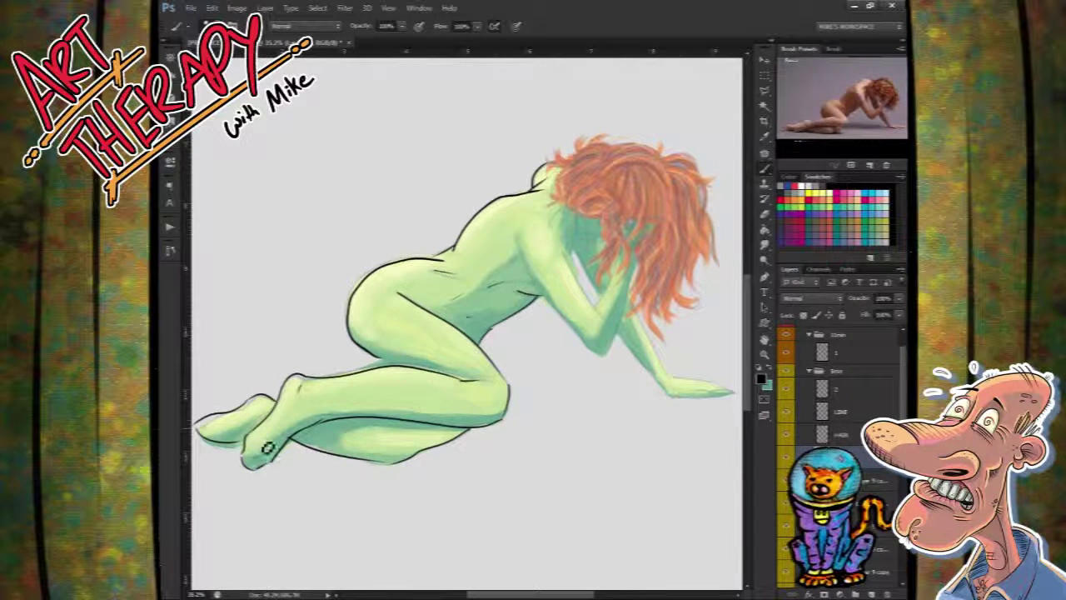
# Step: Ink both sides of the near upper arm, the elbow and the bent forearm in black, redoing the elbow stroke
pyautogui.moveTo(516, 246)
pyautogui.mouseDown()
pyautogui.moveTo(580, 338)
pyautogui.moveTo(613, 343)
pyautogui.moveTo(609, 301)
pyautogui.moveTo(564, 259)
pyautogui.moveTo(625, 325)
pyautogui.moveTo(620, 336)
pyautogui.moveTo(599, 317)
pyautogui.moveTo(632, 259)
pyautogui.mouseUp()
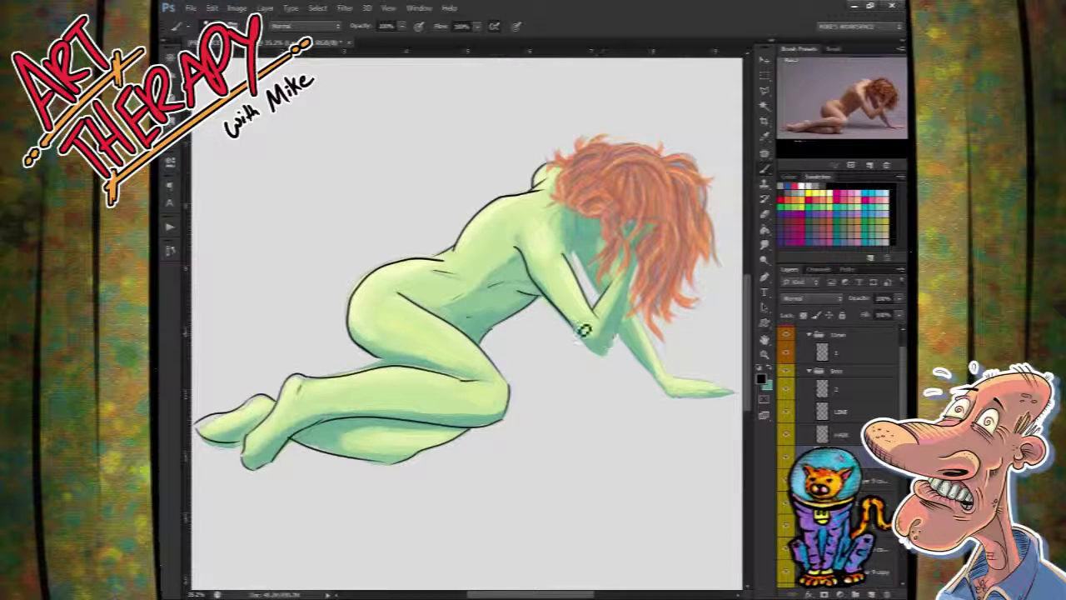
pyautogui.moveTo(581, 338)
pyautogui.mouseDown()
pyautogui.moveTo(619, 359)
pyautogui.moveTo(638, 354)
pyautogui.moveTo(582, 338)
pyautogui.moveTo(623, 363)
pyautogui.moveTo(588, 340)
pyautogui.mouseUp()
pyautogui.moveTo(584, 341)
pyautogui.mouseDown()
pyautogui.moveTo(639, 369)
pyautogui.moveTo(646, 287)
pyautogui.mouseUp()
pyautogui.hotkey('ctrl', 'z')
pyautogui.moveTo(607, 359); pyautogui.dragTo(641, 279)
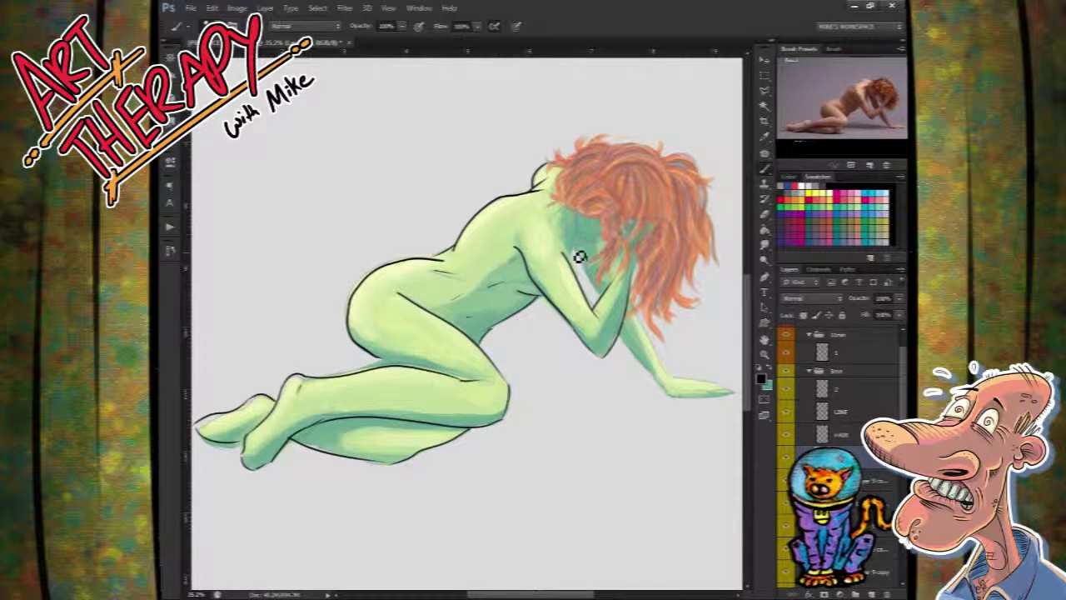
# Step: Add black lines for the chest between the arms, the shoulder and the shadowed facial features
pyautogui.moveTo(571, 250)
pyautogui.mouseDown()
pyautogui.moveTo(588, 287)
pyautogui.moveTo(590, 270)
pyautogui.mouseUp()
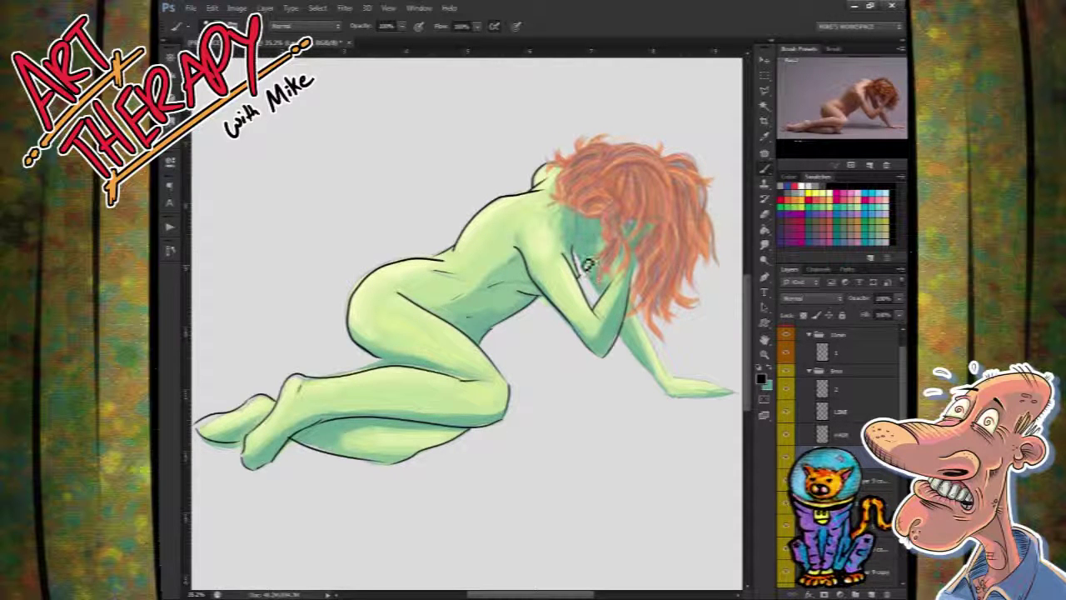
pyautogui.moveTo(551, 224); pyautogui.dragTo(571, 212)
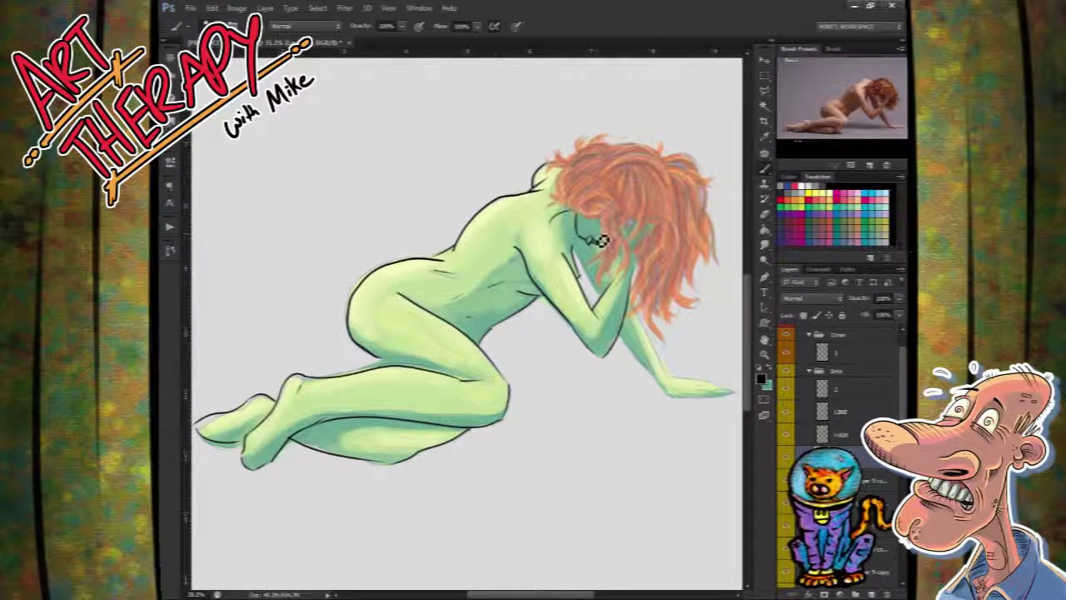
pyautogui.moveTo(626, 275)
pyautogui.mouseDown()
pyautogui.moveTo(640, 293)
pyautogui.moveTo(618, 265)
pyautogui.mouseUp()
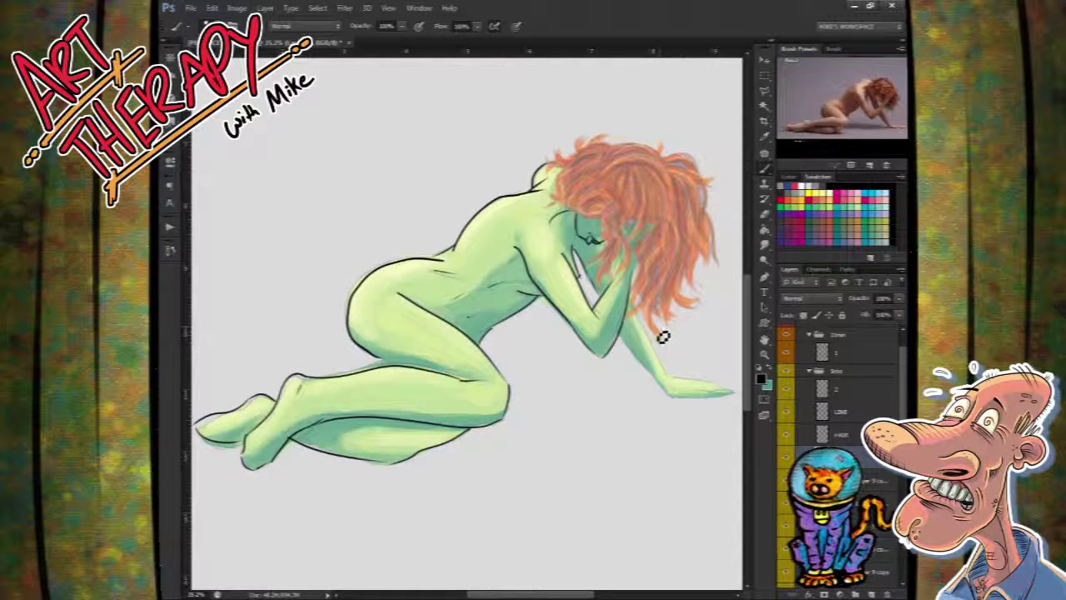
# Step: Ink the far forearm and the hand resting on the ground in black, undoing and redrawing the forearm strokes
pyautogui.moveTo(623, 351); pyautogui.dragTo(668, 385)
pyautogui.hotkey('ctrl', 'z')
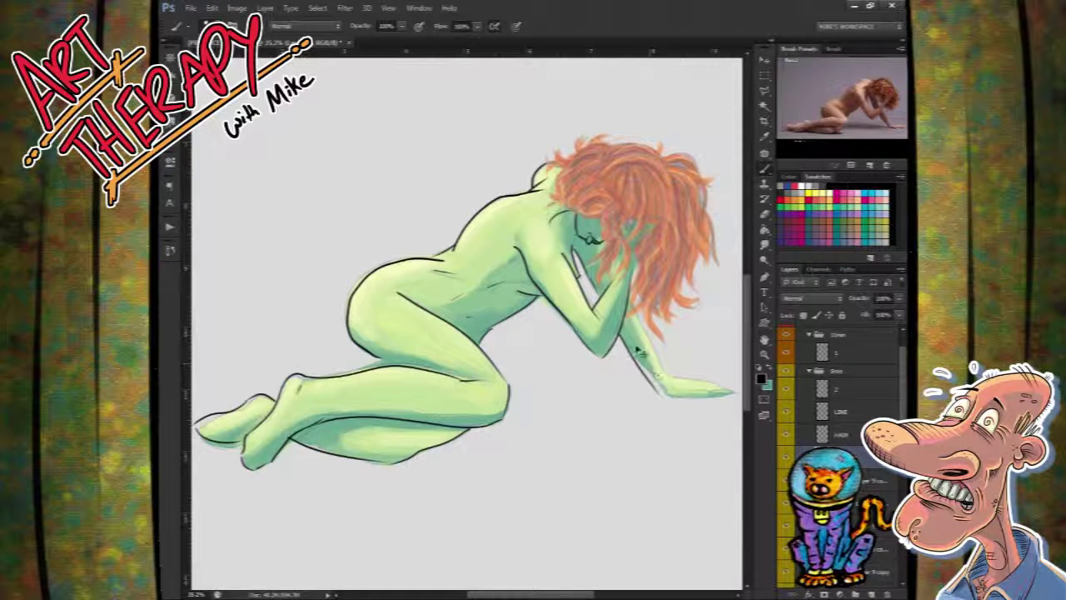
pyautogui.moveTo(621, 336); pyautogui.dragTo(668, 397)
pyautogui.hotkey('ctrl', 'z')
pyautogui.moveTo(621, 337); pyautogui.dragTo(671, 397)
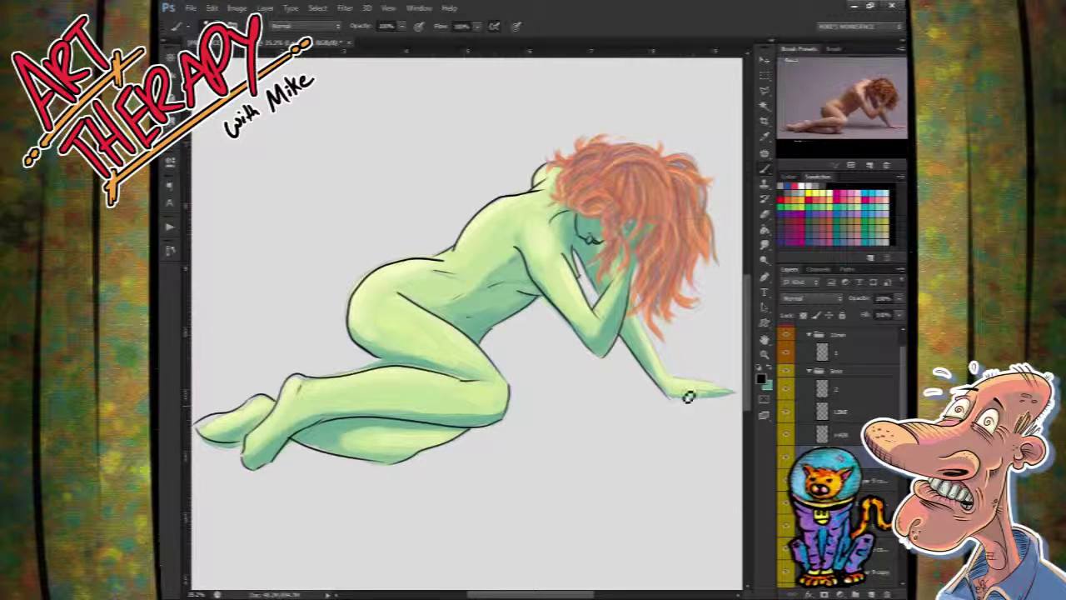
pyautogui.hotkey('ctrl', 'z')
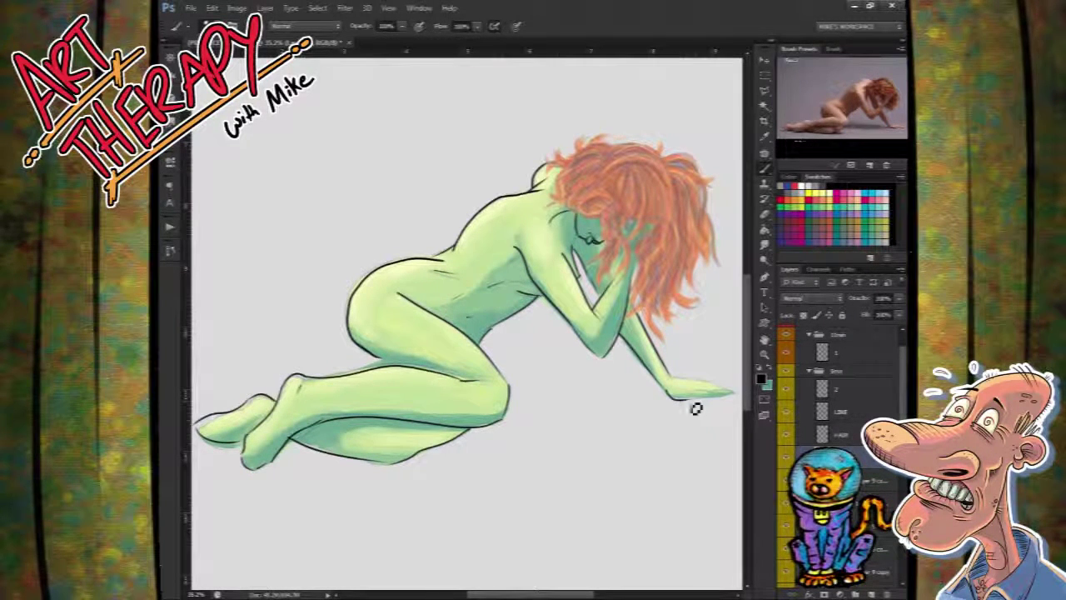
pyautogui.moveTo(696, 398)
pyautogui.mouseDown()
pyautogui.moveTo(722, 405)
pyautogui.moveTo(697, 388)
pyautogui.mouseUp()
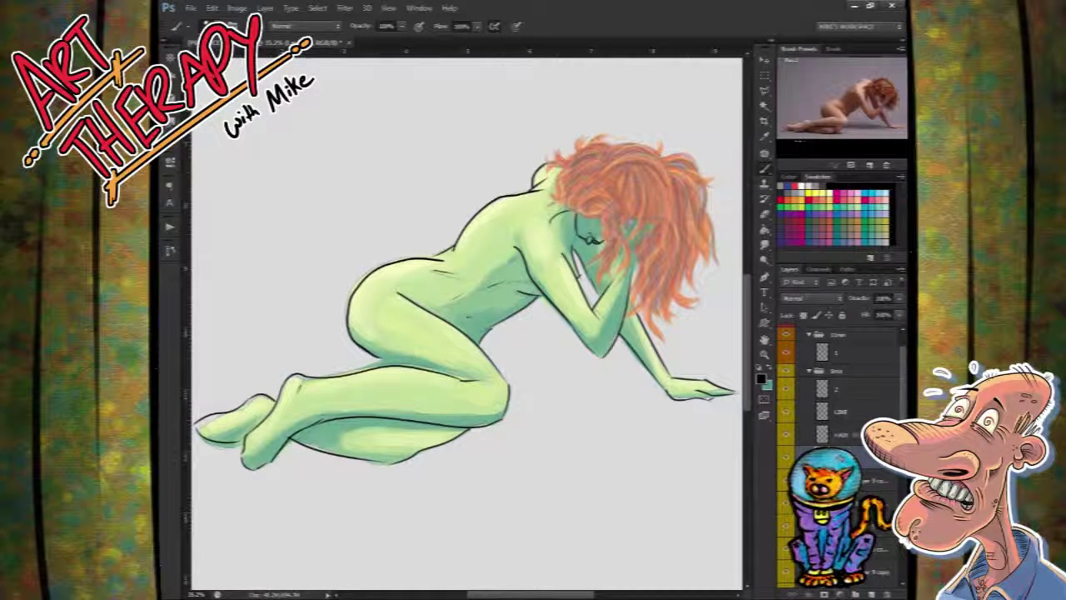
# Step: Add a new layer above the HAIR layer and ink the first black strands at the crown and beside the face
pyautogui.click(851, 443)
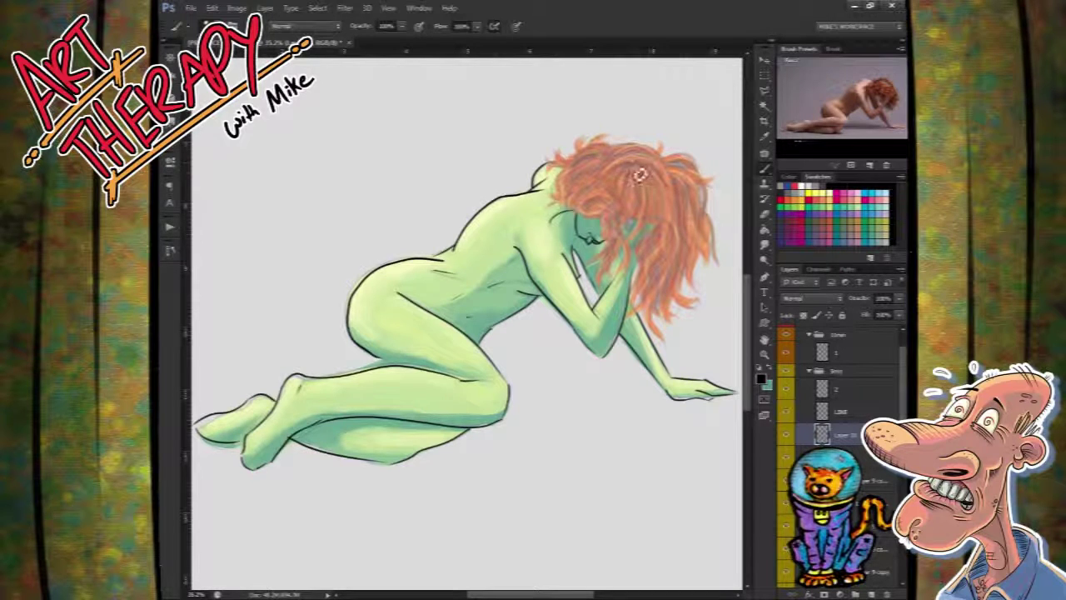
pyautogui.moveTo(611, 176); pyautogui.dragTo(669, 190)
pyautogui.moveTo(636, 172); pyautogui.dragTo(640, 213)
pyautogui.moveTo(643, 173)
pyautogui.mouseDown()
pyautogui.moveTo(649, 240)
pyautogui.moveTo(655, 182)
pyautogui.moveTo(651, 216)
pyautogui.moveTo(645, 178)
pyautogui.mouseUp()
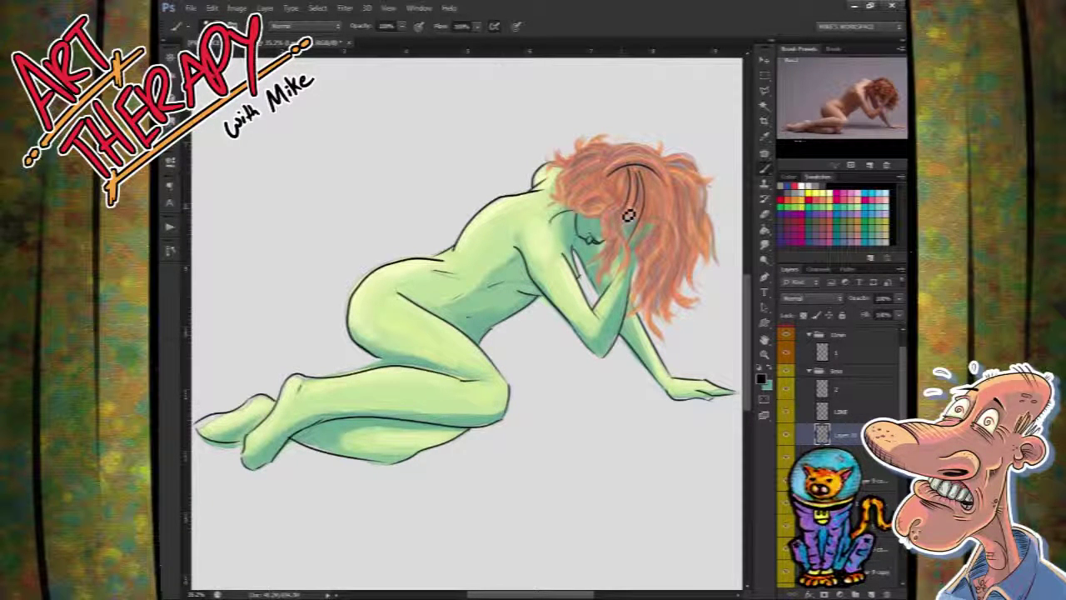
pyautogui.hotkey('ctrl', 'z')
pyautogui.moveTo(622, 218); pyautogui.dragTo(627, 285)
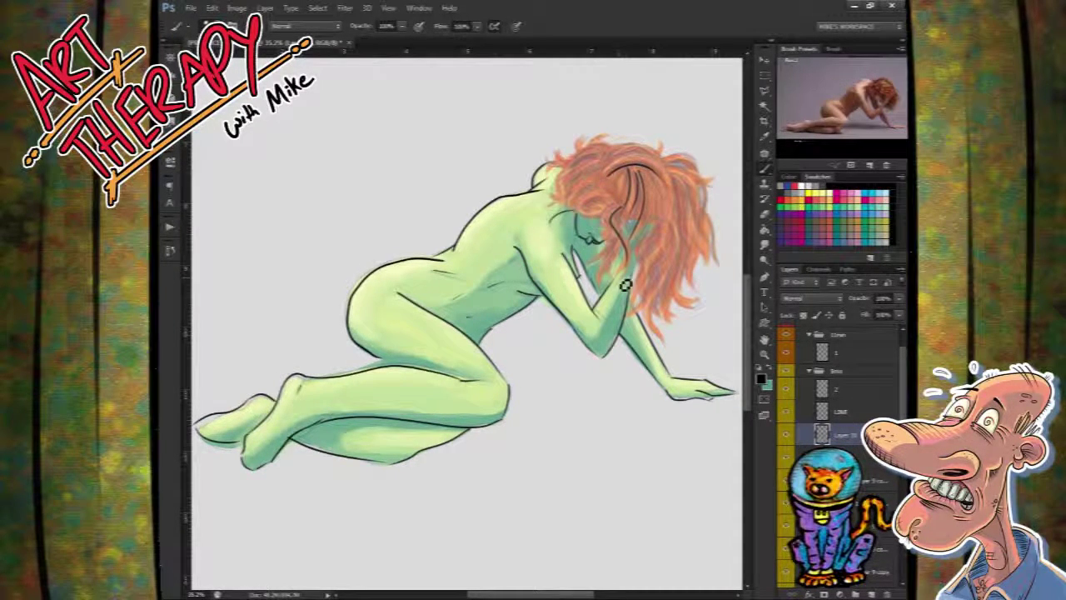
pyautogui.hotkey('ctrl', 'z')
pyautogui.moveTo(623, 208); pyautogui.dragTo(630, 282)
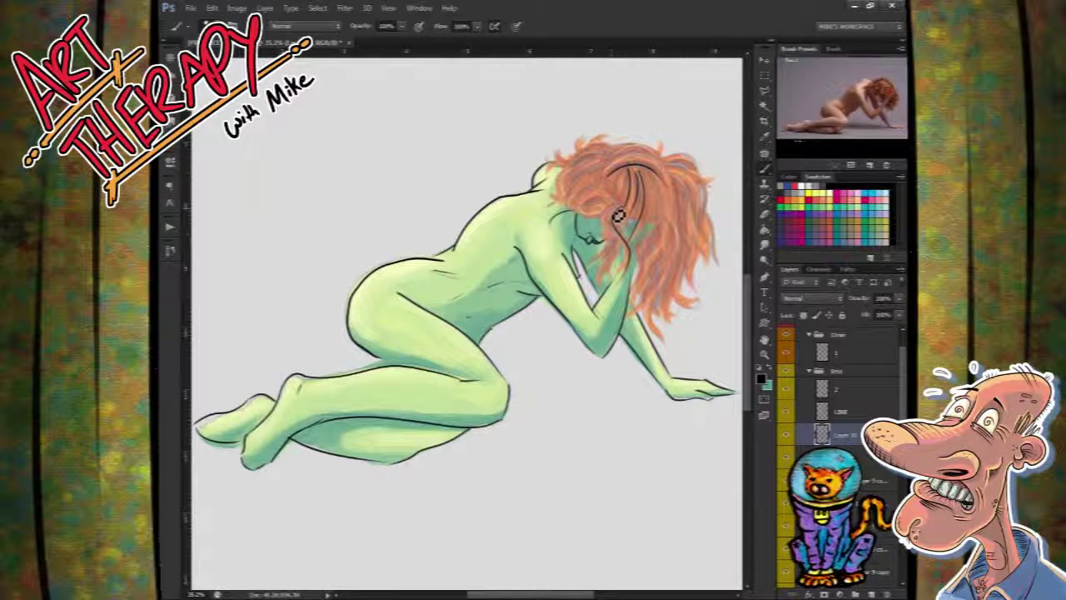
# Step: Ink the hanging hair strands in front of the face and around the hand in black
pyautogui.moveTo(616, 208); pyautogui.dragTo(618, 265)
pyautogui.hotkey('ctrl', 'z')
pyautogui.moveTo(615, 205); pyautogui.dragTo(620, 265)
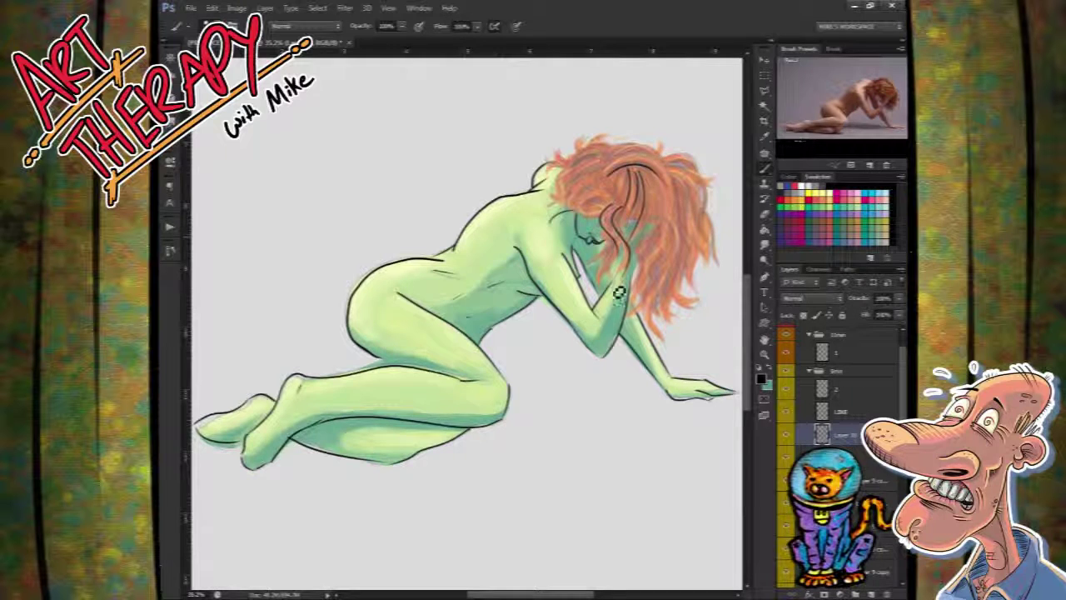
pyautogui.moveTo(619, 215)
pyautogui.mouseDown()
pyautogui.moveTo(608, 230)
pyautogui.moveTo(626, 296)
pyautogui.moveTo(600, 282)
pyautogui.mouseUp()
pyautogui.moveTo(617, 242)
pyautogui.mouseDown()
pyautogui.moveTo(589, 273)
pyautogui.moveTo(628, 250)
pyautogui.moveTo(619, 297)
pyautogui.mouseUp()
pyautogui.moveTo(623, 258)
pyautogui.mouseDown()
pyautogui.moveTo(611, 235)
pyautogui.moveTo(644, 251)
pyautogui.moveTo(638, 224)
pyautogui.mouseUp()
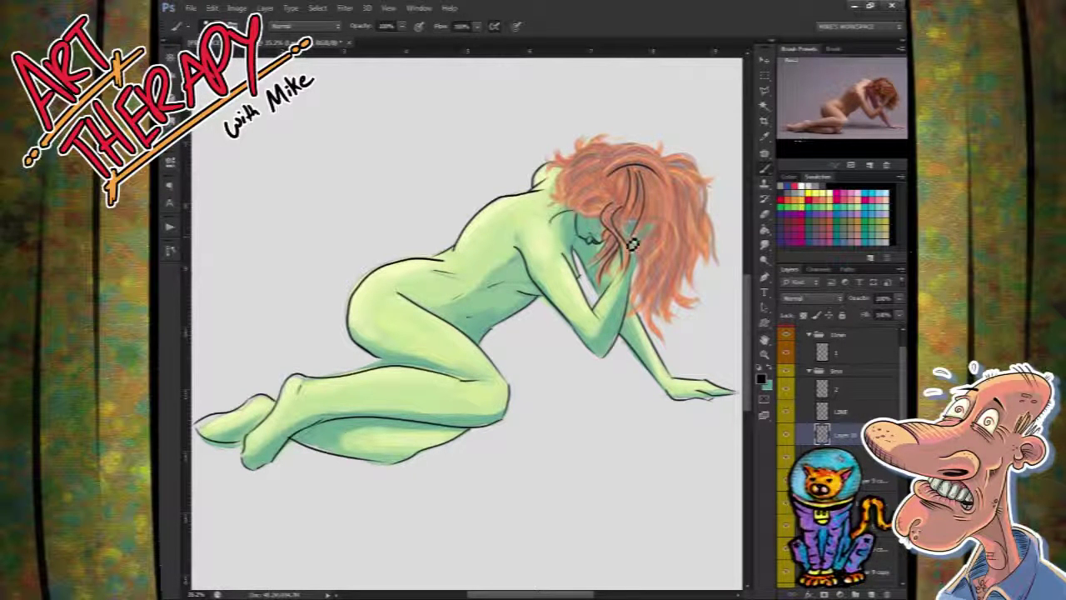
pyautogui.moveTo(630, 223); pyautogui.dragTo(664, 230)
pyautogui.moveTo(628, 193)
pyautogui.mouseDown()
pyautogui.moveTo(624, 205)
pyautogui.moveTo(610, 179)
pyautogui.moveTo(650, 171)
pyautogui.moveTo(623, 208)
pyautogui.mouseUp()
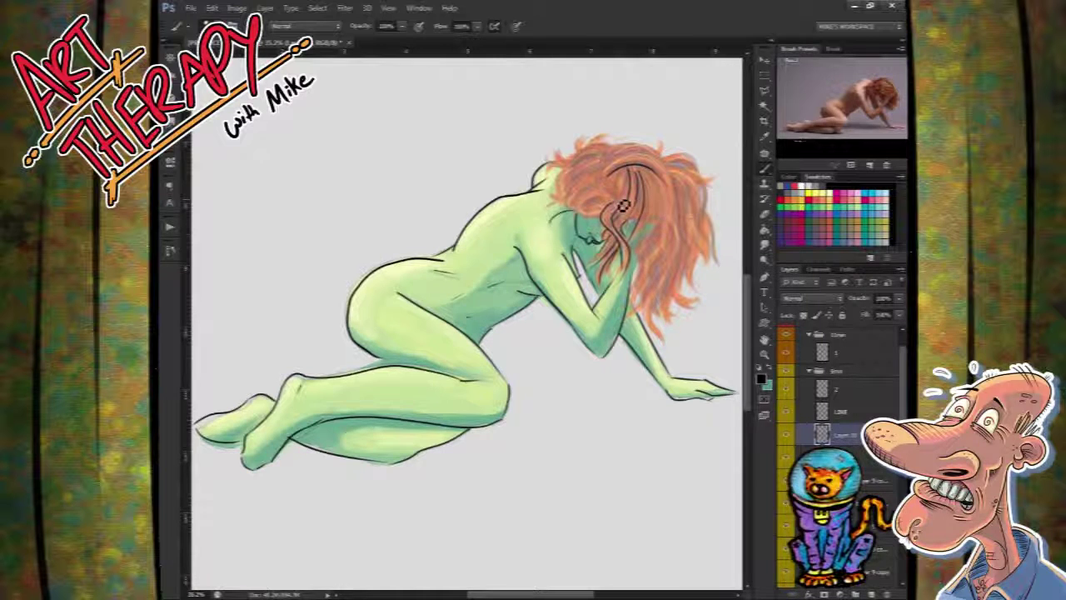
# Step: Ink curved black strands over the crown of the hair, undoing the arcs that do not fit
pyautogui.moveTo(611, 170)
pyautogui.mouseDown()
pyautogui.moveTo(629, 162)
pyautogui.moveTo(617, 162)
pyautogui.moveTo(672, 188)
pyautogui.mouseUp()
pyautogui.moveTo(615, 166)
pyautogui.mouseDown()
pyautogui.moveTo(652, 186)
pyautogui.moveTo(613, 176)
pyautogui.moveTo(677, 168)
pyautogui.mouseUp()
pyautogui.moveTo(613, 172)
pyautogui.mouseDown()
pyautogui.moveTo(643, 158)
pyautogui.moveTo(680, 190)
pyautogui.mouseUp()
pyautogui.hotkey('ctrl', 'z')
pyautogui.moveTo(612, 172); pyautogui.dragTo(681, 190)
pyautogui.hotkey('ctrl', 'z')
pyautogui.moveTo(612, 173); pyautogui.dragTo(678, 190)
pyautogui.hotkey('ctrl', 'z')
pyautogui.moveTo(612, 173); pyautogui.dragTo(664, 177)
pyautogui.hotkey('ctrl', 'z')
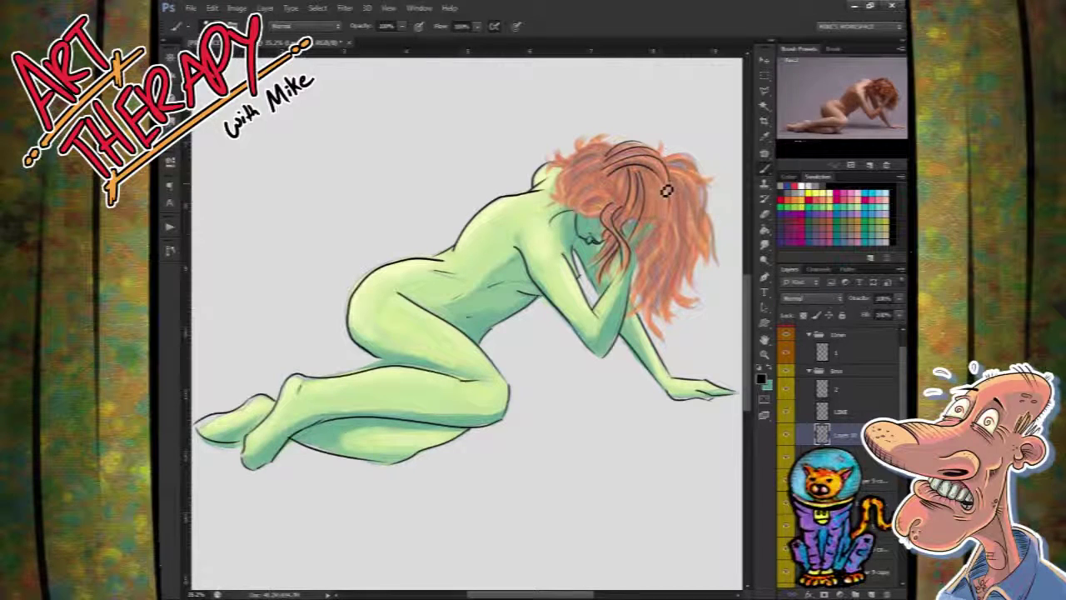
pyautogui.moveTo(666, 178)
pyautogui.mouseDown()
pyautogui.moveTo(664, 240)
pyautogui.moveTo(682, 213)
pyautogui.moveTo(672, 193)
pyautogui.moveTo(664, 253)
pyautogui.mouseUp()
pyautogui.hotkey('ctrl', 'z')
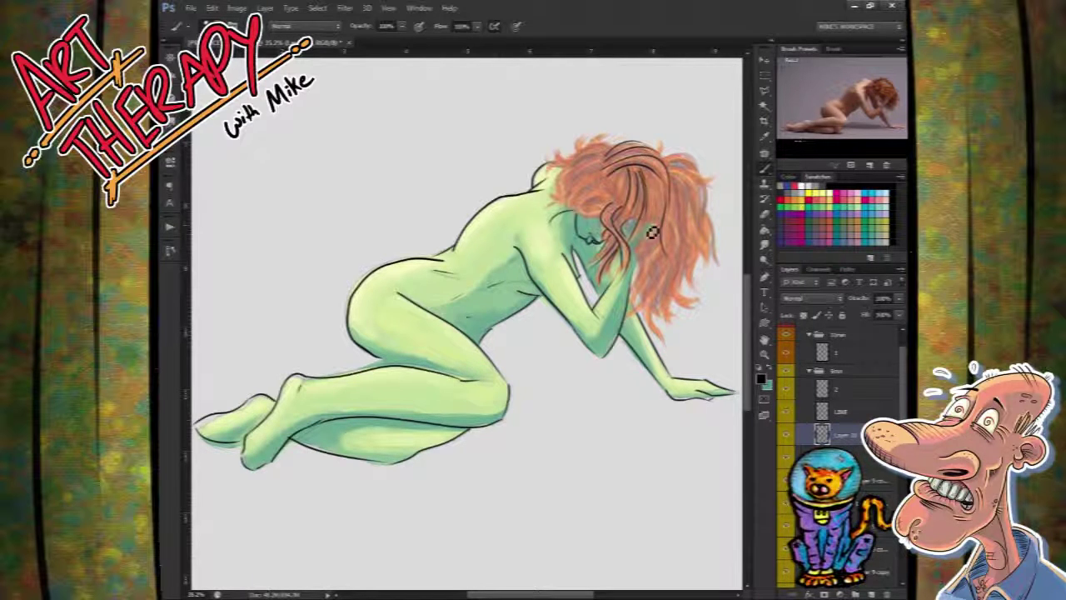
# Step: Ink long black strands through the hair falling beyond the forearm, down to the tips, and add inner crown lines
pyautogui.moveTo(669, 185)
pyautogui.mouseDown()
pyautogui.moveTo(672, 252)
pyautogui.moveTo(667, 226)
pyautogui.moveTo(641, 309)
pyautogui.moveTo(668, 288)
pyautogui.moveTo(667, 234)
pyautogui.moveTo(644, 290)
pyautogui.moveTo(666, 270)
pyautogui.moveTo(666, 250)
pyautogui.moveTo(649, 294)
pyautogui.moveTo(688, 275)
pyautogui.moveTo(676, 235)
pyautogui.moveTo(657, 323)
pyautogui.moveTo(688, 334)
pyautogui.moveTo(675, 240)
pyautogui.moveTo(650, 341)
pyautogui.moveTo(664, 320)
pyautogui.moveTo(676, 249)
pyautogui.moveTo(639, 334)
pyautogui.moveTo(663, 320)
pyautogui.moveTo(672, 265)
pyautogui.moveTo(654, 307)
pyautogui.moveTo(675, 315)
pyautogui.moveTo(673, 277)
pyautogui.moveTo(705, 261)
pyautogui.moveTo(687, 164)
pyautogui.moveTo(690, 351)
pyautogui.moveTo(668, 331)
pyautogui.moveTo(675, 291)
pyautogui.moveTo(679, 357)
pyautogui.moveTo(655, 307)
pyautogui.moveTo(634, 319)
pyautogui.mouseUp()
pyautogui.moveTo(690, 276)
pyautogui.mouseDown()
pyautogui.moveTo(682, 225)
pyautogui.moveTo(673, 292)
pyautogui.mouseUp()
pyautogui.moveTo(681, 251); pyautogui.dragTo(664, 325)
pyautogui.moveTo(640, 172)
pyautogui.mouseDown()
pyautogui.moveTo(627, 208)
pyautogui.moveTo(605, 174)
pyautogui.moveTo(657, 149)
pyautogui.moveTo(621, 188)
pyautogui.mouseUp()
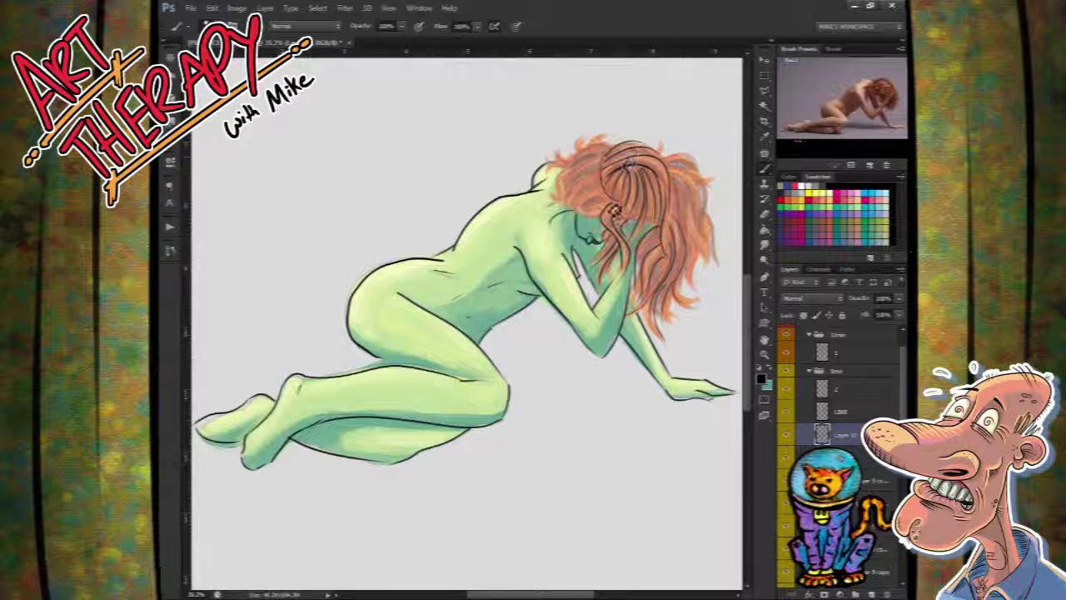
# Step: Ink the curls between the crown and the neck in black
pyautogui.moveTo(633, 148)
pyautogui.mouseDown()
pyautogui.moveTo(618, 216)
pyautogui.moveTo(615, 203)
pyautogui.moveTo(591, 215)
pyautogui.moveTo(619, 205)
pyautogui.moveTo(608, 196)
pyautogui.moveTo(587, 204)
pyautogui.moveTo(626, 212)
pyautogui.moveTo(606, 190)
pyautogui.moveTo(592, 185)
pyautogui.moveTo(593, 208)
pyautogui.moveTo(610, 194)
pyautogui.moveTo(584, 192)
pyautogui.moveTo(610, 200)
pyautogui.moveTo(616, 169)
pyautogui.moveTo(575, 175)
pyautogui.moveTo(558, 213)
pyautogui.moveTo(608, 175)
pyautogui.moveTo(553, 205)
pyautogui.mouseUp()
pyautogui.moveTo(583, 164)
pyautogui.mouseDown()
pyautogui.moveTo(560, 198)
pyautogui.moveTo(609, 197)
pyautogui.moveTo(571, 190)
pyautogui.mouseUp()
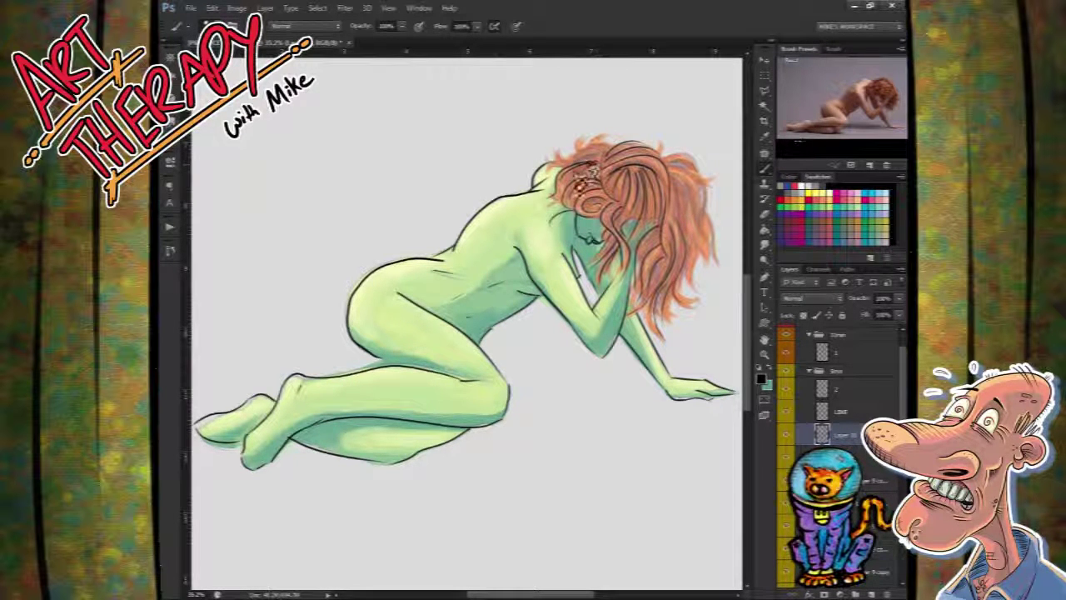
pyautogui.moveTo(603, 165)
pyautogui.mouseDown()
pyautogui.moveTo(564, 146)
pyautogui.moveTo(622, 160)
pyautogui.moveTo(567, 176)
pyautogui.moveTo(613, 158)
pyautogui.moveTo(568, 171)
pyautogui.moveTo(595, 155)
pyautogui.mouseUp()
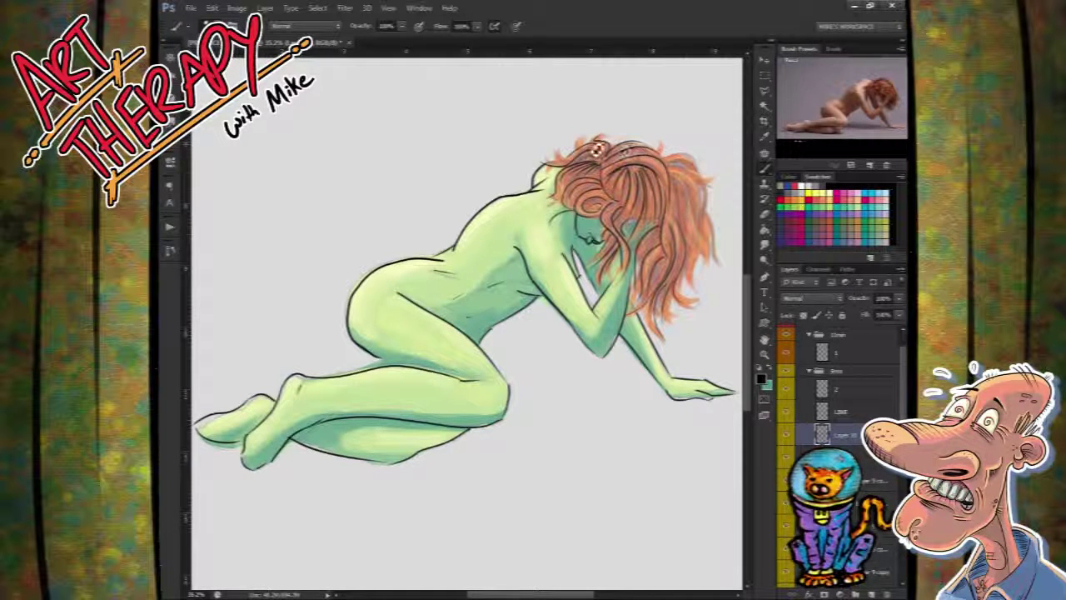
# Step: Outline the top of the hair and the outer locks on the side away from the body in black
pyautogui.moveTo(592, 152)
pyautogui.mouseDown()
pyautogui.moveTo(631, 138)
pyautogui.moveTo(572, 165)
pyautogui.moveTo(587, 131)
pyautogui.moveTo(616, 148)
pyautogui.moveTo(574, 167)
pyautogui.moveTo(591, 133)
pyautogui.moveTo(634, 147)
pyautogui.moveTo(576, 170)
pyautogui.moveTo(574, 138)
pyautogui.moveTo(610, 130)
pyautogui.moveTo(623, 143)
pyautogui.moveTo(602, 150)
pyautogui.moveTo(677, 150)
pyautogui.moveTo(679, 162)
pyautogui.moveTo(661, 157)
pyautogui.moveTo(670, 141)
pyautogui.moveTo(682, 157)
pyautogui.moveTo(668, 162)
pyautogui.moveTo(671, 144)
pyautogui.moveTo(679, 165)
pyautogui.moveTo(668, 166)
pyautogui.moveTo(708, 178)
pyautogui.moveTo(678, 171)
pyautogui.moveTo(709, 196)
pyautogui.moveTo(675, 177)
pyautogui.moveTo(715, 191)
pyautogui.moveTo(697, 177)
pyautogui.moveTo(720, 223)
pyautogui.mouseUp()
pyautogui.moveTo(688, 185); pyautogui.dragTo(711, 229)
pyautogui.moveTo(698, 177)
pyautogui.mouseDown()
pyautogui.moveTo(716, 187)
pyautogui.moveTo(693, 179)
pyautogui.moveTo(688, 192)
pyautogui.moveTo(727, 241)
pyautogui.moveTo(712, 252)
pyautogui.moveTo(679, 183)
pyautogui.moveTo(708, 247)
pyautogui.moveTo(704, 226)
pyautogui.moveTo(714, 292)
pyautogui.mouseUp()
pyautogui.moveTo(693, 195)
pyautogui.mouseDown()
pyautogui.moveTo(705, 268)
pyautogui.moveTo(700, 241)
pyautogui.moveTo(695, 295)
pyautogui.moveTo(699, 248)
pyautogui.moveTo(716, 273)
pyautogui.mouseUp()
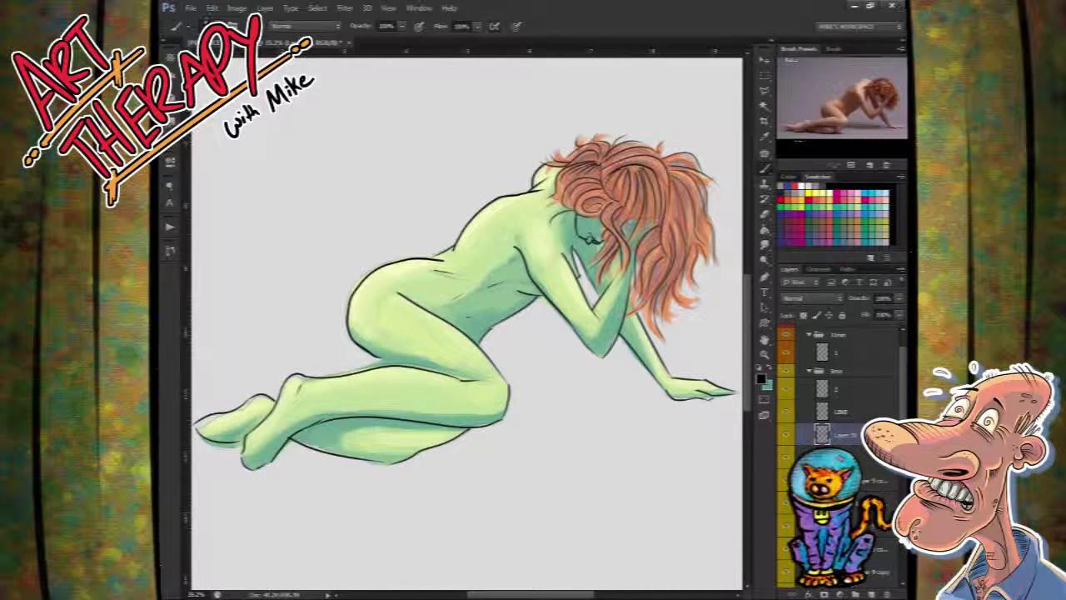
# Step: Add a new empty layer beneath the figure's layers for a background shape
pyautogui.scroll(-5, 648, 292)
pyautogui.moveTo(638, 311); pyautogui.dragTo(590, 343)
pyautogui.scroll(3, 553, 351)
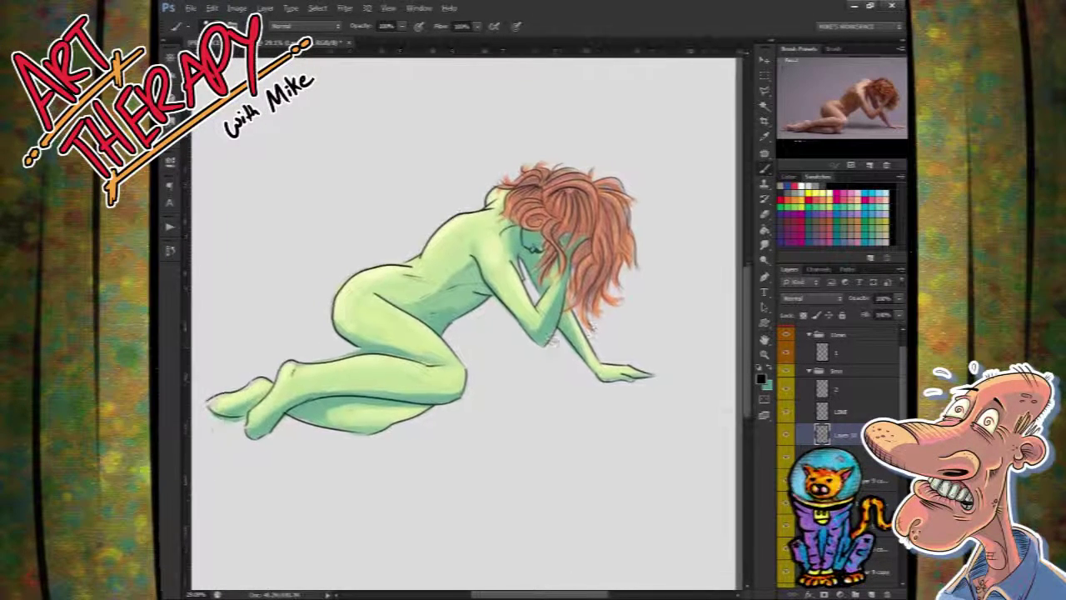
pyautogui.scroll(-6, 842, 417)
pyautogui.click(881, 491)
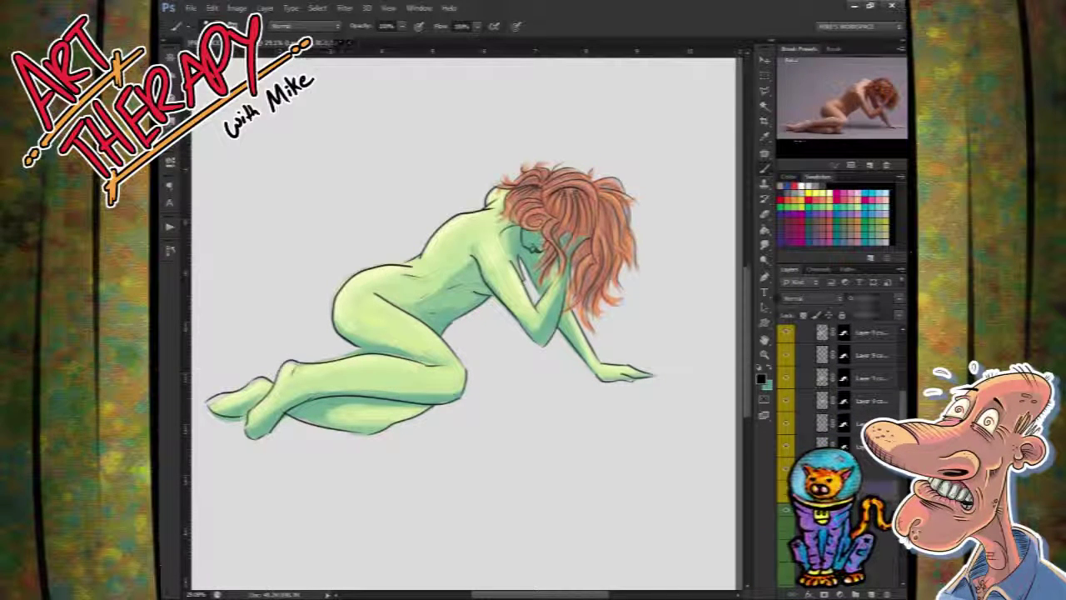
pyautogui.click(871, 593)
pyautogui.click(871, 593)
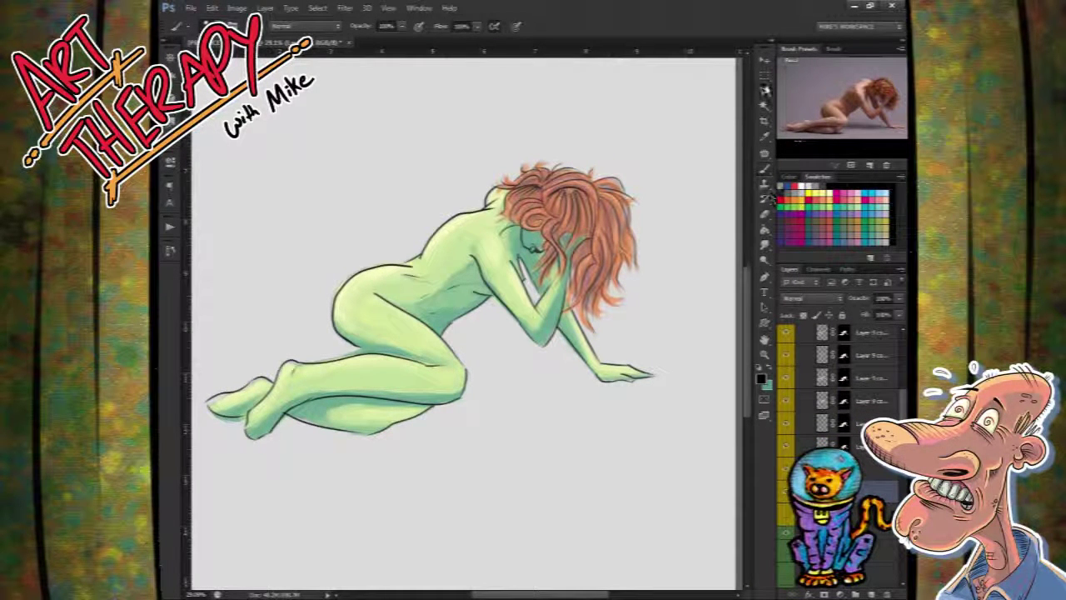
# Step: Select a wide four-sided area behind the figure with the Polygonal Lasso, reaching from the lower leg to beyond the hair
pyautogui.press('l')
pyautogui.click(258, 194)
pyautogui.click(701, 180)
pyautogui.click(722, 319)
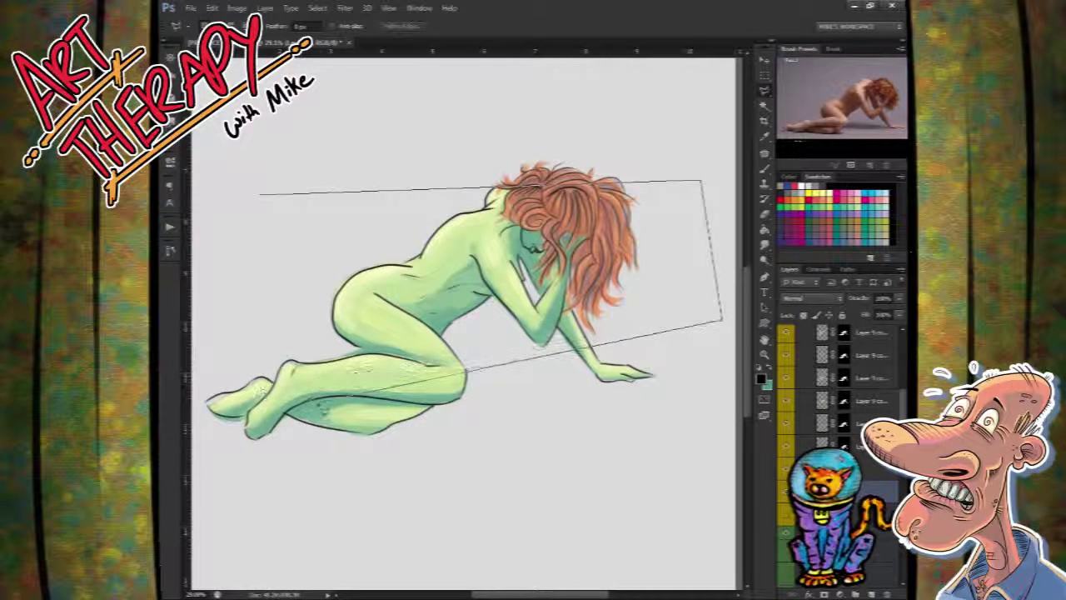
pyautogui.click(270, 401)
pyautogui.click(259, 195)
# Step: Try pale green, light blue and bright yellow fills in the selected background area
pyautogui.click(765, 228)
pyautogui.click(886, 210)
pyautogui.click(702, 265)
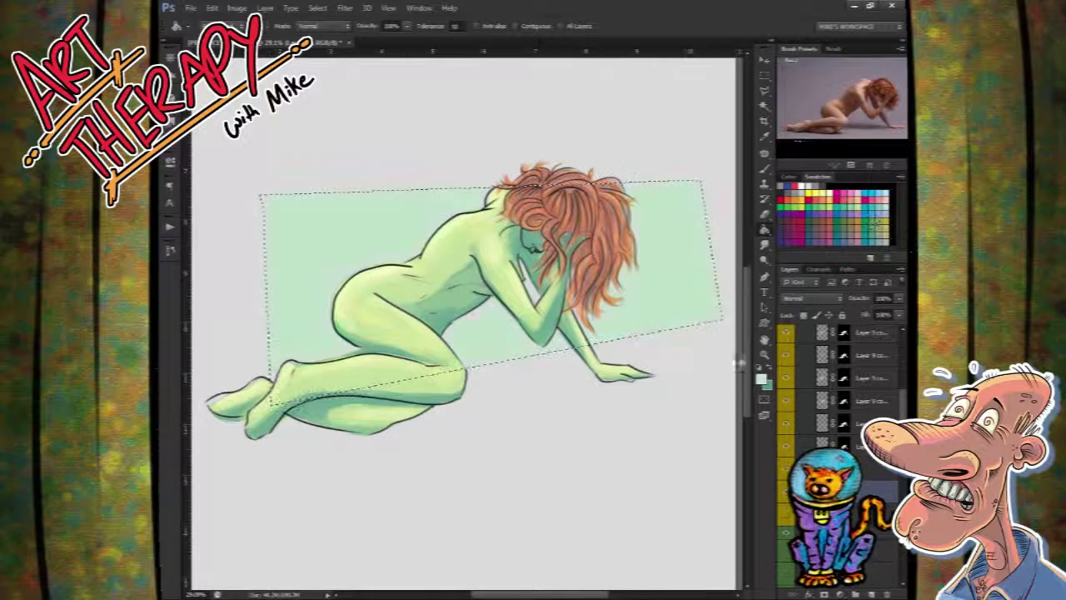
pyautogui.click(885, 193)
pyautogui.click(675, 308)
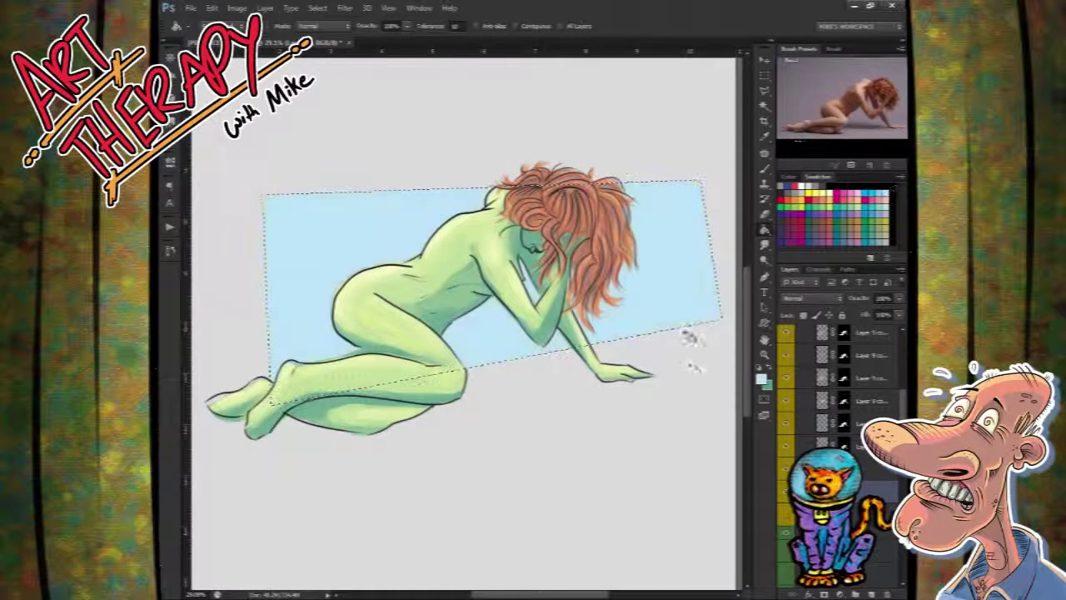
pyautogui.click(821, 193)
pyautogui.click(672, 265)
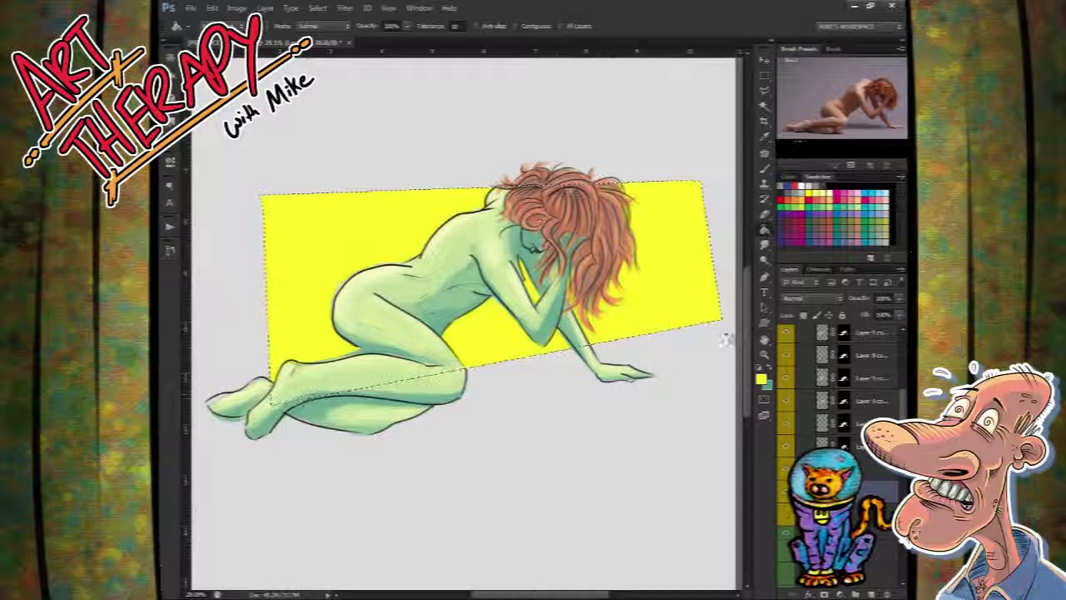
# Step: Fill the selected background area with pink and clear the selection
pyautogui.click(859, 192)
pyautogui.click(657, 269)
pyautogui.hotkey('ctrl', 'd')
# Step: Rotate the pink background shape about 21 degrees clockwise so it slopes down behind the supporting hand
pyautogui.press('v')
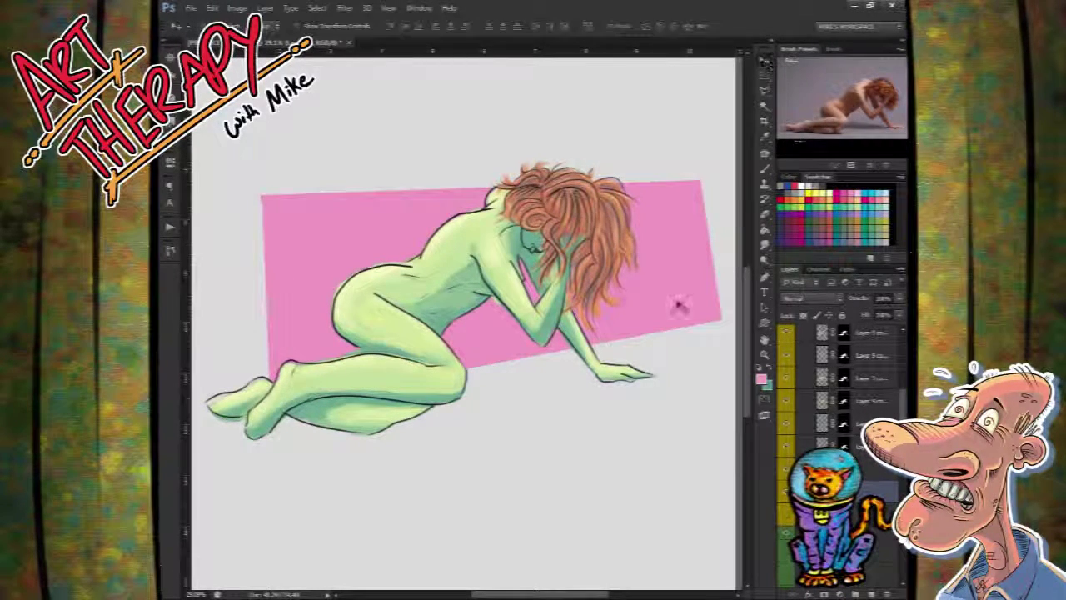
pyautogui.hotkey('ctrl', 't')
pyautogui.moveTo(737, 171); pyautogui.dragTo(675, 348)
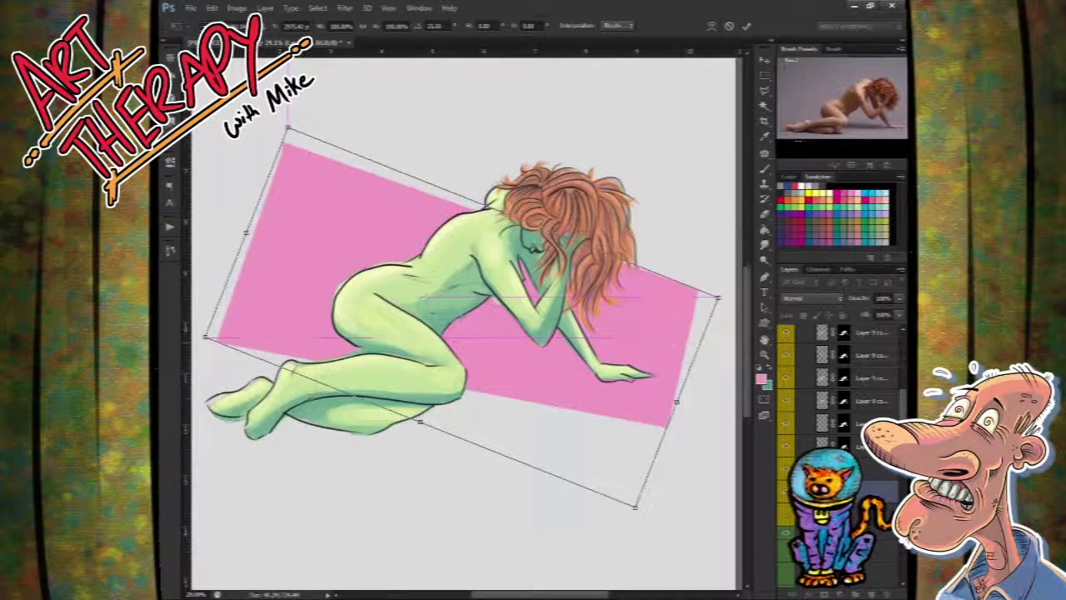
pyautogui.click(746, 26)
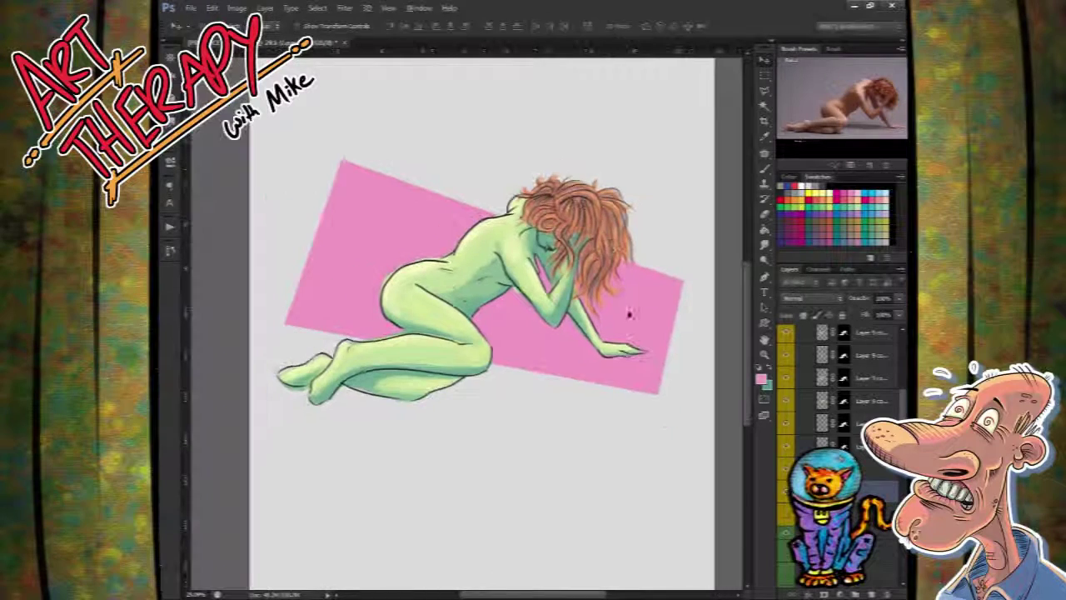
pyautogui.scroll(2, 611, 326)
pyautogui.moveTo(606, 332); pyautogui.dragTo(616, 325)
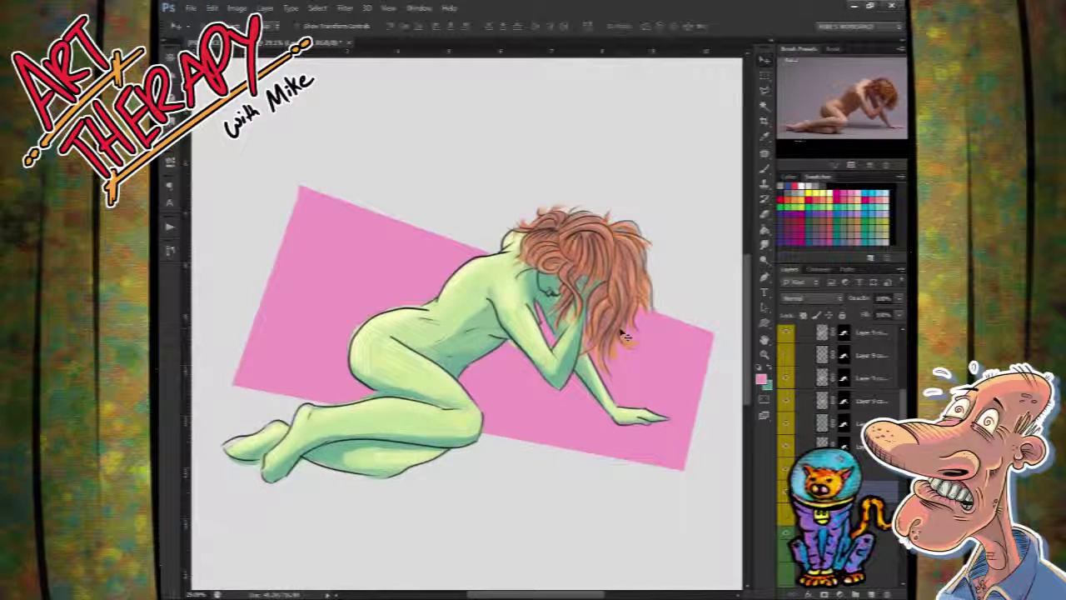